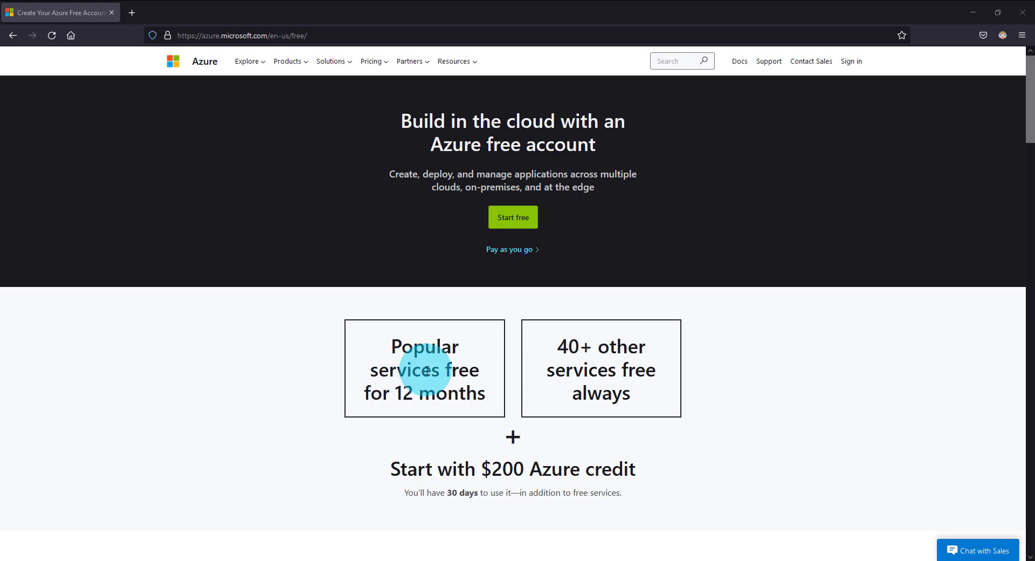
Start the sign-up for an Azure free account
{"action": "left_click", "coordinate": [526, 230]}
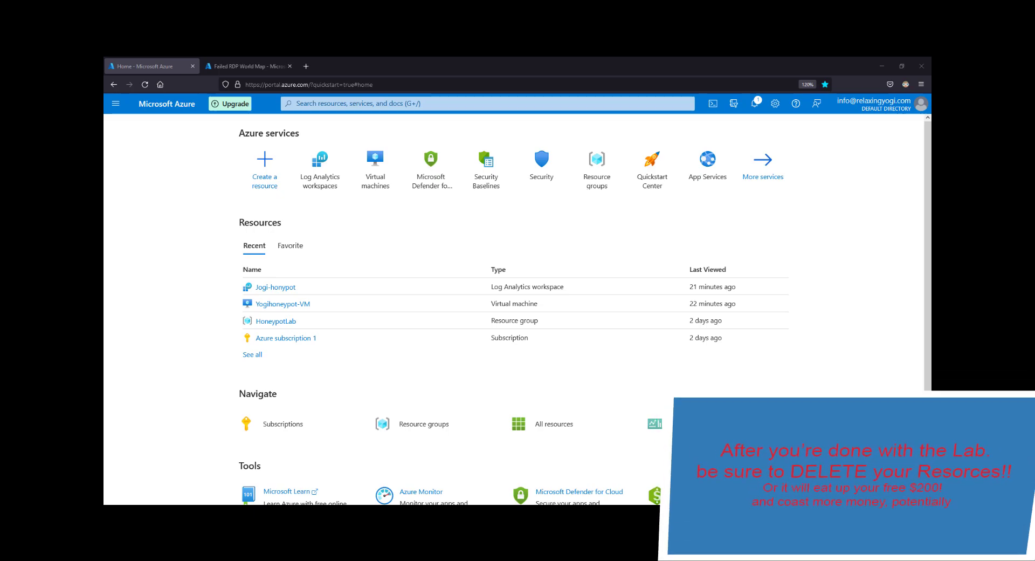
Search the Azure portal for resource groups and open the HoneypotLab group
{"action": "left_click", "coordinate": [397, 104]}
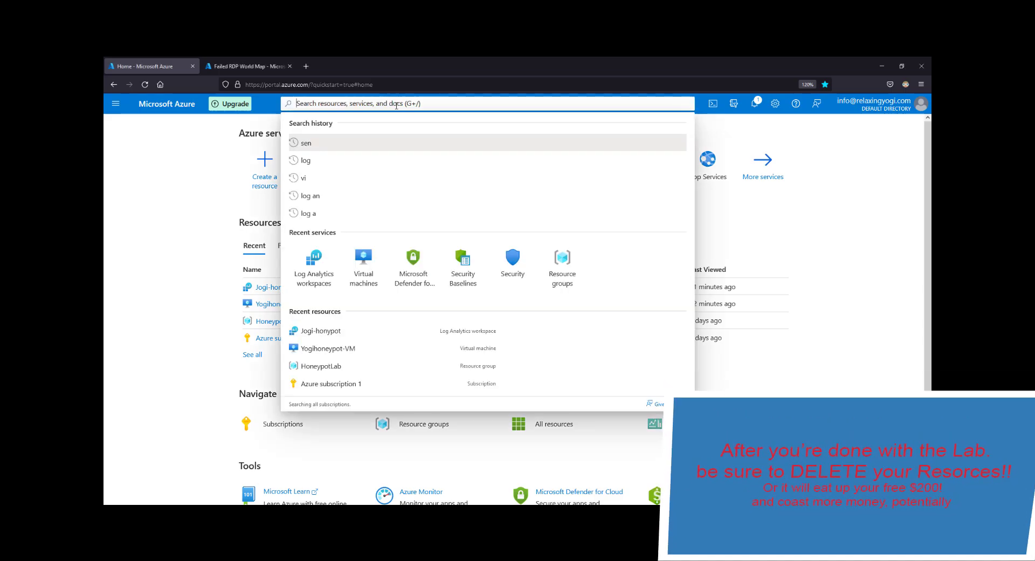
{"action": "type", "text": "res"}
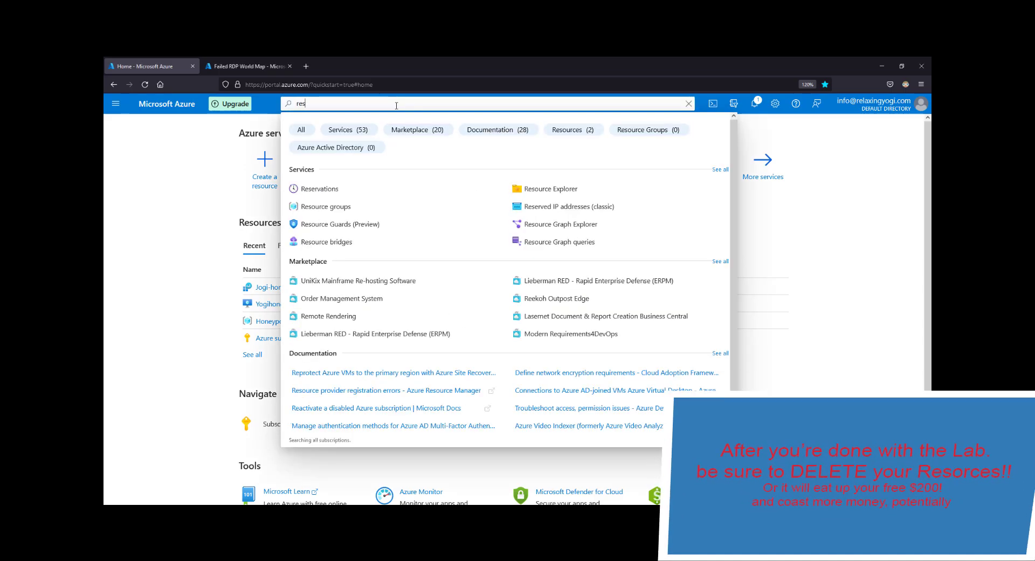
{"action": "left_click", "coordinate": [318, 207]}
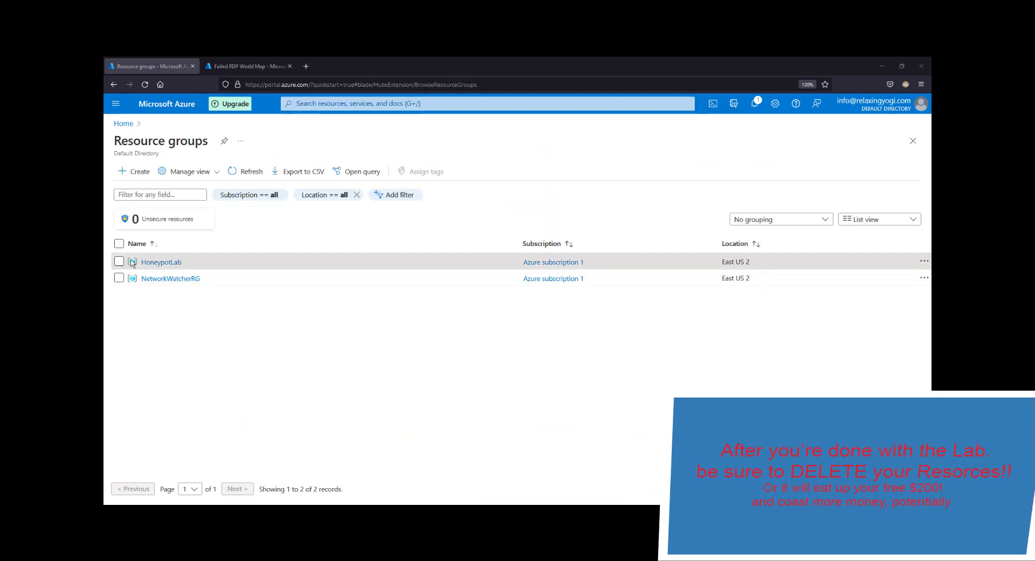
{"action": "left_click", "coordinate": [160, 262]}
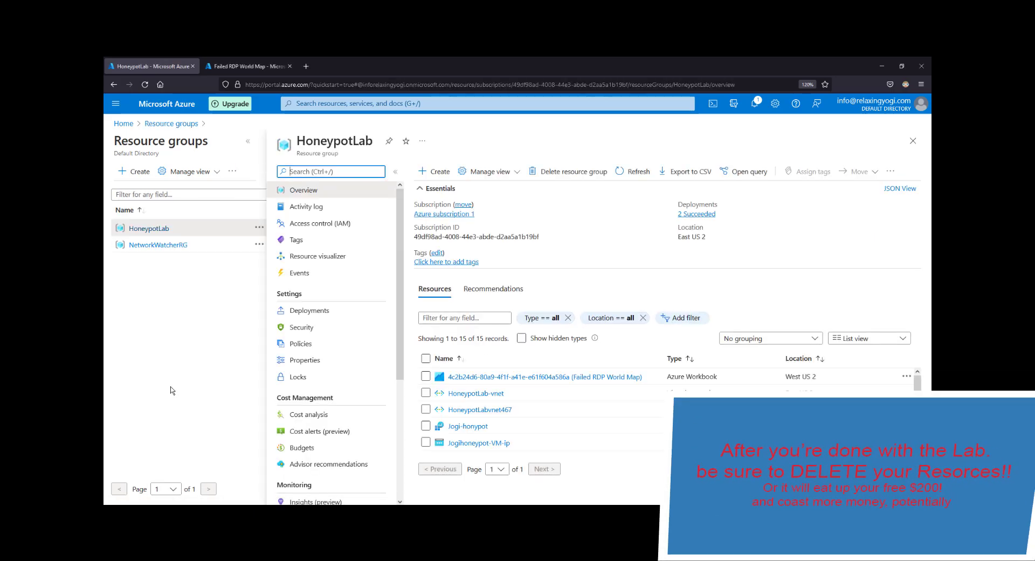
Select all listed resources in HoneypotLab and delete the resource group, confirming with its name
{"action": "left_click", "coordinate": [426, 359]}
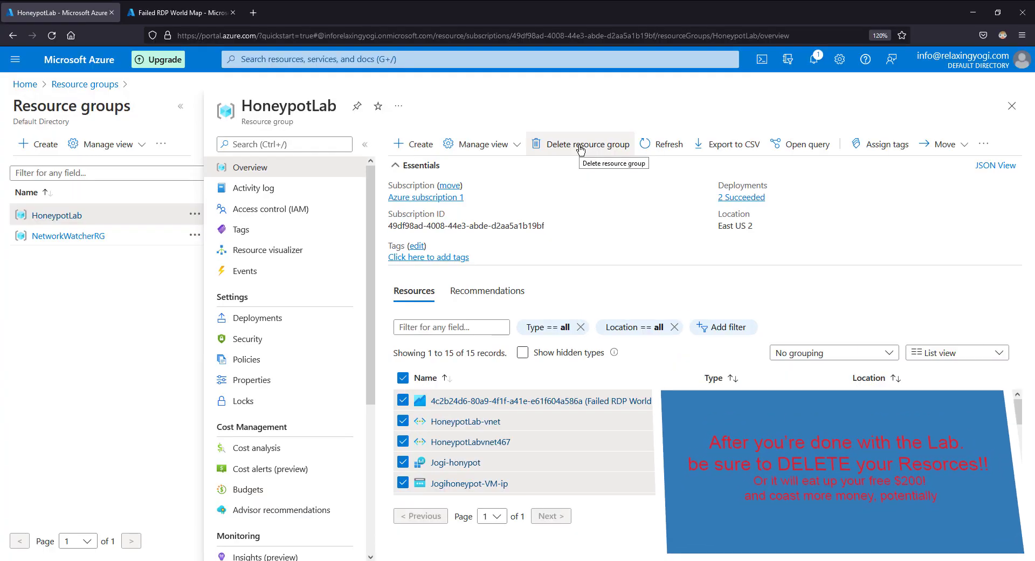
{"action": "left_click", "coordinate": [580, 149]}
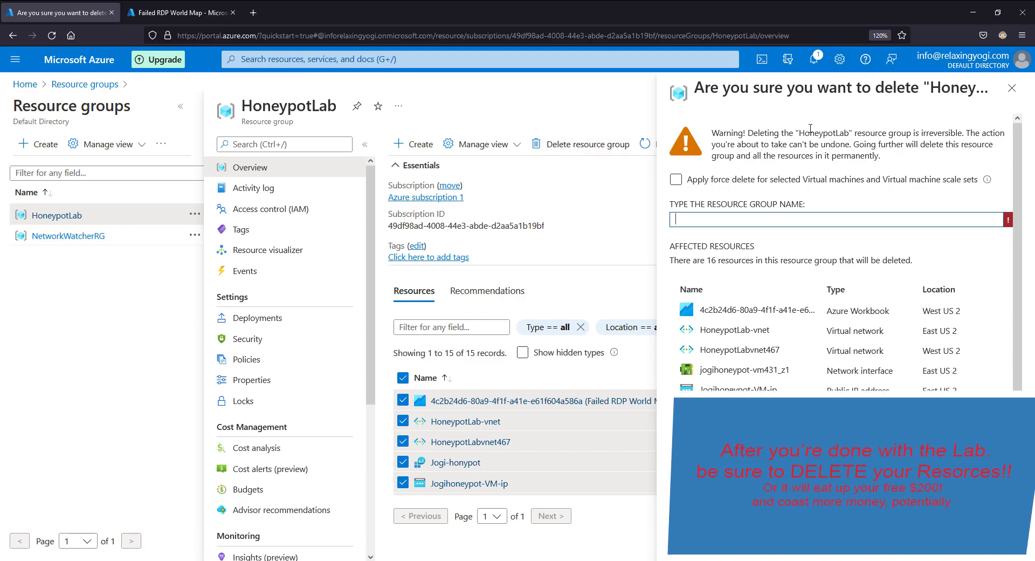
{"action": "type", "text": "Honeypotlab"}
{"action": "key", "text": "Return"}
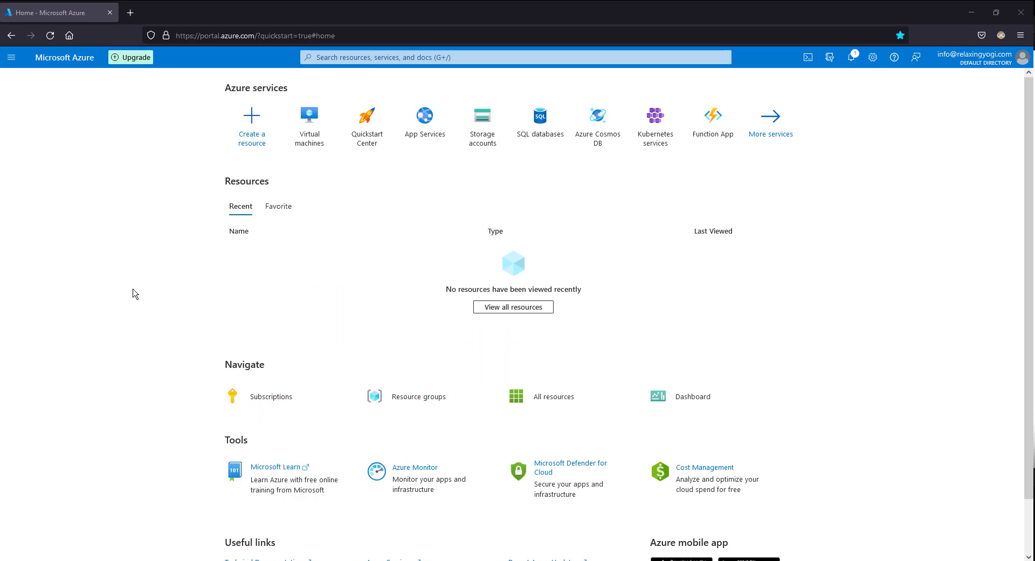
Find the Virtual machines service and start creating a new Azure virtual machine
{"action": "left_click", "coordinate": [464, 64]}
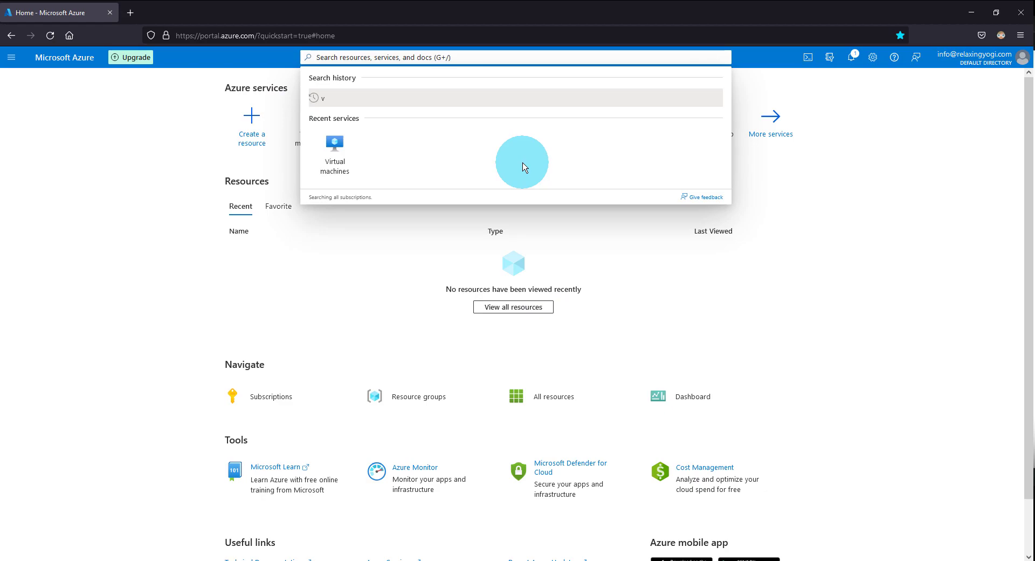
{"action": "left_click", "coordinate": [462, 97]}
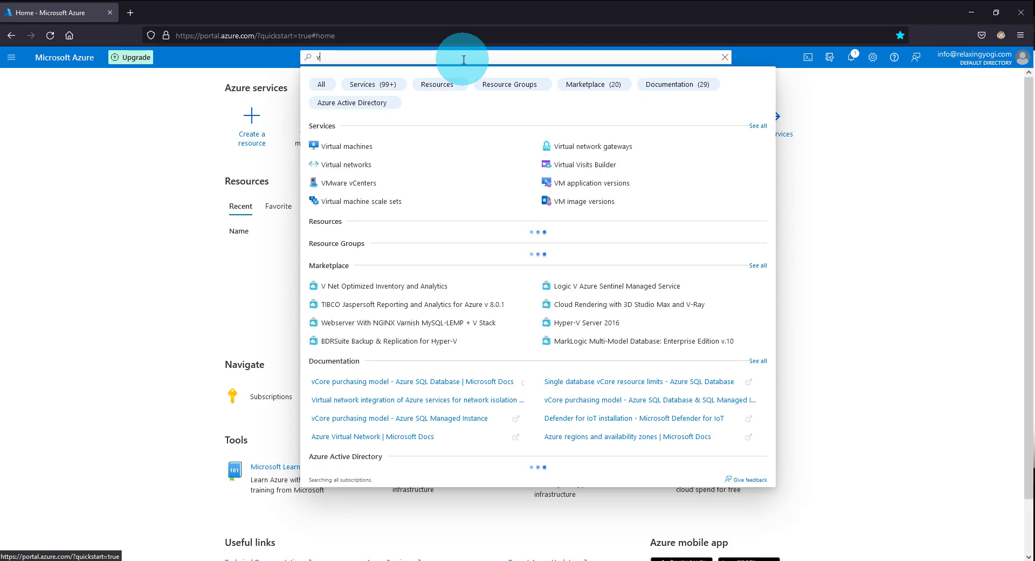
{"action": "left_click", "coordinate": [356, 146]}
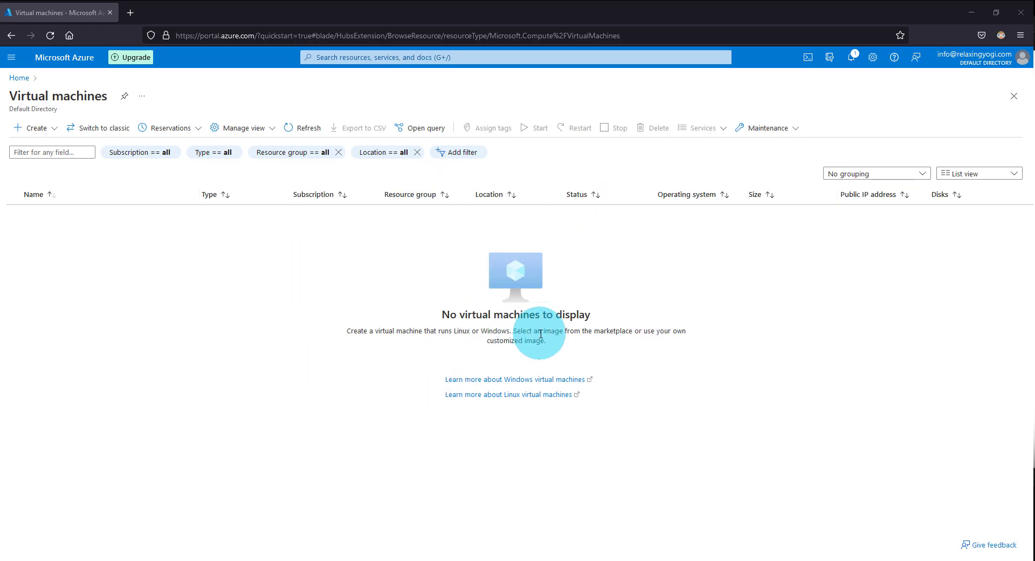
{"action": "left_click", "coordinate": [29, 129]}
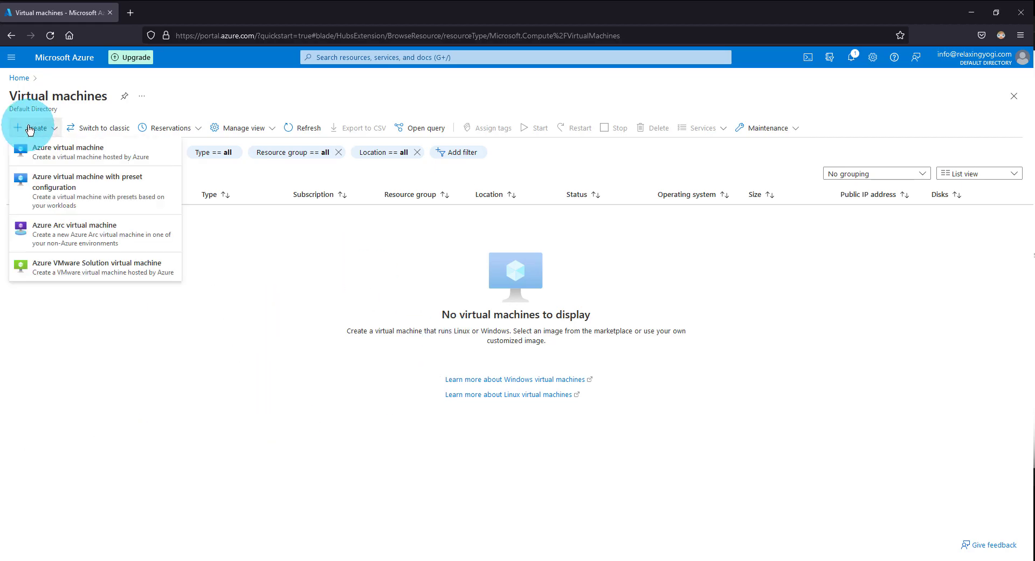
{"action": "left_click", "coordinate": [76, 156]}
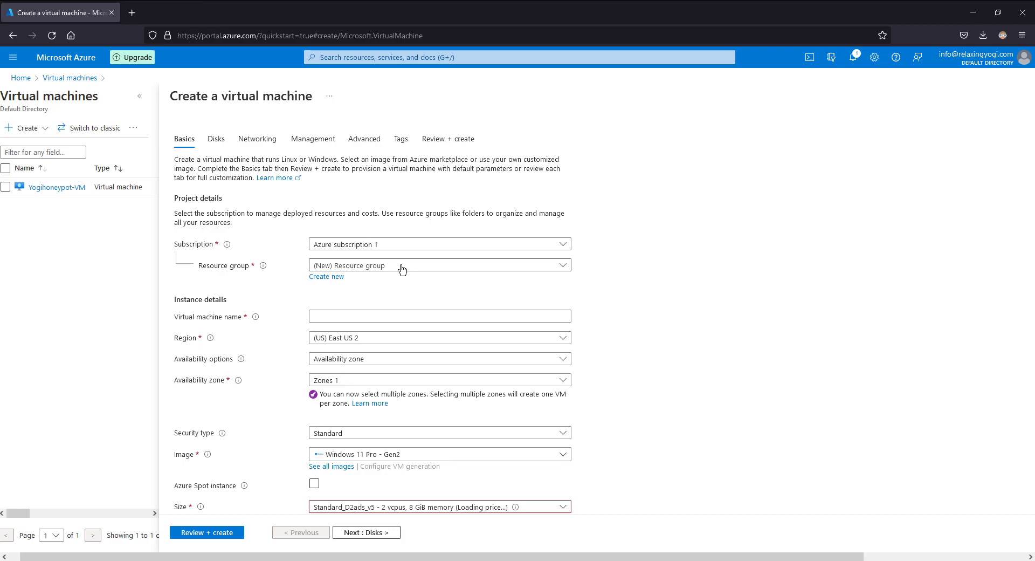
Assign the virtual machine to the HoneypotLab resource group and name it Yogihonypot
{"action": "left_click", "coordinate": [339, 267]}
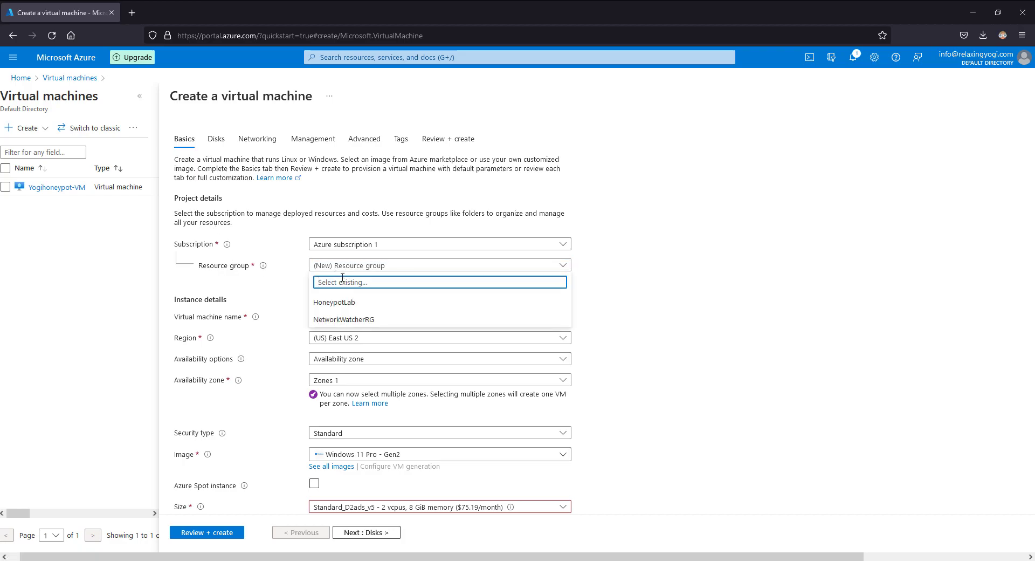
{"action": "left_click", "coordinate": [367, 303]}
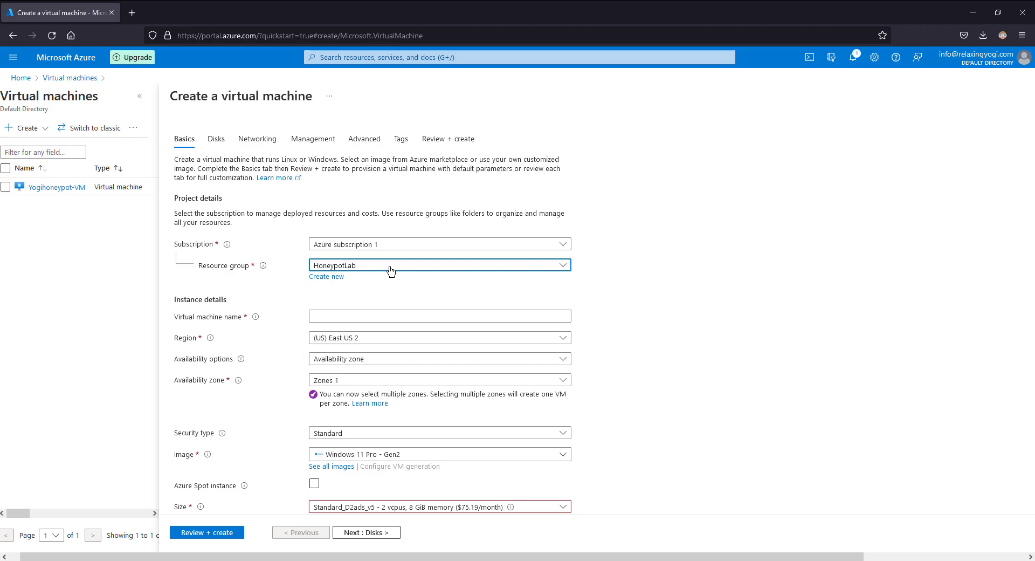
{"action": "left_click", "coordinate": [455, 320]}
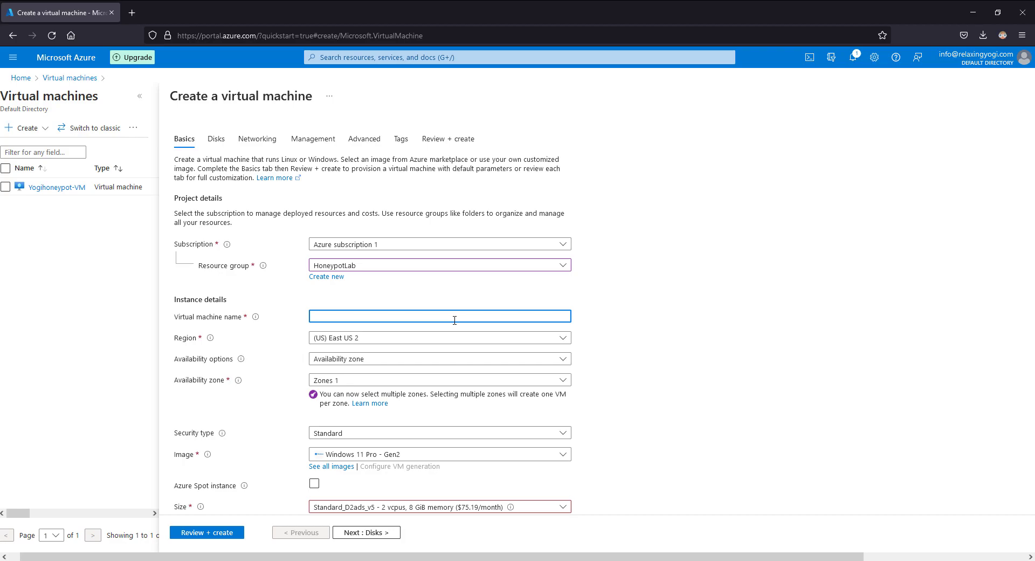
{"action": "type", "text": "Yogihonypot"}
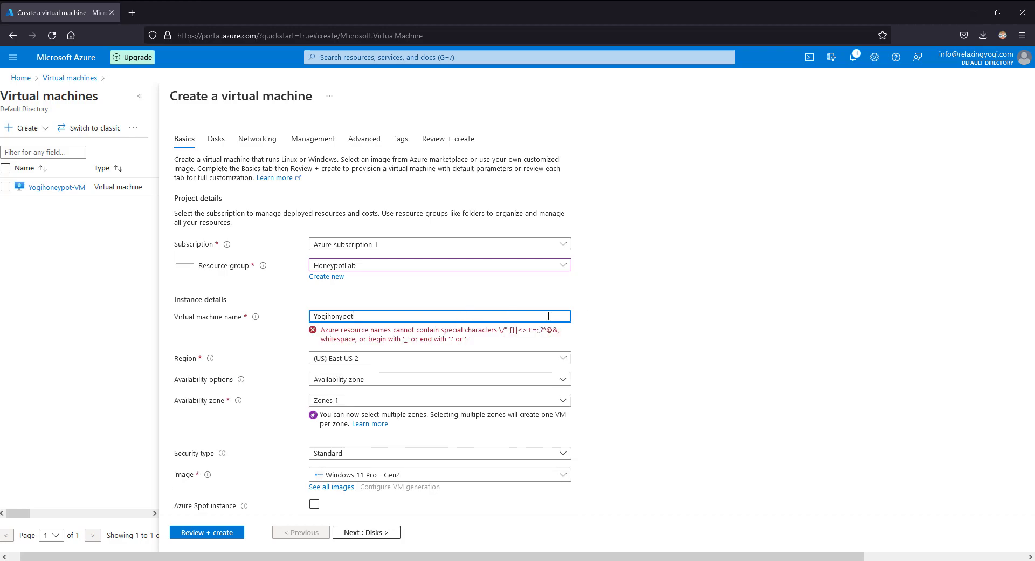
{"action": "left_click", "coordinate": [674, 294]}
Set the virtual machine's region to (US) West US 3
{"action": "scroll", "coordinate": [673, 293], "scroll_direction": "down", "scroll_amount": 1}
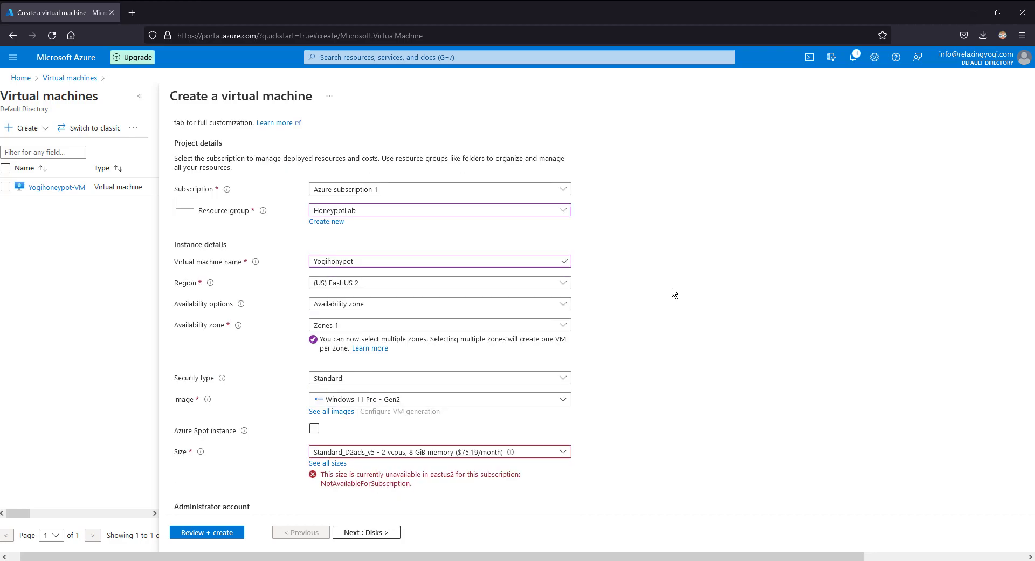
{"action": "left_click", "coordinate": [476, 284]}
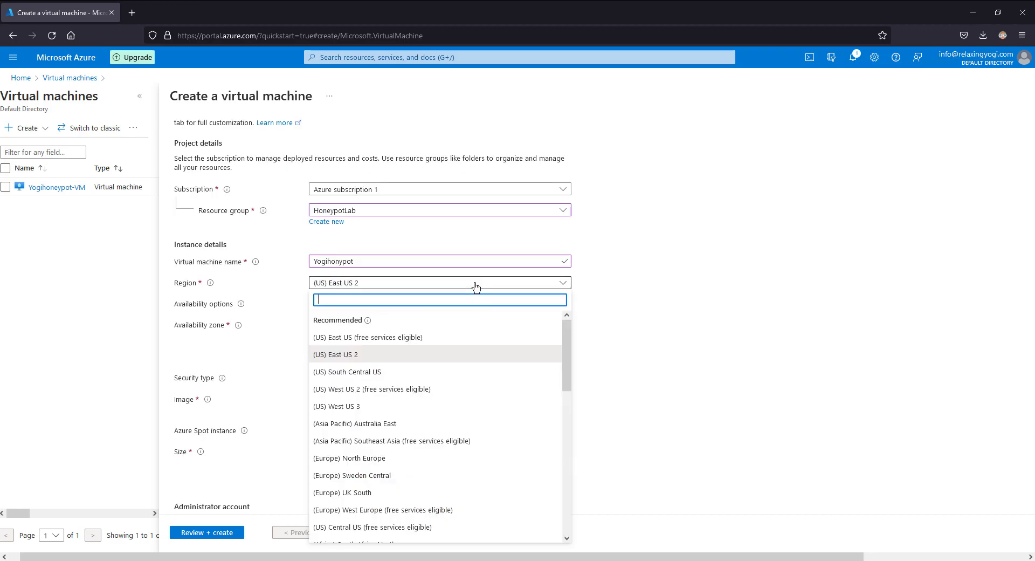
{"action": "left_click", "coordinate": [466, 411]}
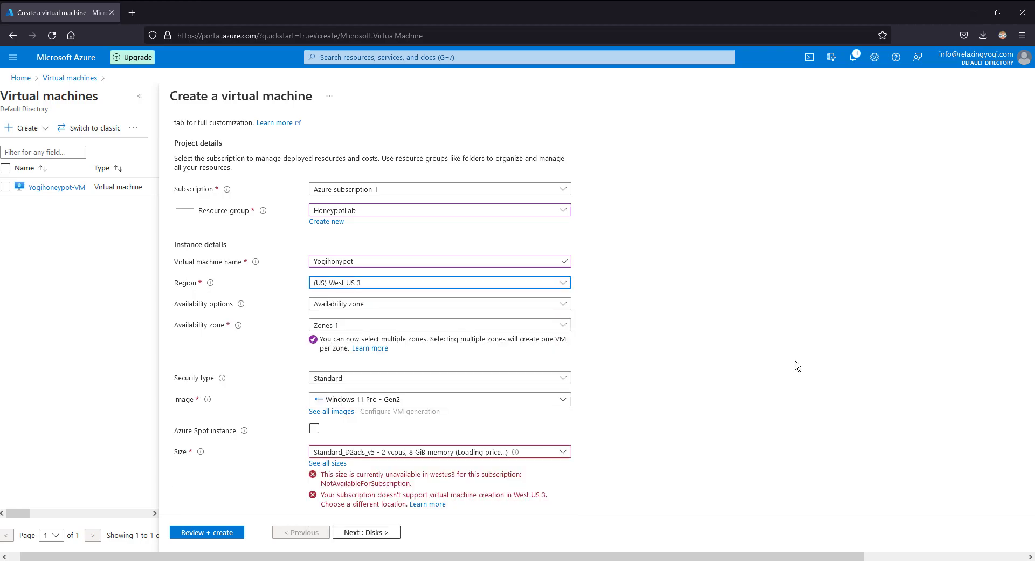
Check the image choice and the available sizes for the virtual machine
{"action": "scroll", "coordinate": [797, 366], "scroll_direction": "down", "scroll_amount": 1}
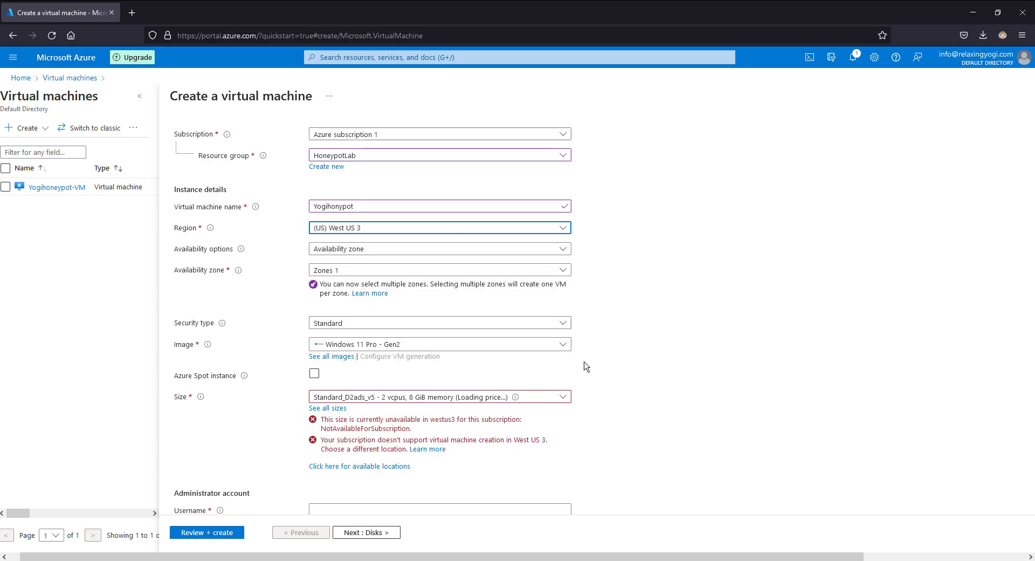
{"action": "left_click", "coordinate": [517, 346]}
{"action": "left_click", "coordinate": [517, 346]}
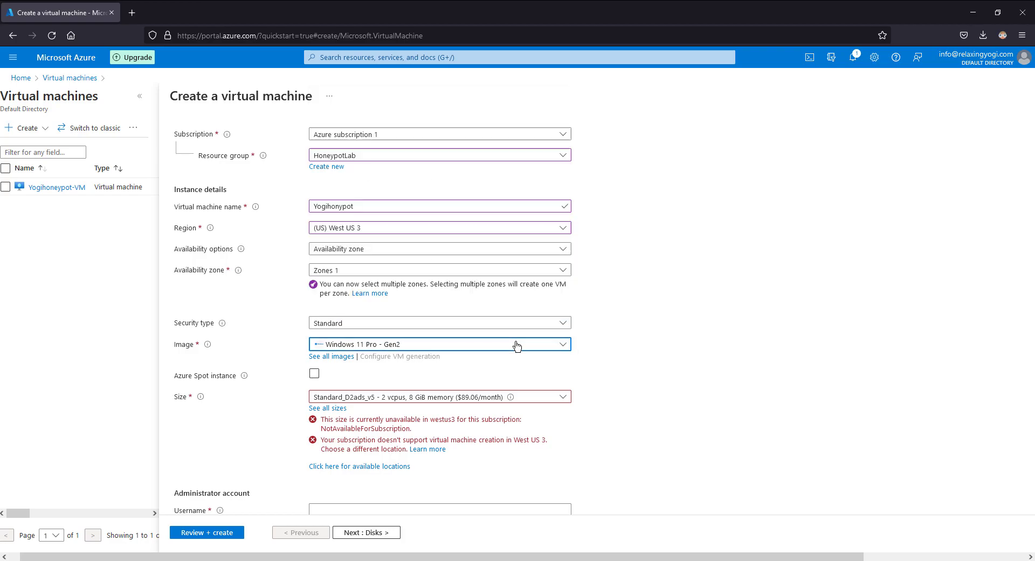
{"action": "left_click", "coordinate": [520, 398]}
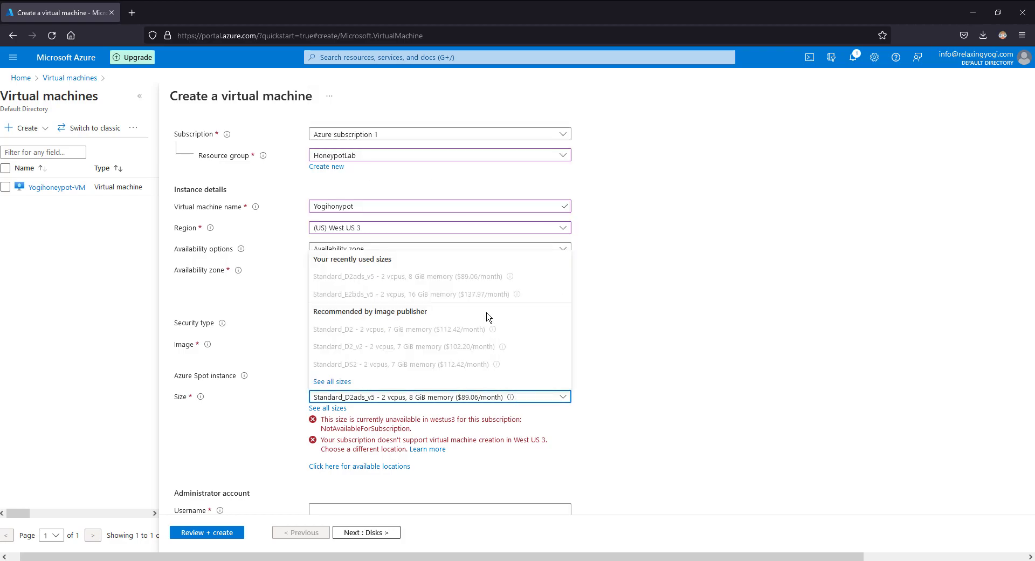
{"action": "left_click", "coordinate": [640, 412]}
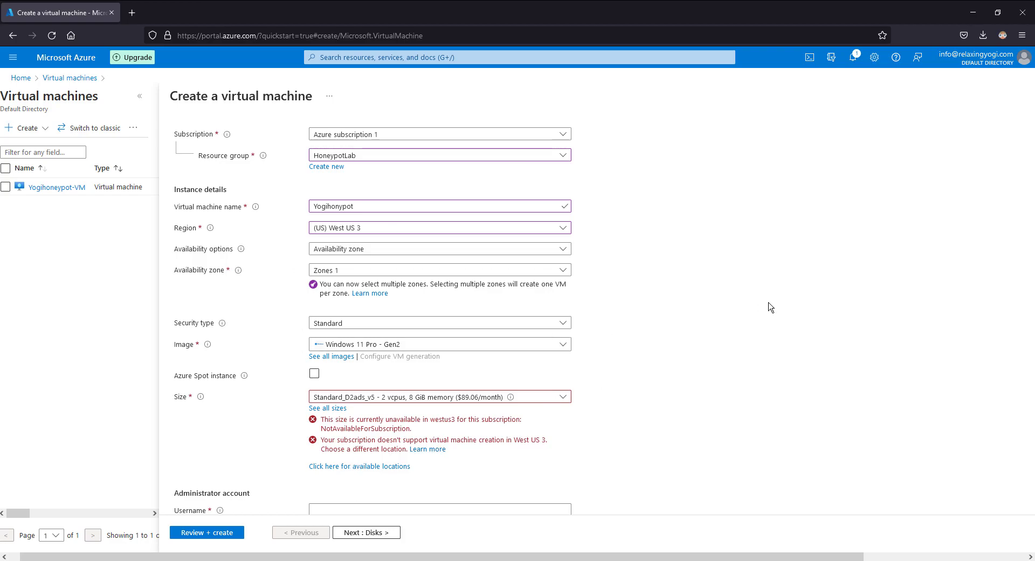
Set the administrator account's username to jogiadmin
{"action": "scroll", "coordinate": [770, 307], "scroll_direction": "down", "scroll_amount": 6}
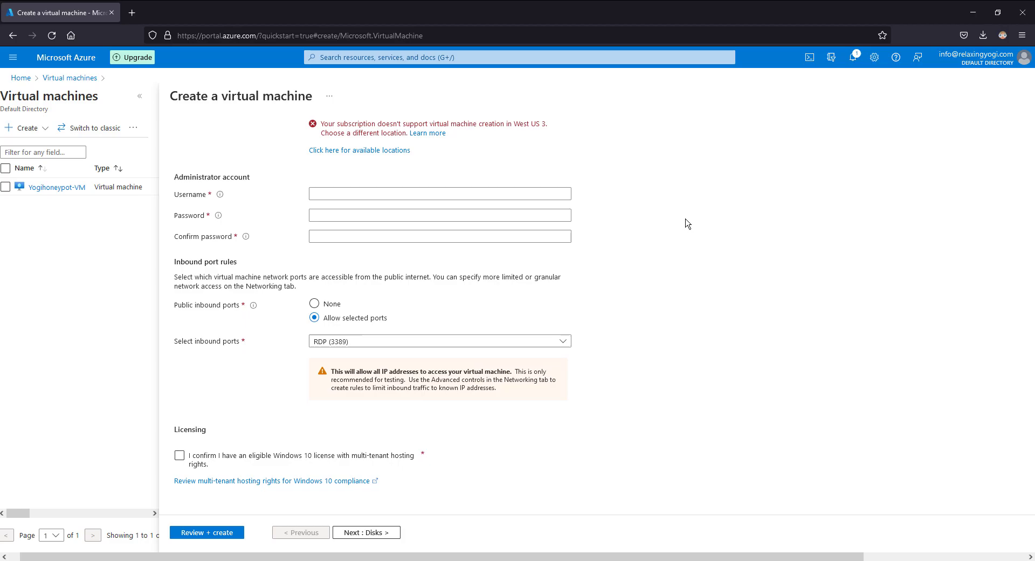
{"action": "left_click", "coordinate": [433, 195]}
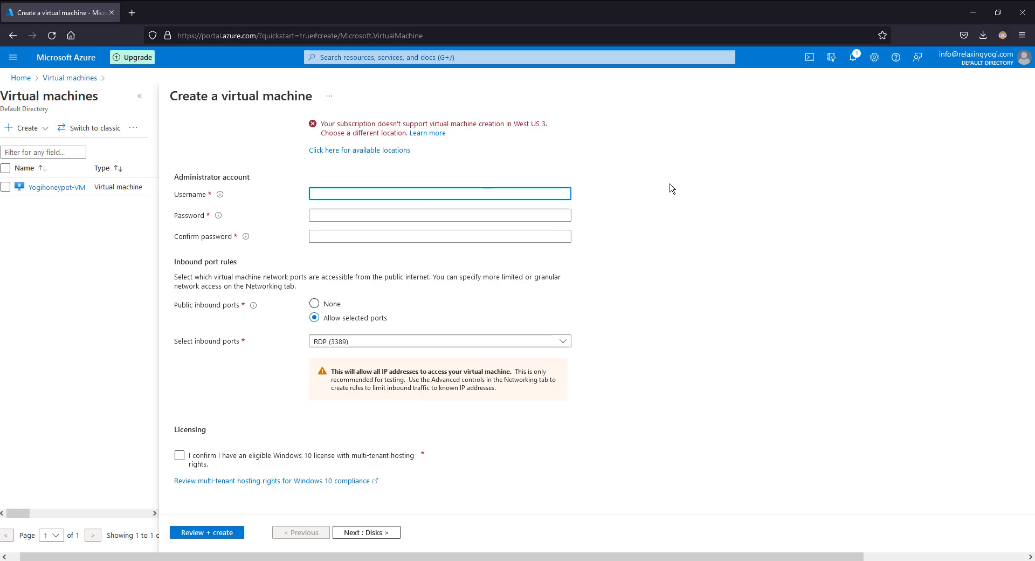
{"action": "type", "text": "jogiadmin"}
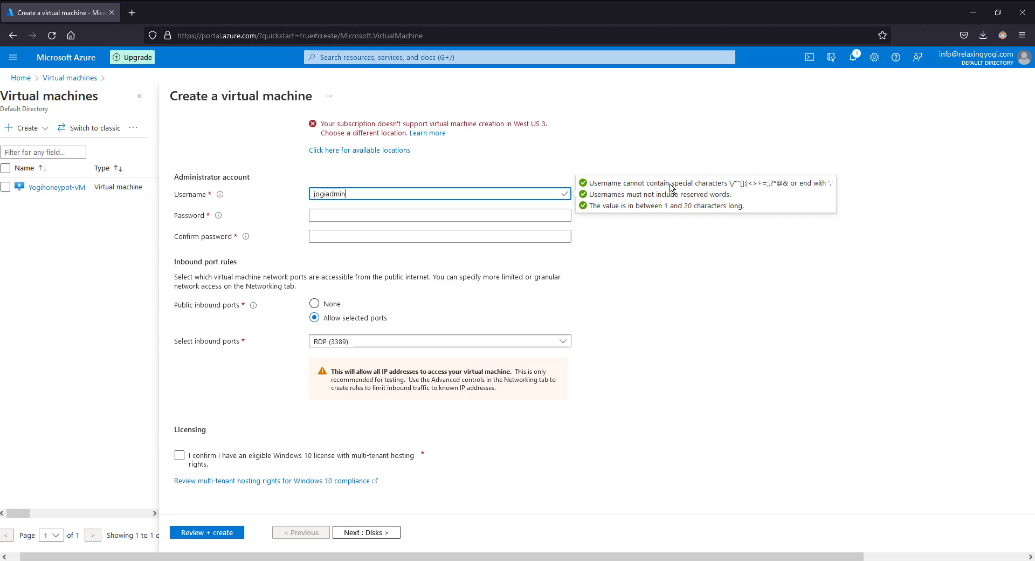
{"action": "key", "text": "Tab"}
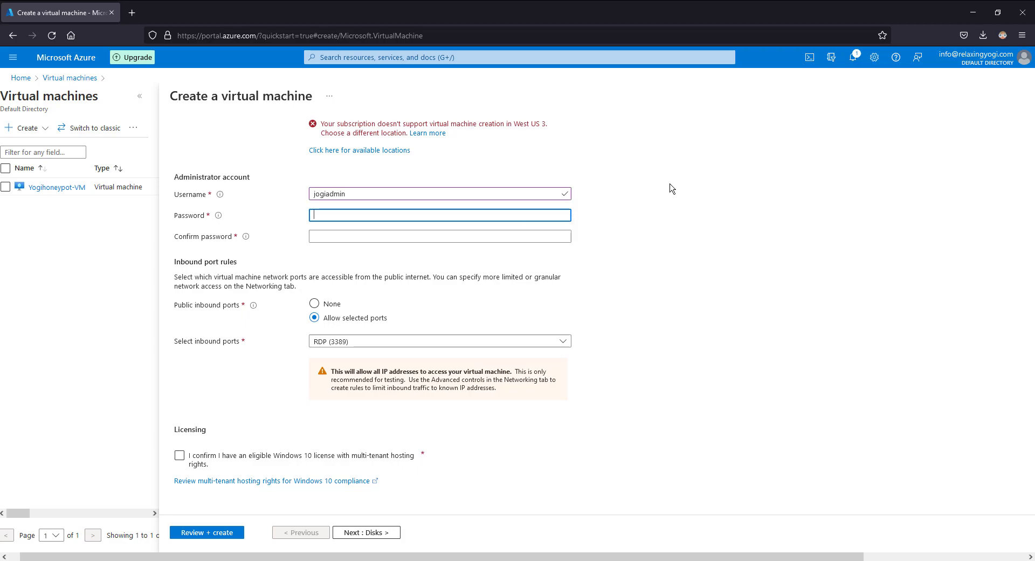
Enter the administrator account password, clear mistyped attempts, and fill in its confirmation
{"action": "type", "text": "*******************"}
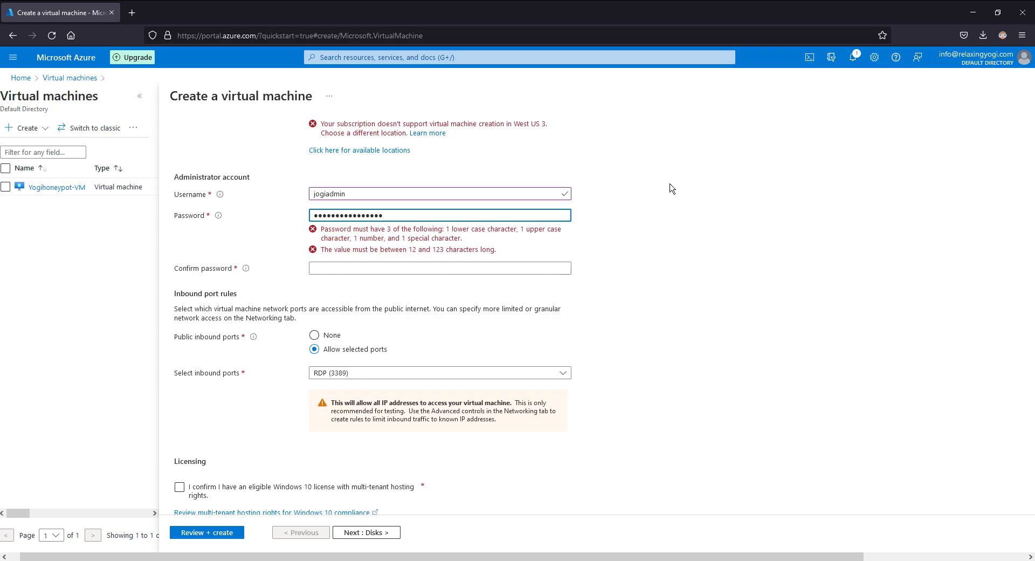
{"action": "type", "text": "**"}
{"action": "key", "text": "BackSpace"}
{"action": "key", "text": "BackSpace"}
{"action": "key", "text": "BackSpace"}
{"action": "key", "text": "BackSpace"}
{"action": "key", "text": "BackSpace"}
{"action": "key", "text": "BackSpace"}
{"action": "key", "text": "BackSpace"}
{"action": "key", "text": "BackSpace"}
{"action": "key", "text": "BackSpace"}
{"action": "key", "text": "BackSpace"}
{"action": "key", "text": "BackSpace"}
{"action": "key", "text": "BackSpace"}
{"action": "key", "text": "BackSpace"}
{"action": "key", "text": "BackSpace"}
{"action": "key", "text": "BackSpace"}
{"action": "key", "text": "BackSpace"}
{"action": "key", "text": "BackSpace"}
{"action": "key", "text": "BackSpace"}
{"action": "key", "text": "BackSpace"}
{"action": "key", "text": "BackSpace"}
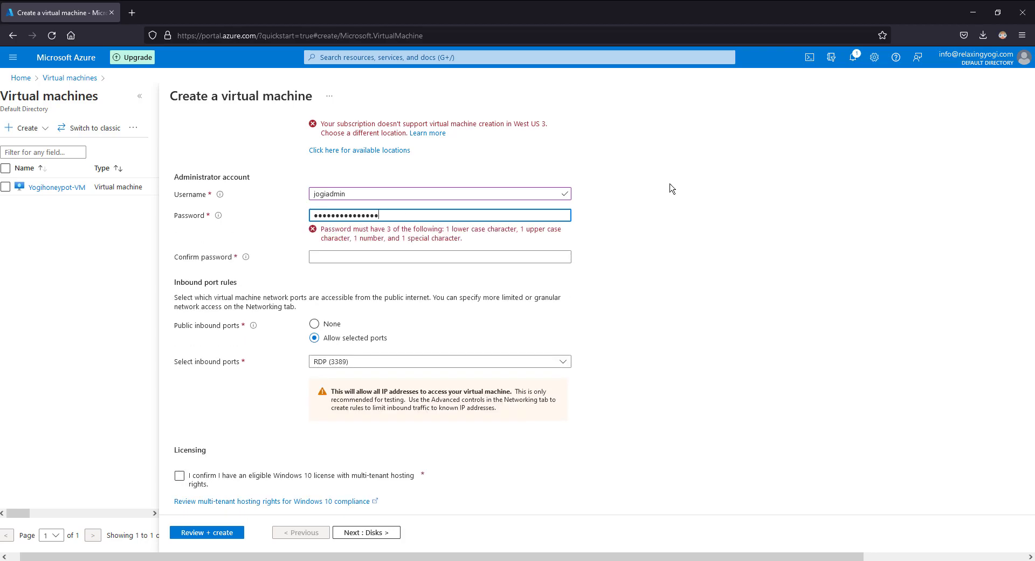
{"action": "key", "text": "BackSpace"}
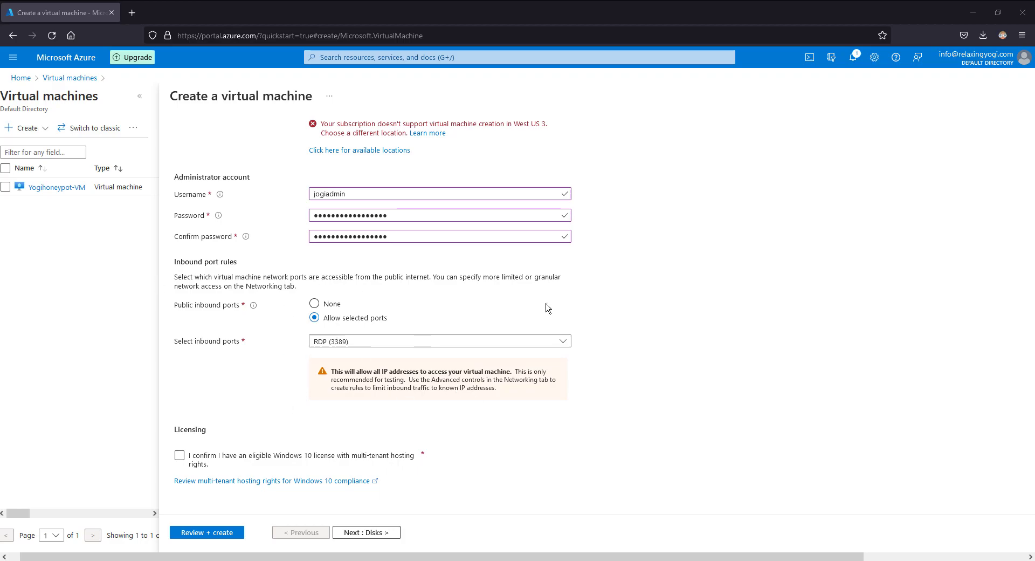
Confirm the eligible Windows 10 licence with multi-tenant hosting rights and continue past the default disk options to the networking settings
{"action": "left_click", "coordinate": [178, 457]}
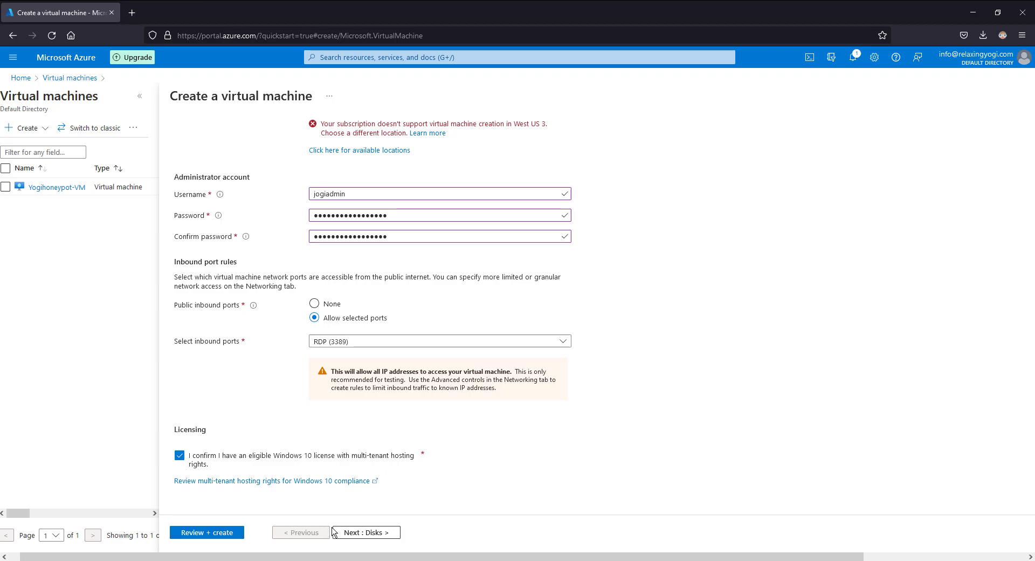
{"action": "left_click", "coordinate": [359, 533]}
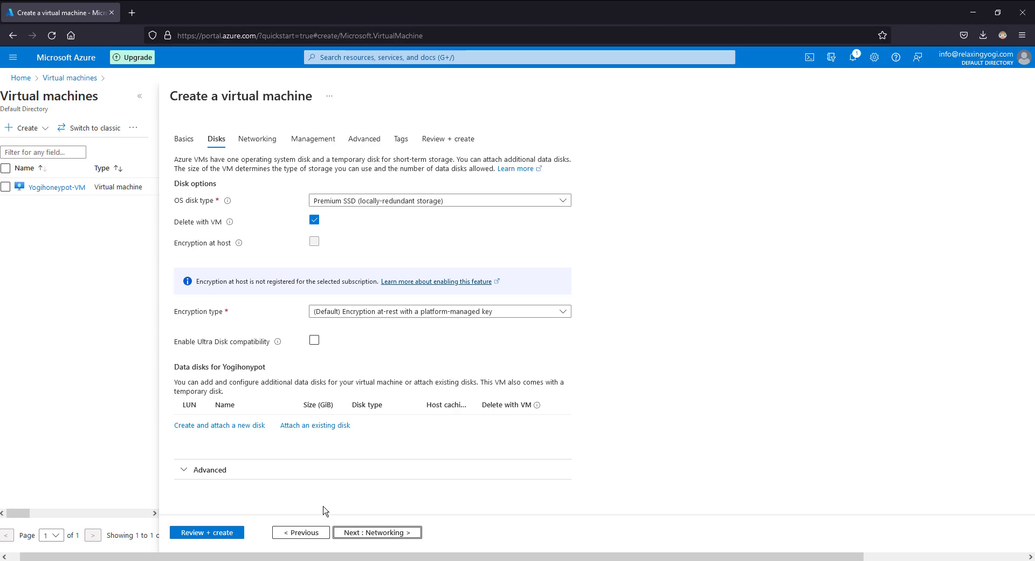
{"action": "left_click", "coordinate": [224, 532]}
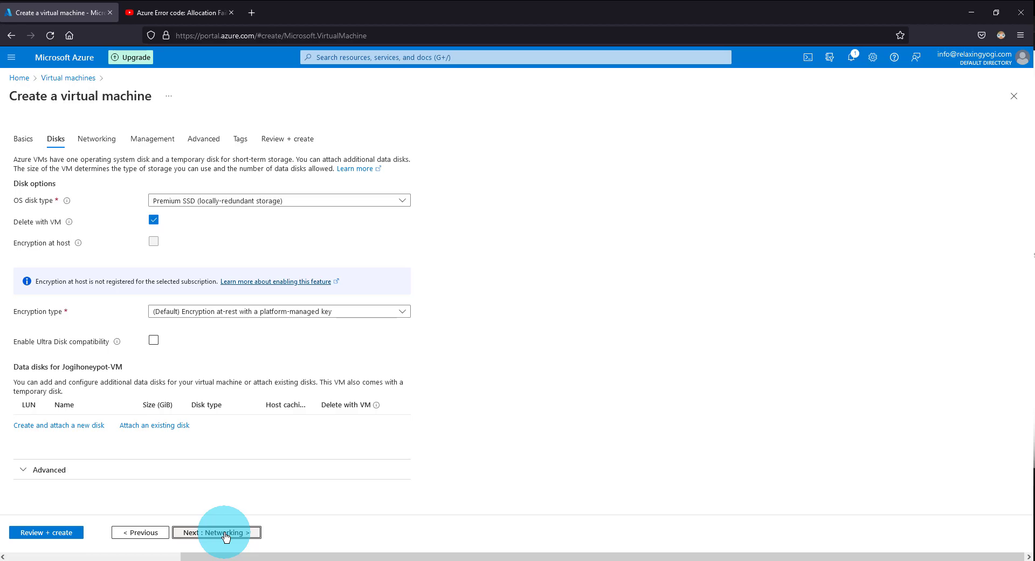
{"action": "left_click", "coordinate": [224, 533]}
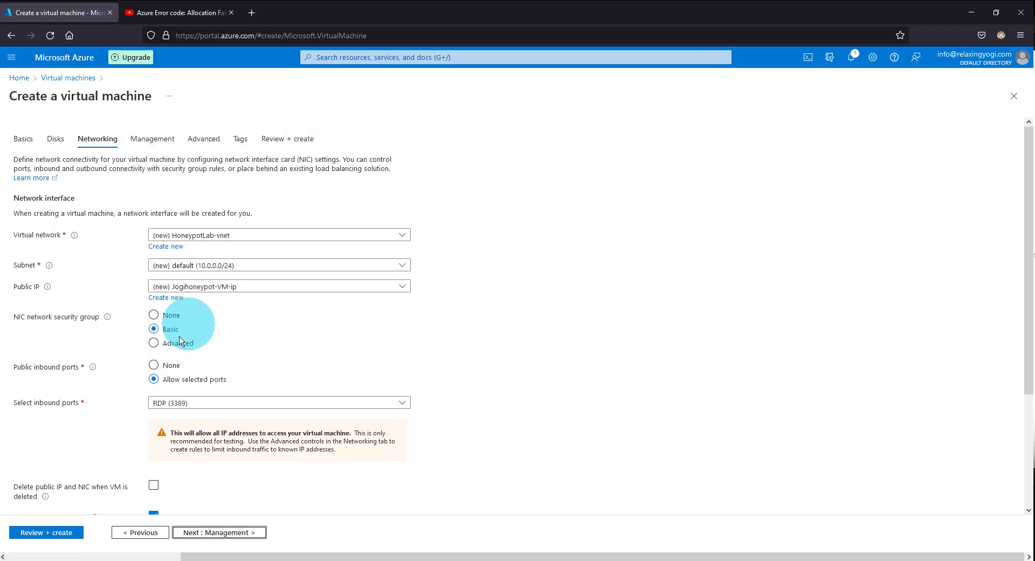
Switch the NIC network security group to Advanced and remove the default-allow-rdp inbound rule from the new Jogihoneypot-VM-nsg group
{"action": "left_click", "coordinate": [153, 343]}
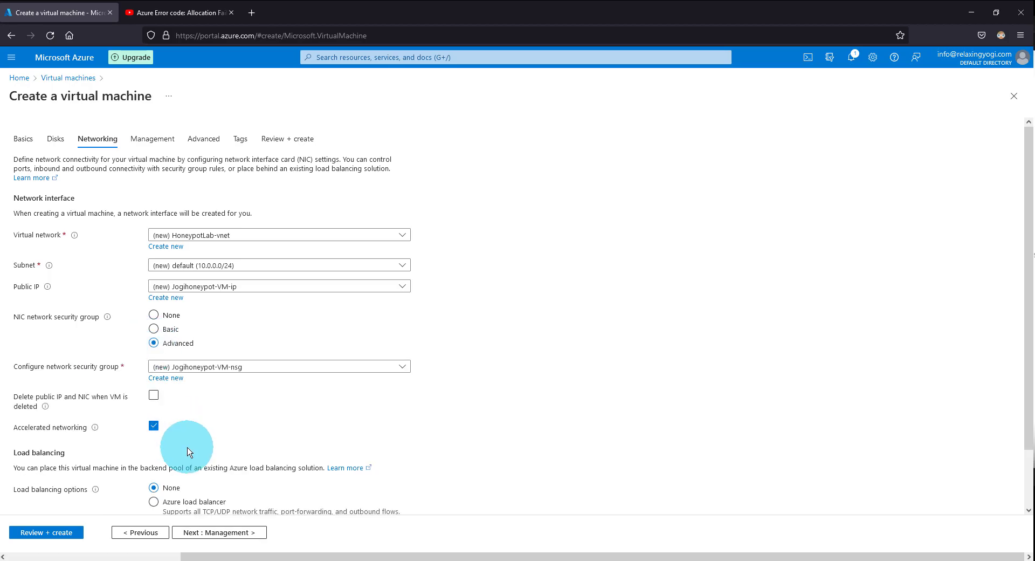
{"action": "left_click", "coordinate": [165, 377]}
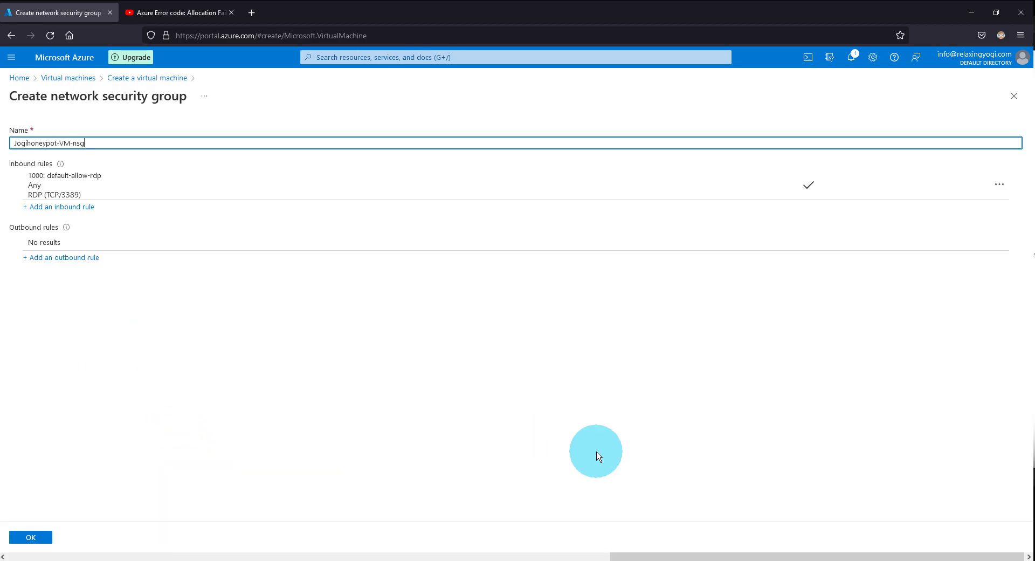
{"action": "right_click", "coordinate": [68, 194]}
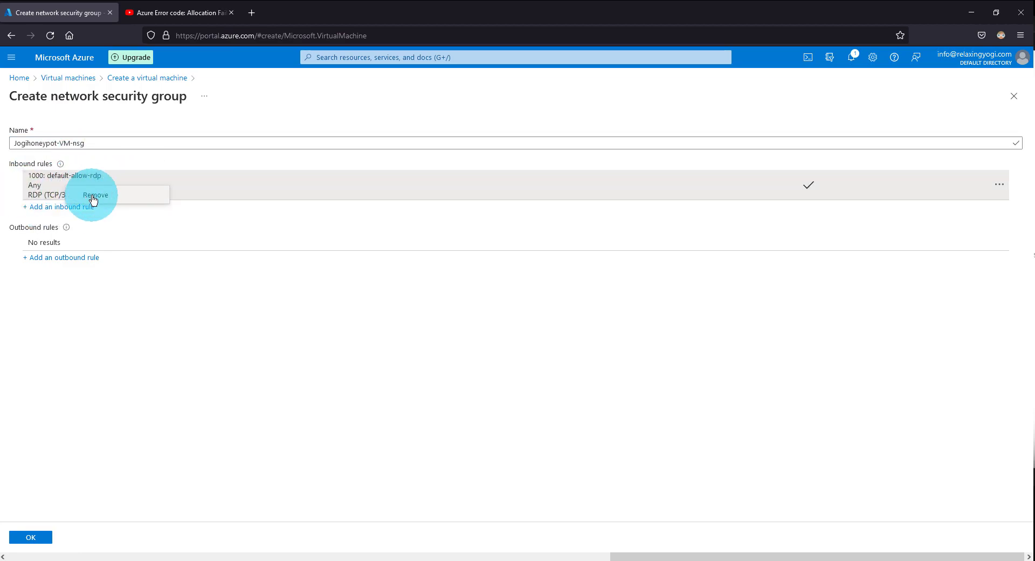
{"action": "left_click", "coordinate": [92, 198]}
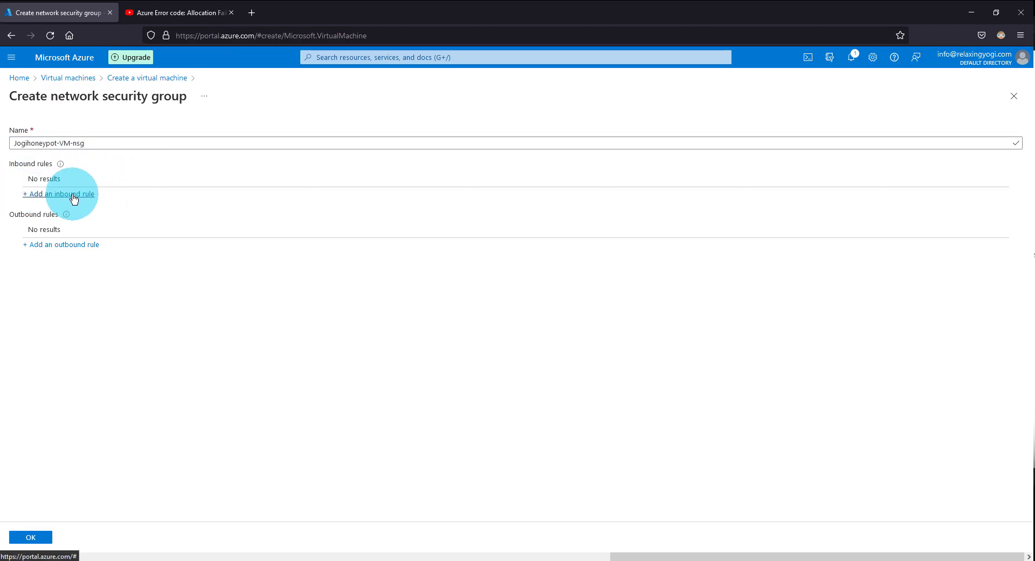
Add an inbound rule named Danger_Any_In with destination port ranges * and priority 100, and confirm the network security group
{"action": "left_click", "coordinate": [74, 199]}
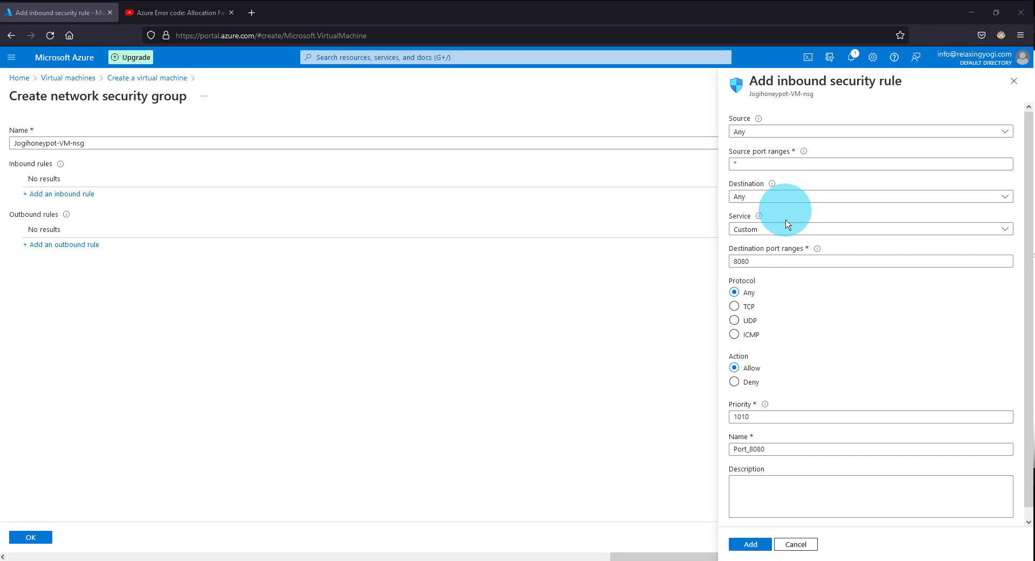
{"action": "left_click", "coordinate": [779, 261]}
{"action": "key", "text": "ctrl+a"}
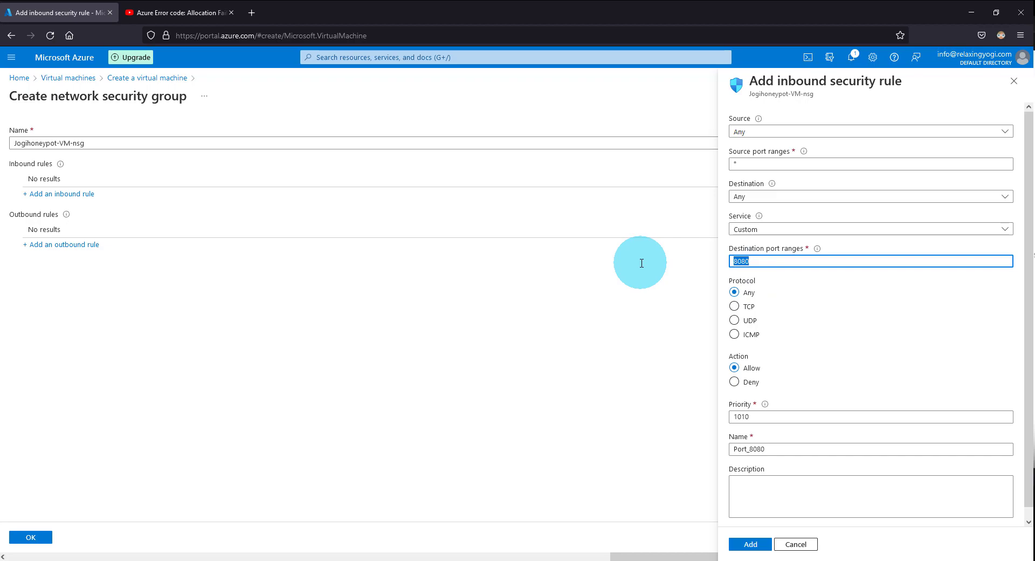
{"action": "type", "text": "*"}
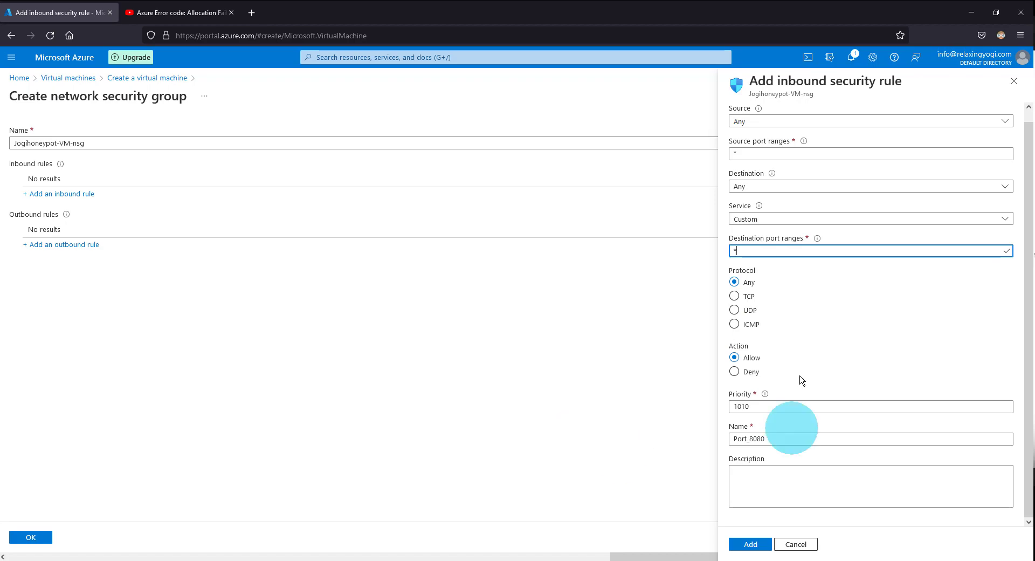
{"action": "double_click", "coordinate": [760, 406]}
{"action": "type", "text": "100"}
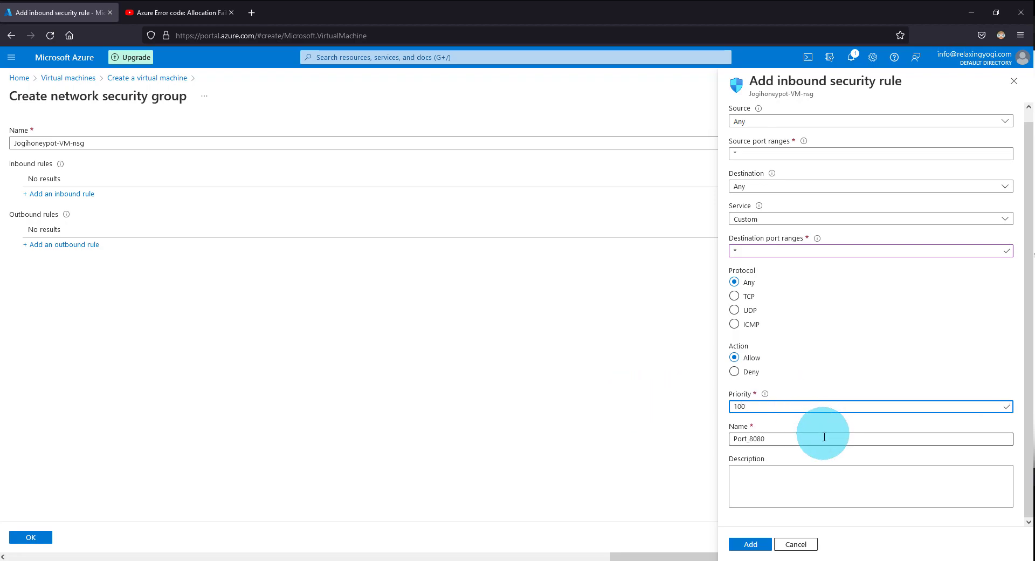
{"action": "double_click", "coordinate": [825, 437]}
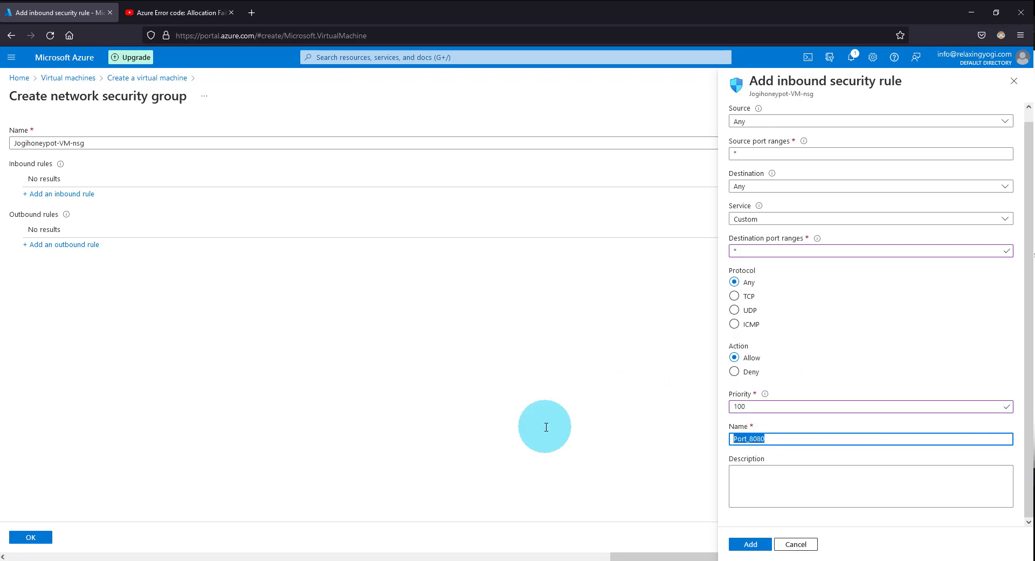
{"action": "type", "text": "Danger_Any+"}
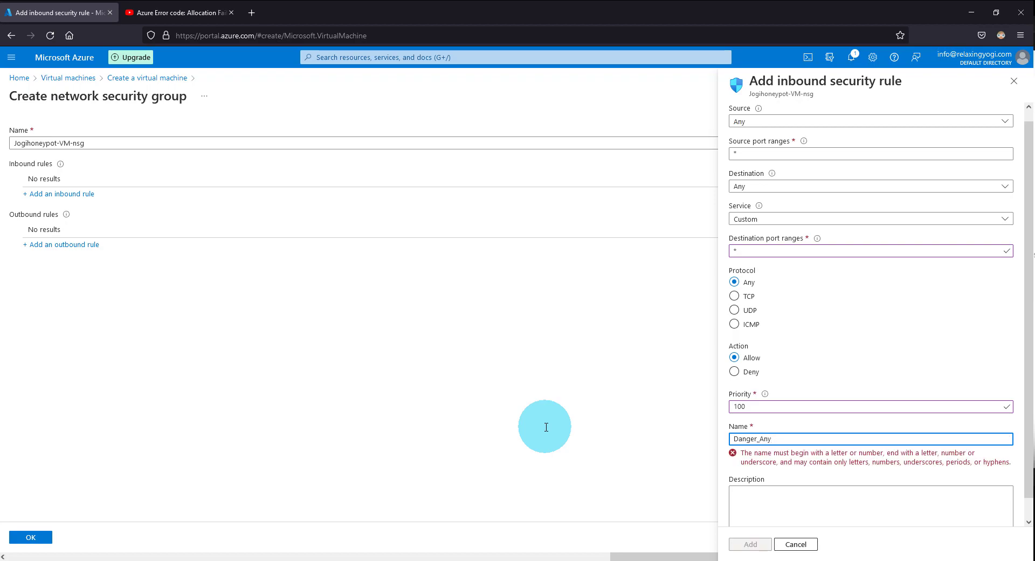
{"action": "type", "text": "In"}
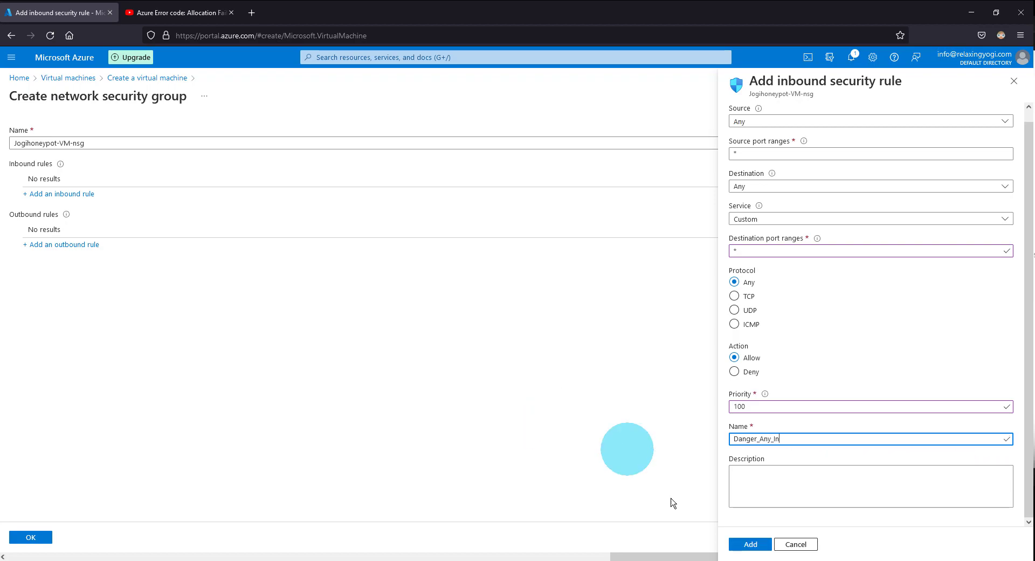
{"action": "left_click", "coordinate": [751, 544]}
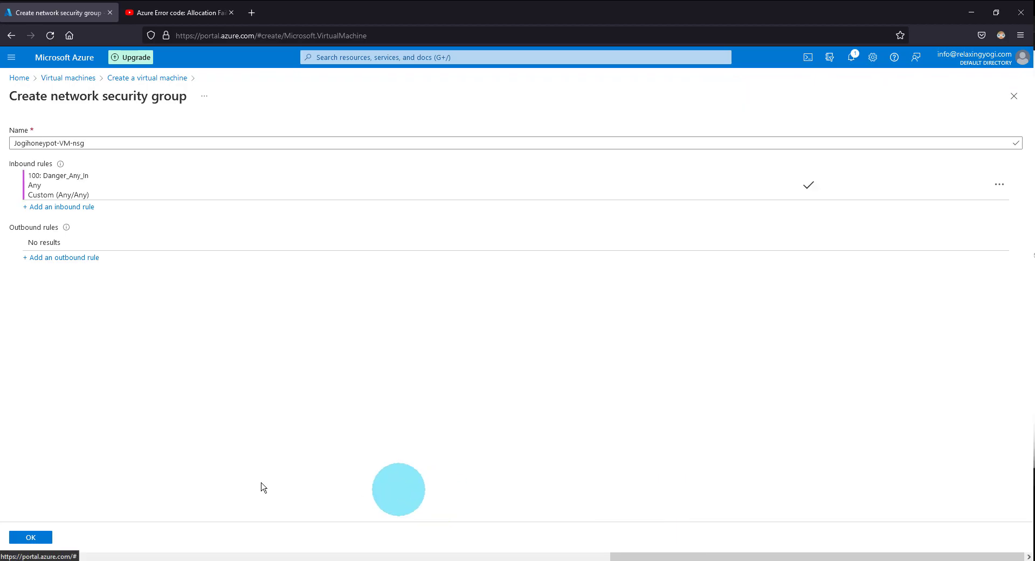
{"action": "left_click", "coordinate": [27, 537]}
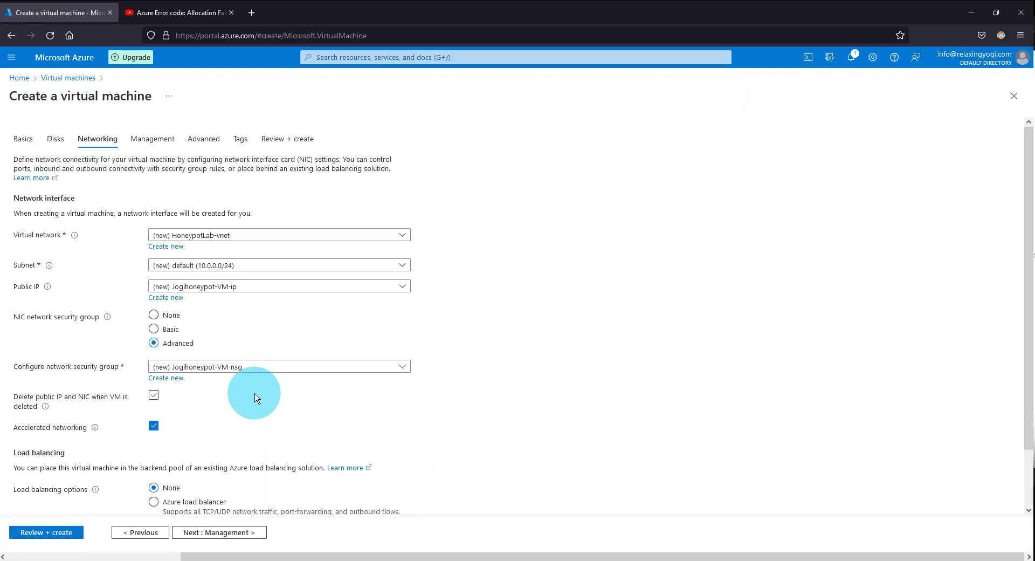
Continue through the remaining networking, management, advanced and tags settings with their defaults, up to the final review
{"action": "scroll", "coordinate": [255, 398], "scroll_direction": "down", "scroll_amount": 1}
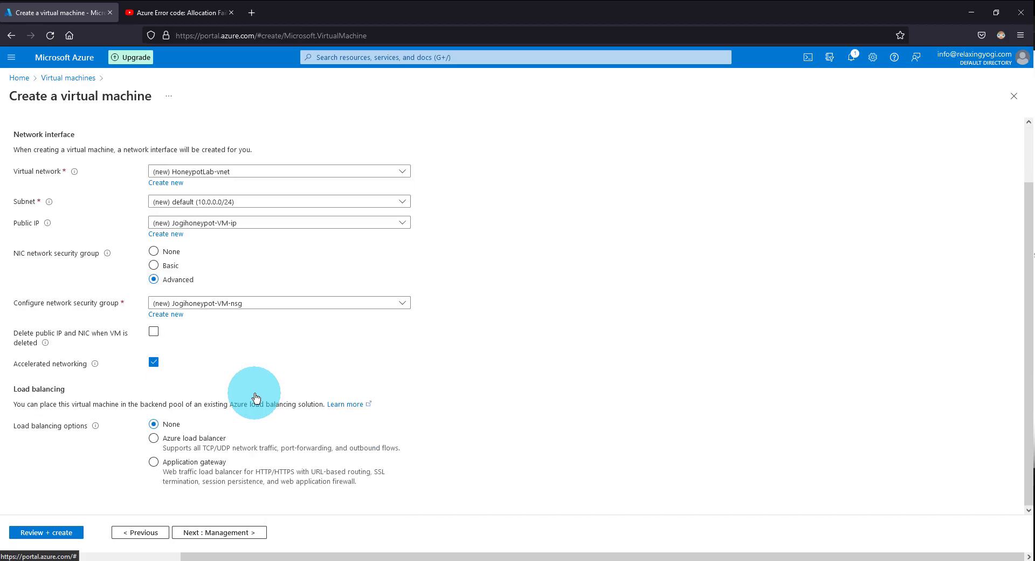
{"action": "left_click", "coordinate": [224, 533]}
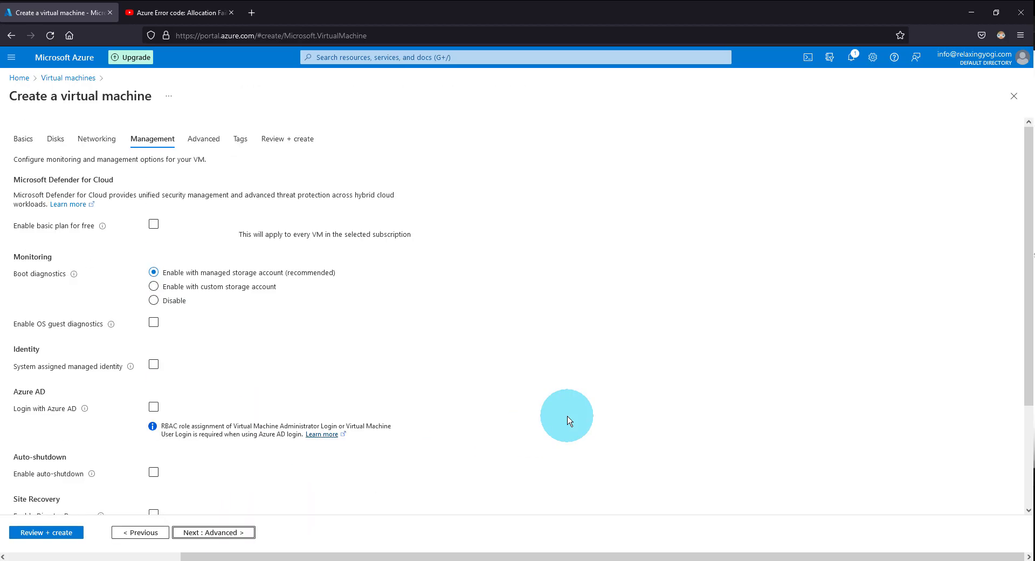
{"action": "scroll", "coordinate": [567, 417], "scroll_direction": "down", "scroll_amount": 3}
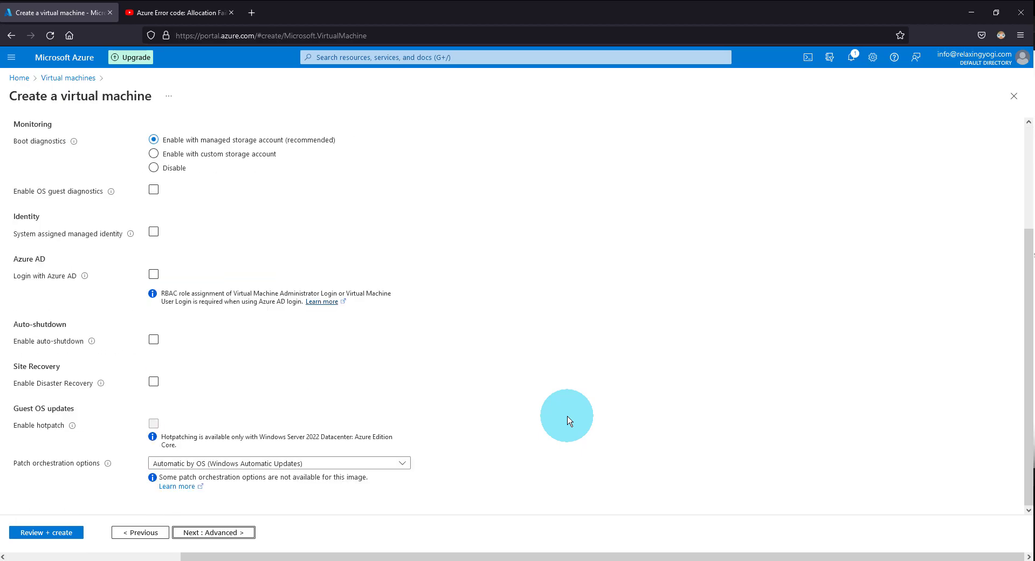
{"action": "left_click", "coordinate": [231, 533]}
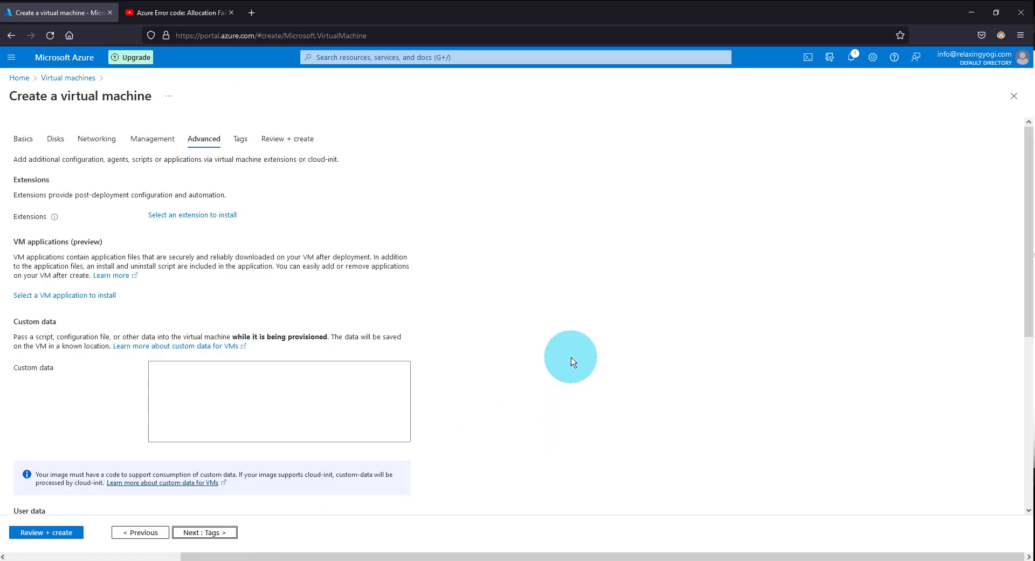
{"action": "scroll", "coordinate": [572, 361], "scroll_direction": "down", "scroll_amount": 5}
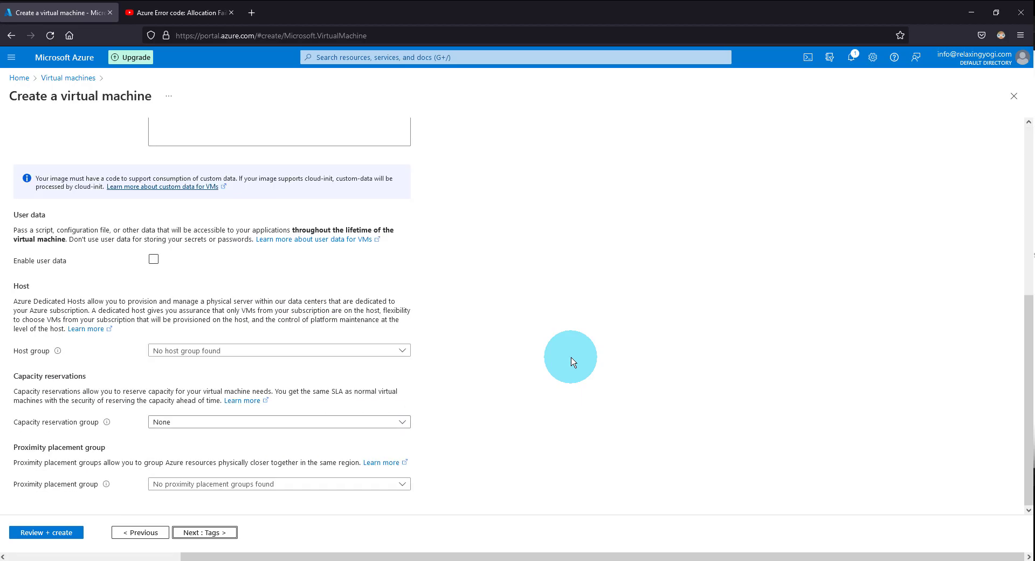
{"action": "left_click", "coordinate": [202, 534]}
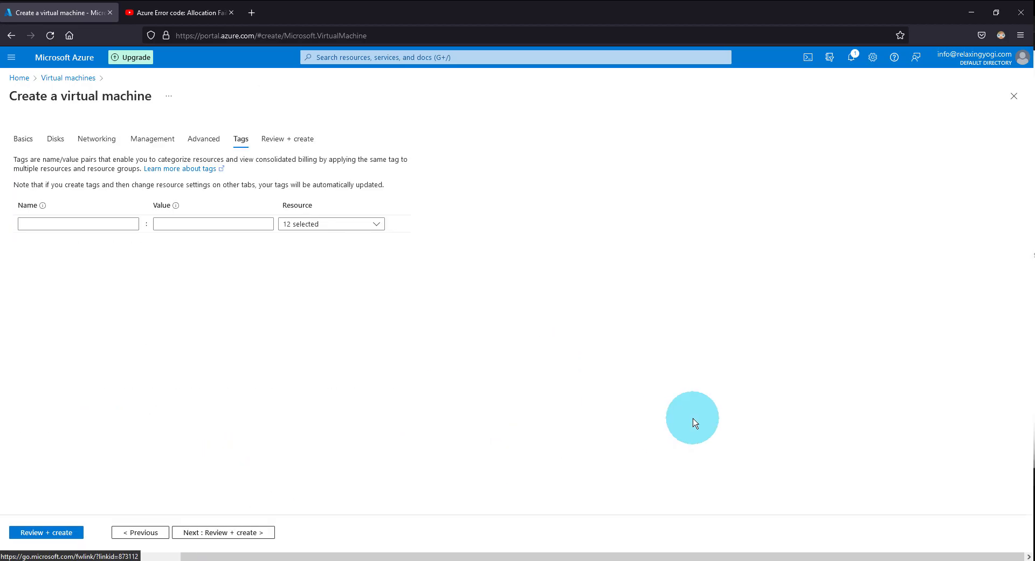
{"action": "left_click", "coordinate": [226, 533]}
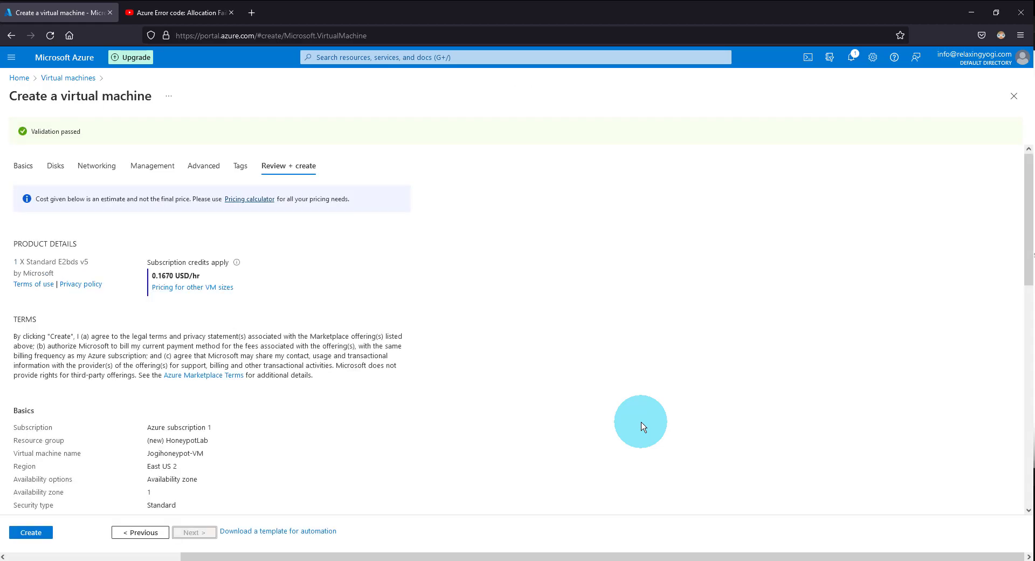
Review the virtual machine's configuration summary and create the virtual machine
{"action": "scroll", "coordinate": [641, 426], "scroll_direction": "down", "scroll_amount": 3}
{"action": "scroll", "coordinate": [642, 426], "scroll_direction": "down", "scroll_amount": 7}
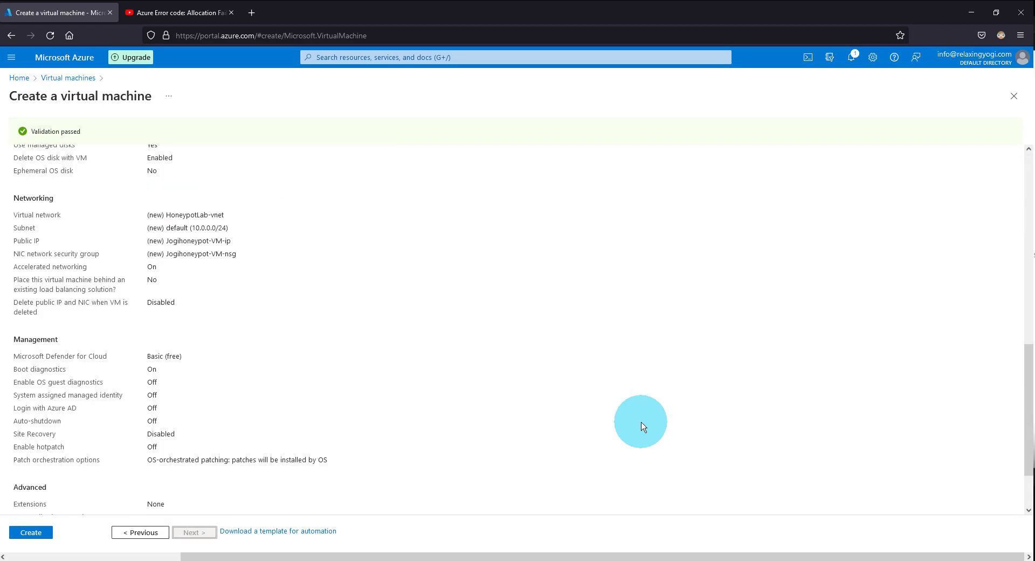
{"action": "scroll", "coordinate": [641, 426], "scroll_direction": "up", "scroll_amount": 10}
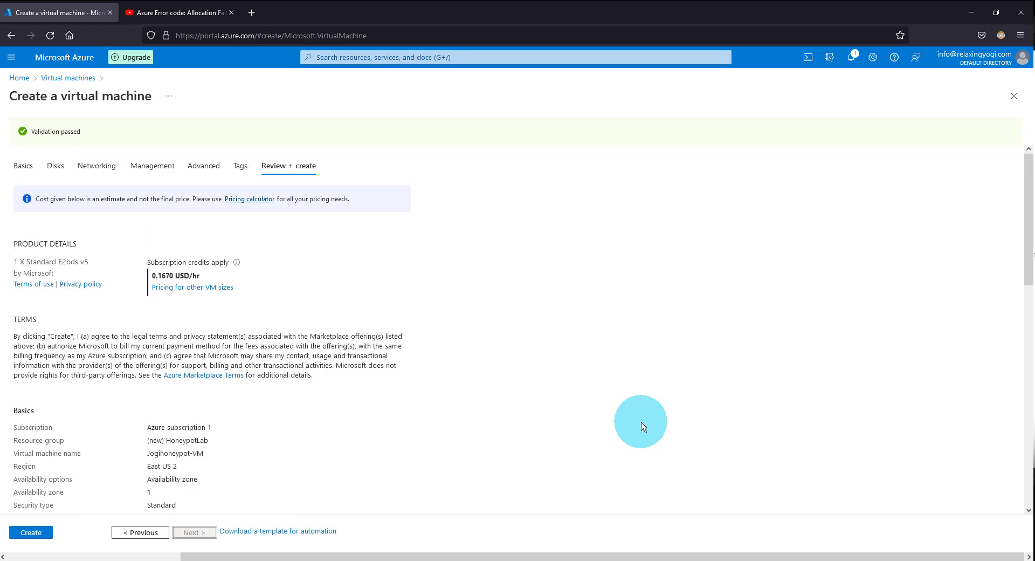
{"action": "left_click", "coordinate": [31, 533]}
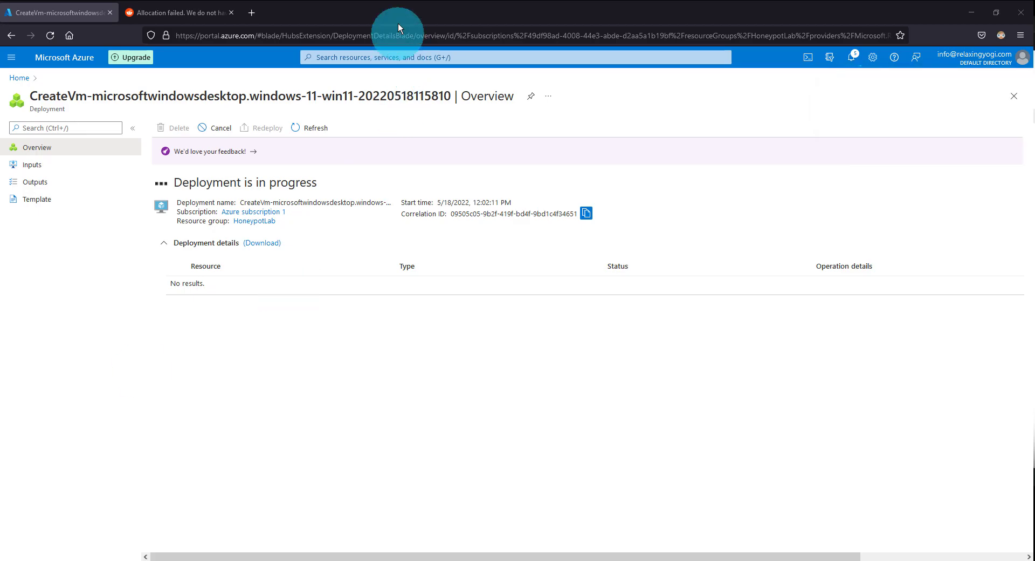
Search the portal for log, open Log Analytics workspaces and start creating a workspace
{"action": "left_click", "coordinate": [400, 57]}
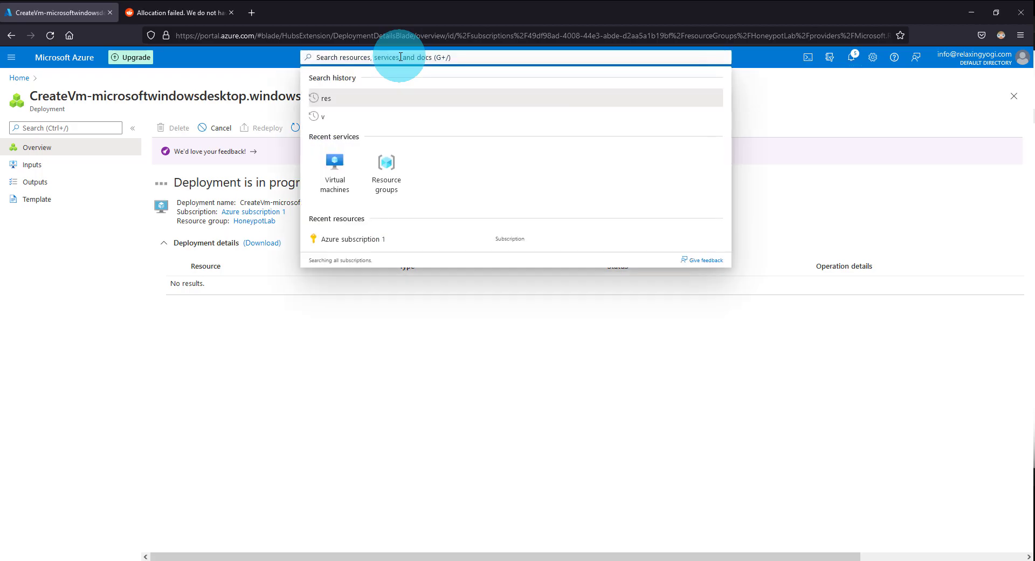
{"action": "type", "text": "log"}
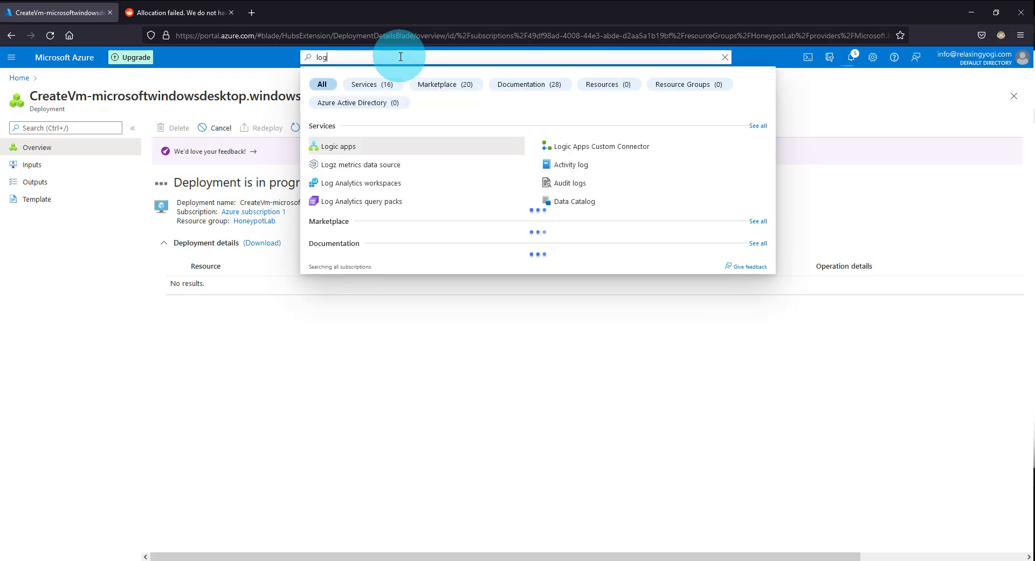
{"action": "left_click", "coordinate": [389, 186]}
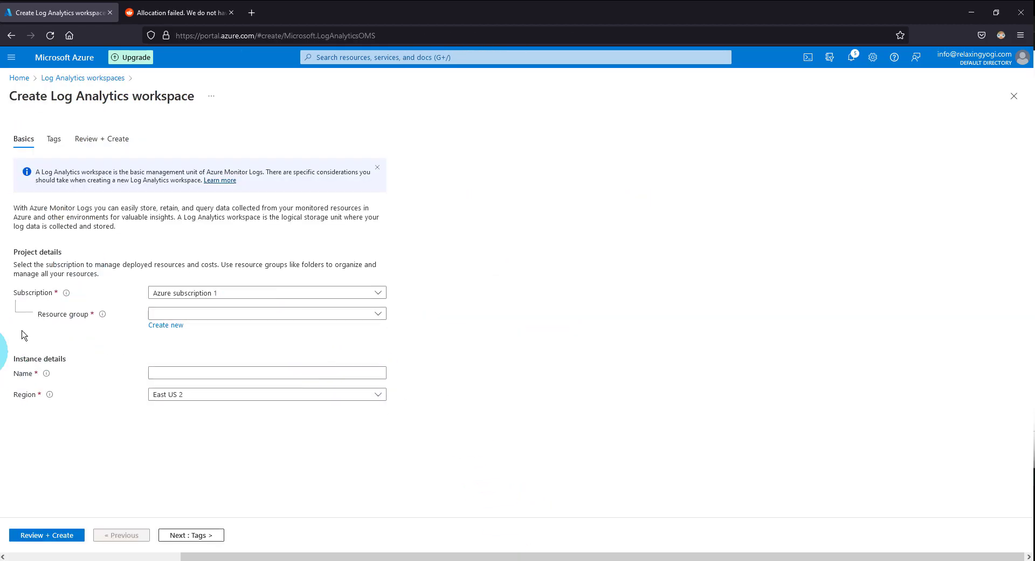
Assign the new Log Analytics workspace to the HoneypotLab resource group and name it Jogi-honypot
{"action": "left_click", "coordinate": [255, 317]}
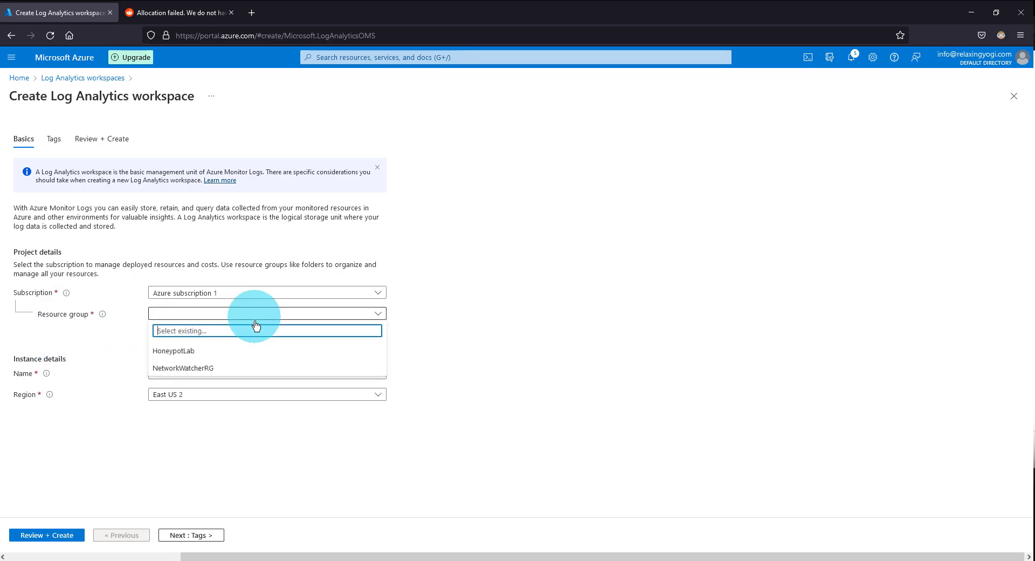
{"action": "left_click", "coordinate": [172, 356]}
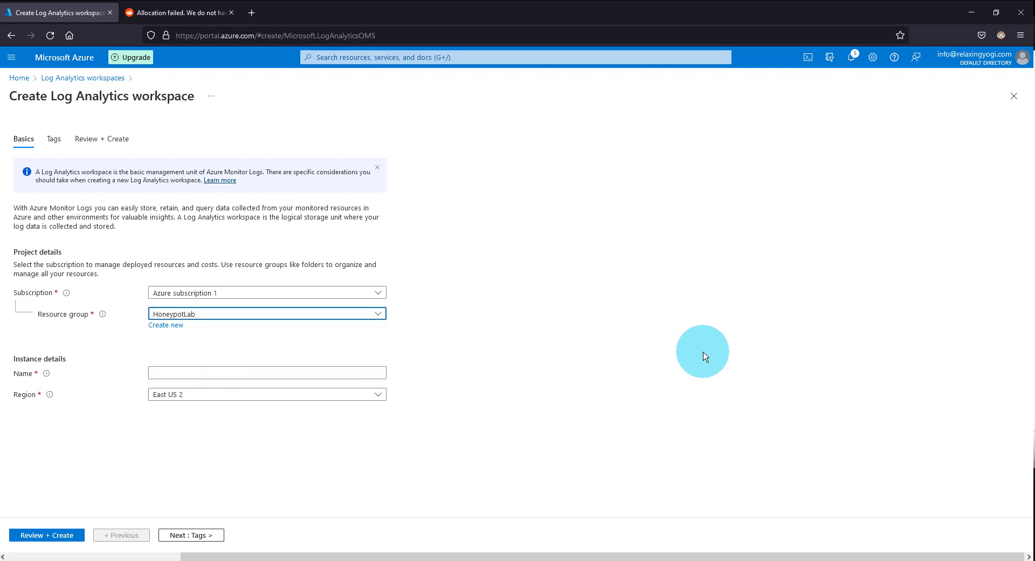
{"action": "left_click", "coordinate": [189, 377]}
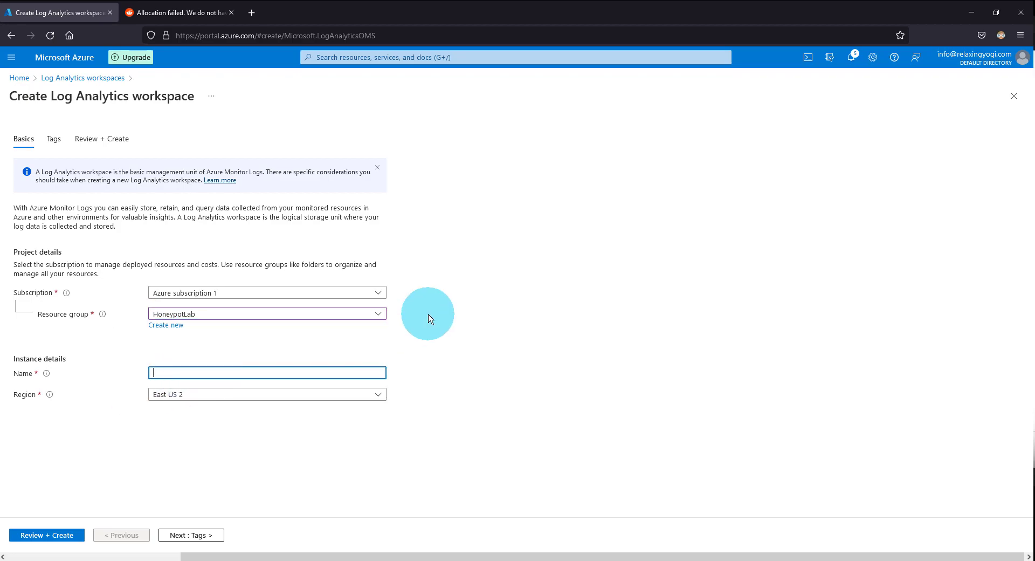
{"action": "type", "text": "Jogi-honypot"}
{"action": "left_click", "coordinate": [604, 359]}
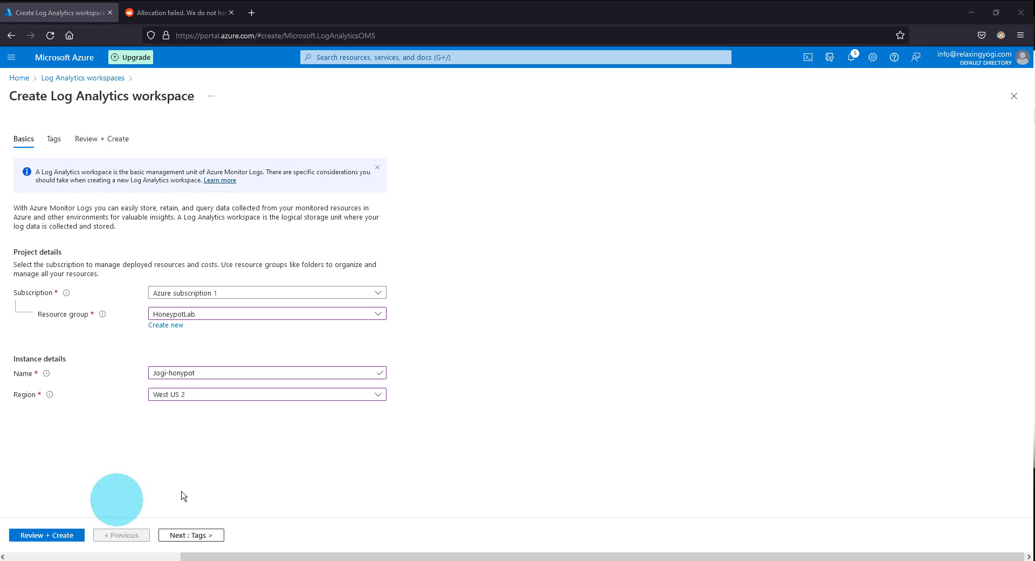
Choose West US 2 as the workspace's region, validate the settings and create the workspace
{"action": "left_click", "coordinate": [276, 402]}
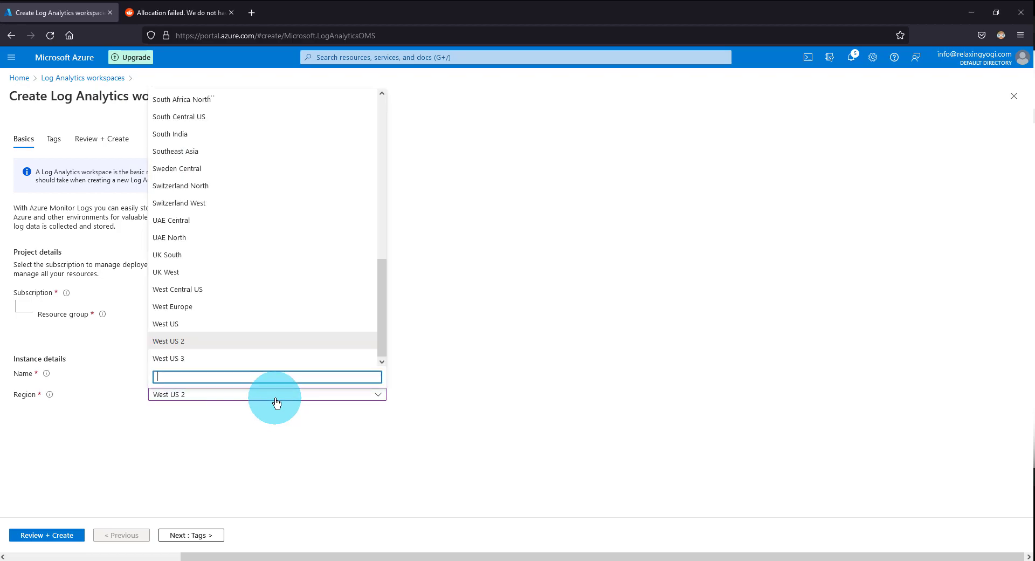
{"action": "left_click", "coordinate": [229, 345]}
{"action": "left_click", "coordinate": [329, 479]}
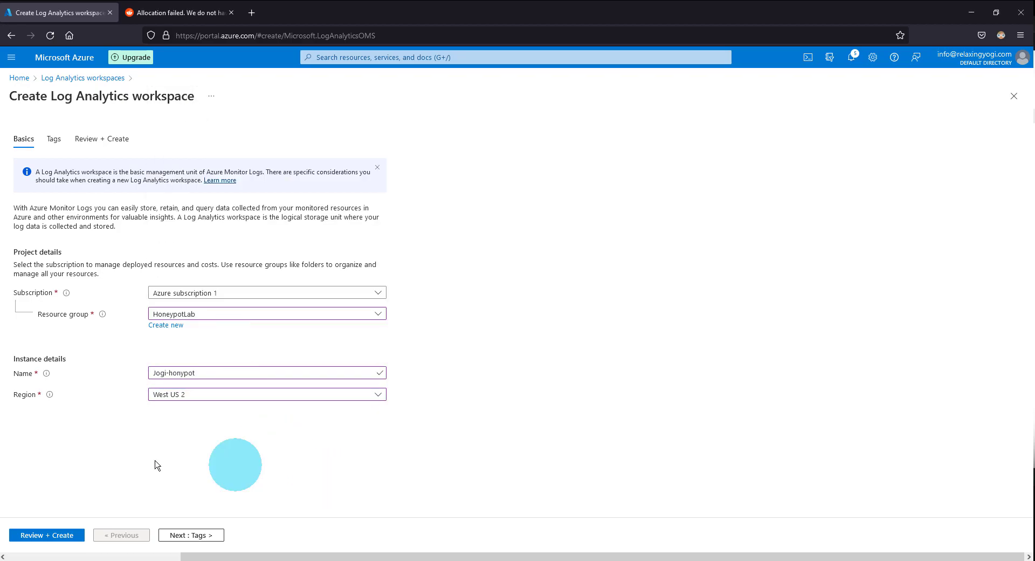
{"action": "left_click", "coordinate": [45, 535]}
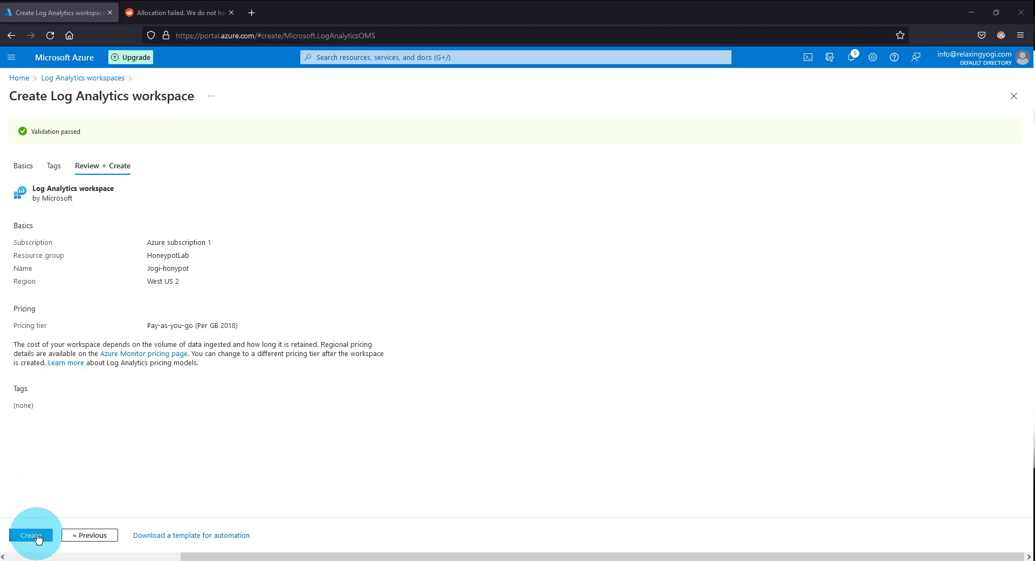
{"action": "left_click", "coordinate": [31, 535]}
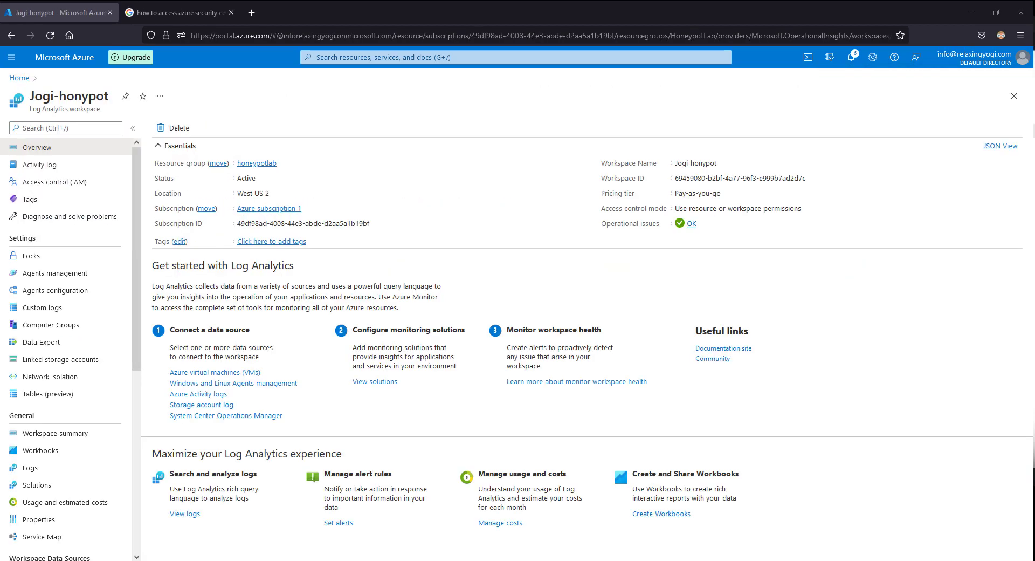
Search the portal for mi, open Microsoft Defender for Cloud and open the Defender plan of the jogi-honypot workspace
{"action": "left_click", "coordinate": [369, 54]}
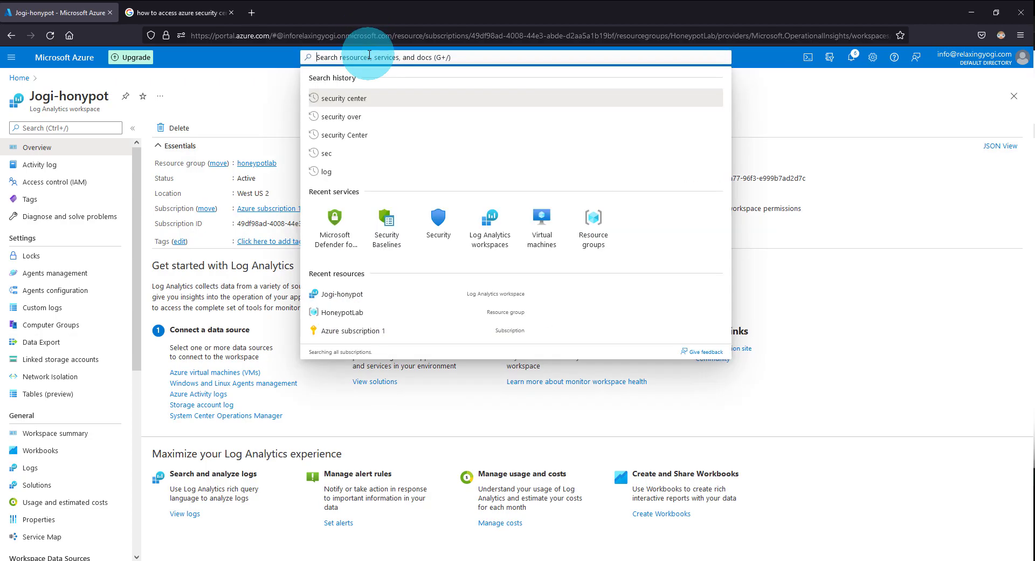
{"action": "type", "text": "mi"}
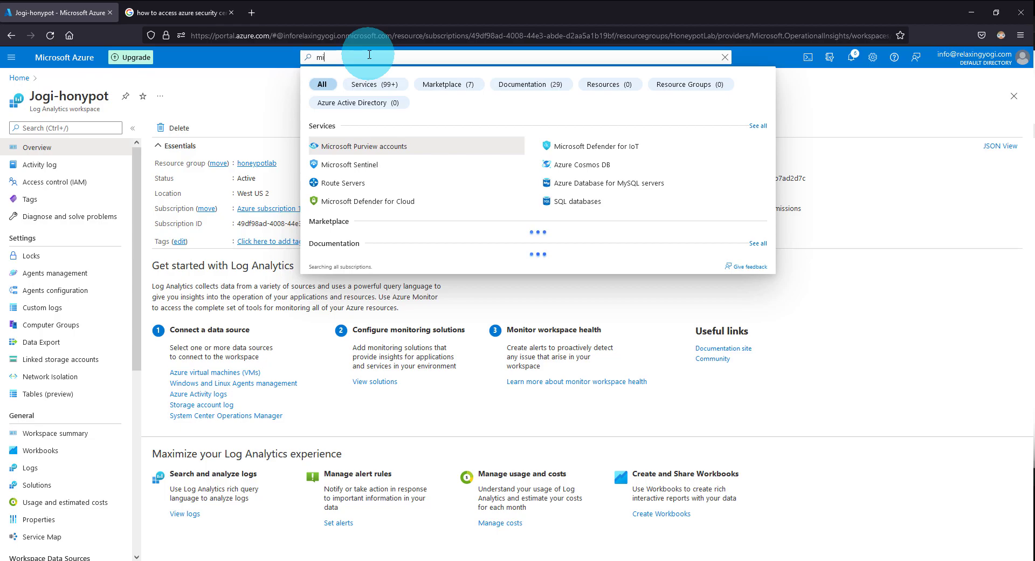
{"action": "left_click", "coordinate": [397, 202]}
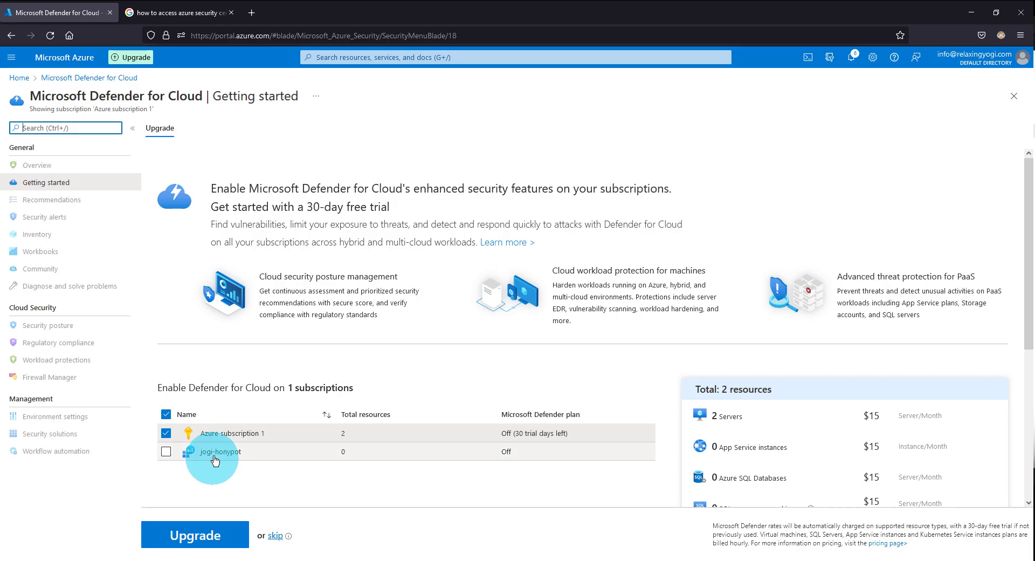
{"action": "left_click", "coordinate": [216, 453]}
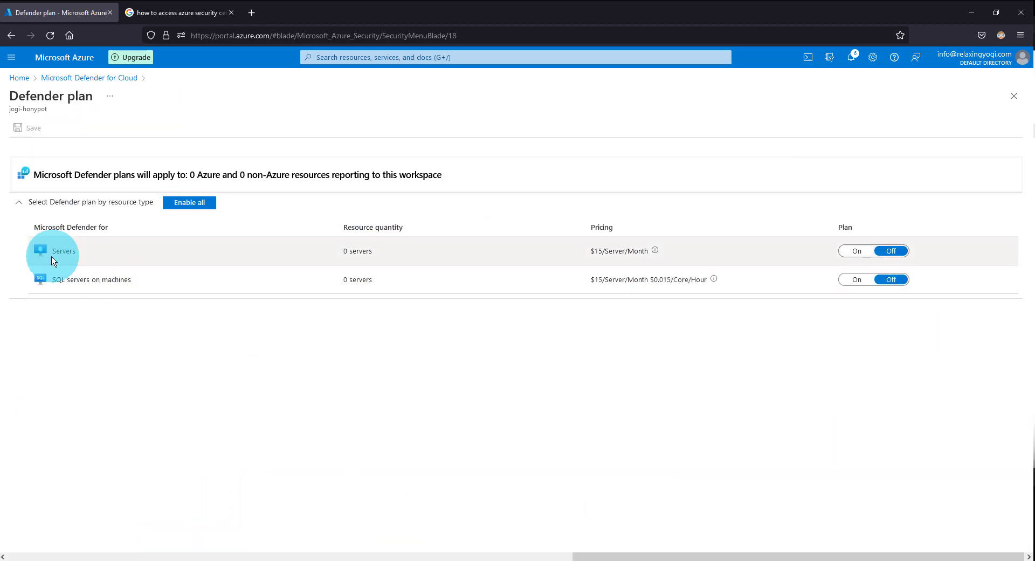
Turn on the Servers Defender plan for the jogi-honypot workspace, then save and confirm the change
{"action": "left_click", "coordinate": [857, 252]}
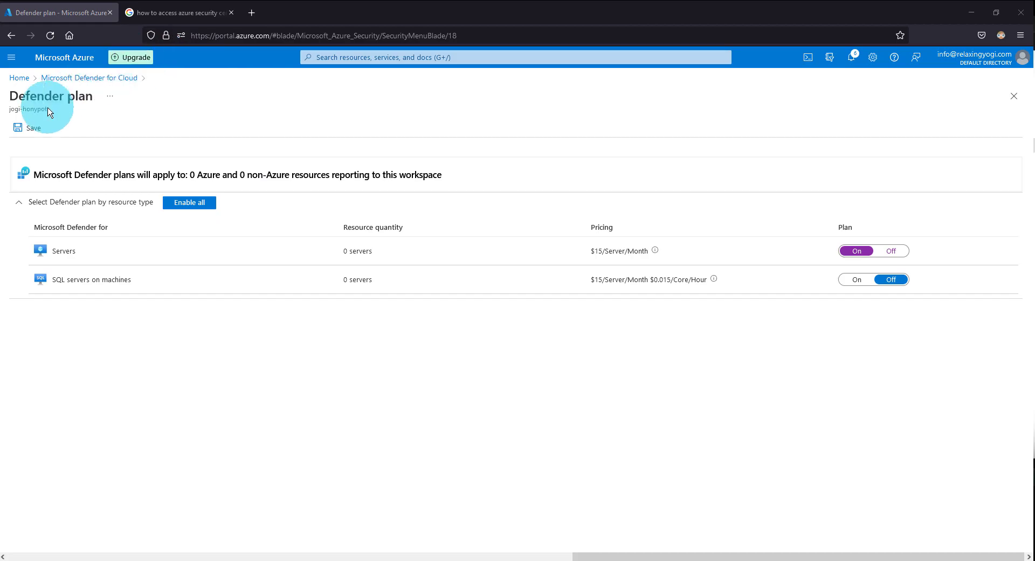
{"action": "left_click", "coordinate": [33, 128]}
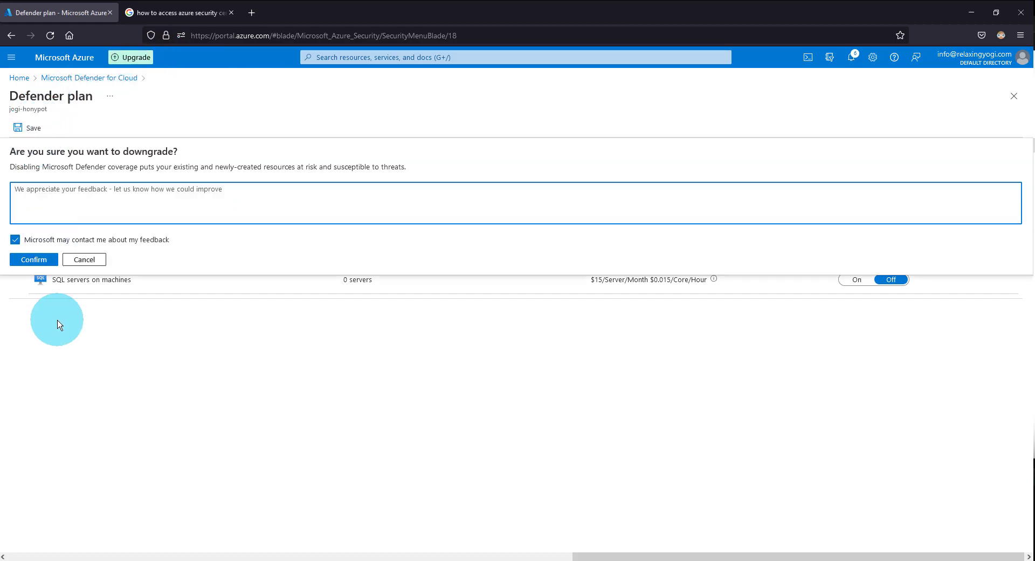
{"action": "left_click", "coordinate": [41, 260]}
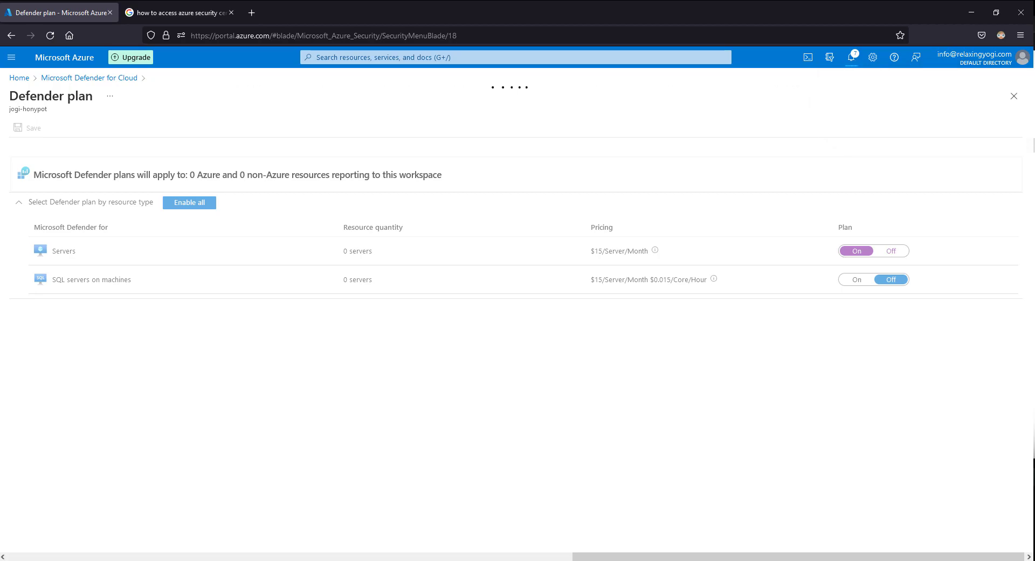
{"action": "left_click", "coordinate": [408, 346]}
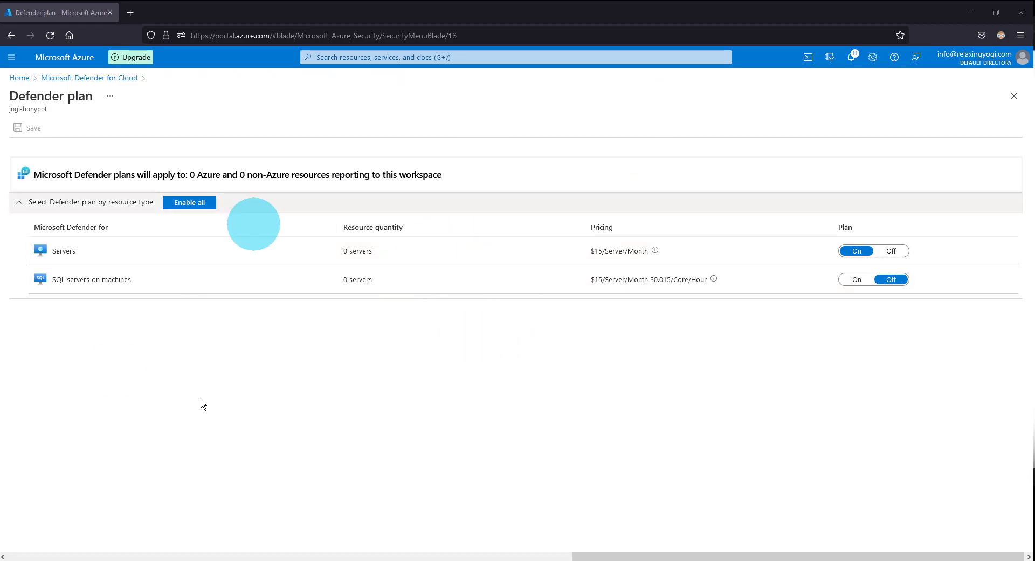
Search the portal for log a, open Log Analytics workspaces and open the Jogi-honypot workspace
{"action": "left_click", "coordinate": [380, 59]}
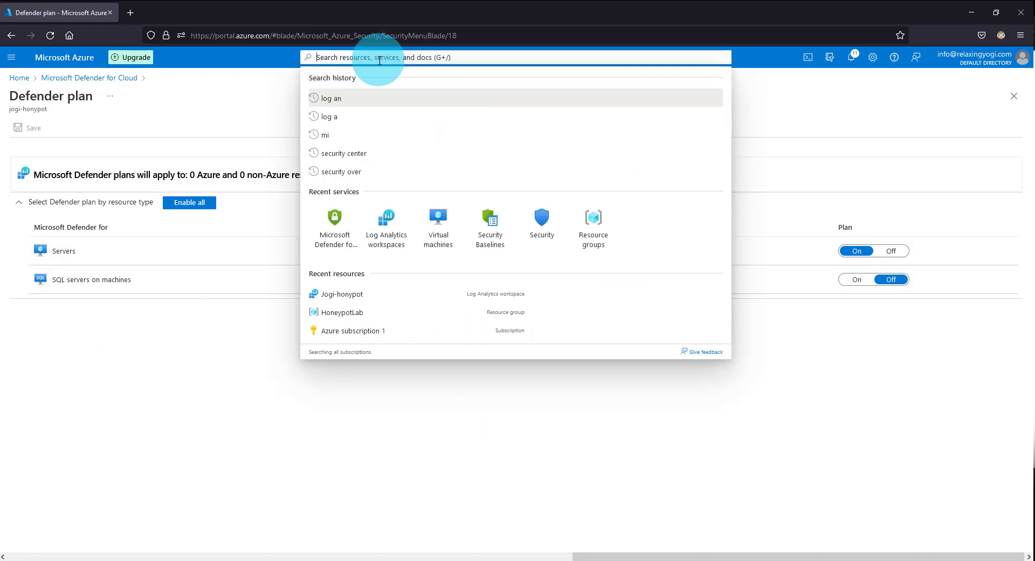
{"action": "type", "text": "log"}
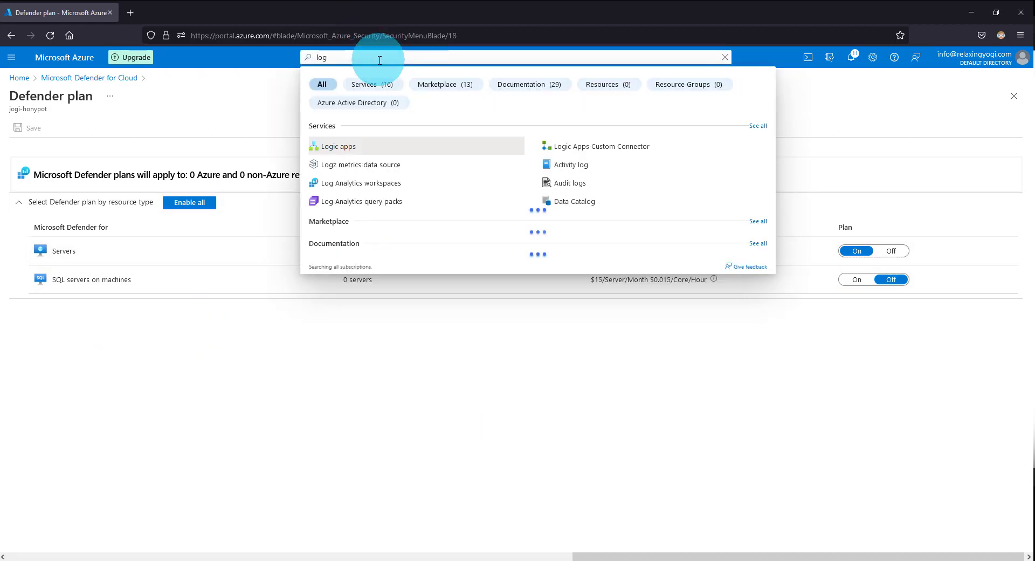
{"action": "type", "text": " a"}
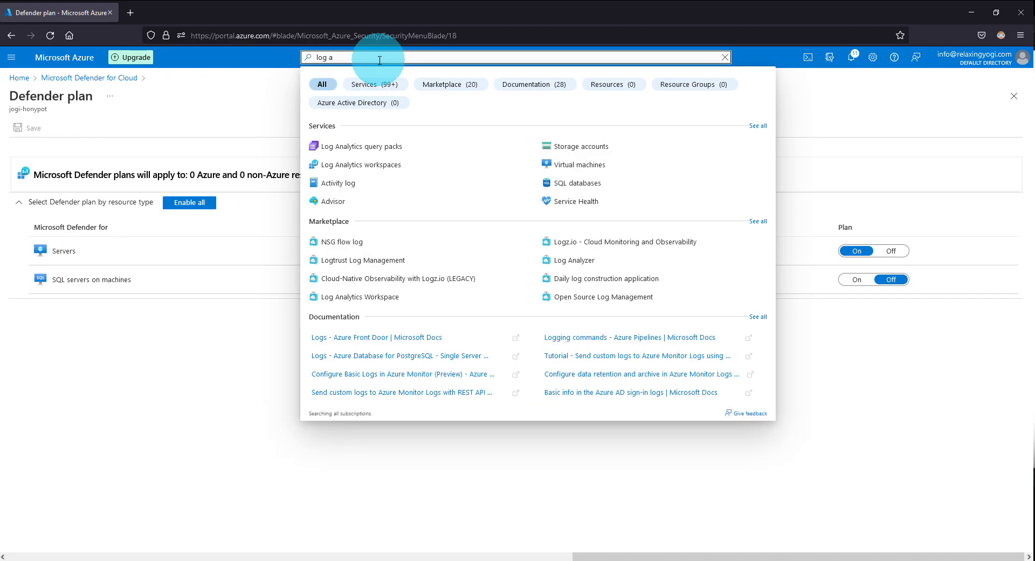
{"action": "left_click", "coordinate": [372, 165]}
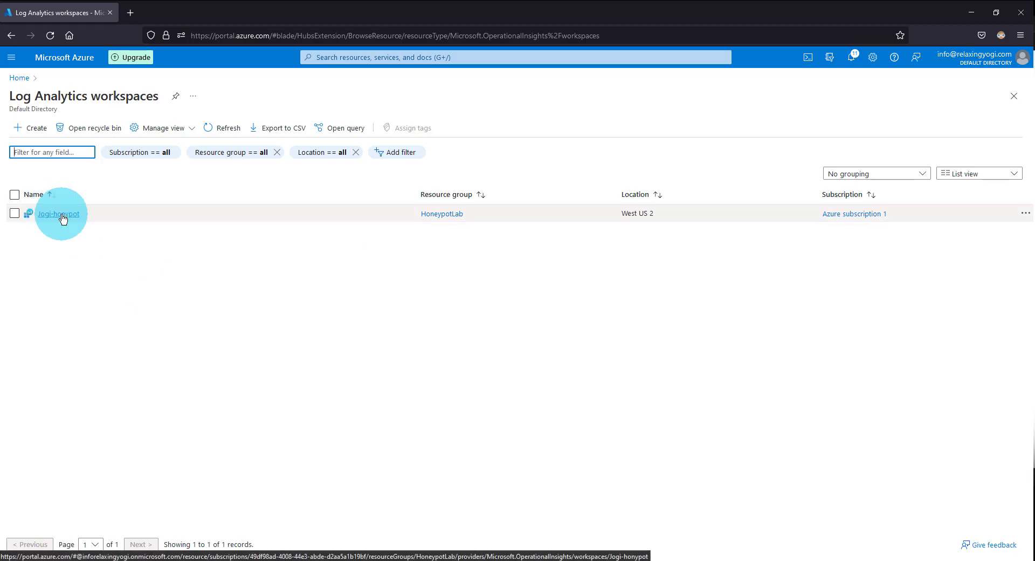
{"action": "left_click", "coordinate": [62, 217]}
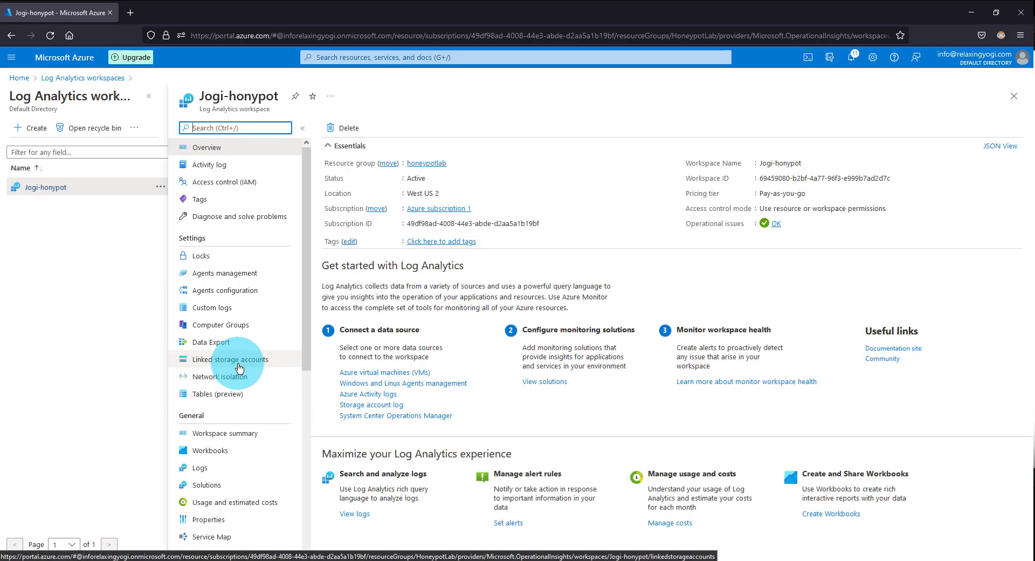
Connect Yogihoneypot-VM to the Jogi-honypot workspace as a virtual machine data source
{"action": "scroll", "coordinate": [236, 368], "scroll_direction": "down", "scroll_amount": 5}
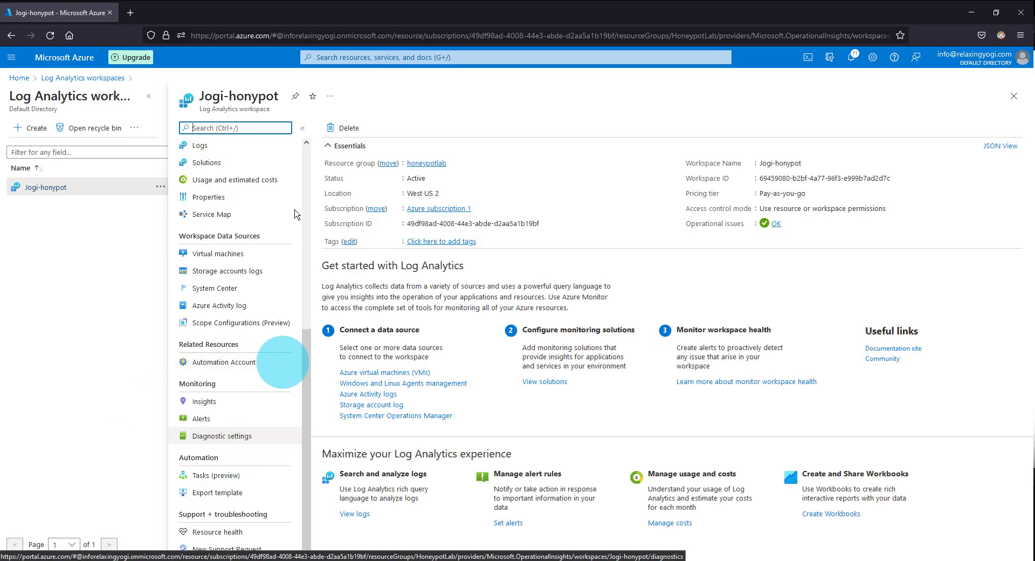
{"action": "left_click", "coordinate": [231, 256]}
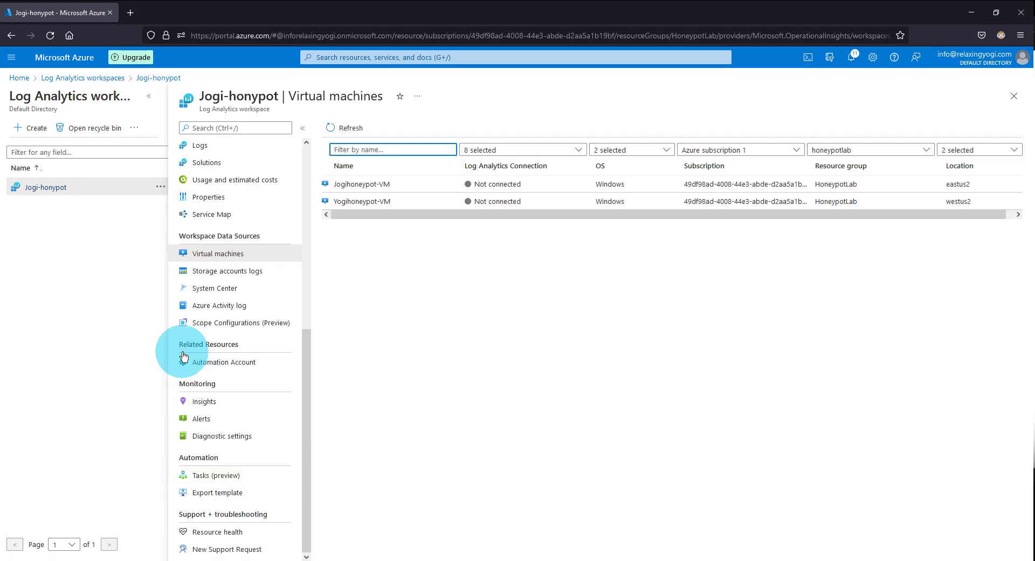
{"action": "left_click", "coordinate": [371, 202]}
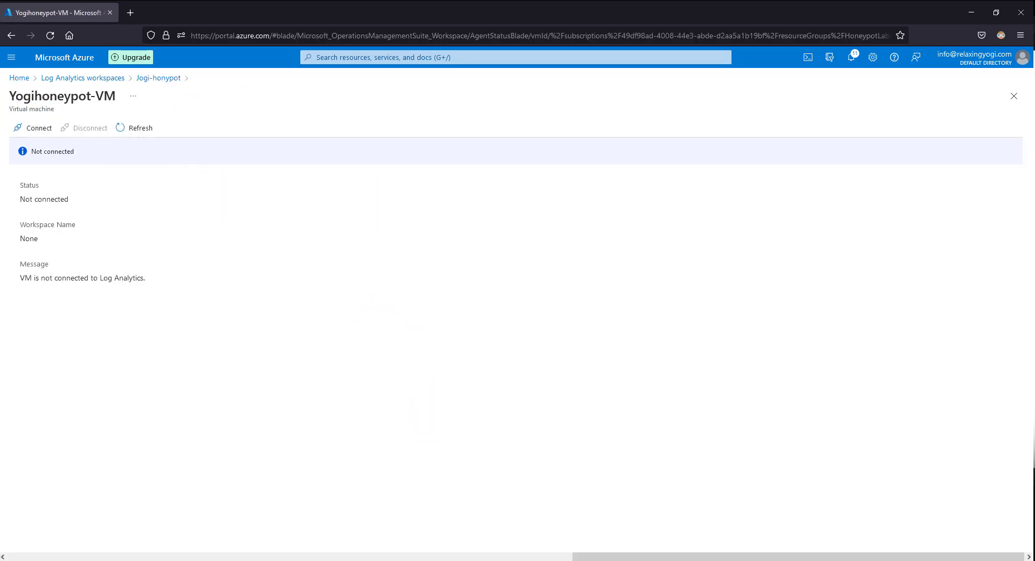
{"action": "left_click", "coordinate": [39, 130]}
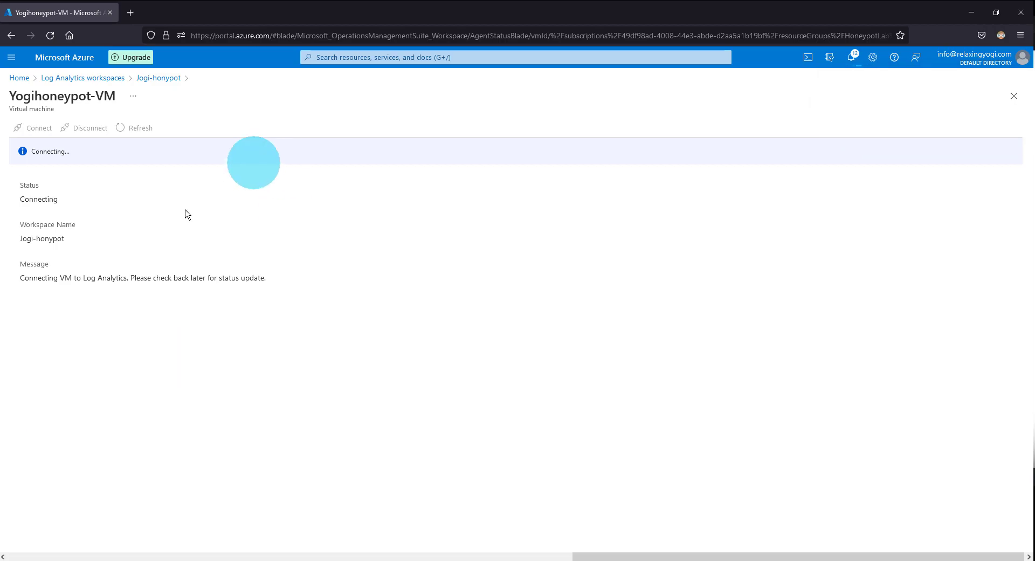
Open the Azure portal in a second browser tab, search for senti and open Microsoft Sentinel
{"action": "left_click", "coordinate": [135, 12]}
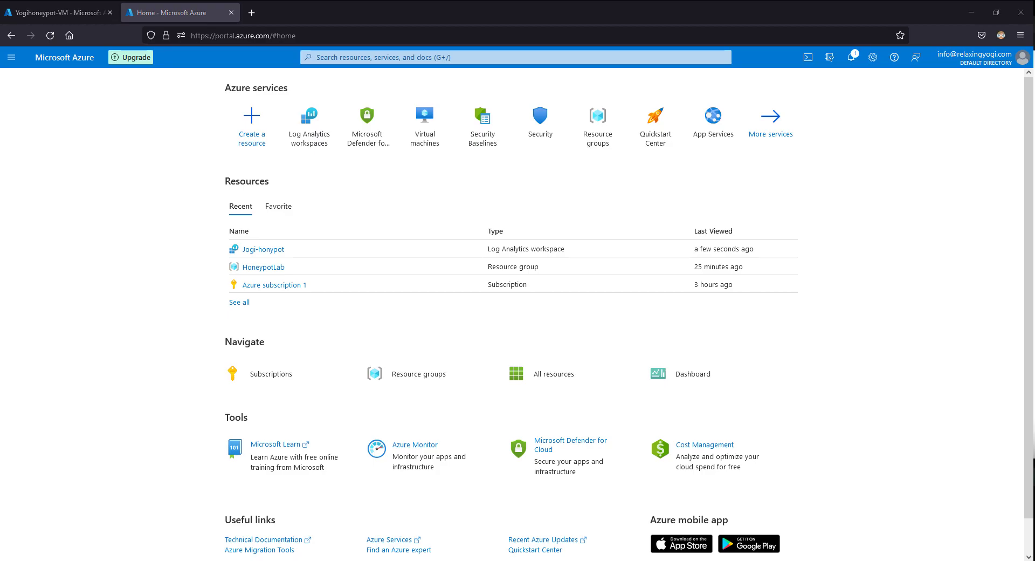
{"action": "left_click", "coordinate": [429, 57]}
{"action": "type", "text": "s"}
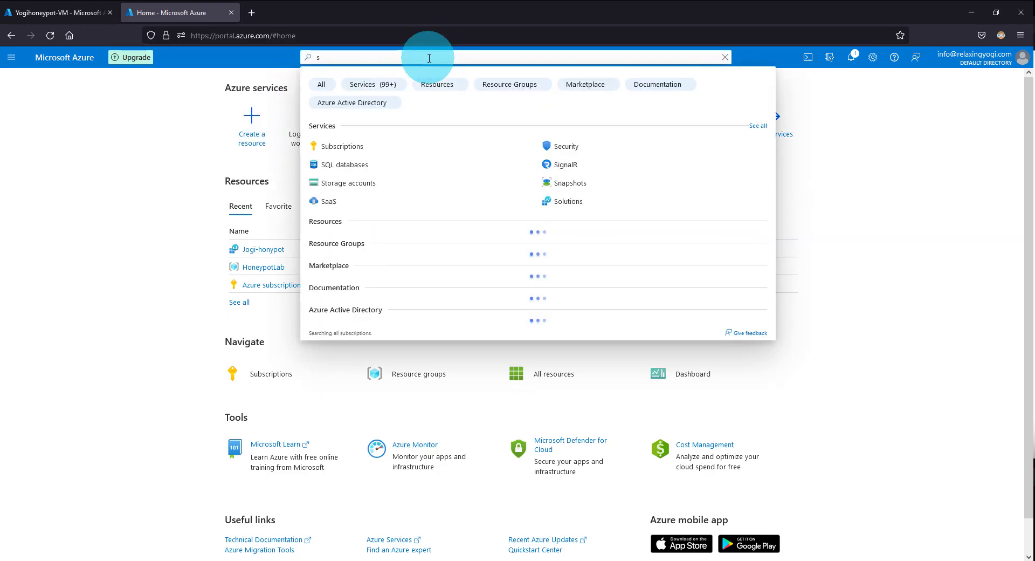
{"action": "type", "text": "enti"}
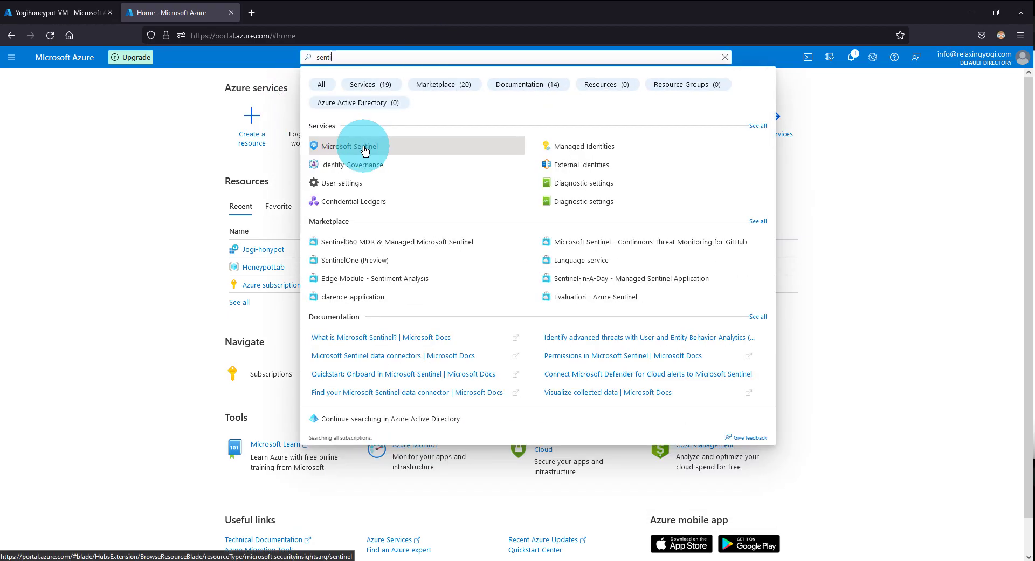
{"action": "left_click", "coordinate": [365, 151]}
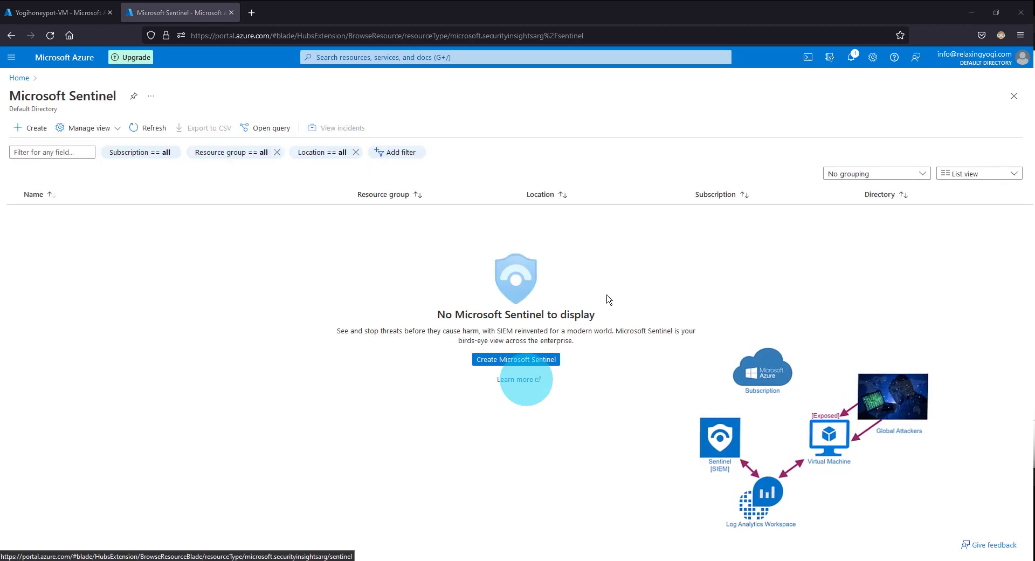
Create a Microsoft Sentinel instance and add it to the Jogi-honypot workspace
{"action": "left_click", "coordinate": [515, 360]}
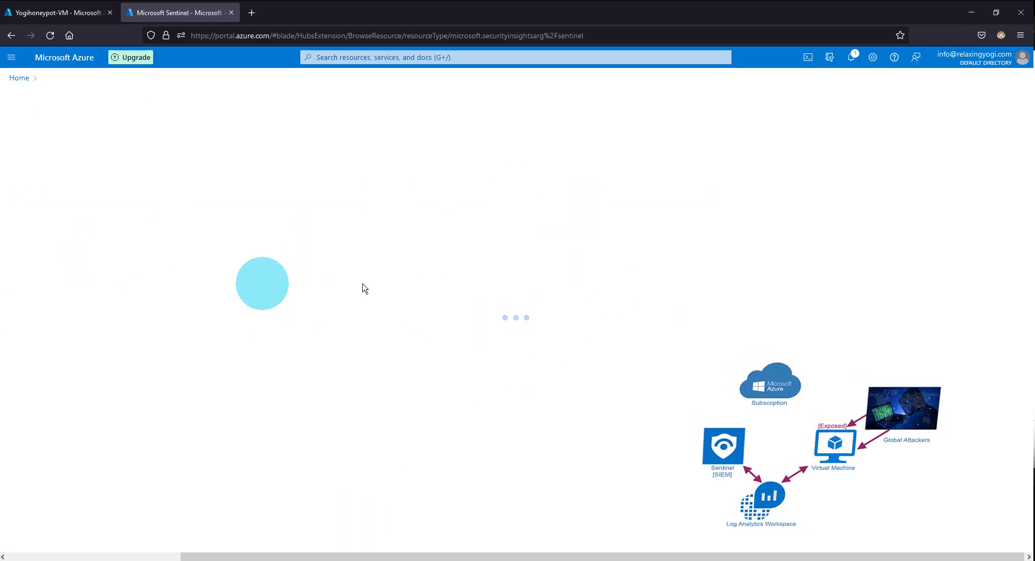
{"action": "left_click", "coordinate": [379, 263]}
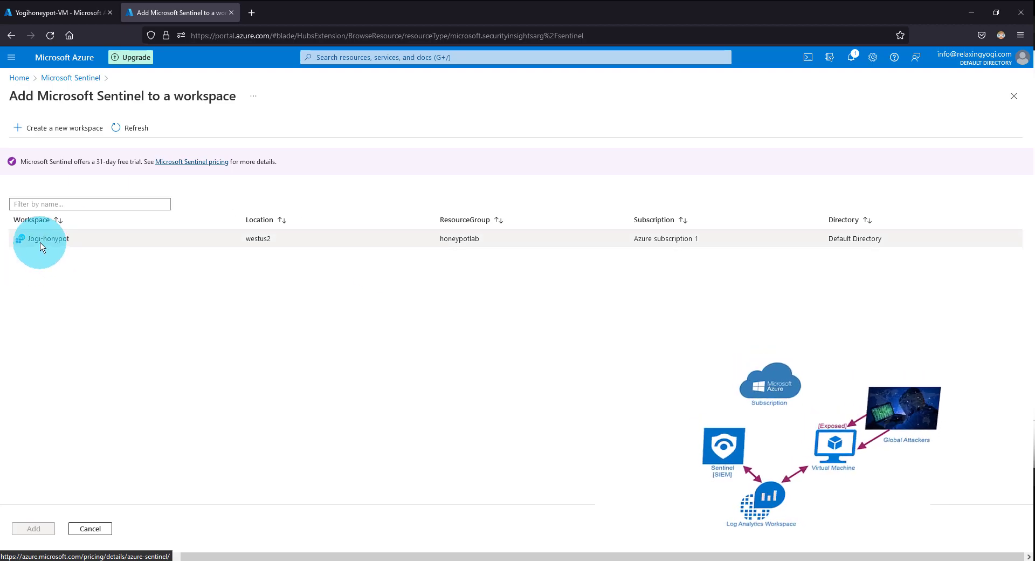
{"action": "left_click", "coordinate": [39, 238]}
{"action": "left_click", "coordinate": [33, 529]}
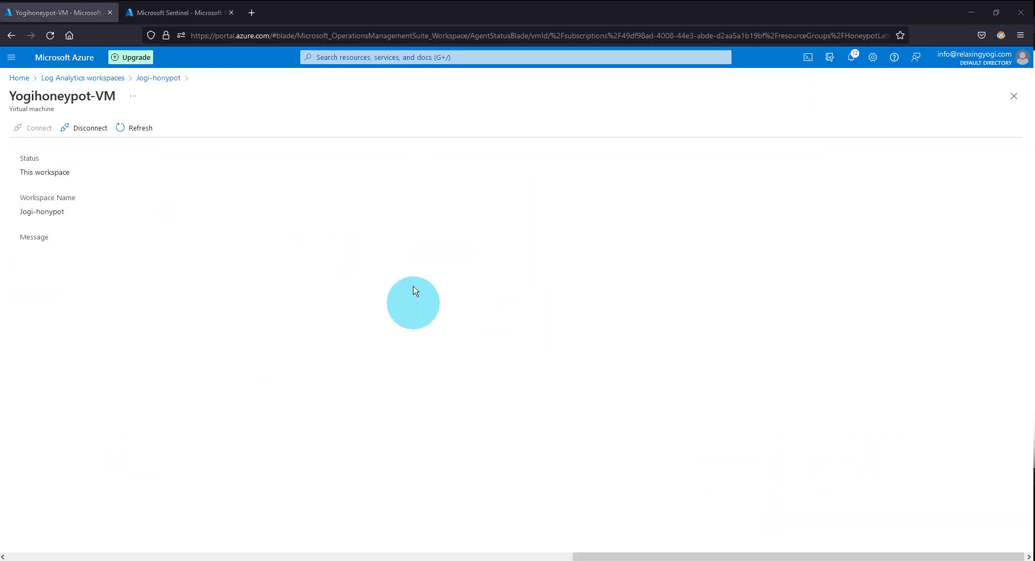
Search the portal for vi, open Yogihoneypot-VM from Virtual machines and copy its public IP address
{"action": "left_click", "coordinate": [383, 57]}
{"action": "type", "text": "v"}
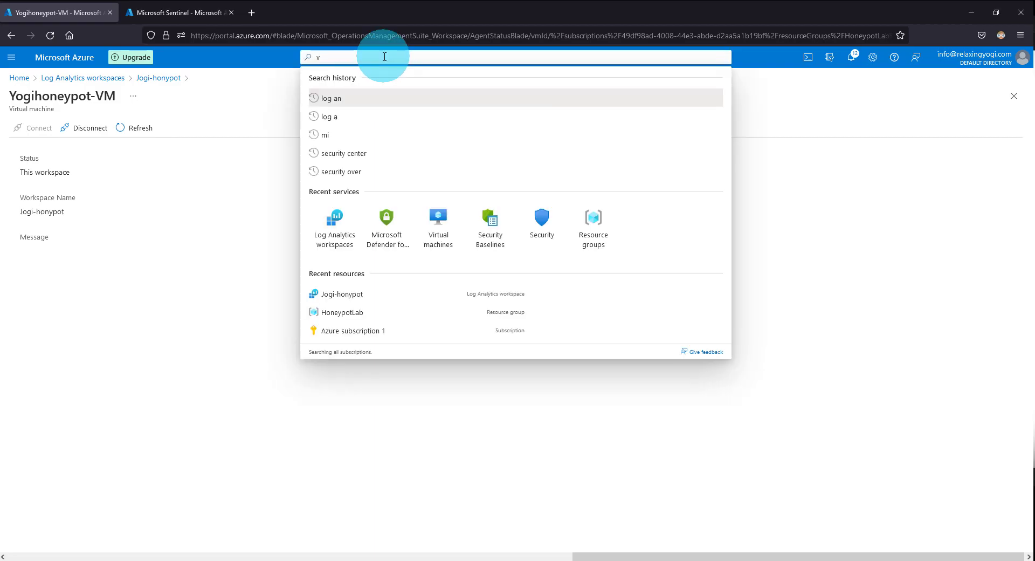
{"action": "type", "text": "i"}
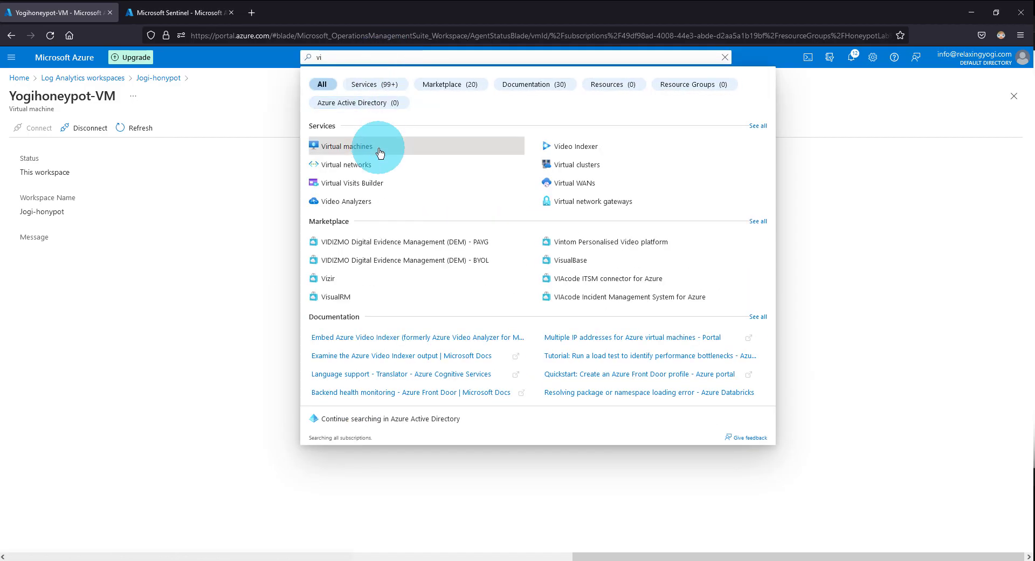
{"action": "left_click", "coordinate": [377, 147]}
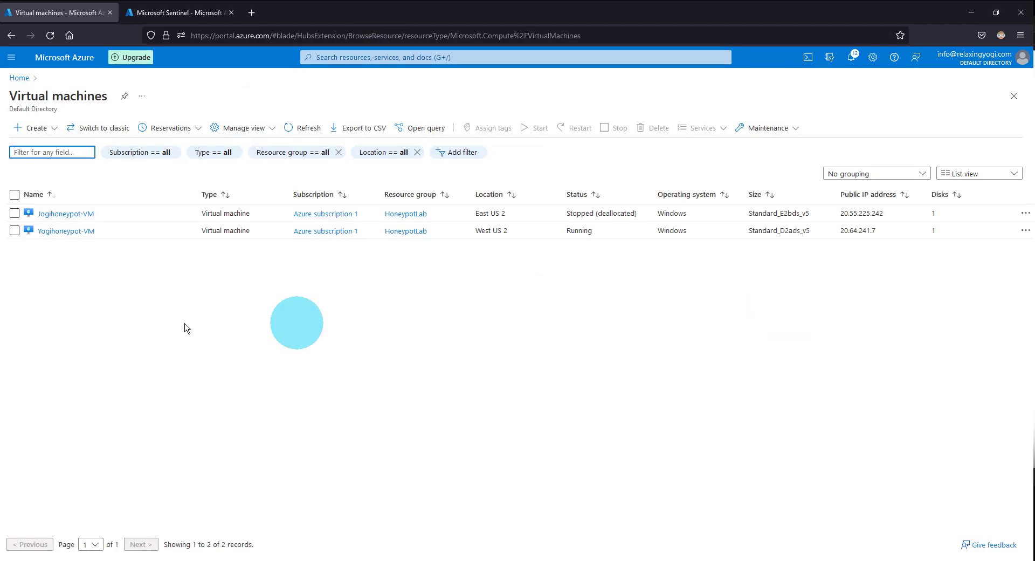
{"action": "left_click", "coordinate": [63, 232]}
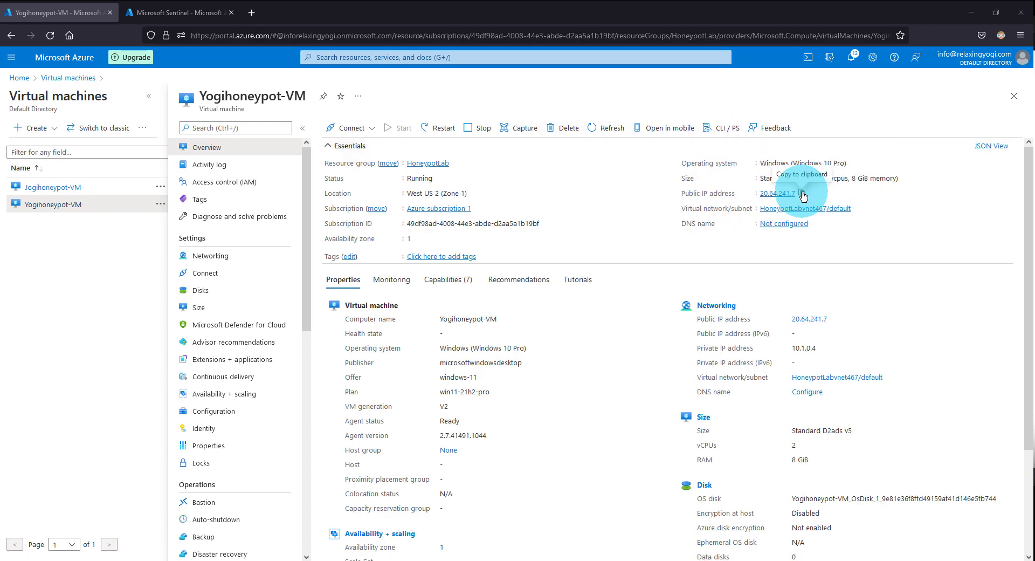
{"action": "left_click", "coordinate": [802, 193]}
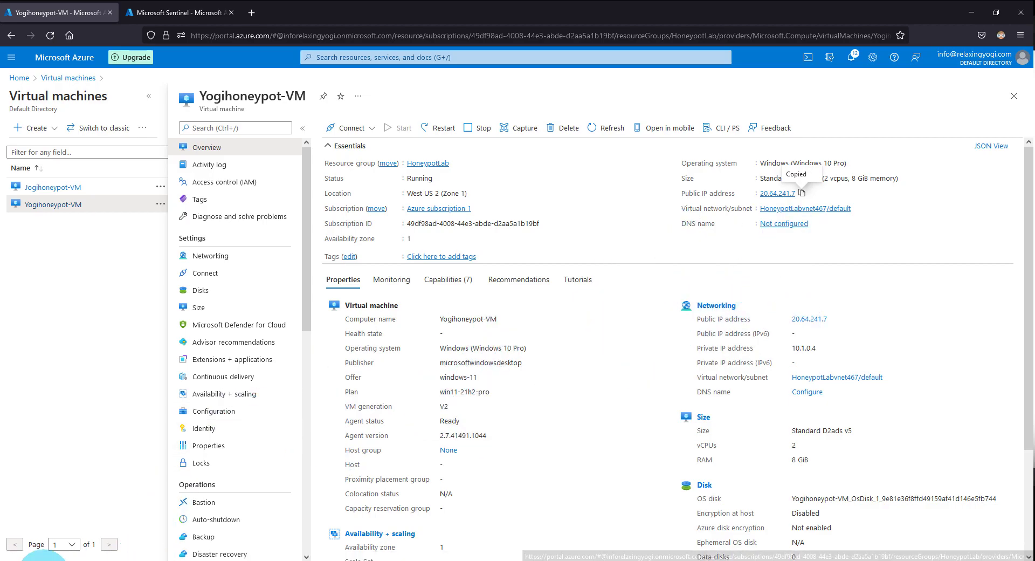
Switch to Remote Desktop Connection, paste 20.64.241.7 as the computer and expand the connection options
{"action": "left_click", "coordinate": [32, 559]}
{"action": "type", "text": "re"}
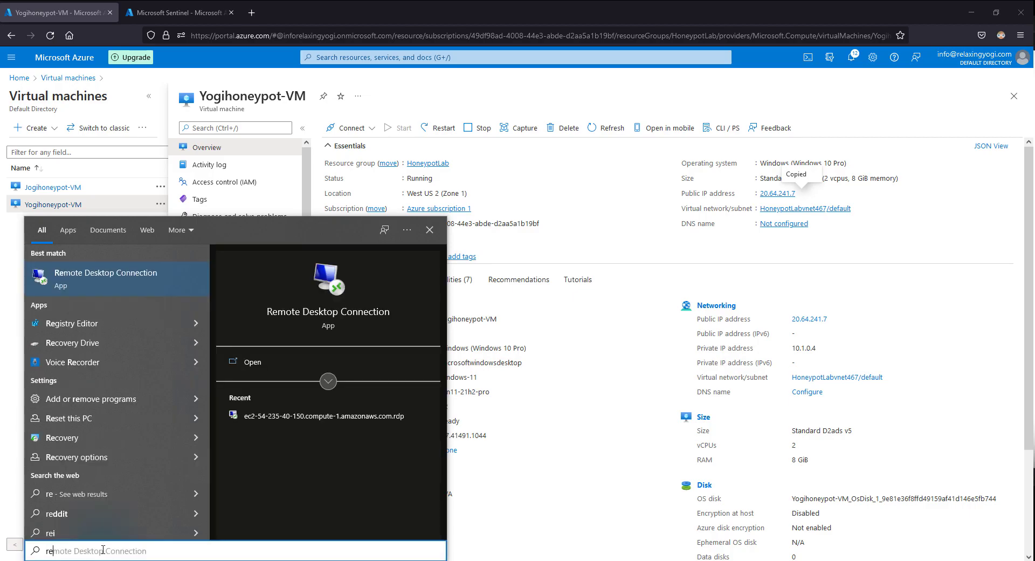
{"action": "left_click", "coordinate": [80, 284]}
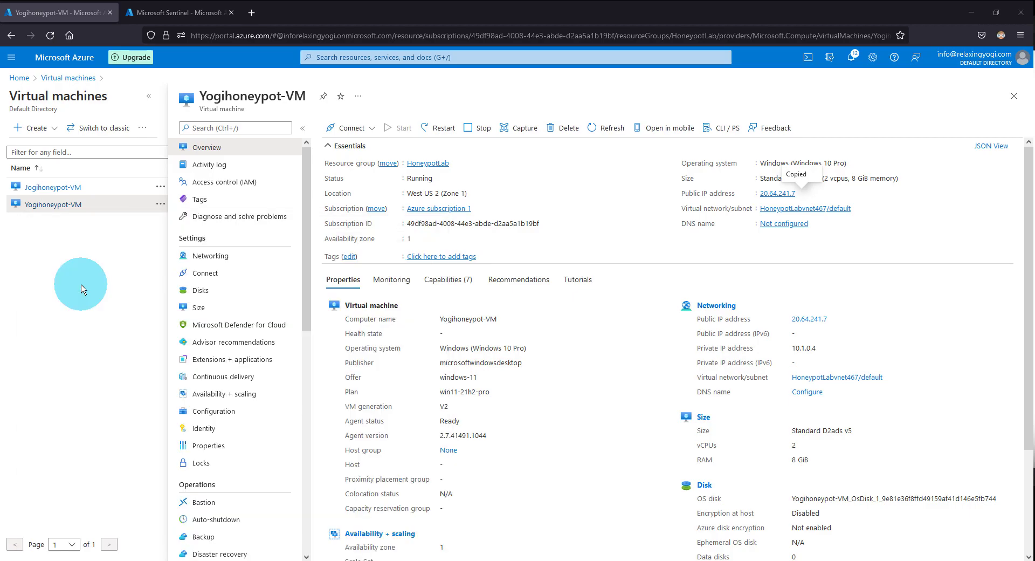
{"action": "left_click_drag", "start_coordinate": [172, 156], "coordinate": [442, 153]}
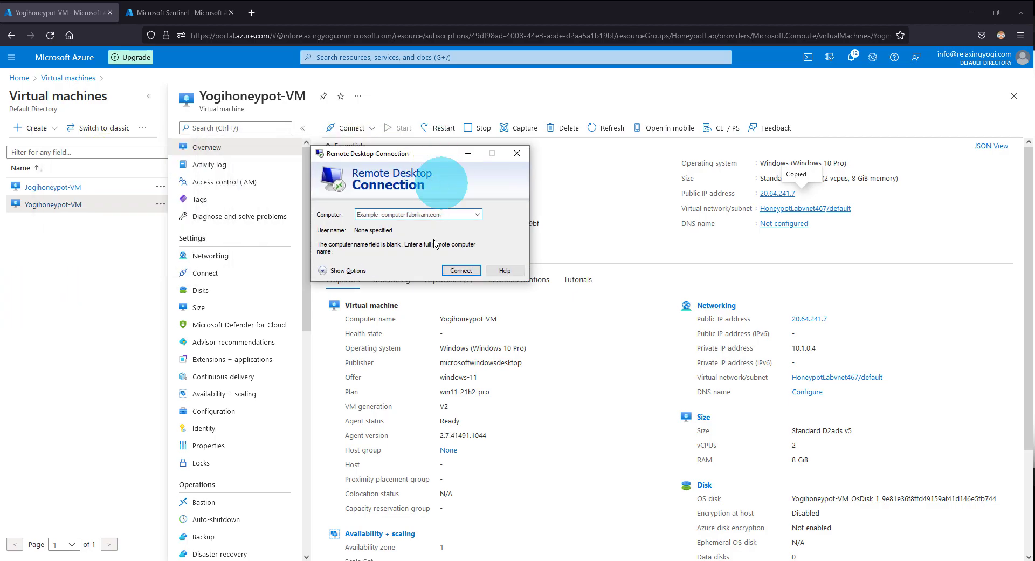
{"action": "left_click", "coordinate": [396, 213]}
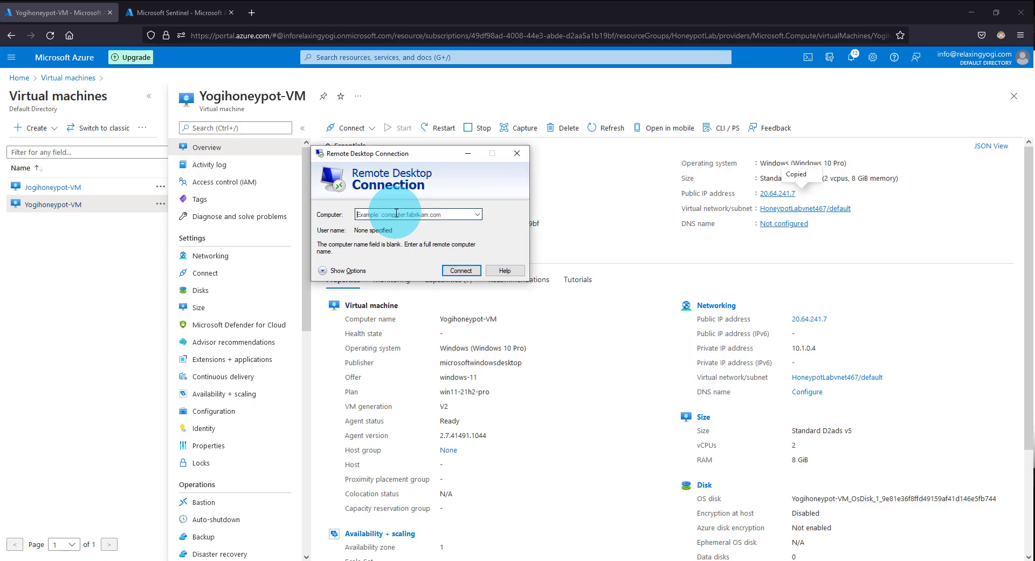
{"action": "right_click", "coordinate": [396, 213]}
{"action": "left_click", "coordinate": [428, 255]}
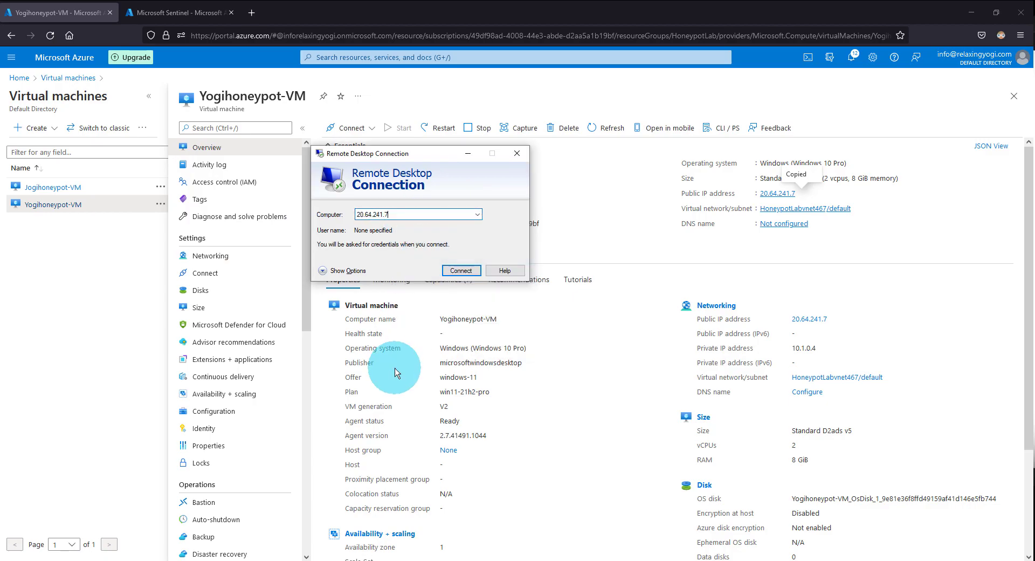
{"action": "left_click", "coordinate": [322, 270]}
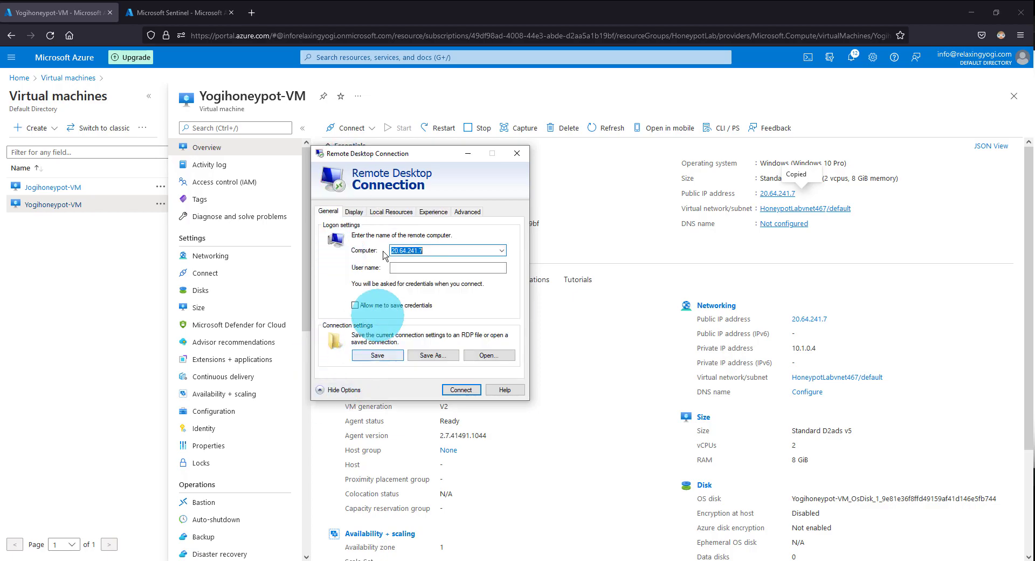
Set the remote desktop display size to 1280 by 800 pixels and connect to 20.64.241.7
{"action": "left_click", "coordinate": [355, 212]}
{"action": "left_click", "coordinate": [432, 253]}
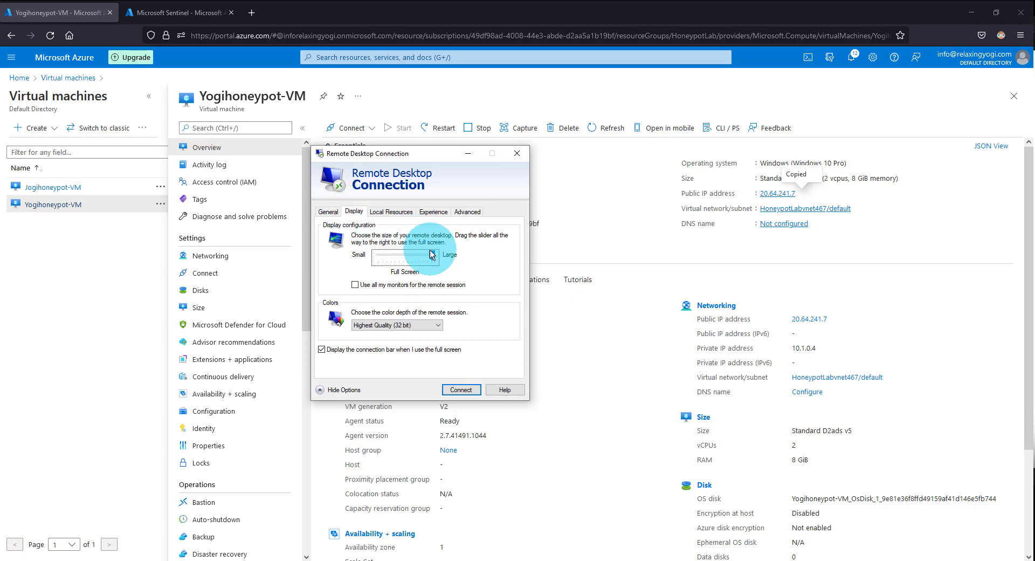
{"action": "left_click_drag", "start_coordinate": [432, 255], "coordinate": [405, 258]}
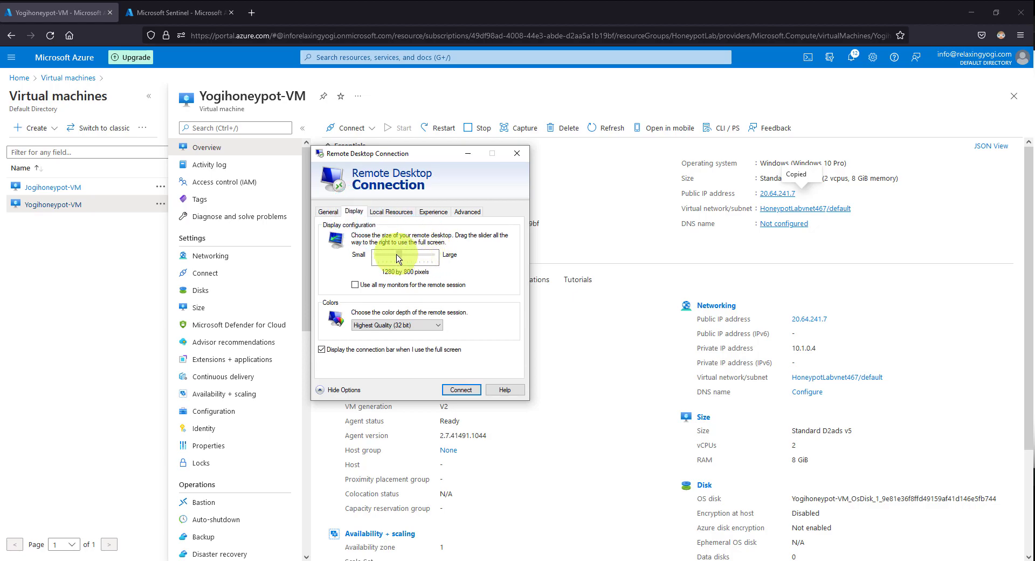
{"action": "left_click", "coordinate": [459, 390]}
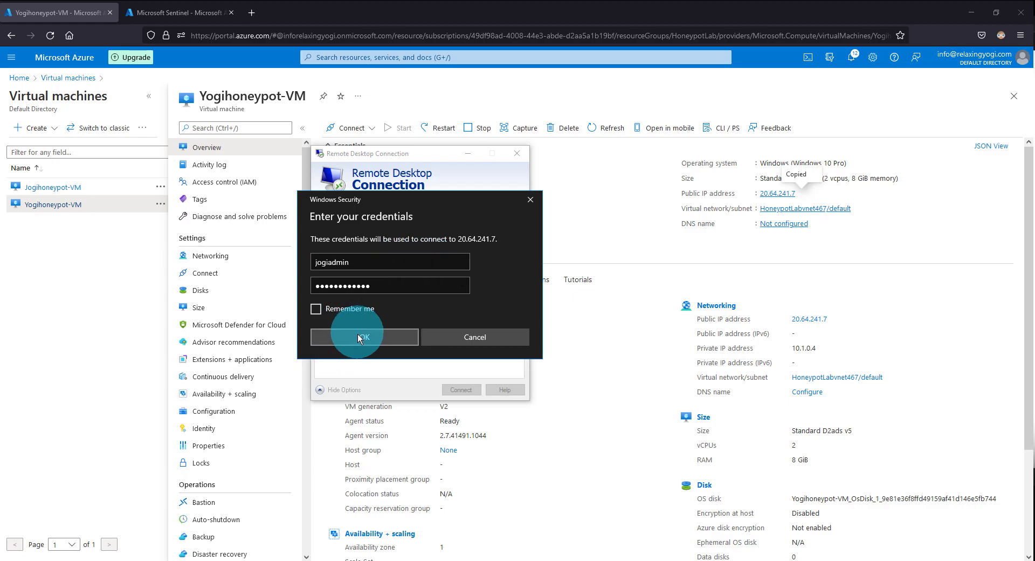
Submit the sign-in credentials, enter the account password again and accept the unverified remote computer certificate
{"action": "left_click", "coordinate": [358, 335]}
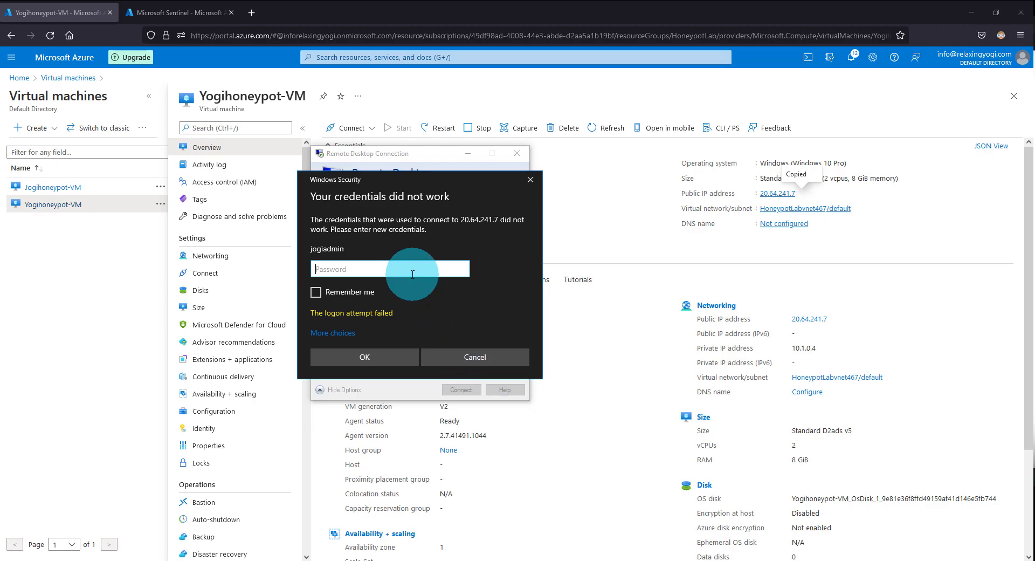
{"action": "key", "text": "ctrl+v"}
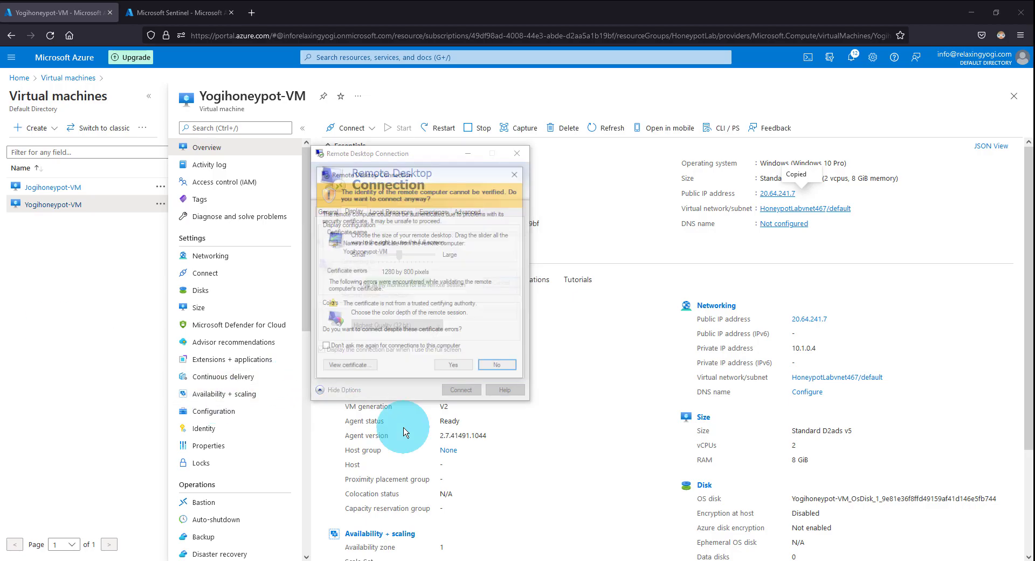
{"action": "left_click", "coordinate": [459, 369]}
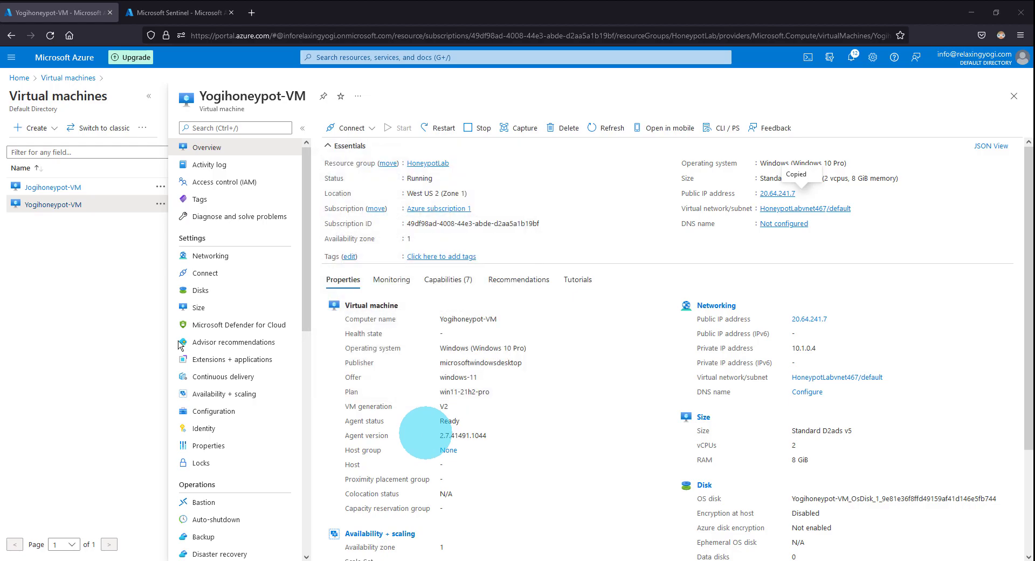
Enlarge the Remote Desktop window and position it so the whole remote screen fits over the Azure portal
{"action": "left_click_drag", "start_coordinate": [405, 110], "coordinate": [619, 101]}
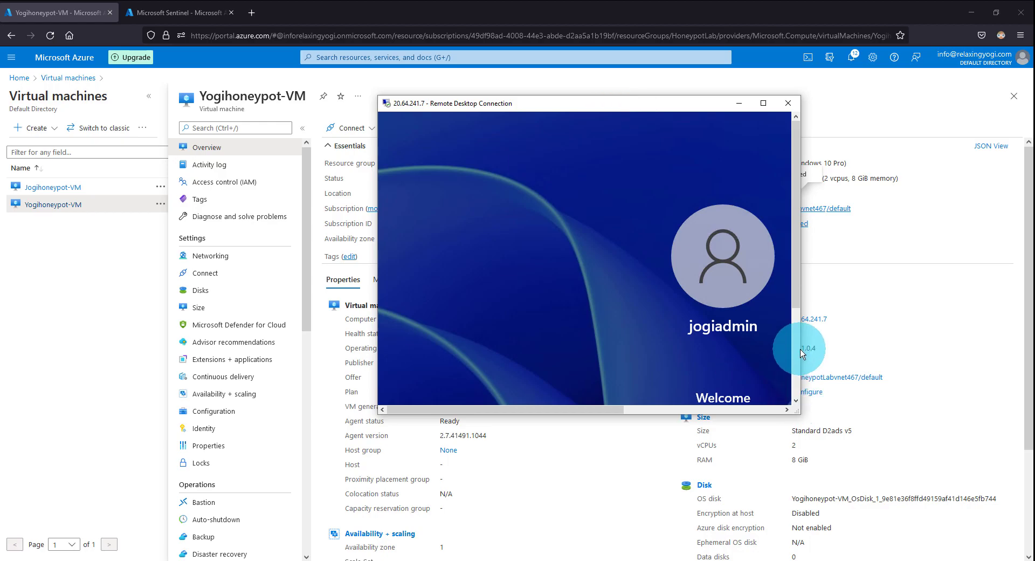
{"action": "left_click_drag", "start_coordinate": [800, 412], "coordinate": [968, 507]}
{"action": "left_click_drag", "start_coordinate": [735, 109], "coordinate": [552, 92]}
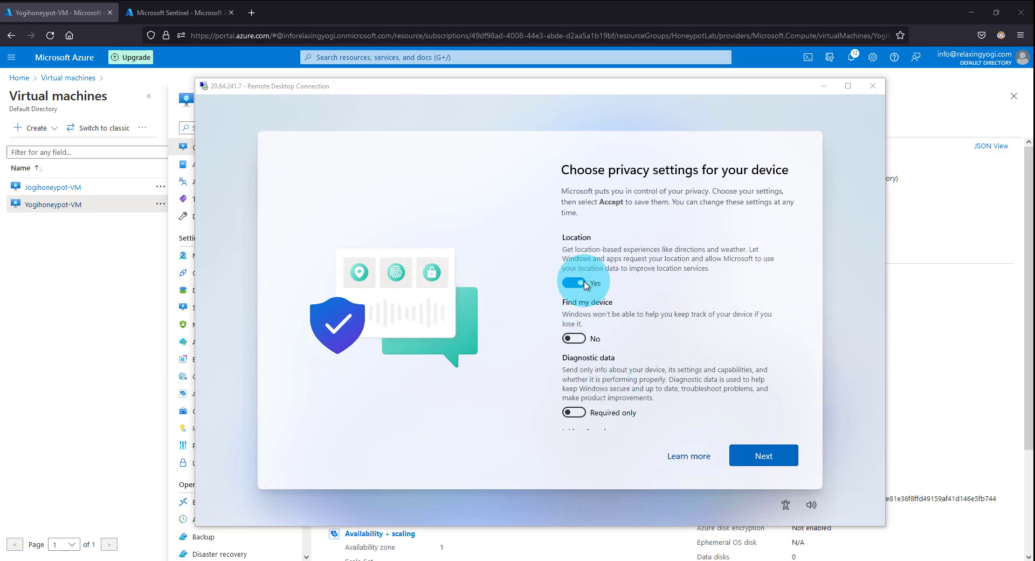
Turn off Location, Inking & typing, Tailored experiences and Advertising ID in the Windows privacy setup and accept the settings
{"action": "left_click", "coordinate": [573, 284]}
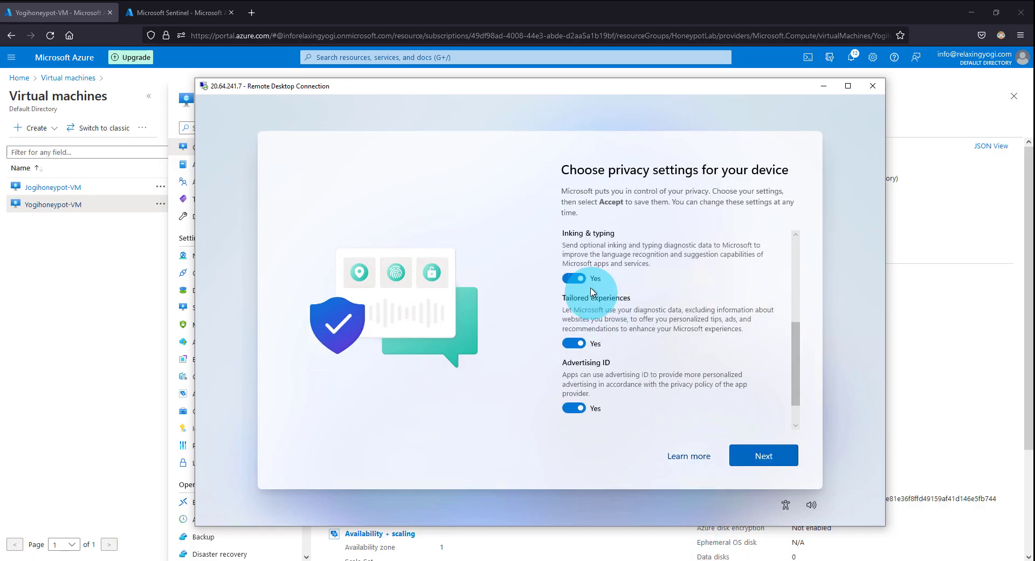
{"action": "left_click", "coordinate": [575, 278]}
{"action": "left_click", "coordinate": [574, 343]}
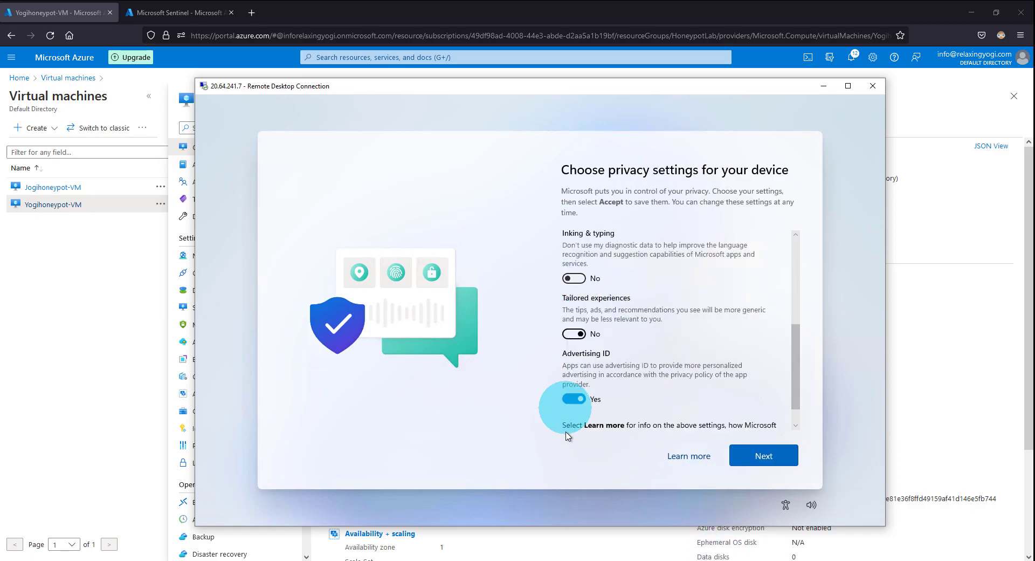
{"action": "left_click", "coordinate": [574, 399]}
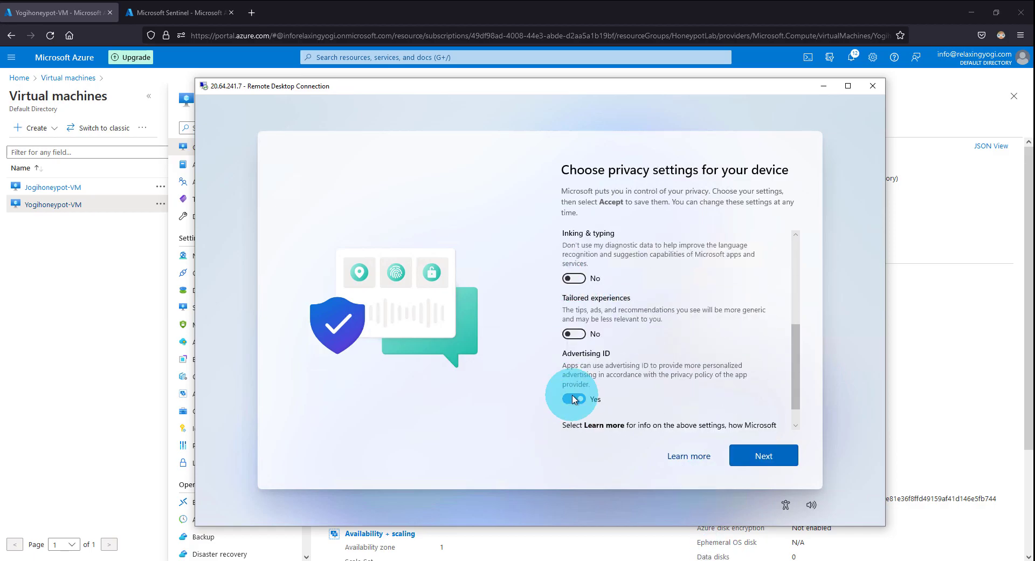
{"action": "left_click", "coordinate": [770, 455]}
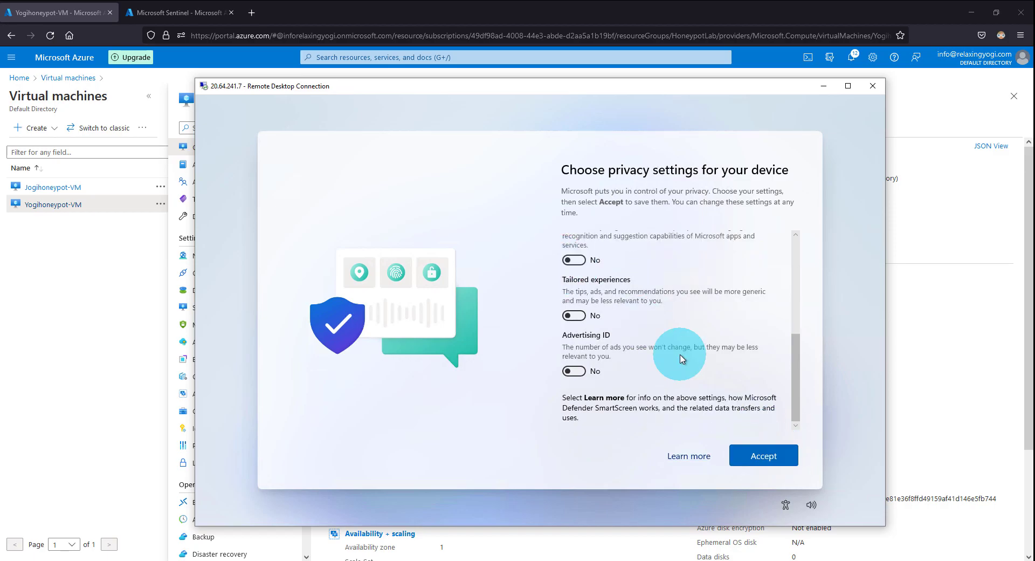
{"action": "left_click", "coordinate": [753, 453]}
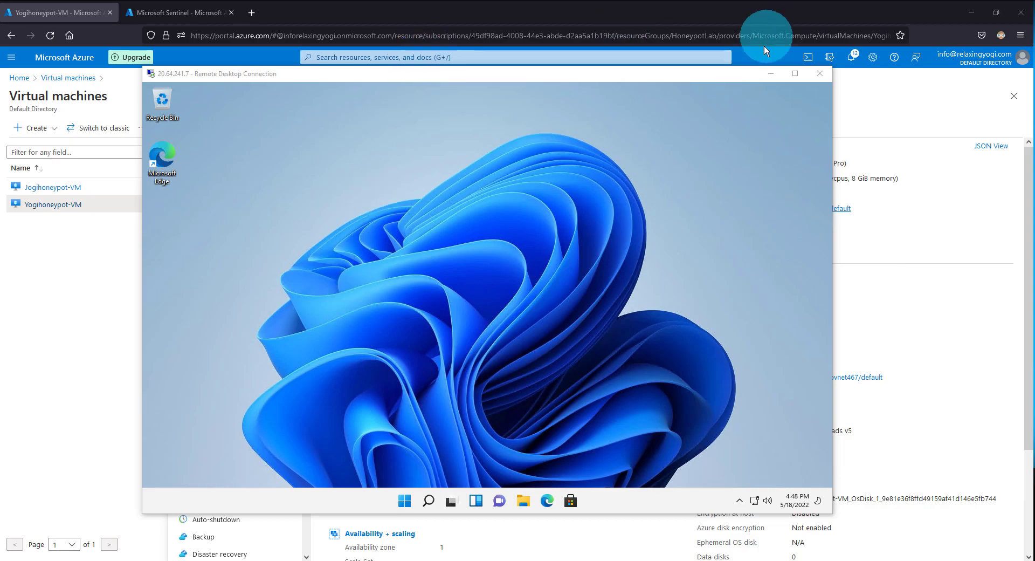
Reposition the remote session, complete Edge's first-run setup without Google data or the more useful Microsoft experience option, and minimize Edge
{"action": "left_click_drag", "start_coordinate": [705, 76], "coordinate": [735, 84]}
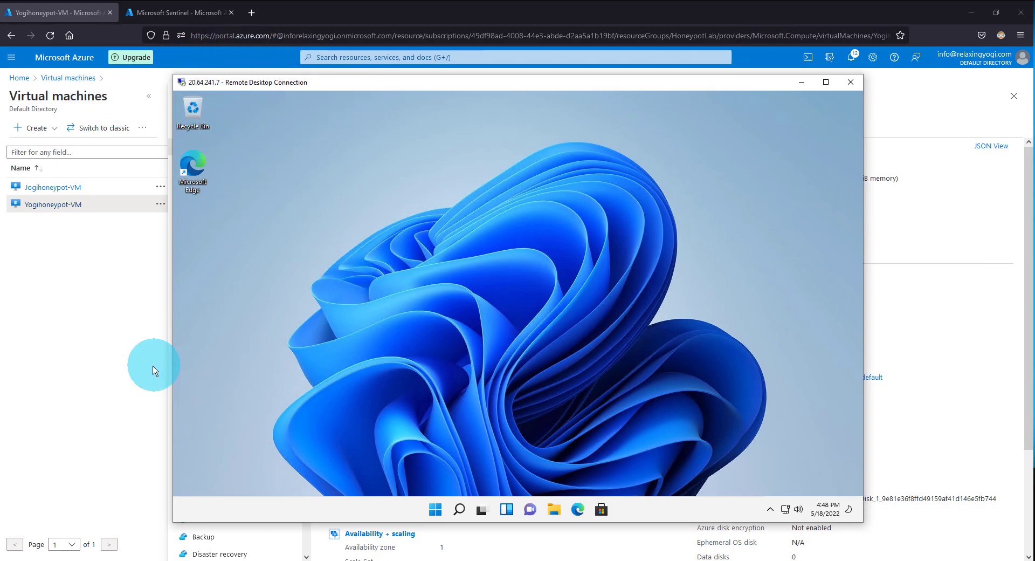
{"action": "left_click_drag", "start_coordinate": [675, 85], "coordinate": [654, 76]}
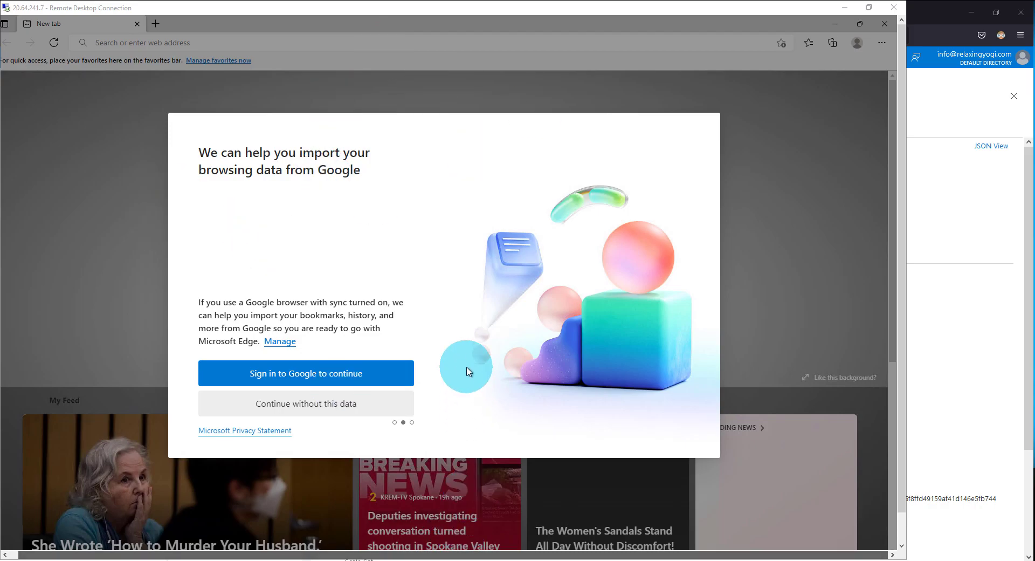
{"action": "left_click", "coordinate": [302, 405]}
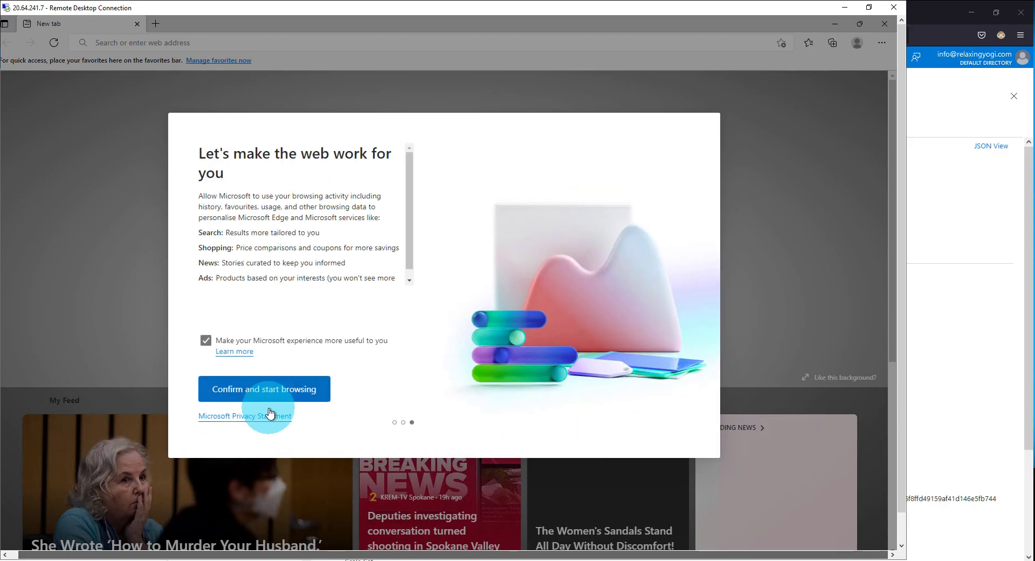
{"action": "left_click", "coordinate": [206, 342]}
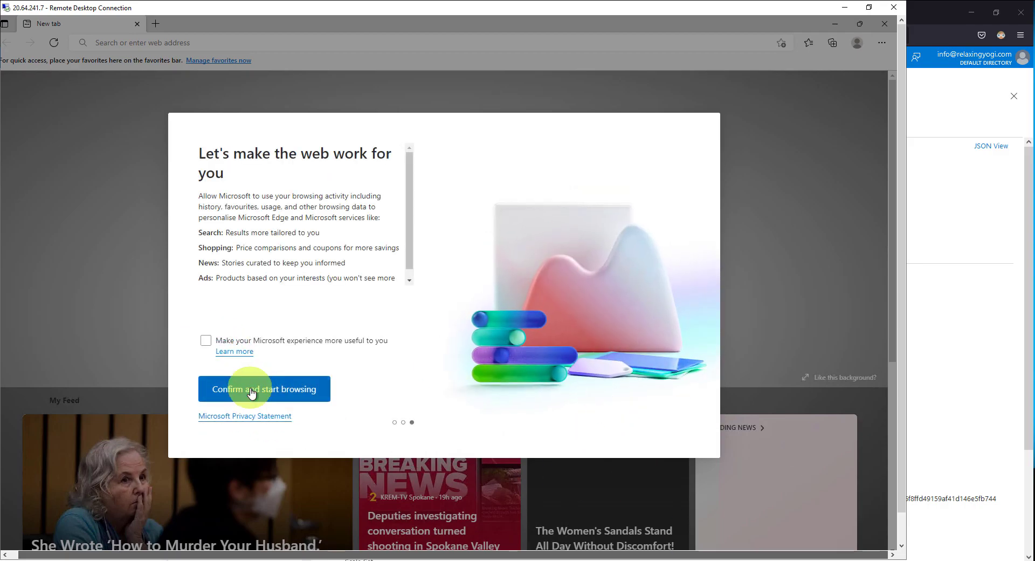
{"action": "left_click", "coordinate": [249, 391]}
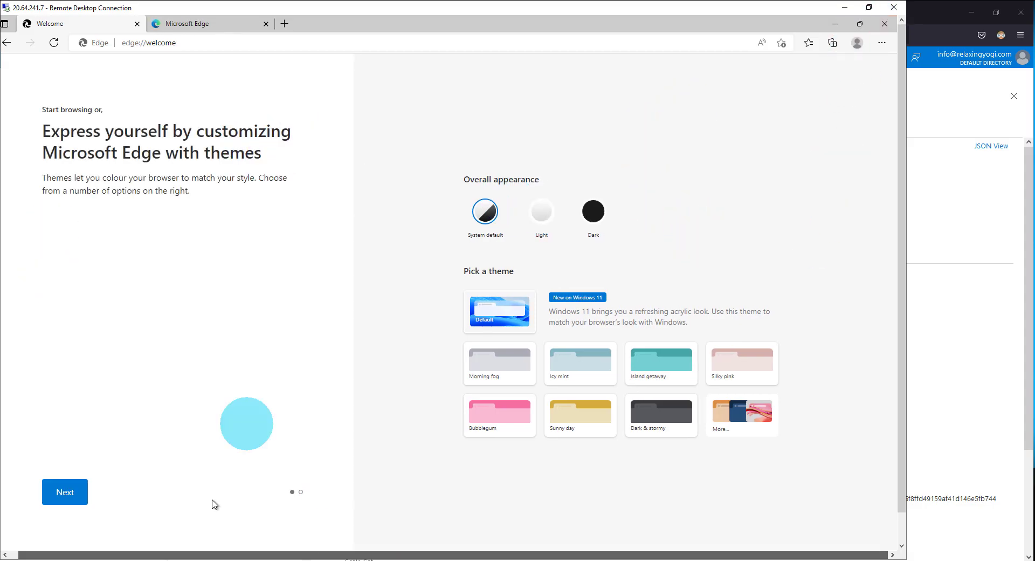
{"action": "left_click", "coordinate": [76, 497]}
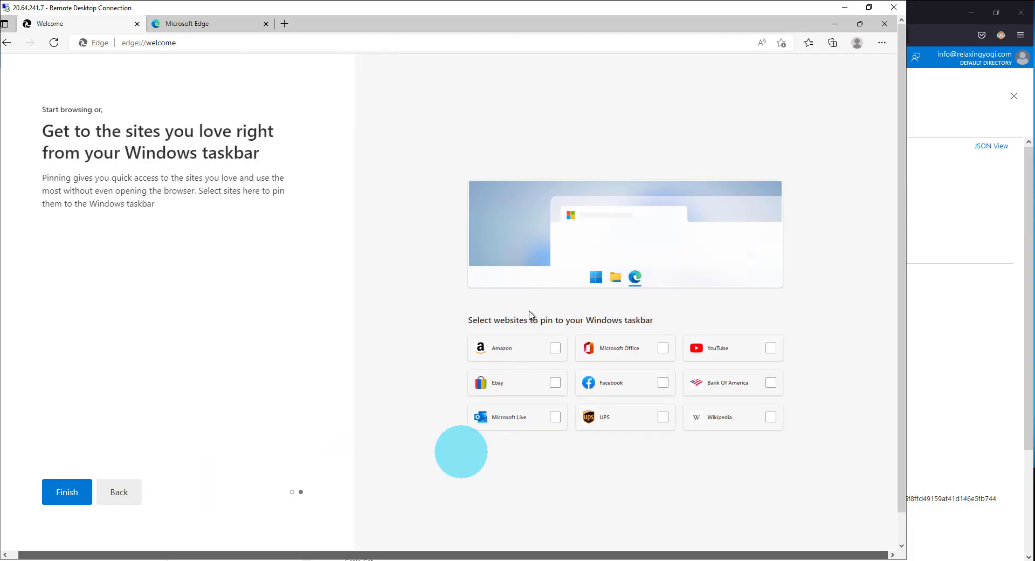
{"action": "left_click", "coordinate": [67, 504]}
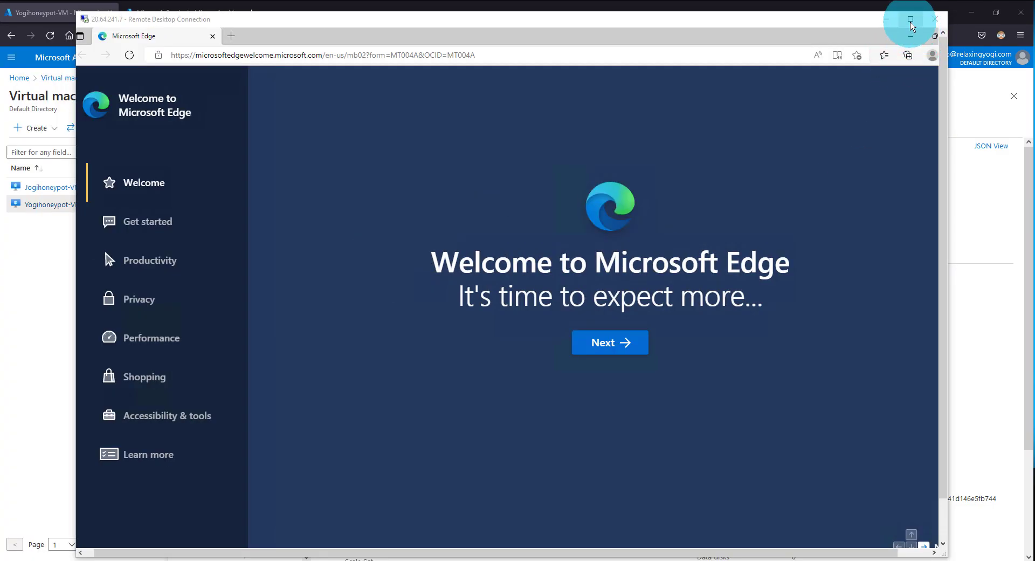
{"action": "left_click", "coordinate": [910, 35]}
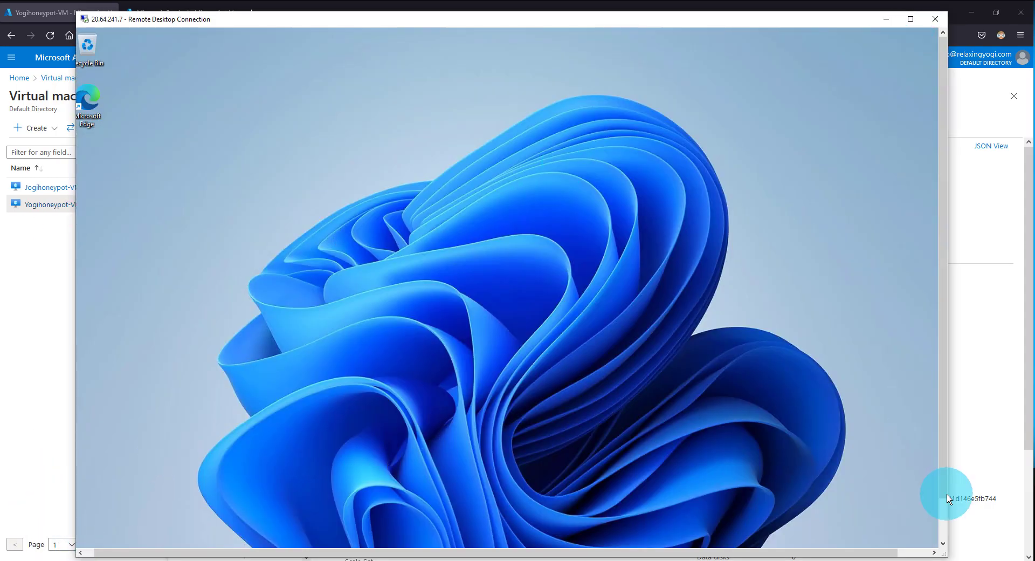
Search the remote machine for event and open Event Viewer
{"action": "left_click_drag", "start_coordinate": [944, 491], "coordinate": [941, 555]}
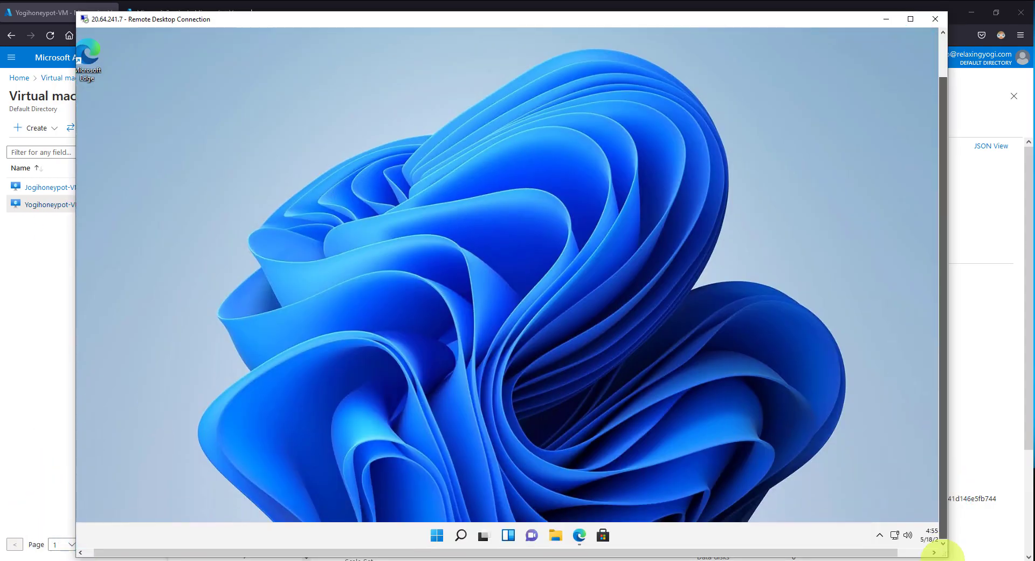
{"action": "left_click", "coordinate": [461, 535]}
{"action": "left_click", "coordinate": [307, 81]}
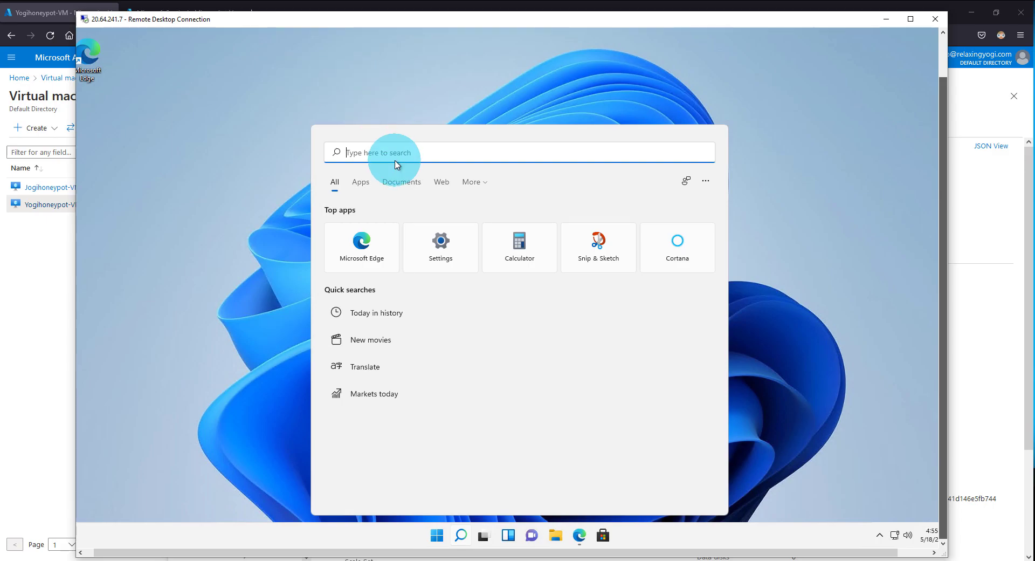
{"action": "type", "text": "event"}
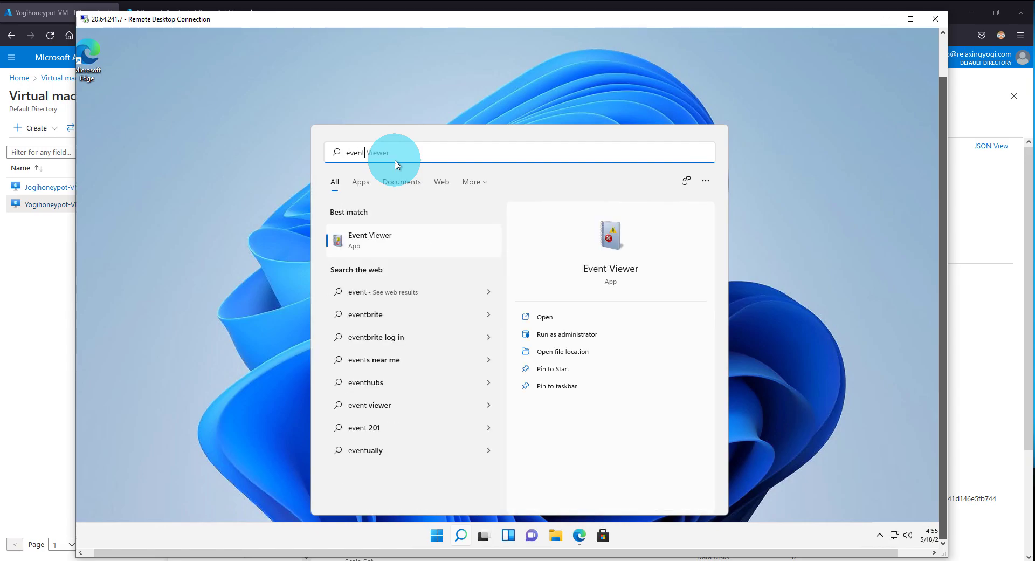
{"action": "left_click", "coordinate": [397, 254]}
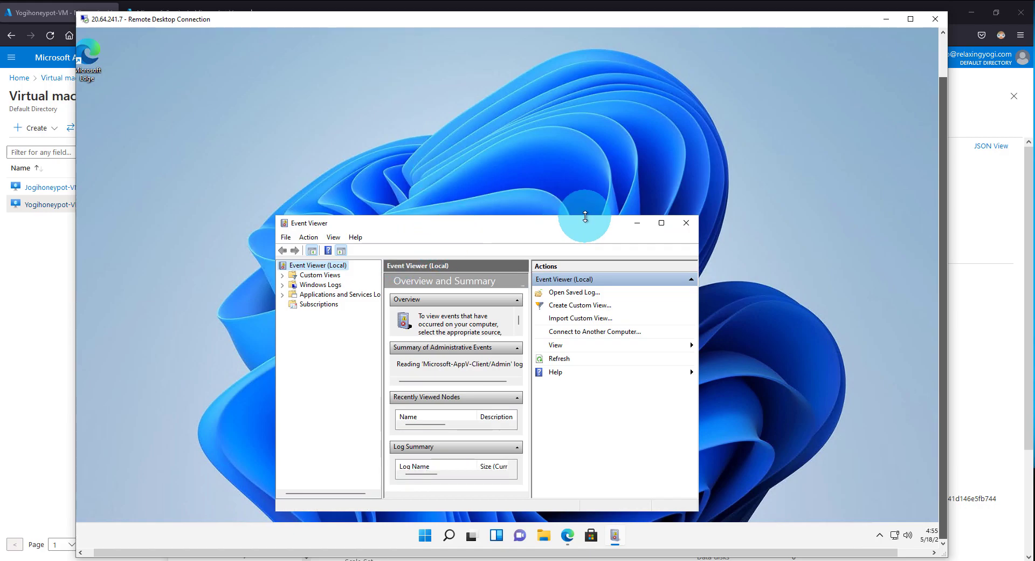
Enlarge the Event Viewer window and open the Security log under Windows Logs
{"action": "left_click_drag", "start_coordinate": [575, 221], "coordinate": [571, 162]}
{"action": "left_click_drag", "start_coordinate": [699, 176], "coordinate": [828, 187]}
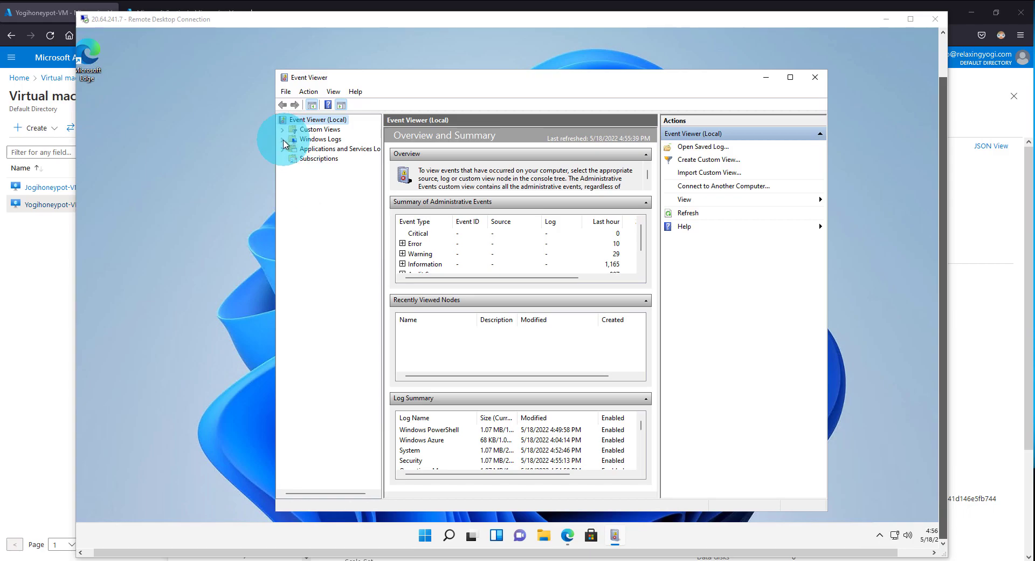
{"action": "left_click", "coordinate": [283, 141]}
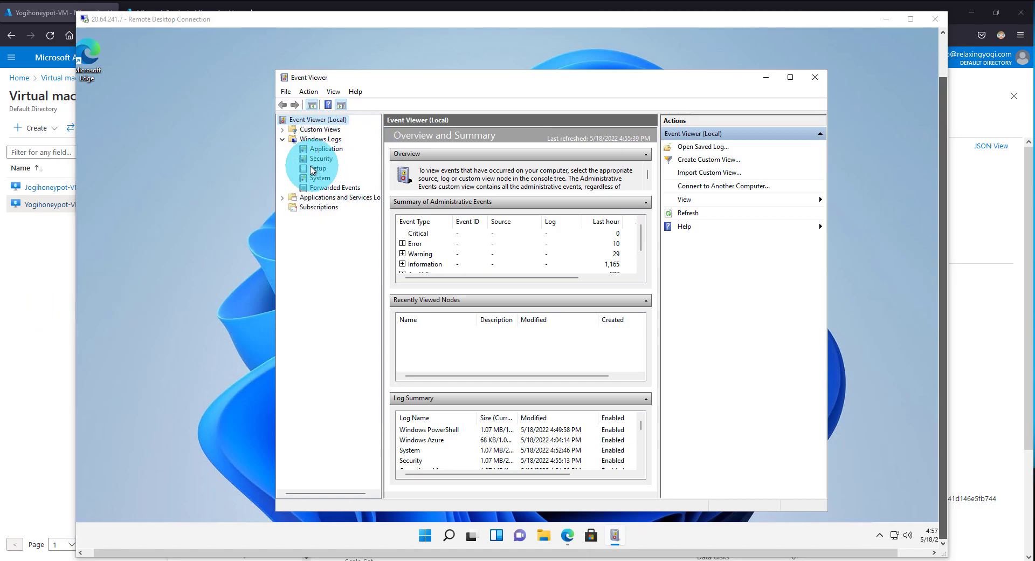
{"action": "left_click", "coordinate": [319, 158]}
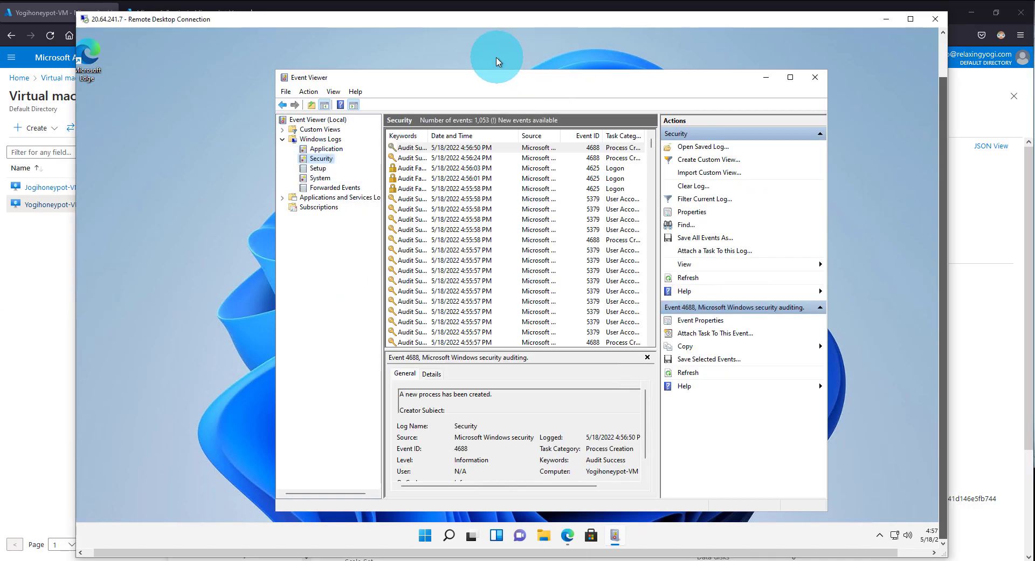
Reposition and widen the Event Viewer window, and make the list of security events taller
{"action": "left_click_drag", "start_coordinate": [486, 78], "coordinate": [450, 50]}
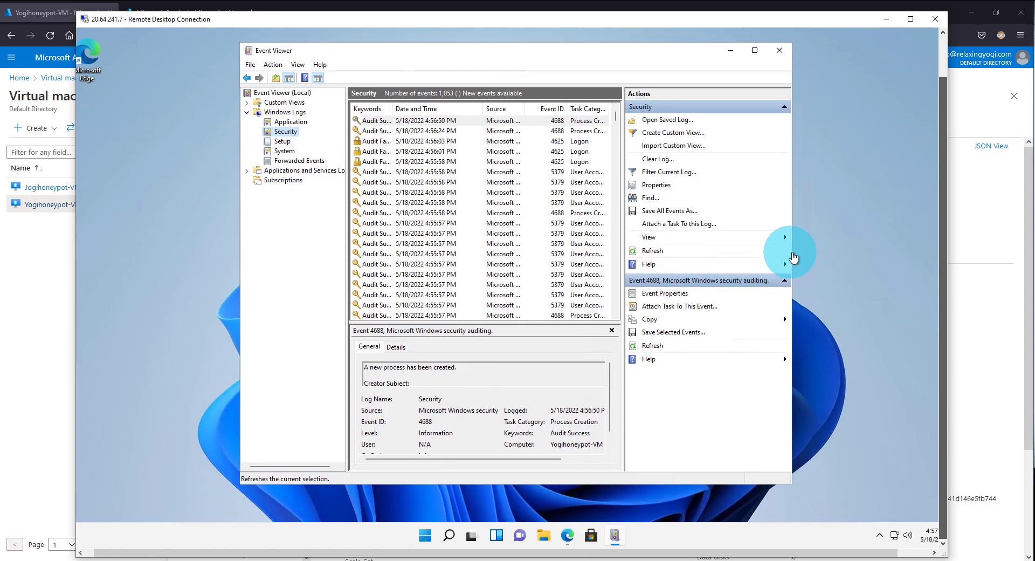
{"action": "left_click_drag", "start_coordinate": [793, 257], "coordinate": [905, 253]}
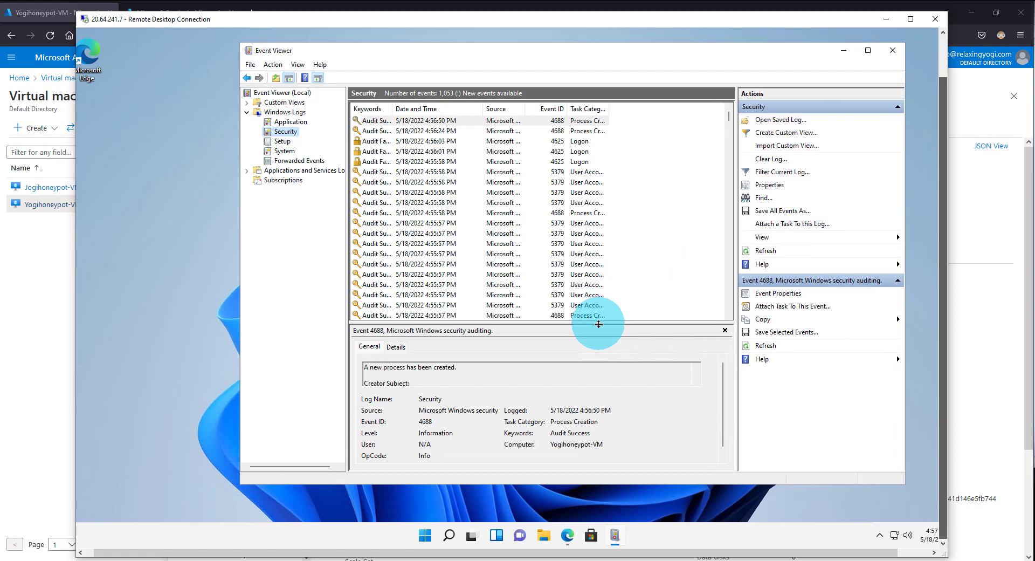
{"action": "left_click_drag", "start_coordinate": [598, 323], "coordinate": [598, 372]}
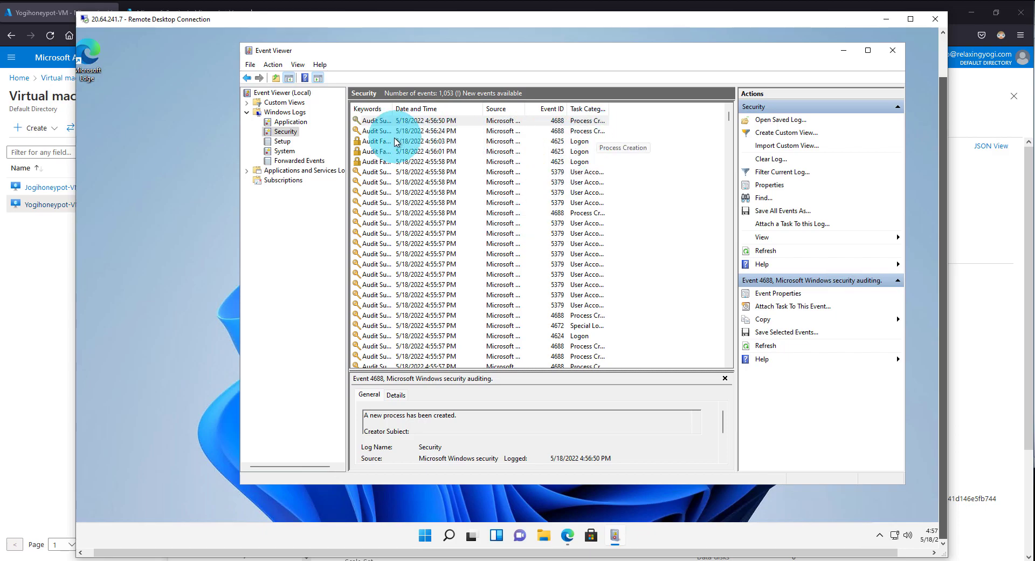
Widen the Keywords column, open the properties of the 4:56:01 PM Audit Failure logon event and make the details window taller
{"action": "left_click", "coordinate": [395, 139]}
{"action": "left_click", "coordinate": [394, 152]}
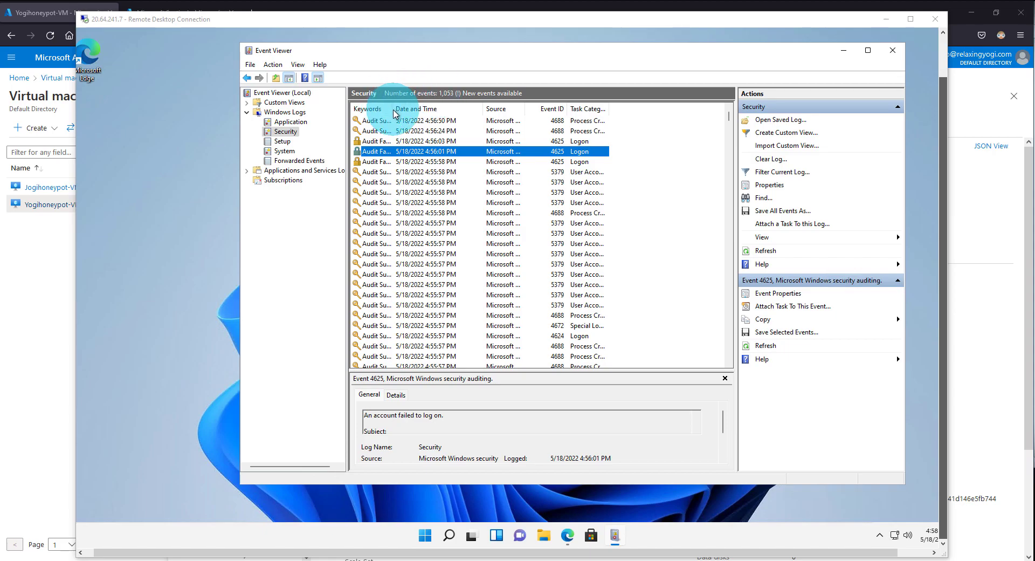
{"action": "left_click_drag", "start_coordinate": [393, 108], "coordinate": [424, 109]}
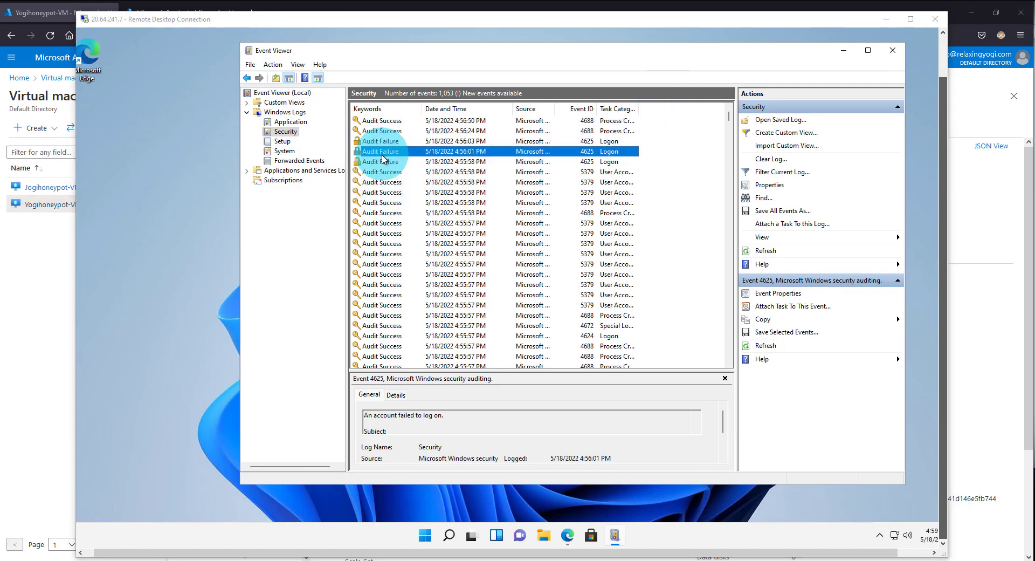
{"action": "double_click", "coordinate": [381, 152]}
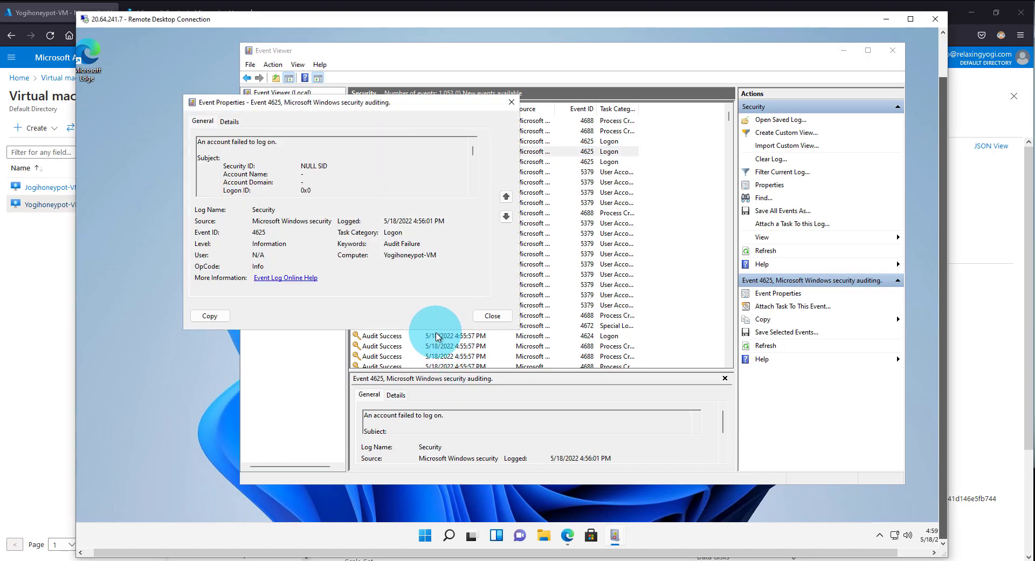
{"action": "left_click_drag", "start_coordinate": [438, 366], "coordinate": [458, 517]}
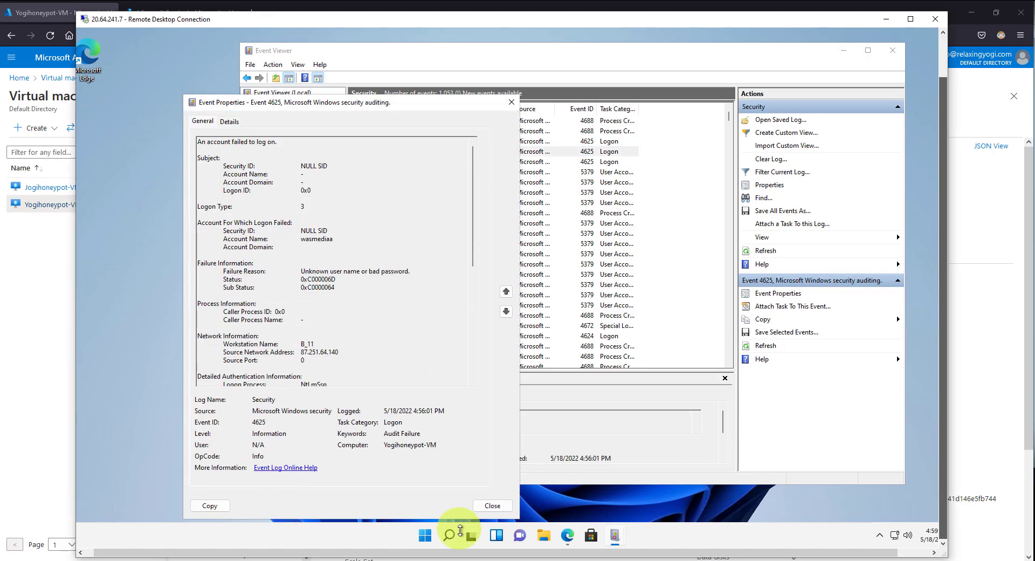
Move the event details window up, make it taller, highlight the Source Network Address line and read through the failed-logon description
{"action": "left_click_drag", "start_coordinate": [423, 106], "coordinate": [423, 40]}
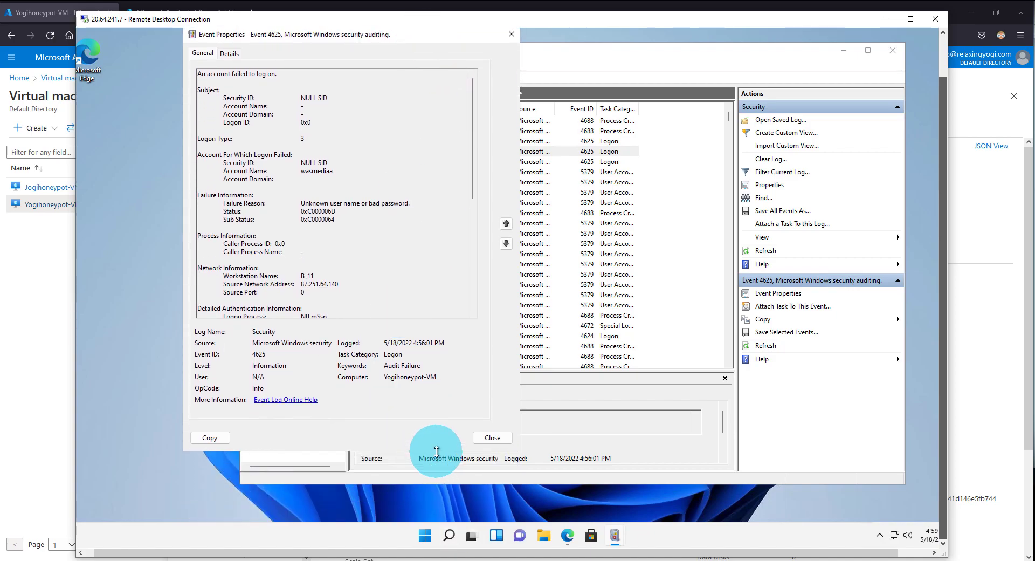
{"action": "left_click_drag", "start_coordinate": [437, 452], "coordinate": [451, 525]}
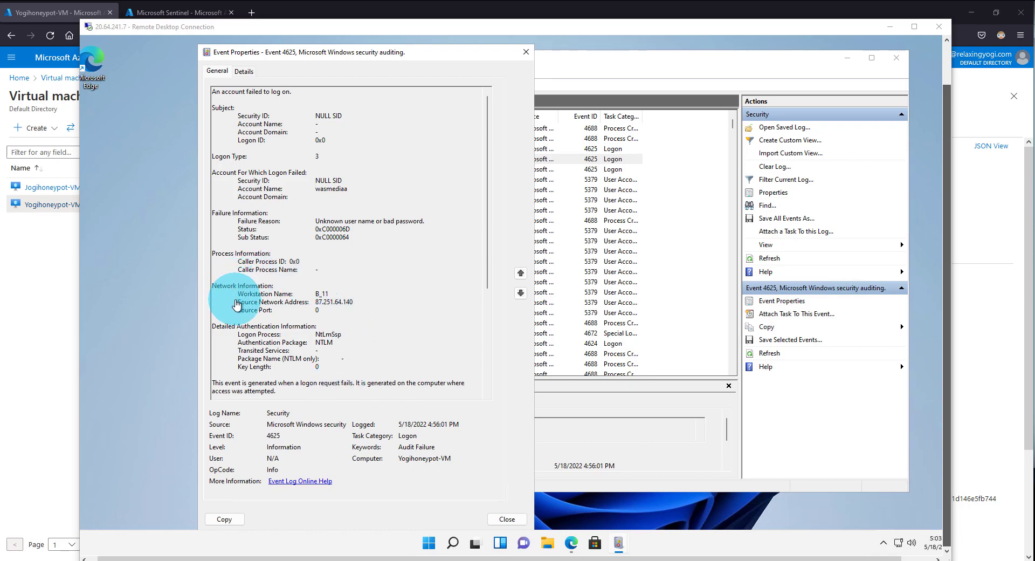
{"action": "left_click", "coordinate": [238, 302]}
{"action": "left_click_drag", "start_coordinate": [299, 300], "coordinate": [185, 297]}
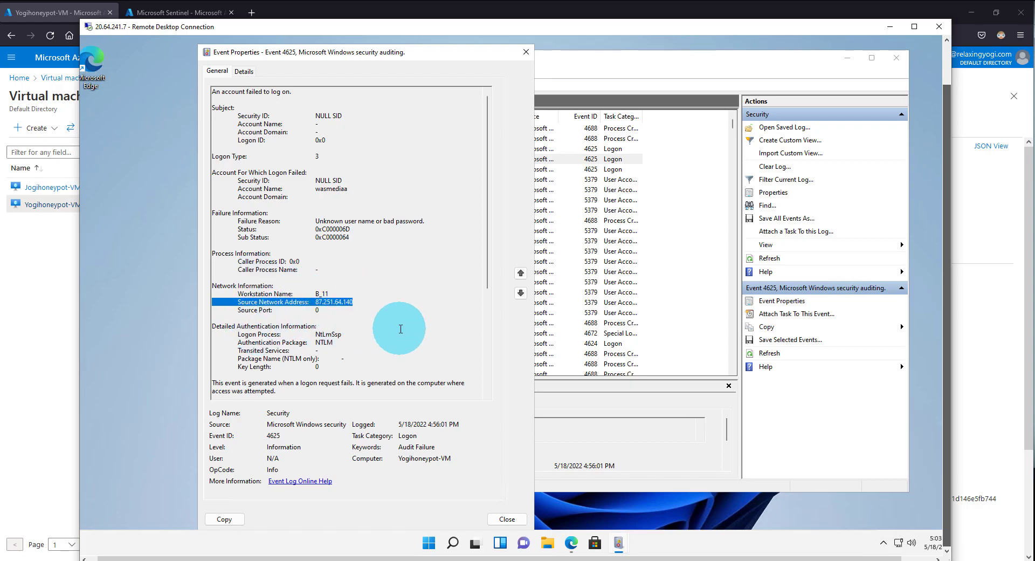
{"action": "scroll", "coordinate": [401, 329], "scroll_direction": "down", "scroll_amount": 7}
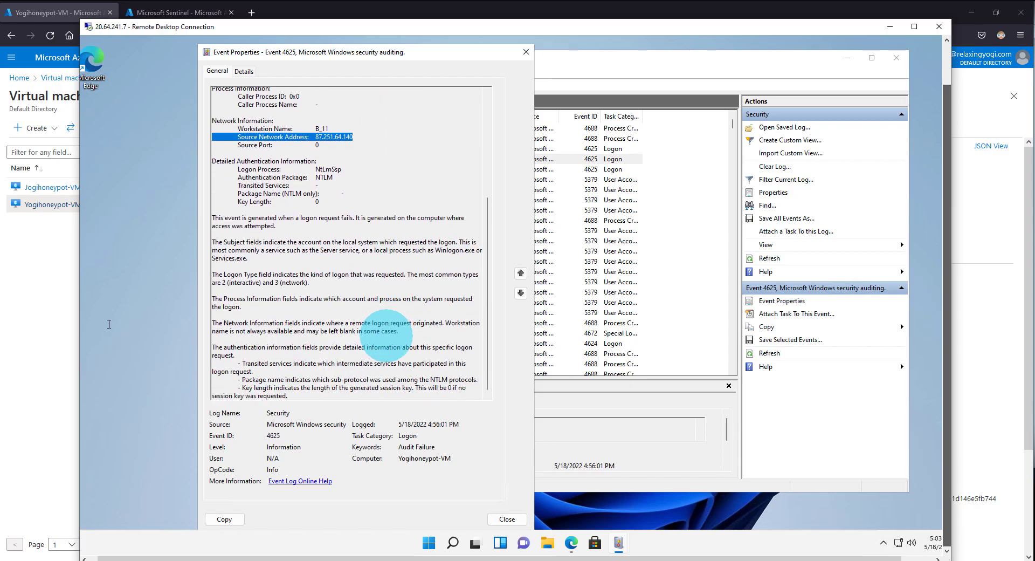
{"action": "scroll", "coordinate": [342, 346], "scroll_direction": "up", "scroll_amount": 5}
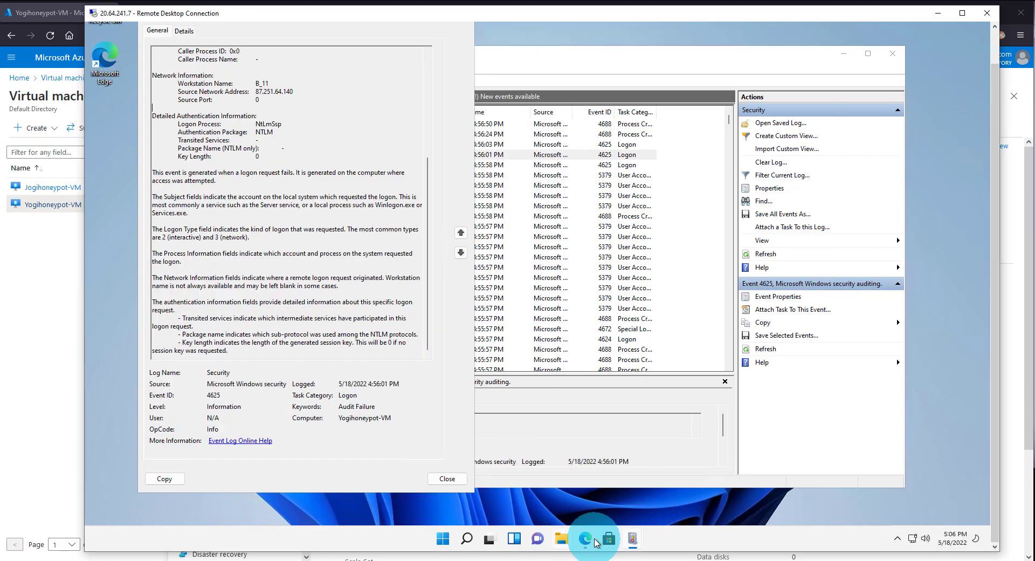
Open Microsoft Edge on the remote machine and load ipgeolocation.io beside the event details
{"action": "left_click", "coordinate": [586, 540]}
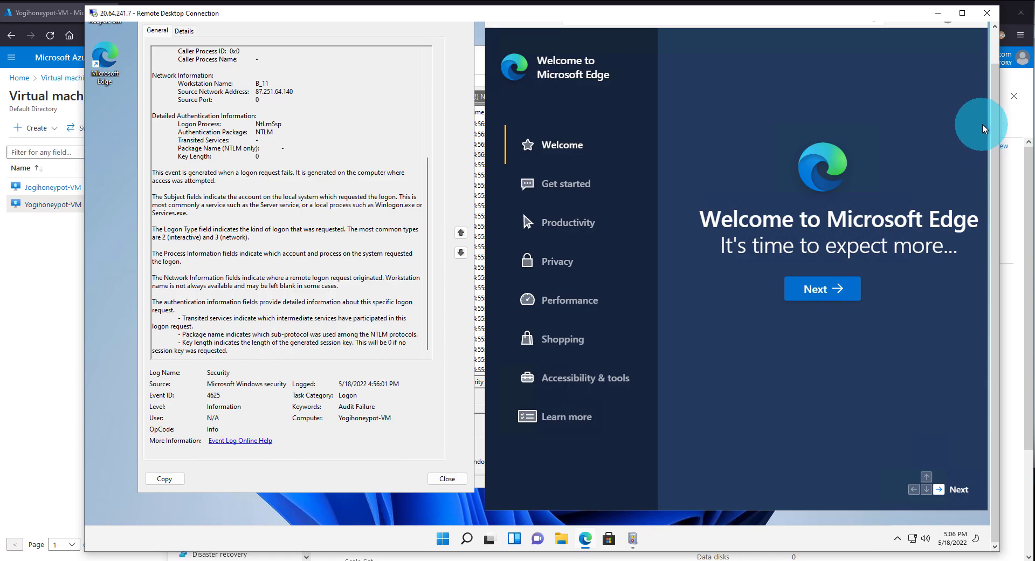
{"action": "left_click_drag", "start_coordinate": [996, 118], "coordinate": [997, 77]}
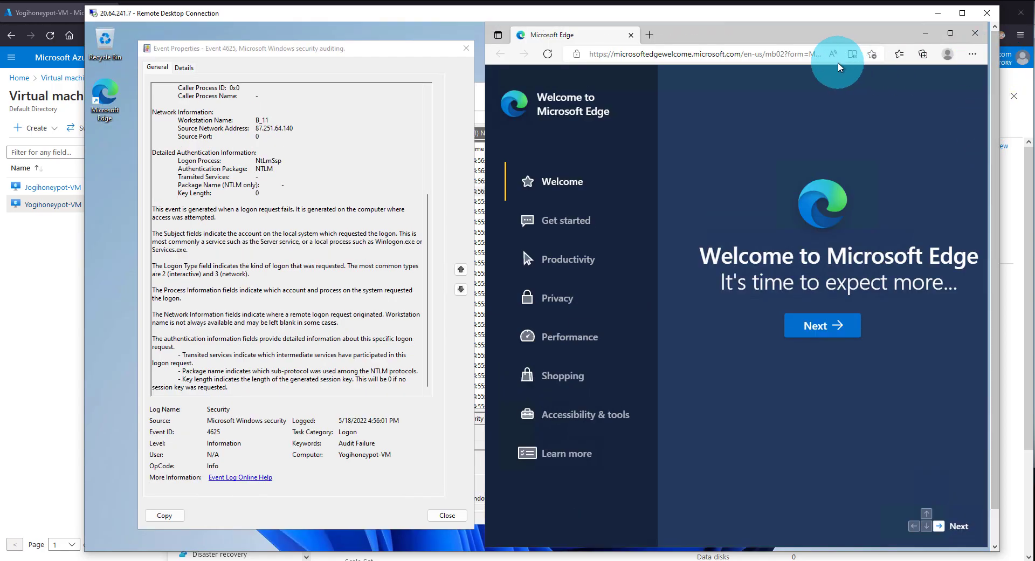
{"action": "left_click", "coordinate": [739, 56]}
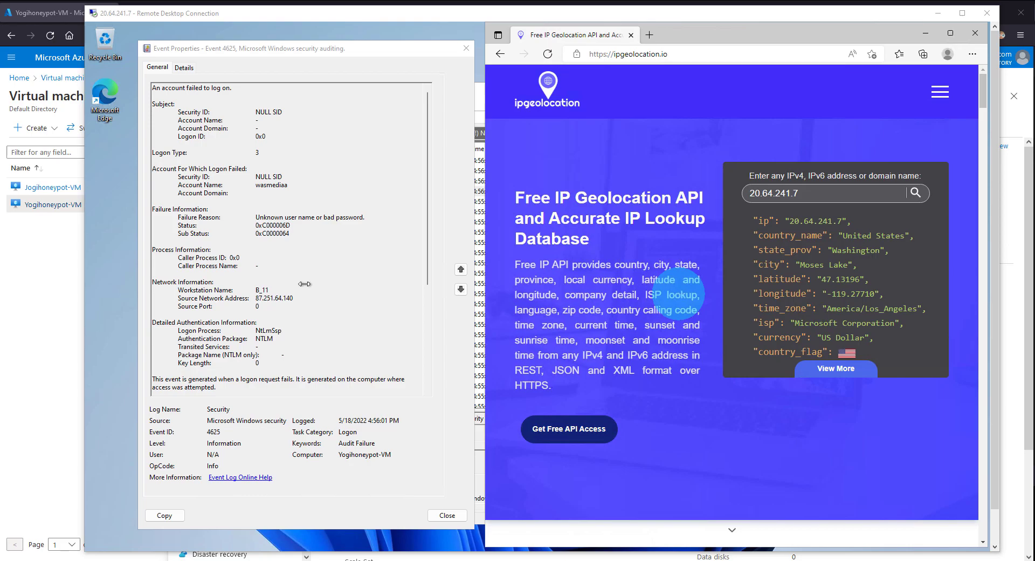
{"action": "left_click", "coordinate": [299, 138]}
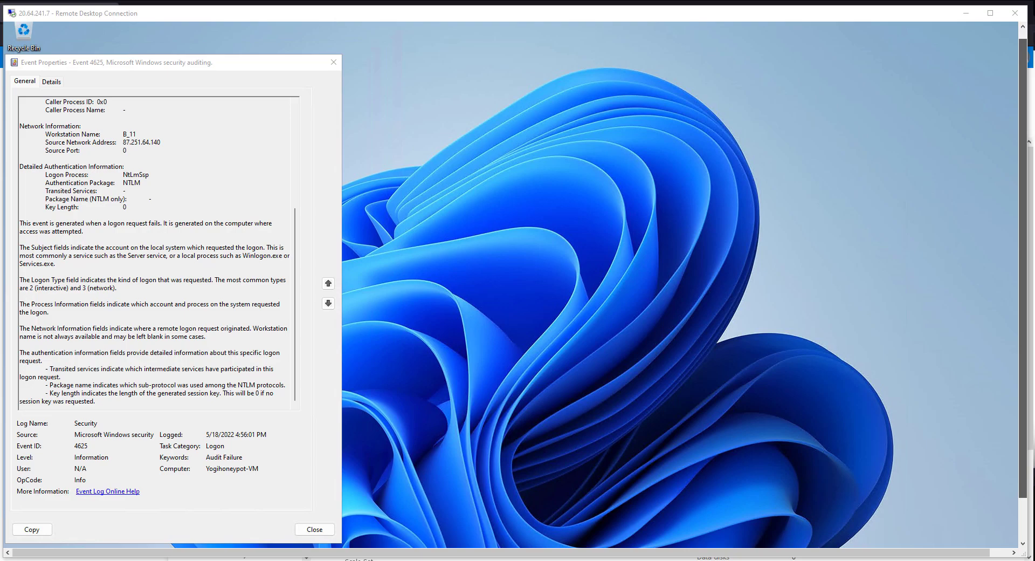
Minimise the Remote Desktop session and open Command Prompt on the local computer
{"action": "left_click", "coordinate": [970, 14]}
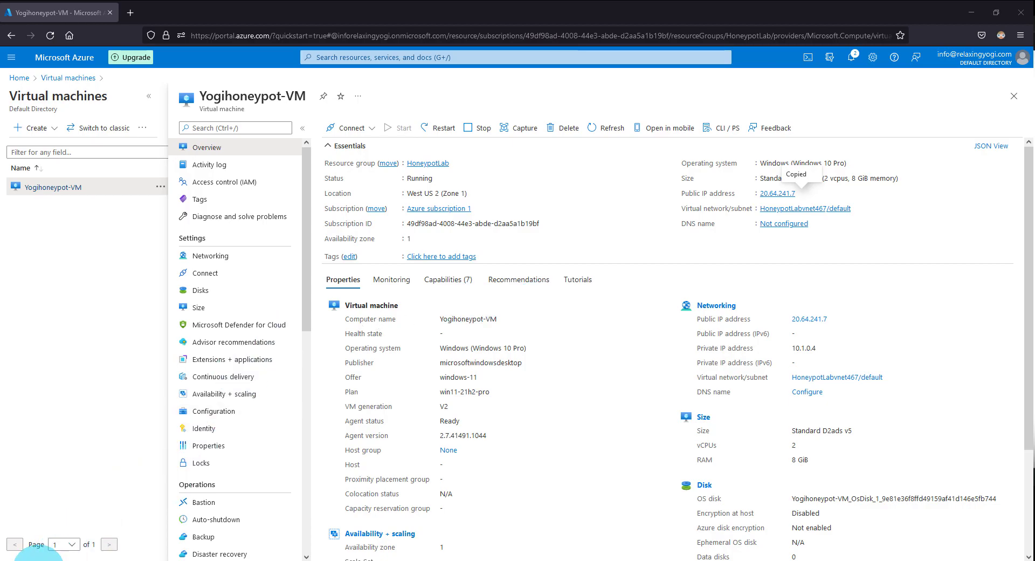
{"action": "left_click", "coordinate": [37, 559]}
{"action": "type", "text": "com"}
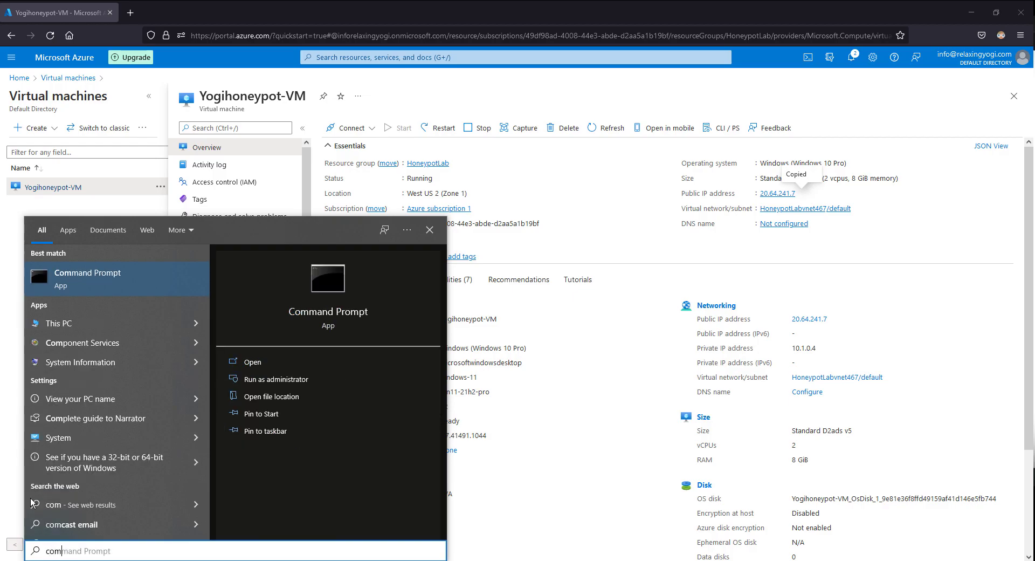
{"action": "left_click", "coordinate": [127, 283]}
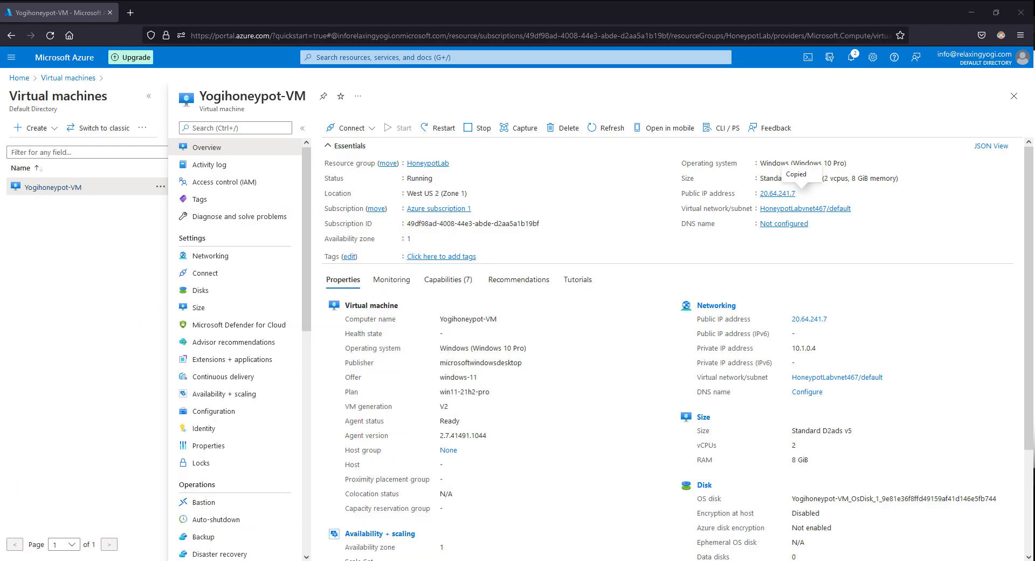
{"action": "left_click", "coordinate": [403, 146]}
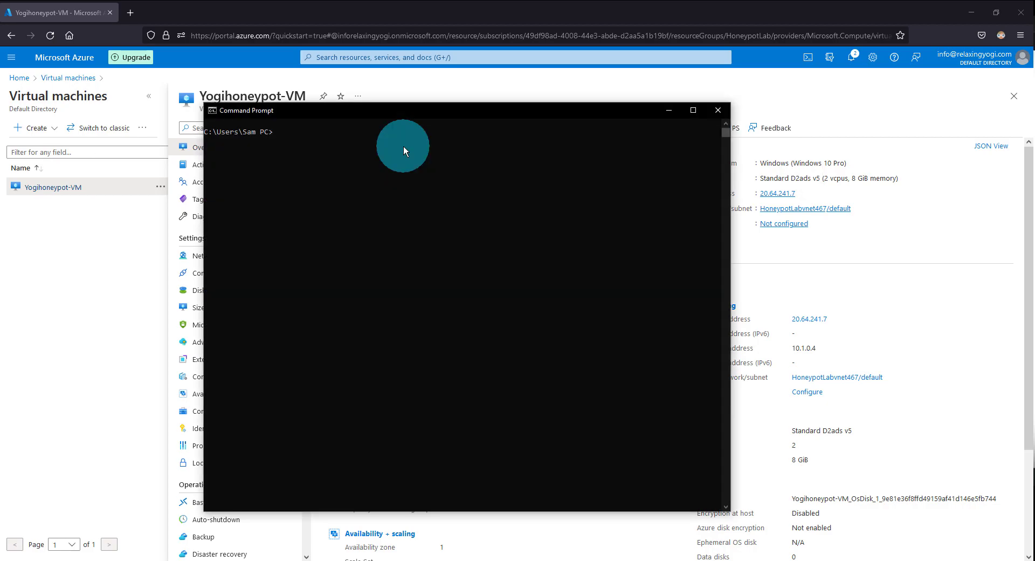
Start a continuous ping of the VM with ping 20.64.241.7 -t
{"action": "type", "text": "ping"}
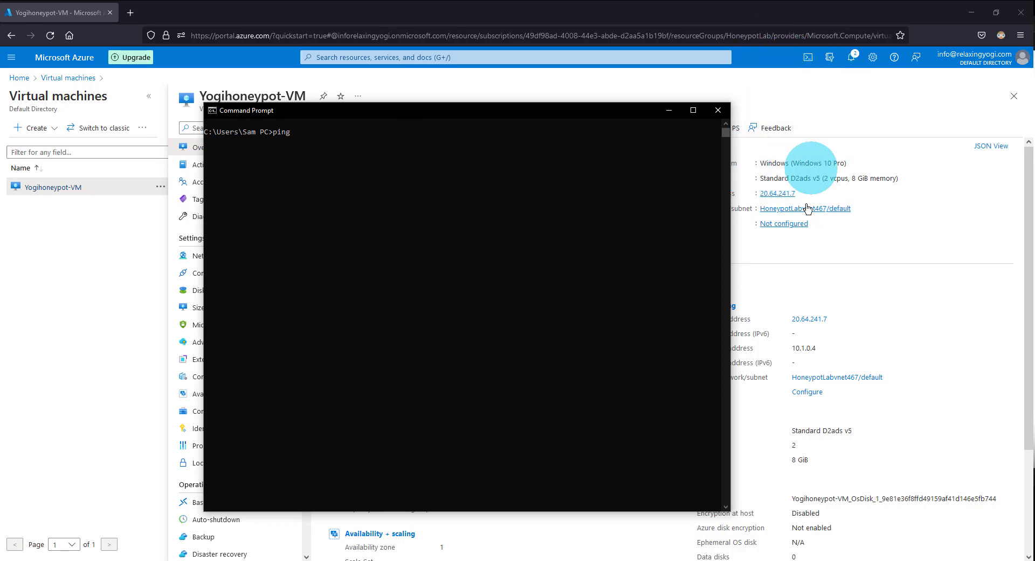
{"action": "left_click", "coordinate": [427, 152]}
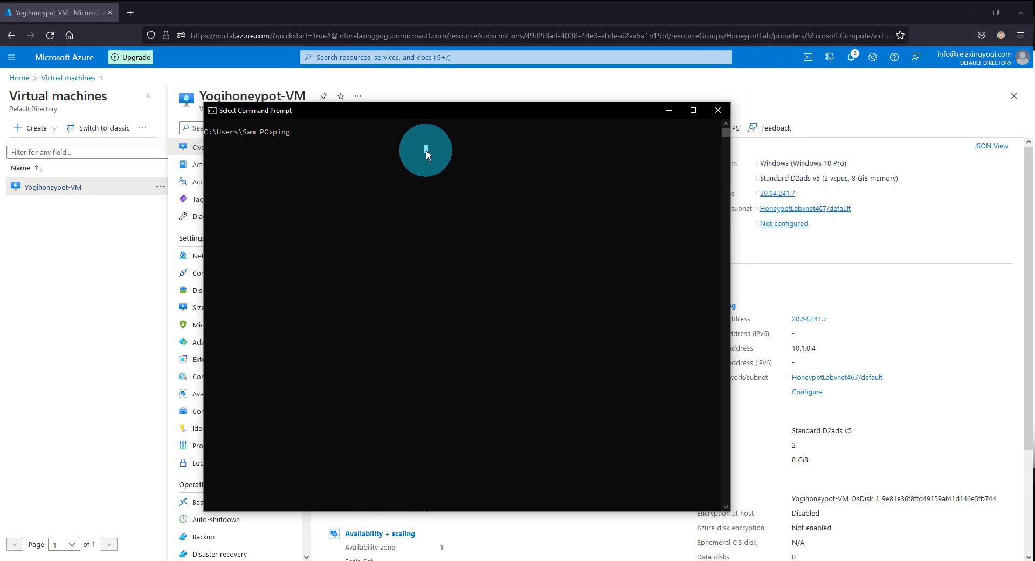
{"action": "type", "text": "20.64.241.7 -t"}
{"action": "key", "text": "Return"}
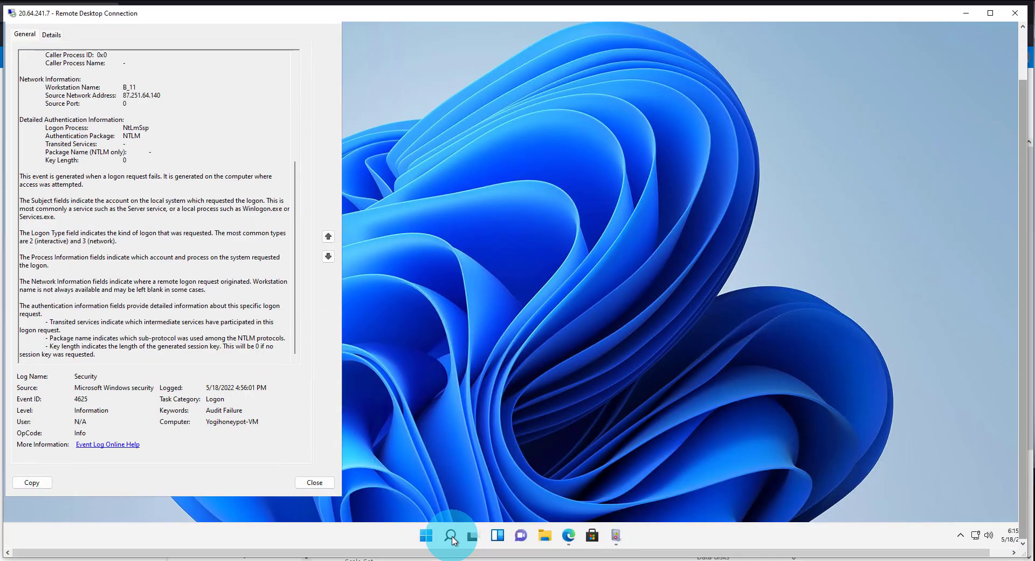
Search the remote machine for wf.msc and open the Windows Defender Firewall console
{"action": "left_click", "coordinate": [451, 536]}
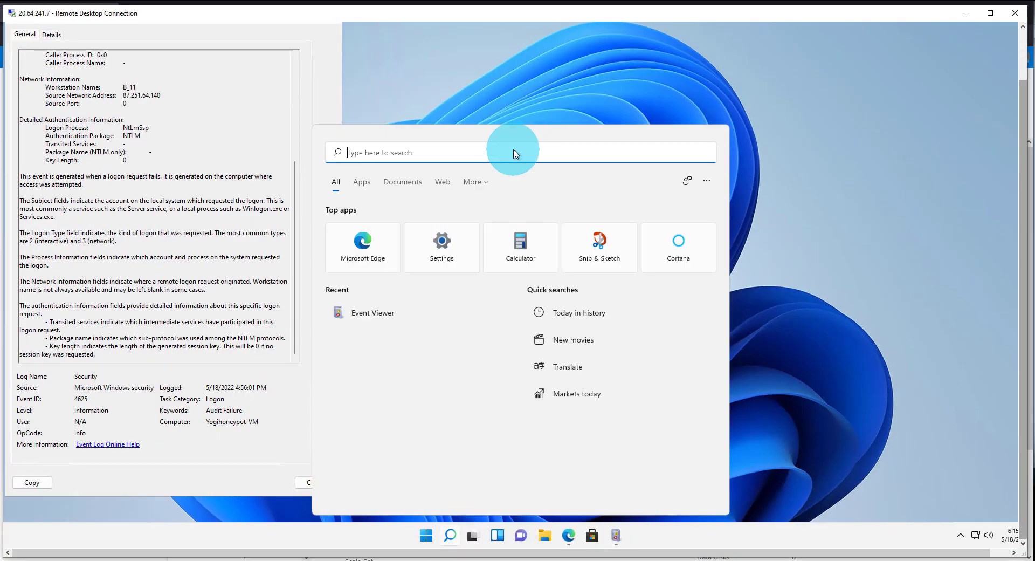
{"action": "type", "text": "wf"}
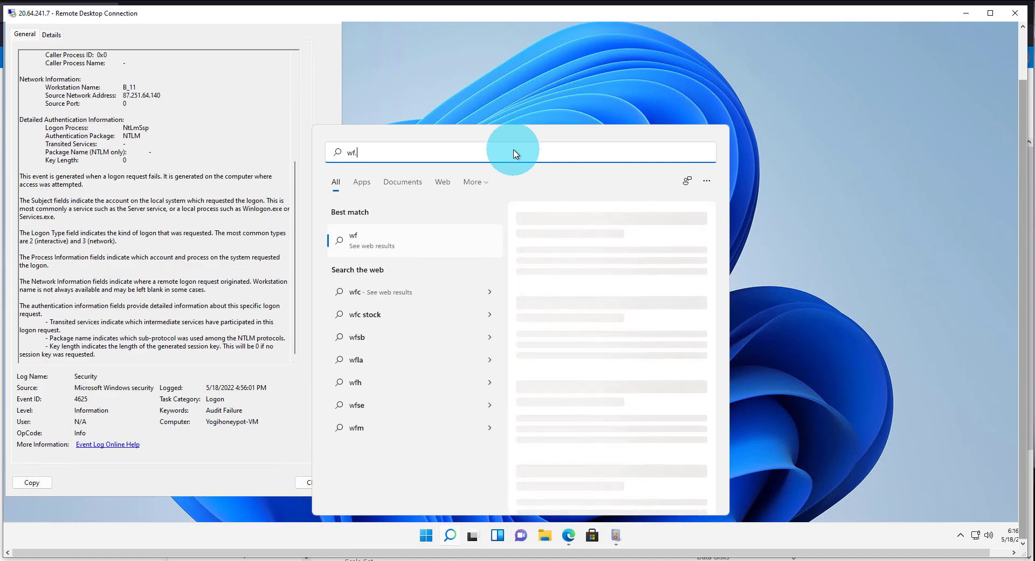
{"action": "type", "text": ".msc"}
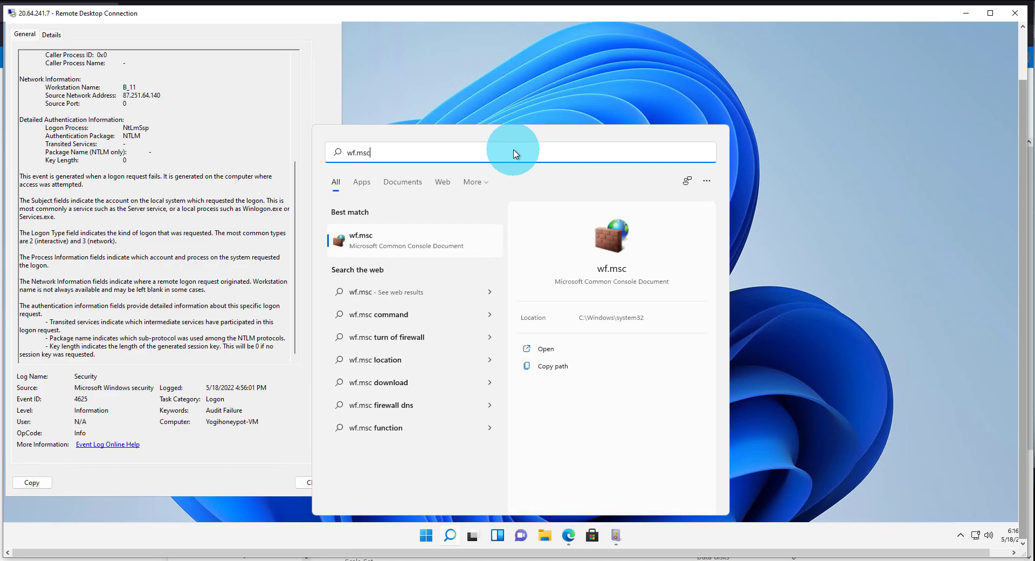
{"action": "left_click", "coordinate": [438, 240]}
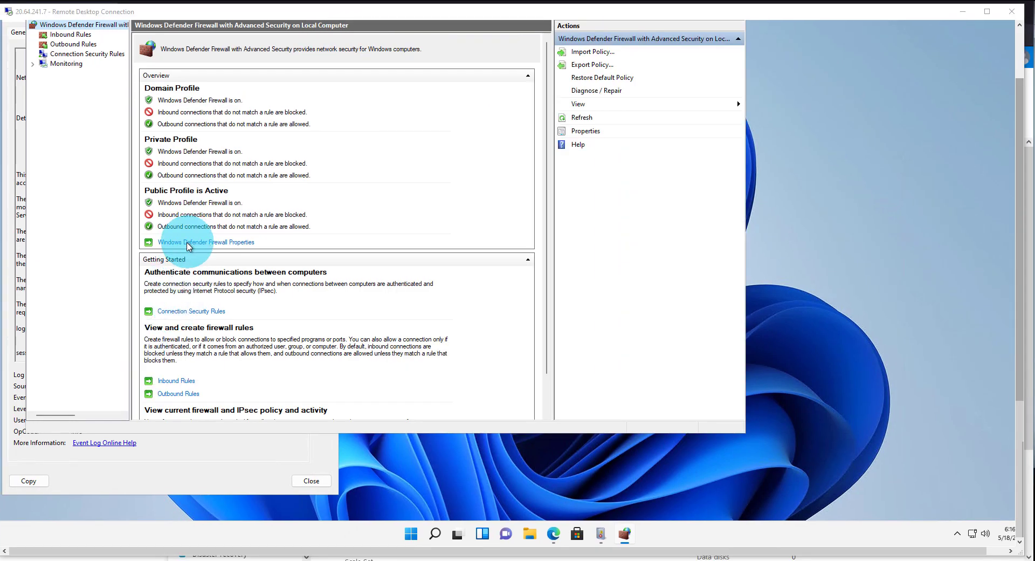
Open the Windows Defender Firewall properties and set the firewall state to Off for the Domain and Private profiles
{"action": "left_click", "coordinate": [188, 244]}
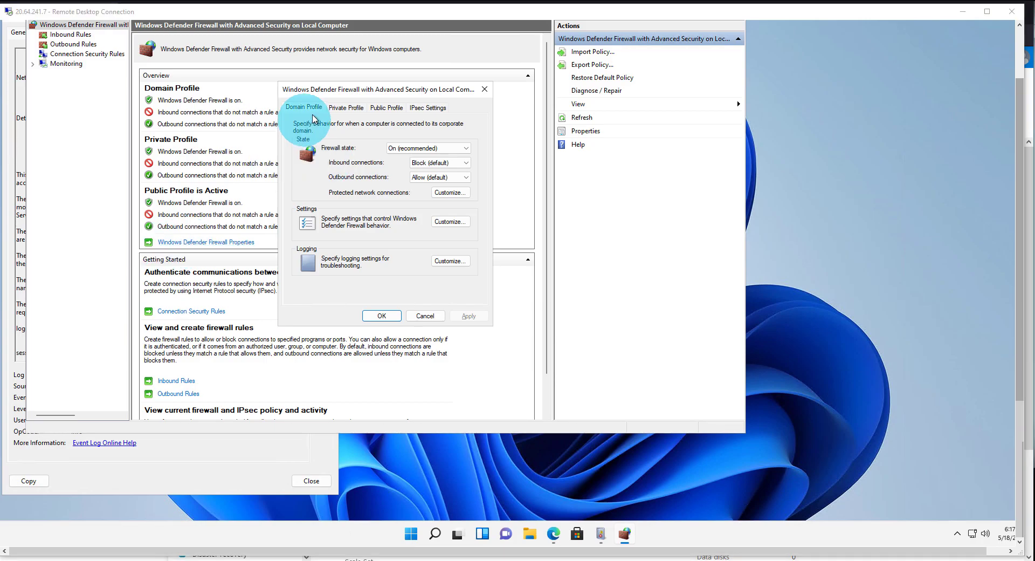
{"action": "left_click", "coordinate": [439, 149]}
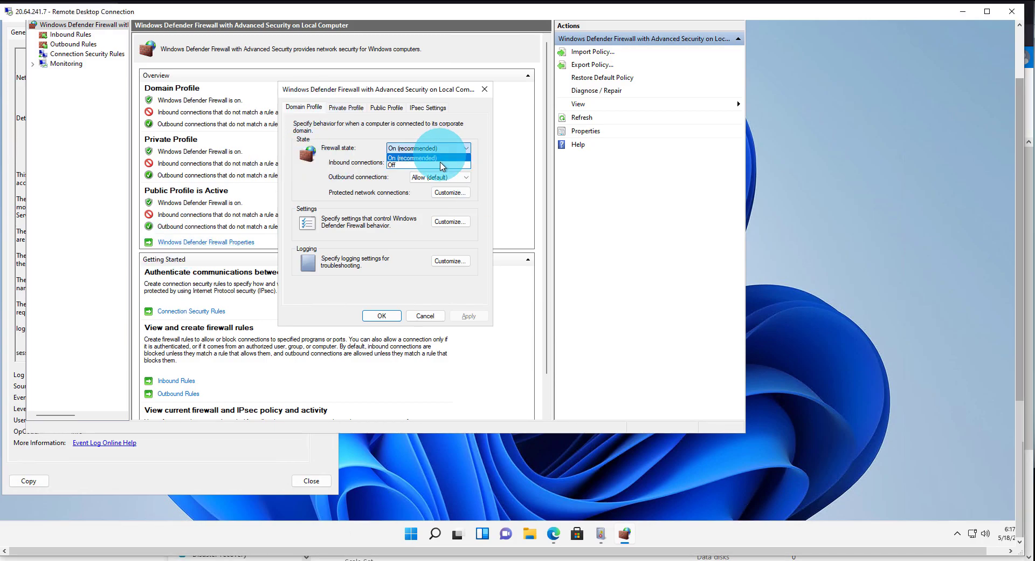
{"action": "left_click", "coordinate": [432, 165]}
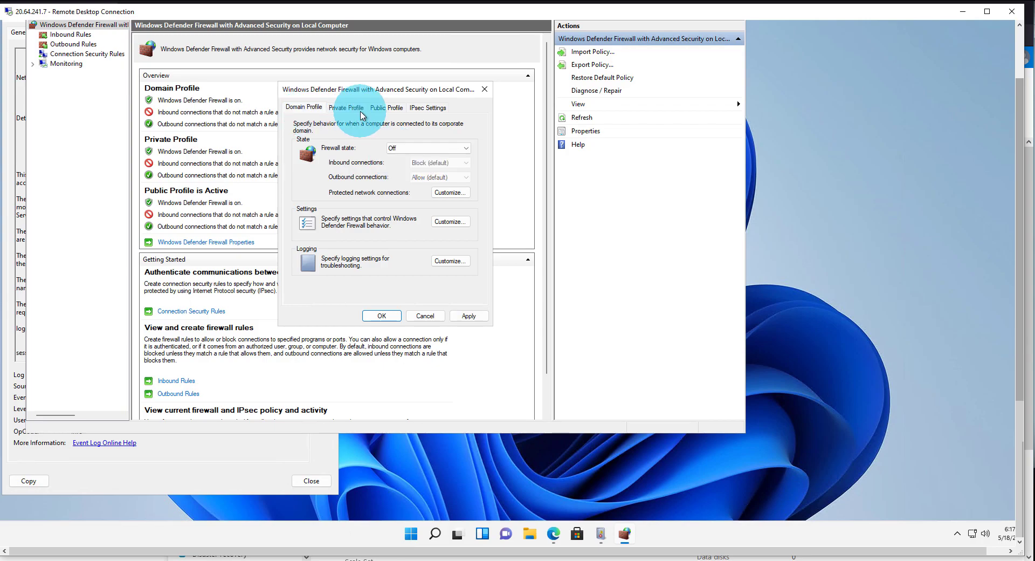
{"action": "left_click", "coordinate": [346, 107]}
{"action": "left_click", "coordinate": [455, 149]}
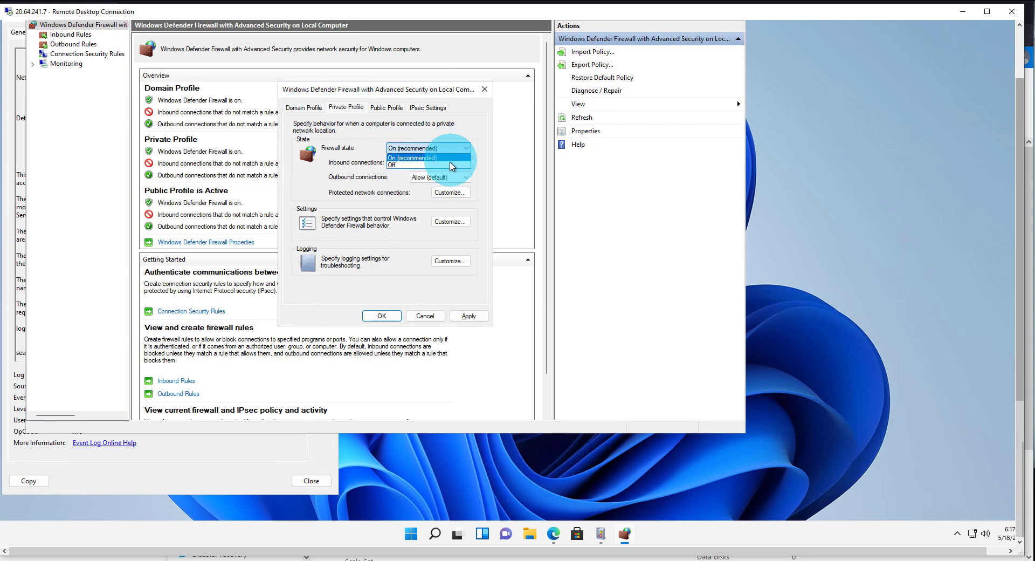
{"action": "left_click", "coordinate": [451, 165]}
Set the Public profile's firewall state to Off, apply the firewall changes and close the properties dialog
{"action": "left_click", "coordinate": [386, 107]}
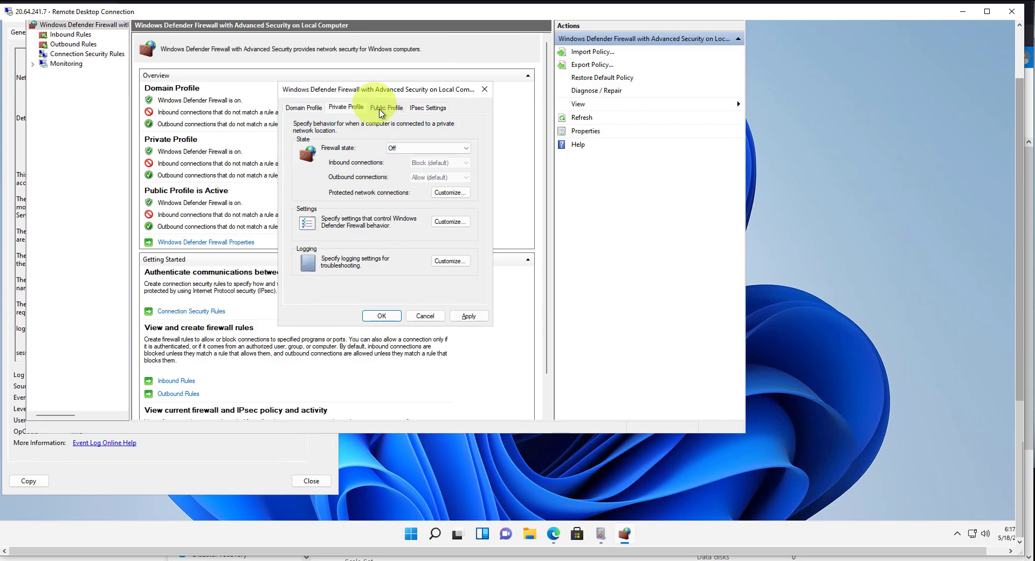
{"action": "left_click", "coordinate": [439, 148]}
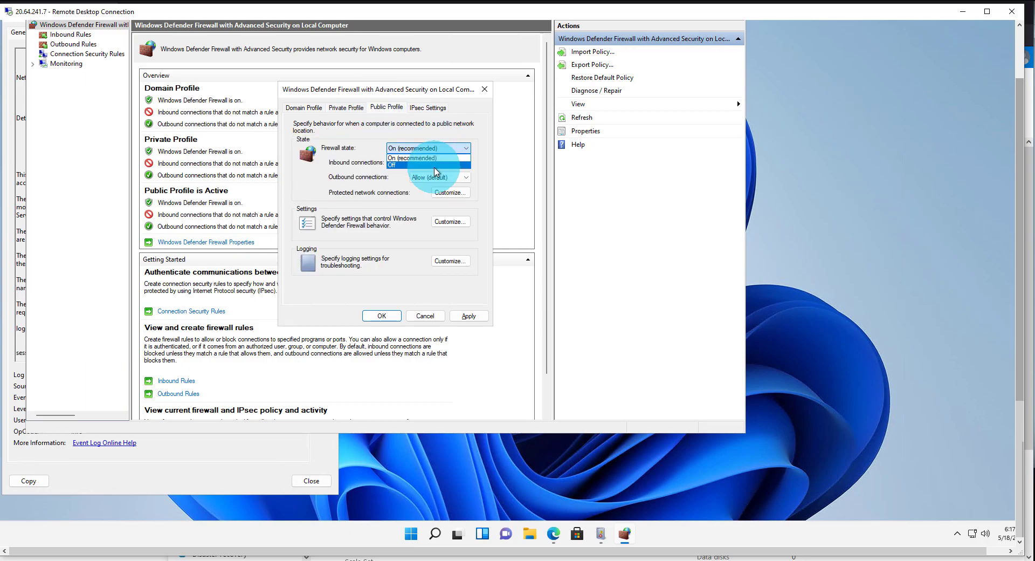
{"action": "left_click", "coordinate": [437, 164]}
{"action": "left_click", "coordinate": [413, 110]}
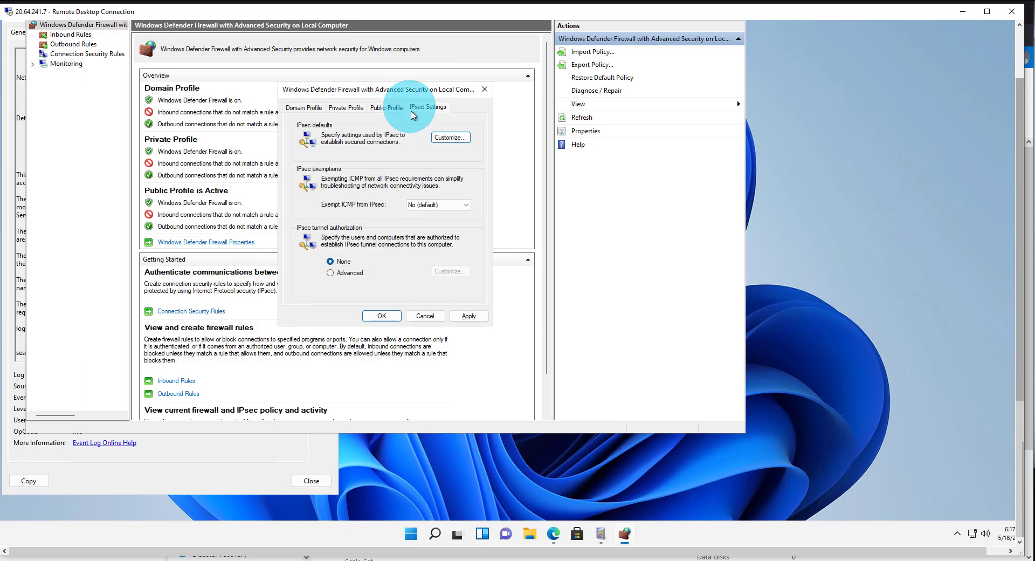
{"action": "left_click", "coordinate": [397, 107]}
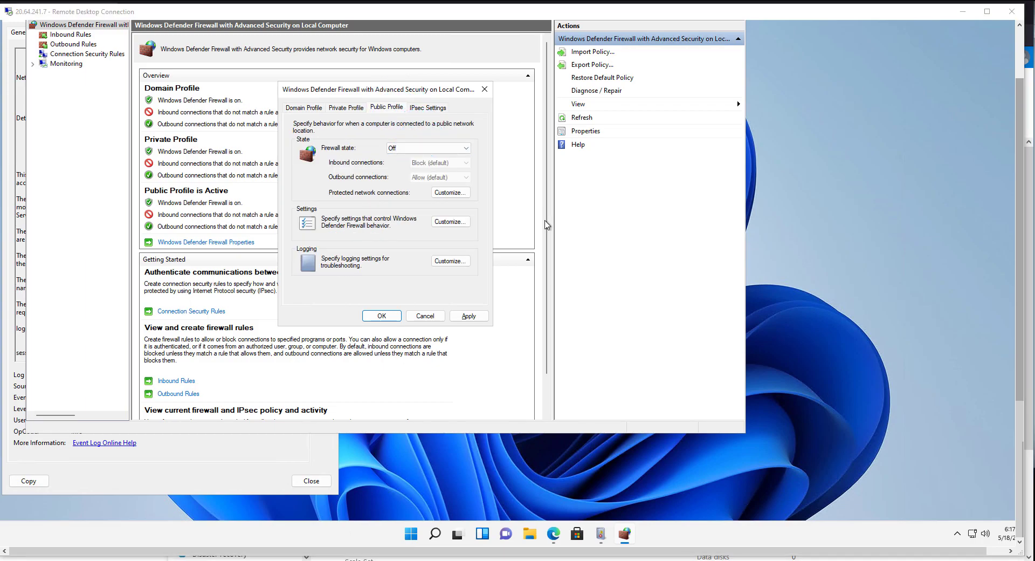
{"action": "left_click", "coordinate": [469, 316]}
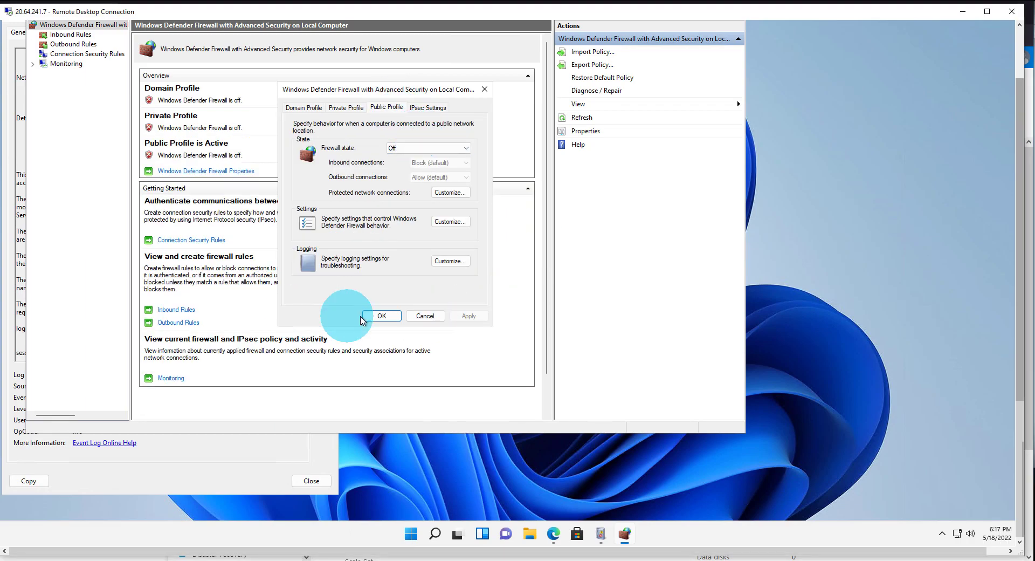
{"action": "left_click", "coordinate": [370, 318]}
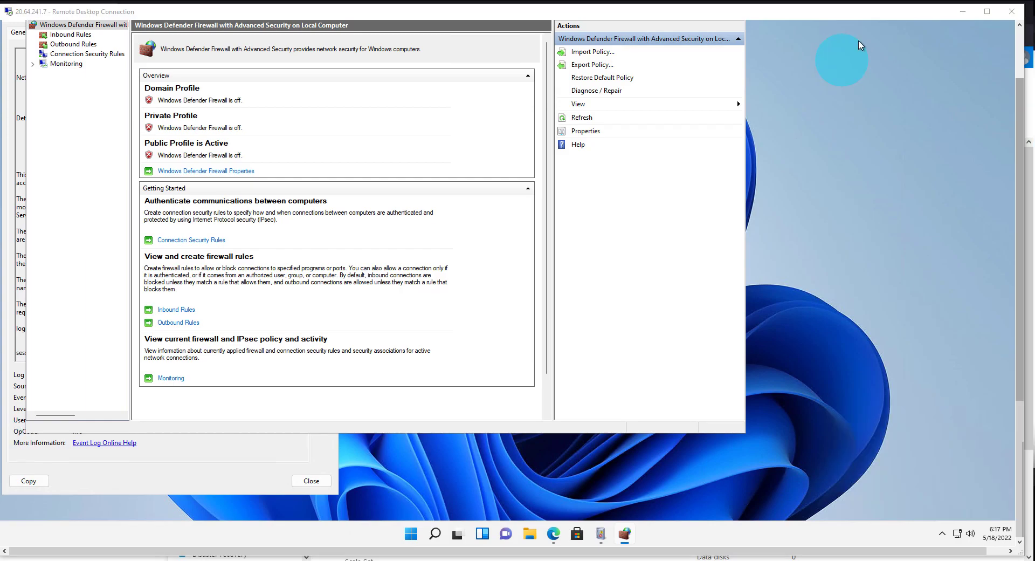
Minimise the Remote Desktop session, check the ping replies in the local Command Prompt and close it
{"action": "left_click", "coordinate": [962, 15]}
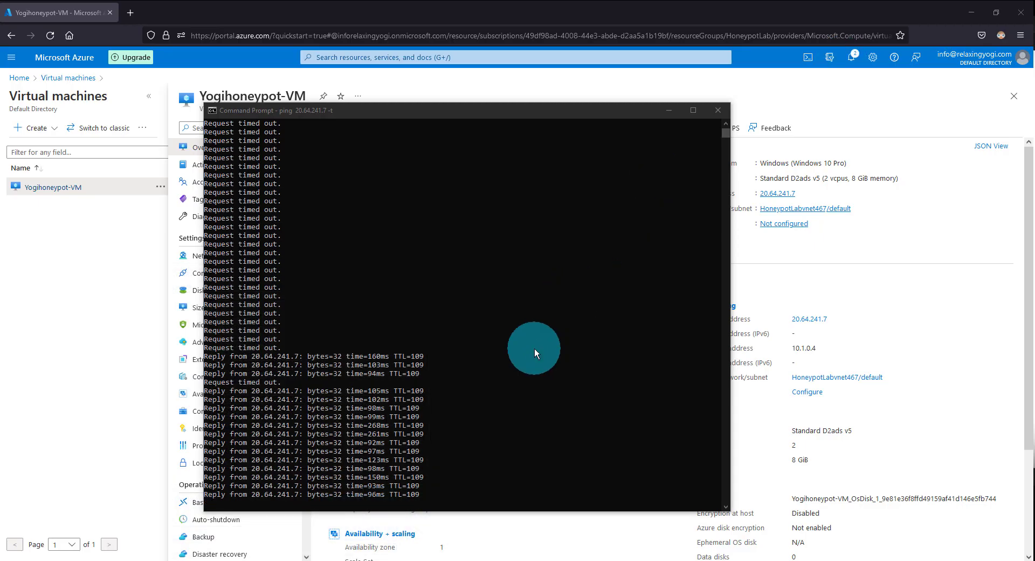
{"action": "scroll", "coordinate": [535, 350], "scroll_direction": "down", "scroll_amount": 2}
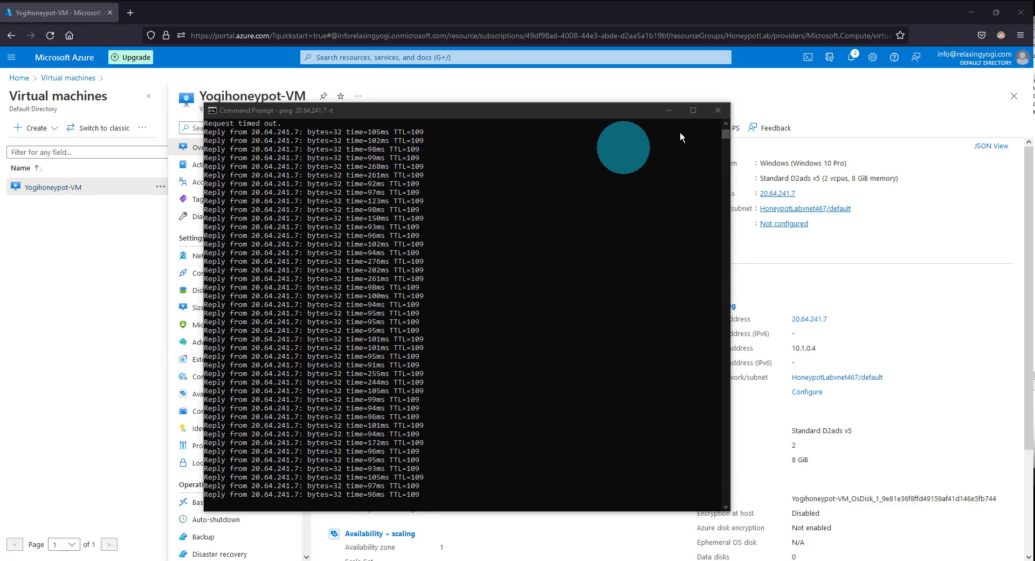
{"action": "left_click", "coordinate": [718, 112]}
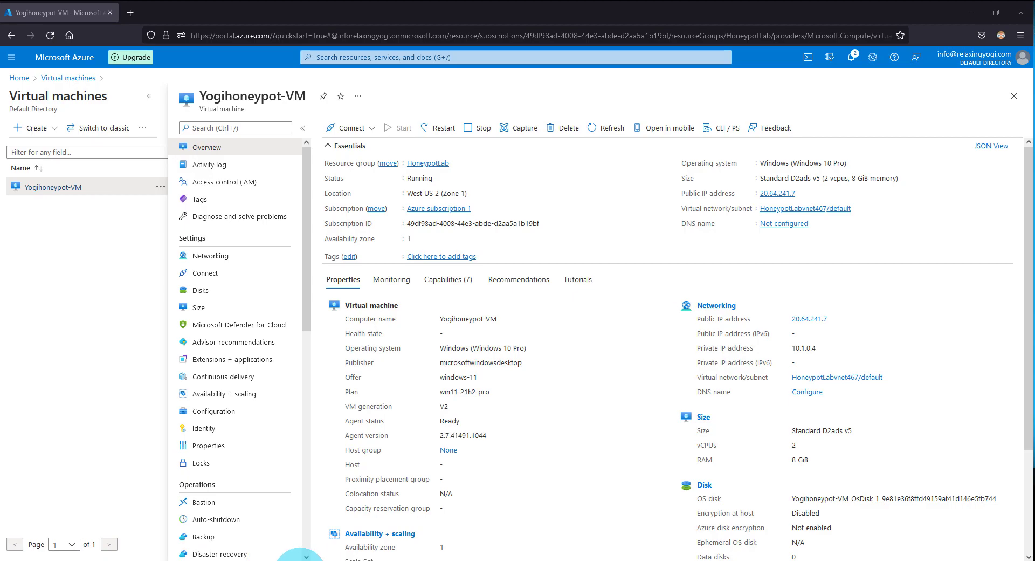
Return to the Remote Desktop session and close the firewall console and the failed-logon event's properties window
{"action": "left_click", "coordinate": [299, 556]}
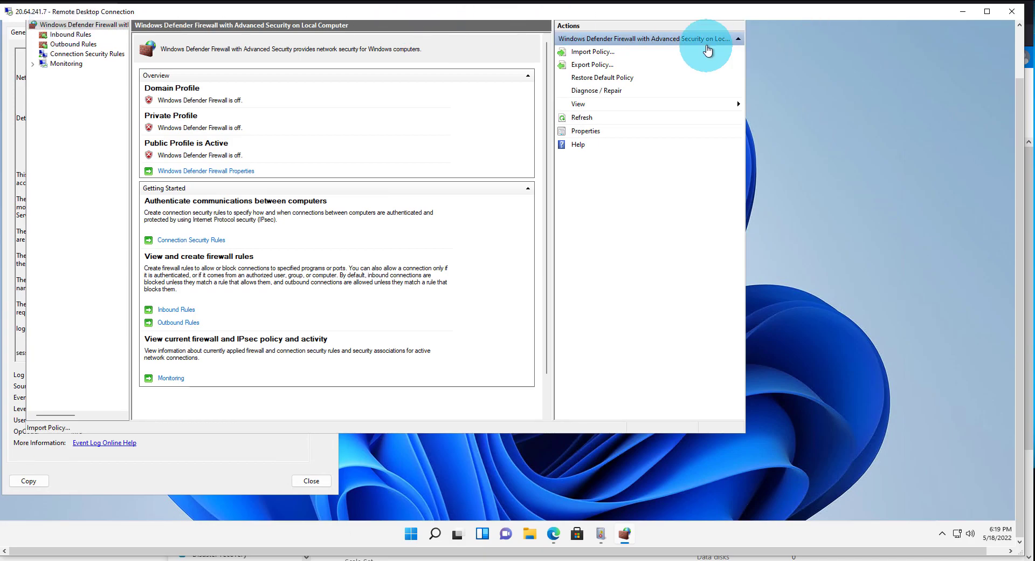
{"action": "right_click", "coordinate": [624, 533]}
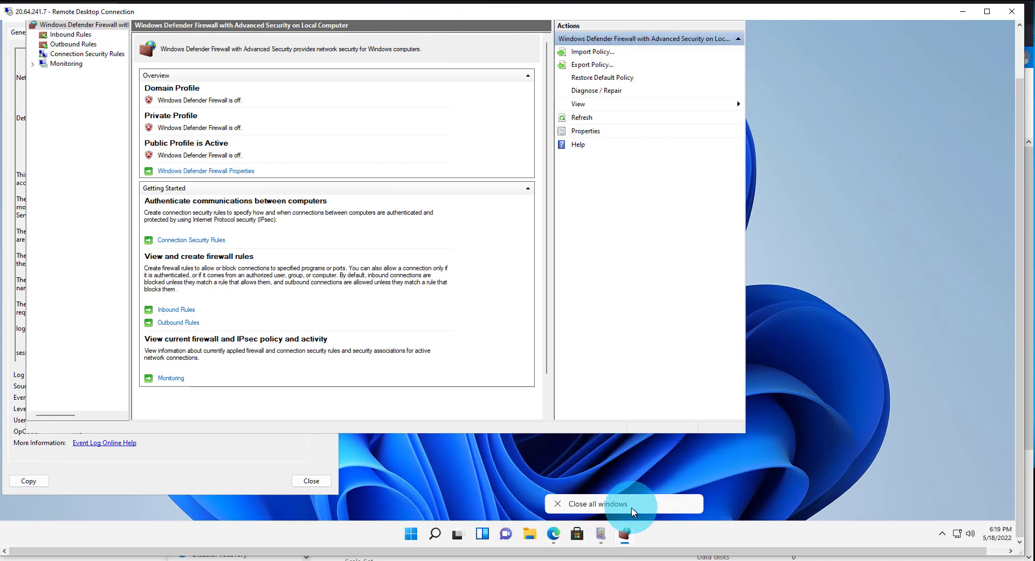
{"action": "left_click", "coordinate": [620, 504]}
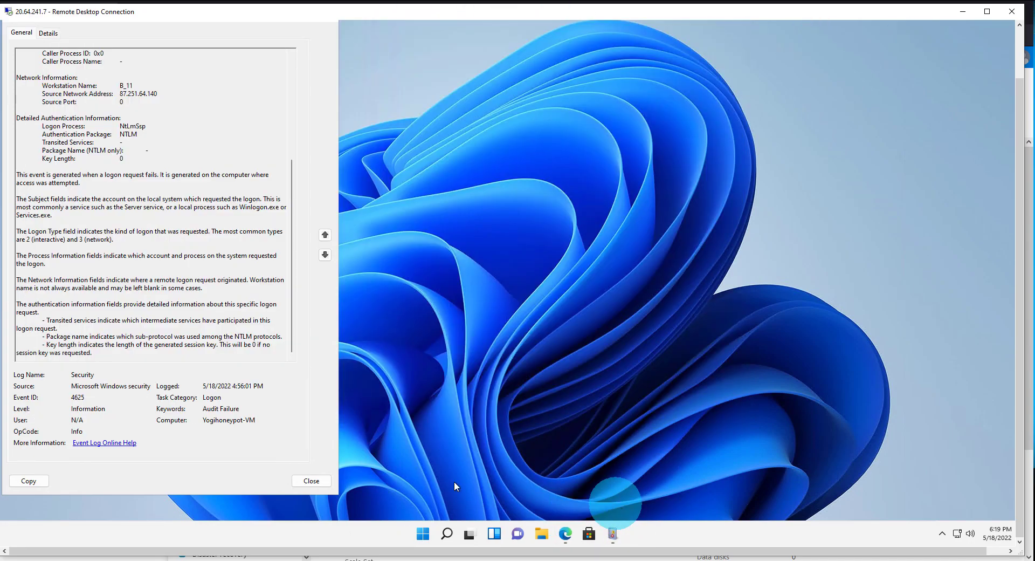
{"action": "left_click", "coordinate": [320, 484]}
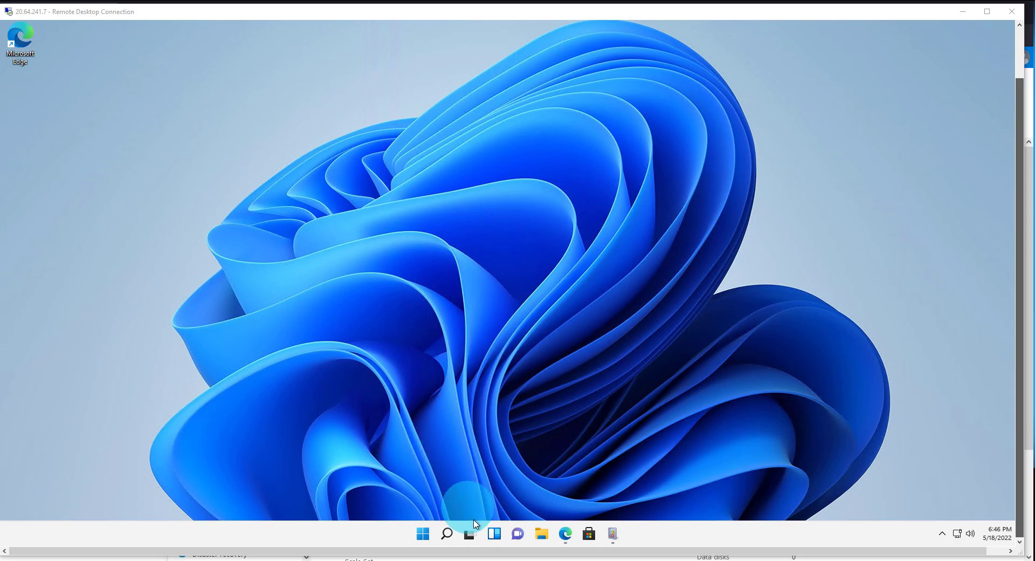
Open the RelaxingYogi SecurityLog.ps1 script page on GitHub in the remote machine's Edge browser and copy the whole script
{"action": "left_click", "coordinate": [566, 534]}
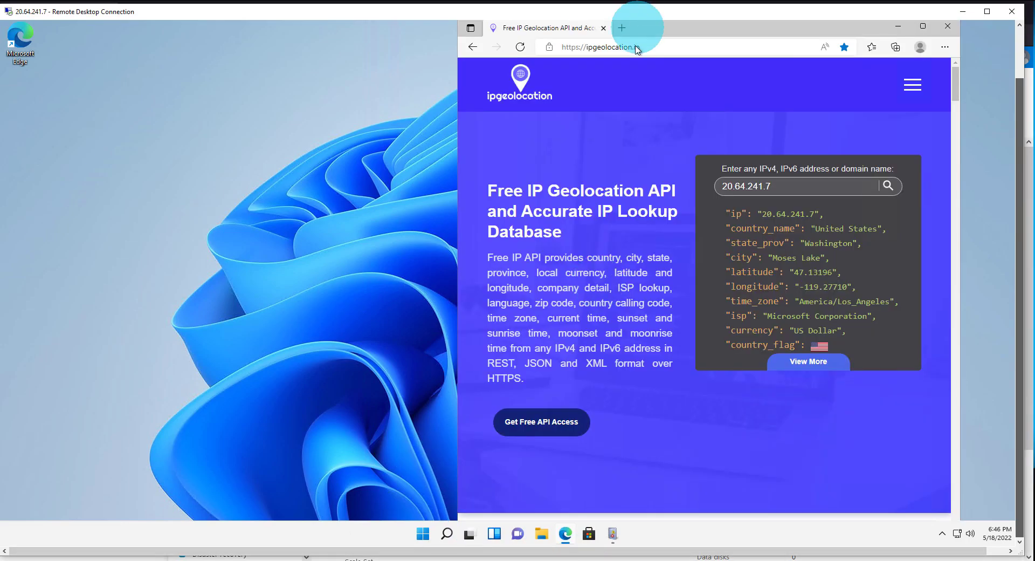
{"action": "left_click", "coordinate": [636, 47]}
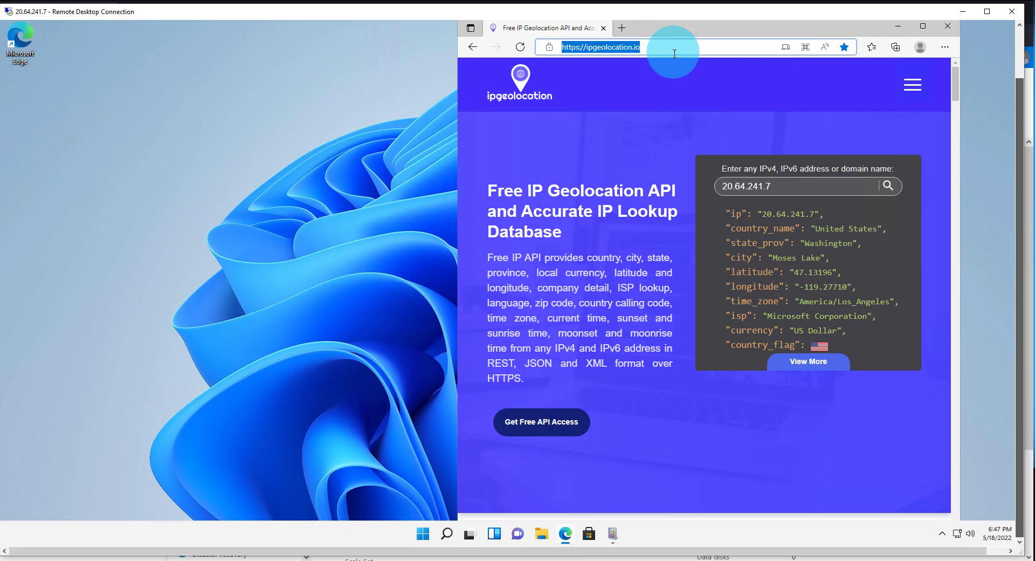
{"action": "type", "text": "https://github.com/RelaxingYogi/Sentinel-Securitylog.ps1/blob/a9af68e5b956b684d60d91e3b07a489c764b368b/SecurityLog"}
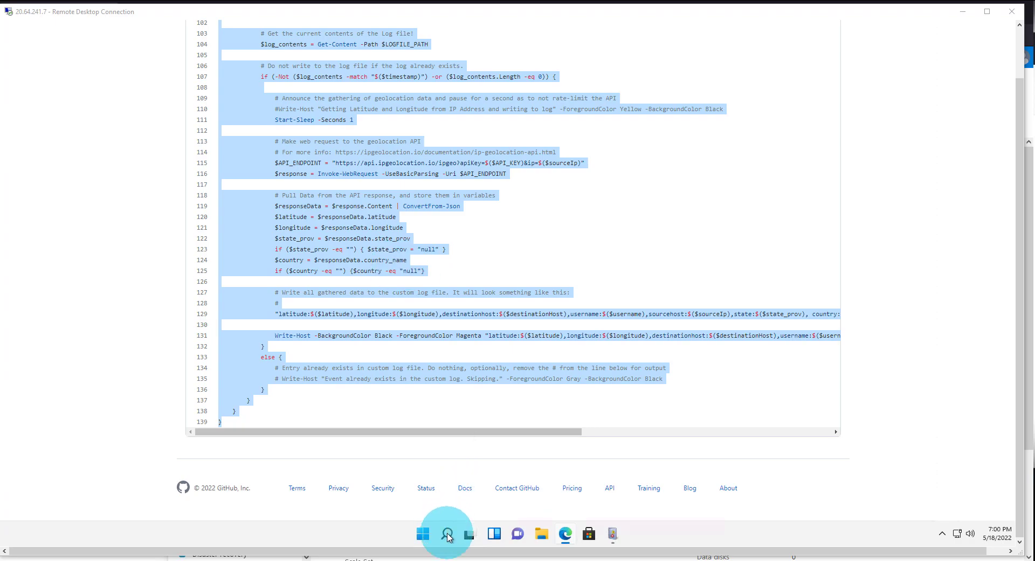
Search the remote machine for ise and open Windows PowerShell ISE
{"action": "left_click", "coordinate": [447, 534]}
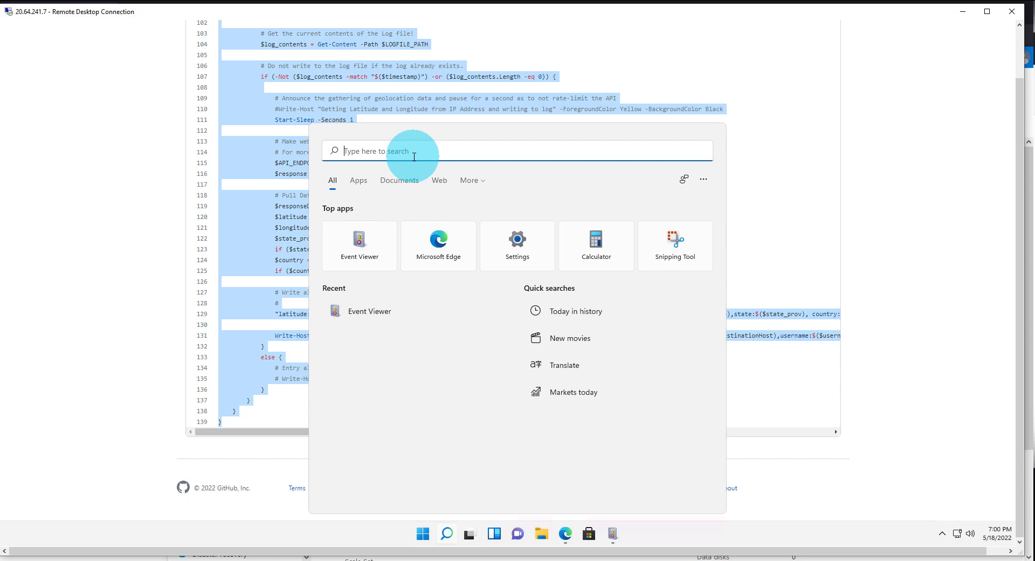
{"action": "type", "text": "is"}
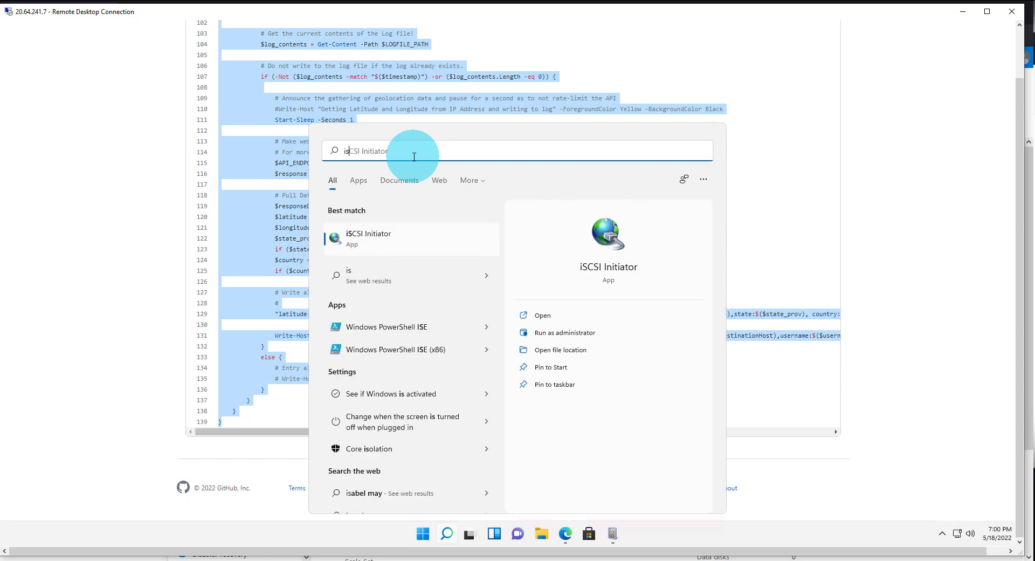
{"action": "type", "text": "e"}
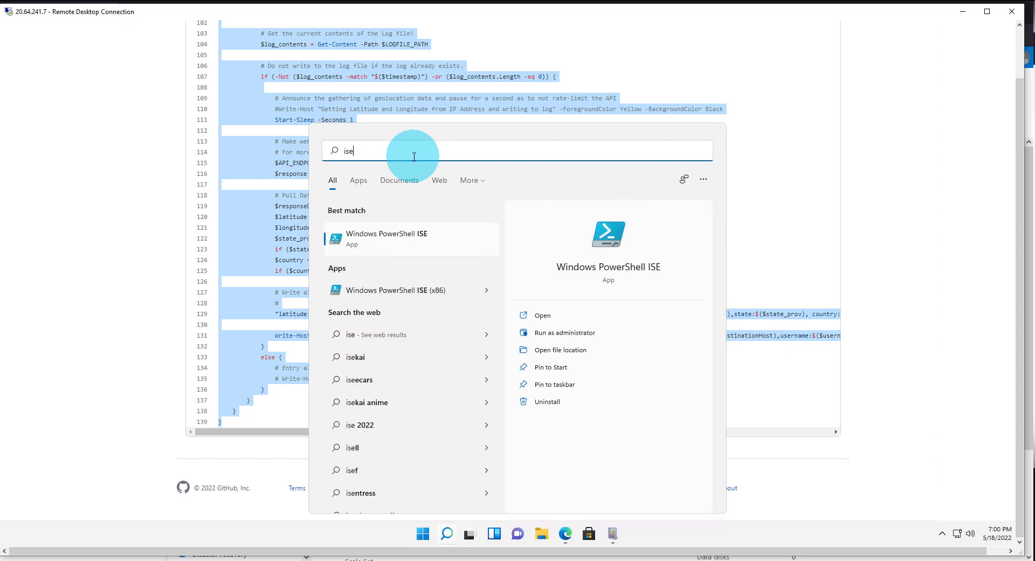
{"action": "left_click", "coordinate": [395, 238]}
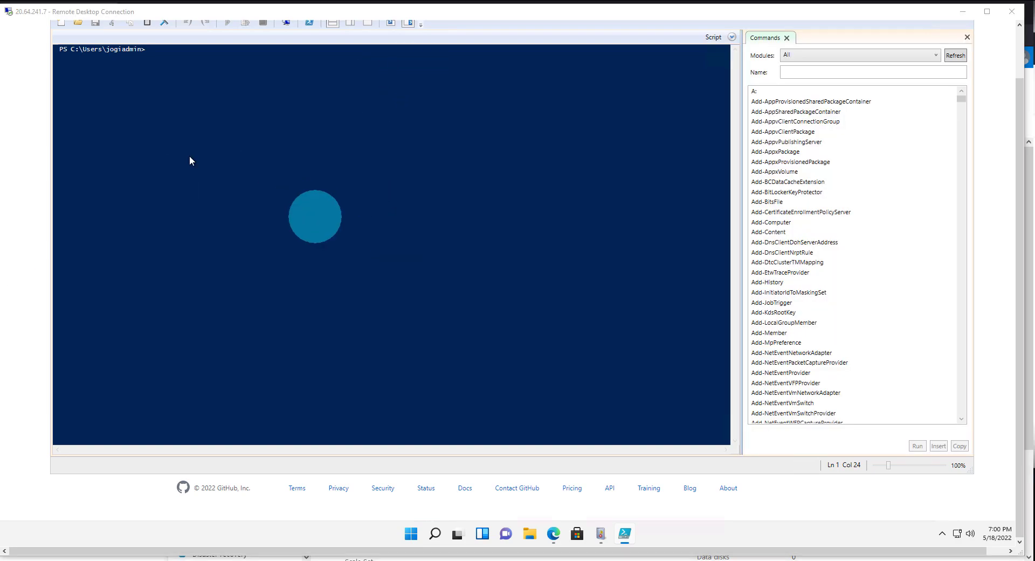
Create a new script in PowerShell ISE and paste the copied SecurityLog code into it
{"action": "left_click", "coordinate": [62, 26]}
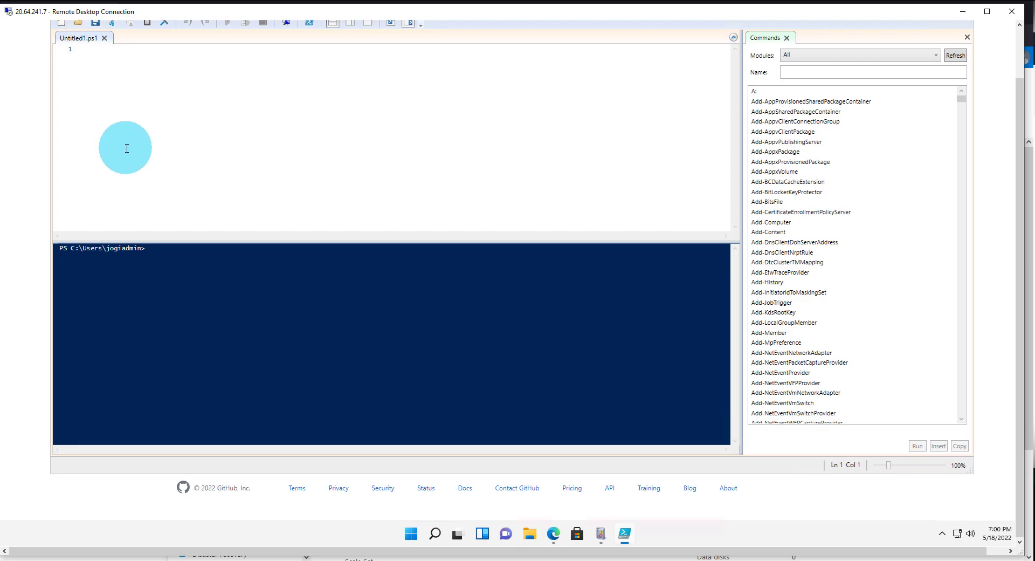
{"action": "key", "text": "ctrl+v"}
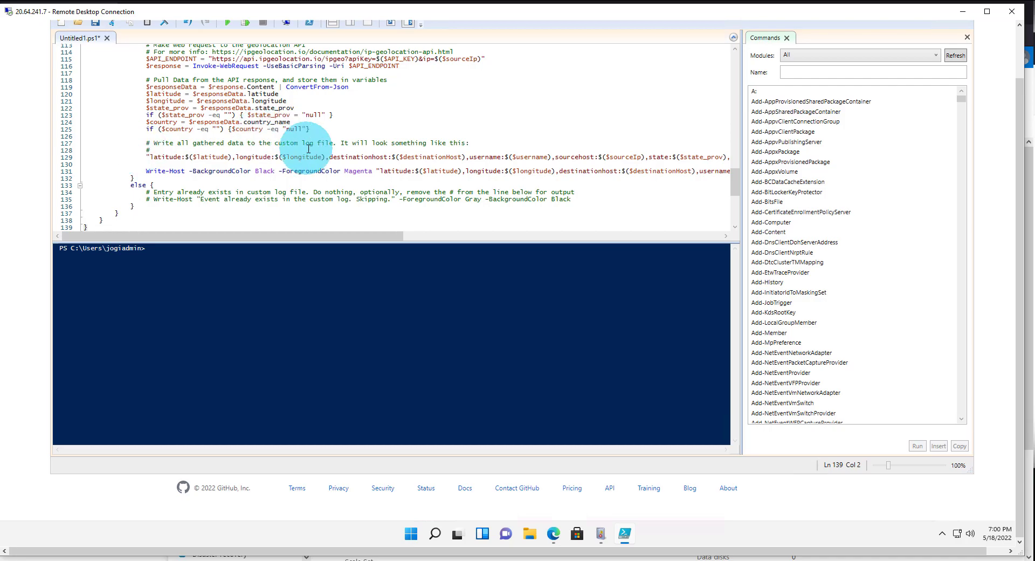
{"action": "scroll", "coordinate": [345, 145], "scroll_direction": "up", "scroll_amount": 1}
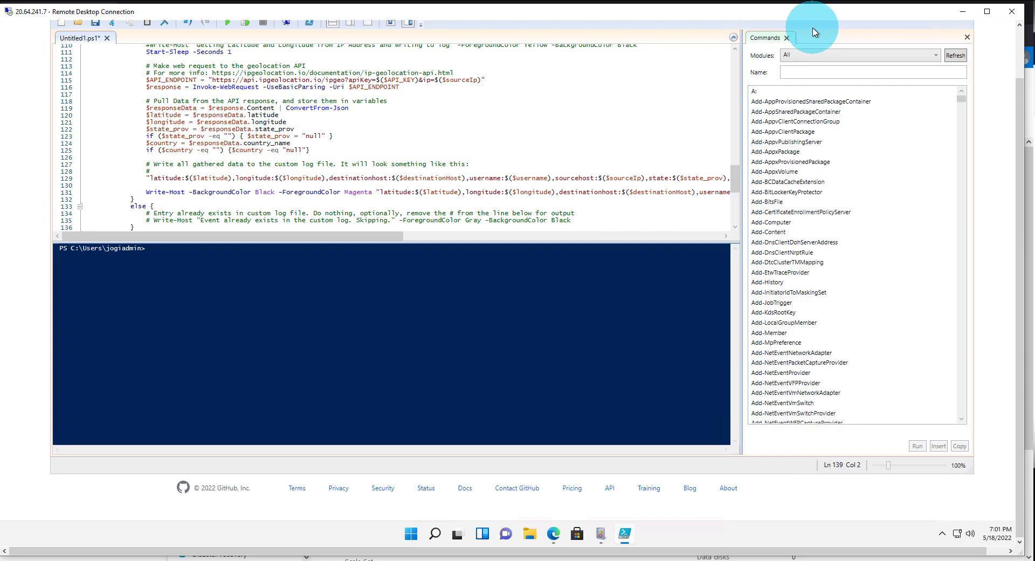
Save the script to the remote machine's Desktop as a PowerShell file named LogFile
{"action": "left_click_drag", "start_coordinate": [1020, 108], "coordinate": [1020, 90]}
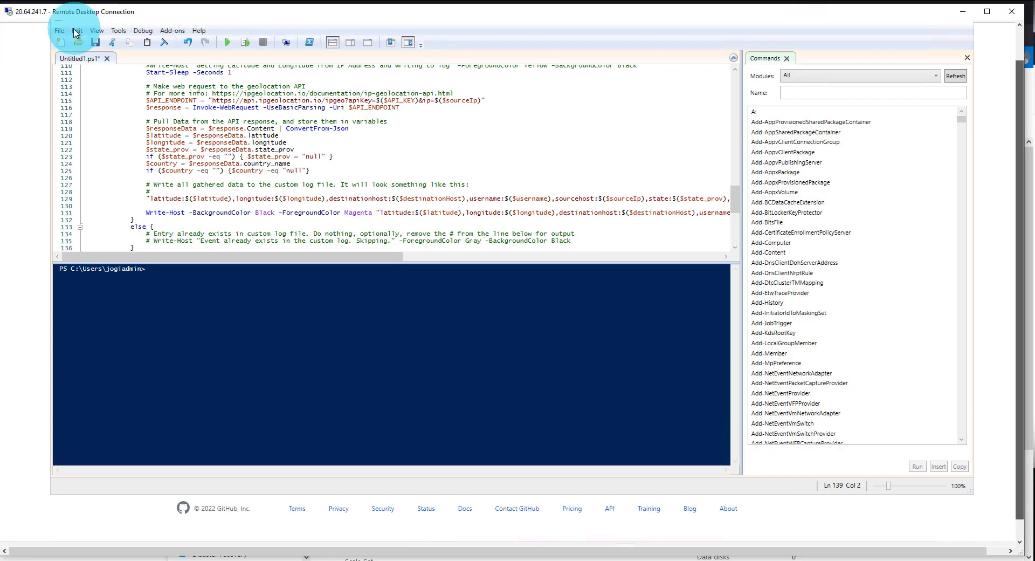
{"action": "left_click", "coordinate": [60, 31]}
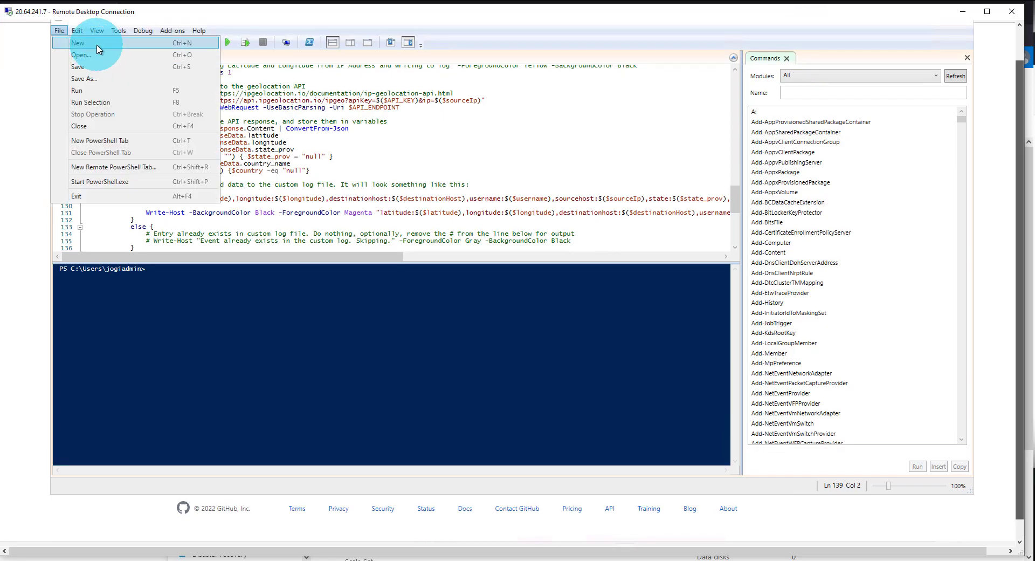
{"action": "left_click", "coordinate": [97, 79]}
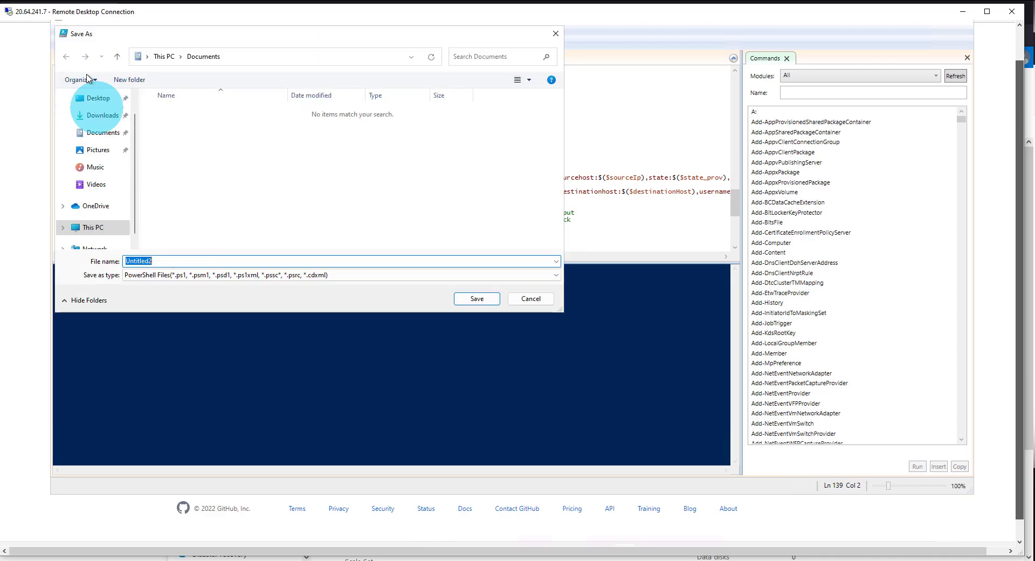
{"action": "left_click", "coordinate": [95, 98]}
{"action": "left_click", "coordinate": [191, 259]}
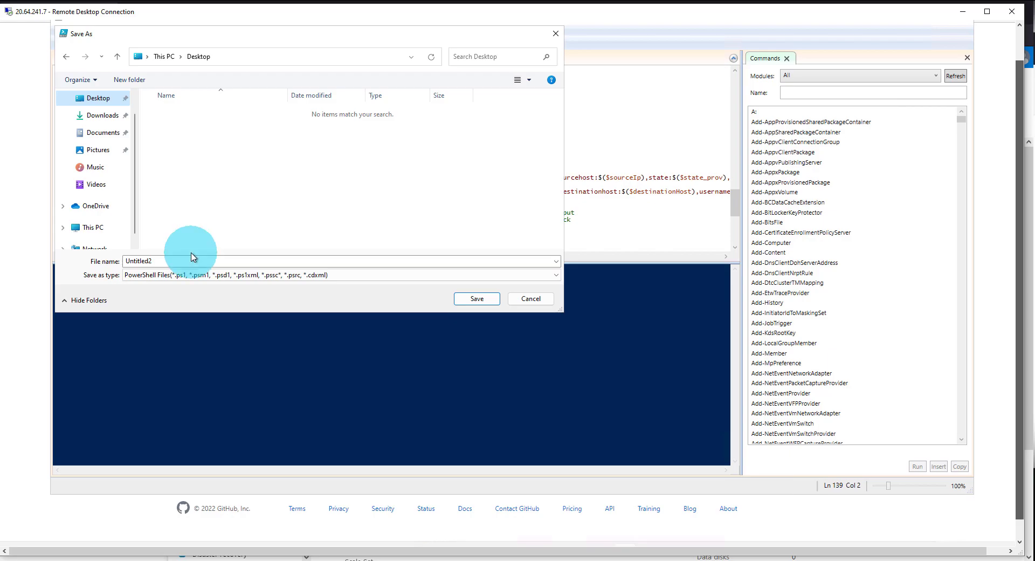
{"action": "left_click_drag", "start_coordinate": [192, 259], "coordinate": [103, 248]}
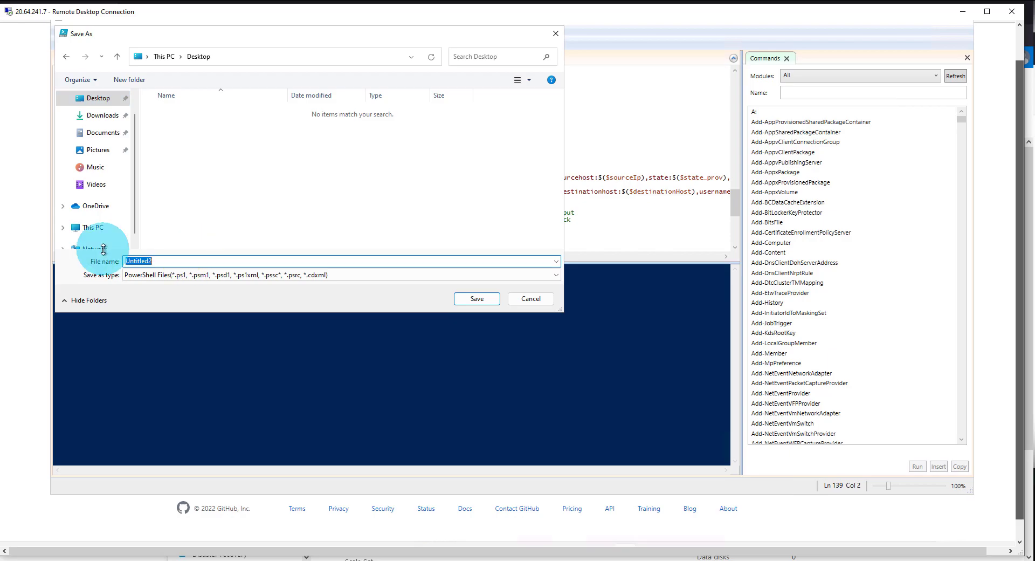
{"action": "type", "text": "LogFile"}
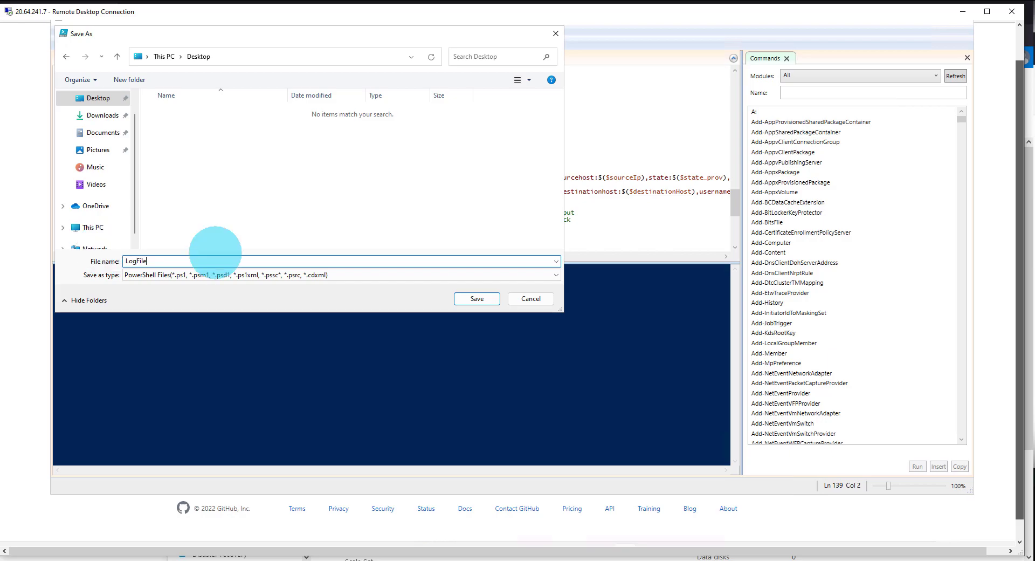
{"action": "left_click", "coordinate": [492, 302]}
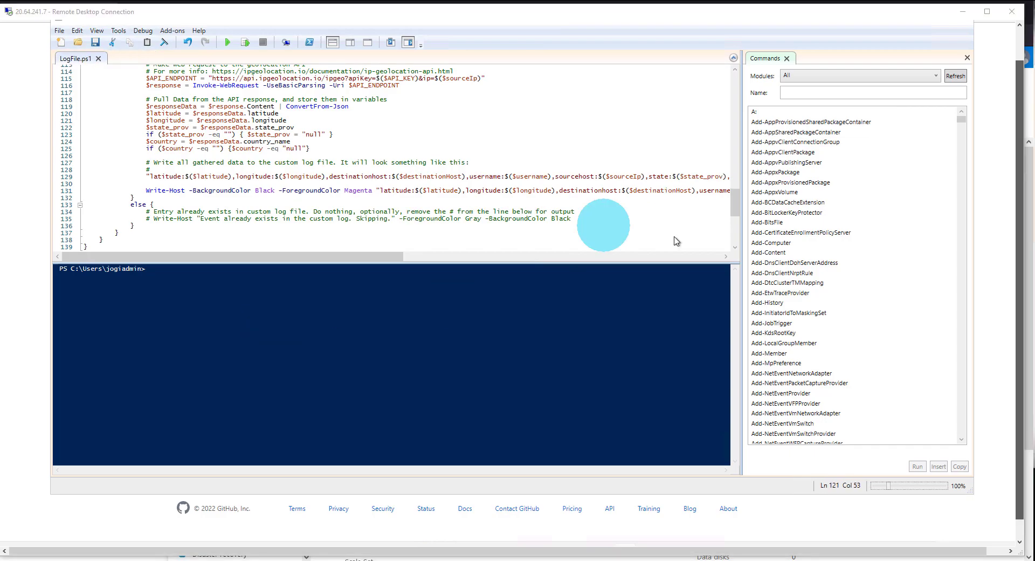
Close the Commands pane and enlarge the script text to 130%
{"action": "left_click", "coordinate": [968, 58]}
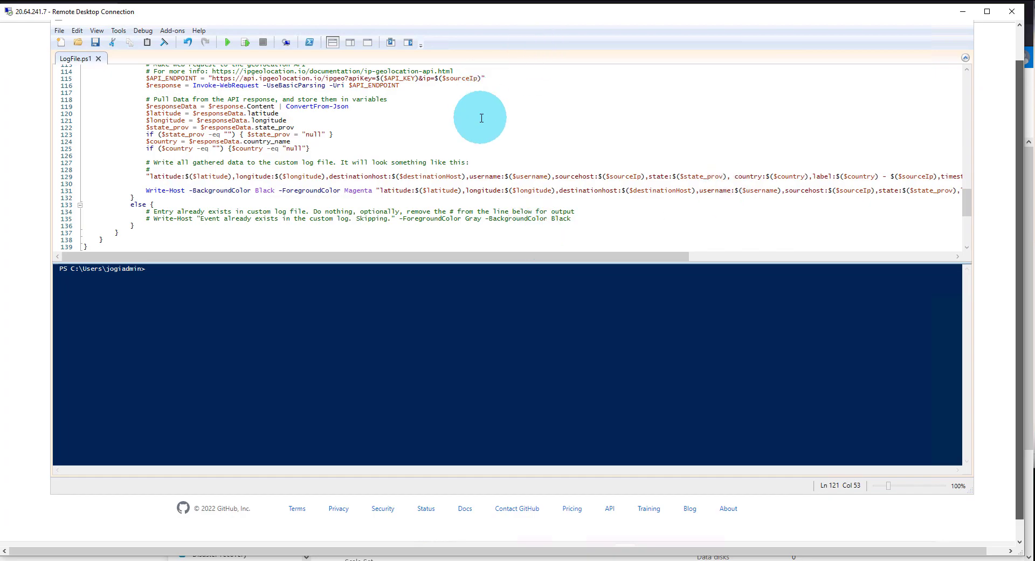
{"action": "scroll", "coordinate": [482, 119], "scroll_direction": "up", "scroll_amount": 3}
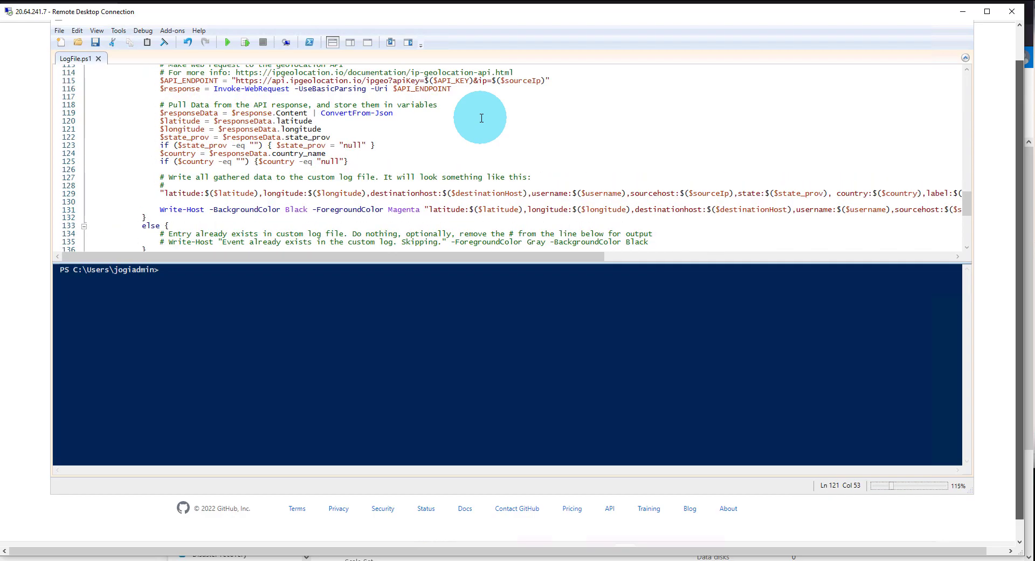
{"action": "scroll", "coordinate": [482, 118], "scroll_direction": "up", "scroll_amount": 2}
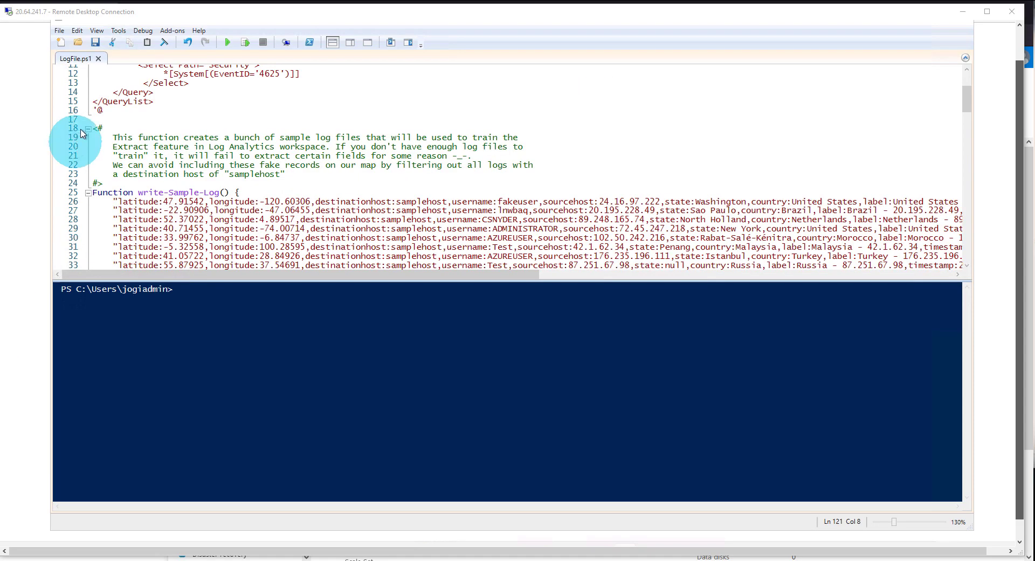
Collapse the write-Sample-Log function, its comment block and the infinite while loop, and go back to the script's first lines
{"action": "left_click", "coordinate": [88, 193]}
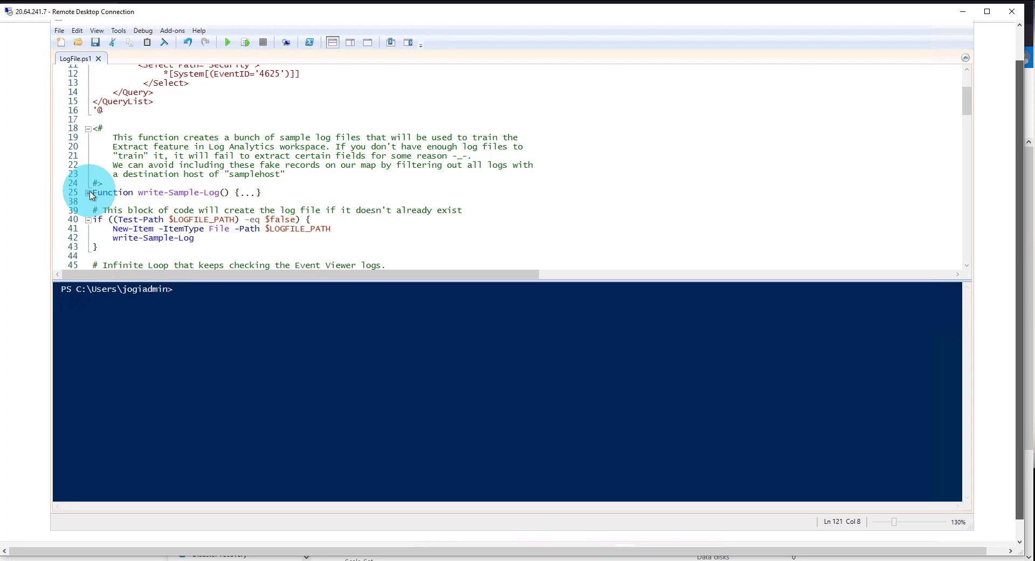
{"action": "left_click", "coordinate": [88, 129]}
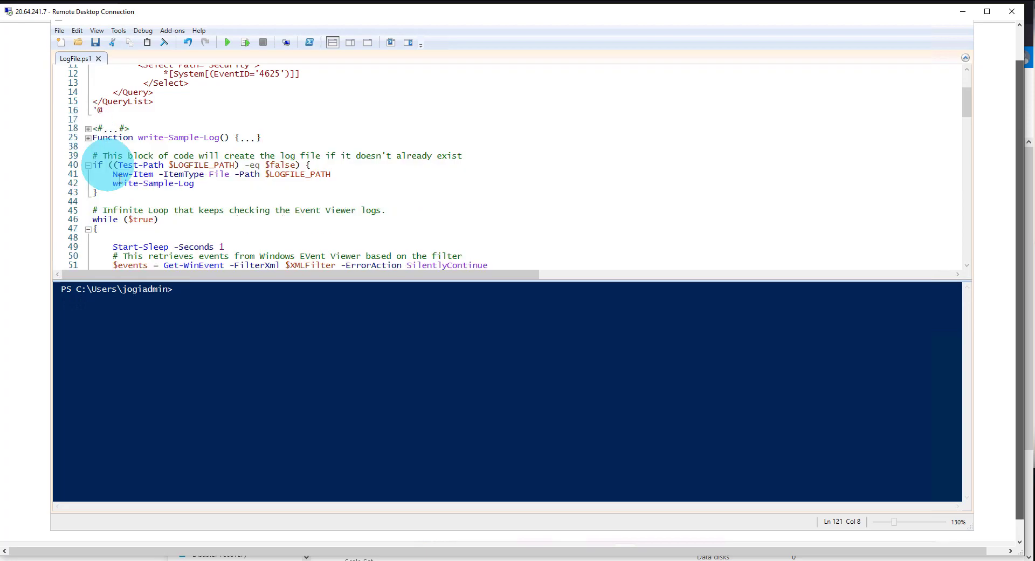
{"action": "scroll", "coordinate": [111, 215], "scroll_direction": "down", "scroll_amount": 2}
{"action": "scroll", "coordinate": [112, 221], "scroll_direction": "down", "scroll_amount": 1}
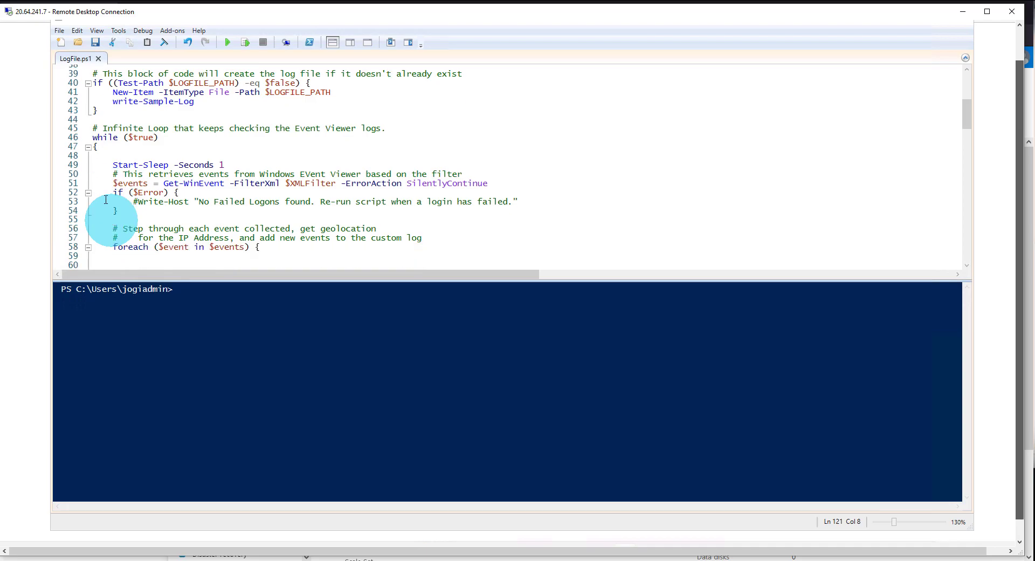
{"action": "left_click", "coordinate": [88, 146]}
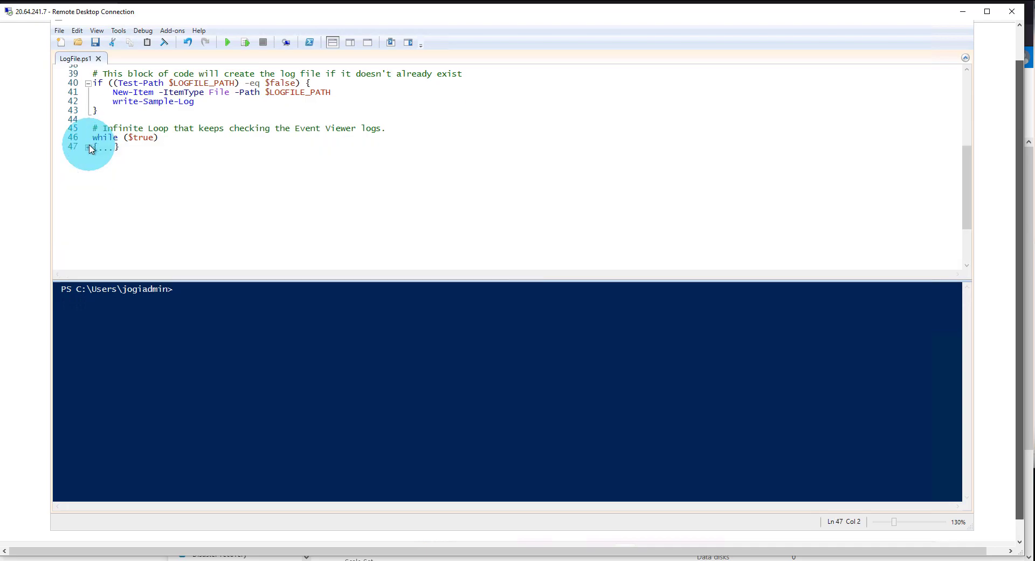
{"action": "scroll", "coordinate": [142, 175], "scroll_direction": "up", "scroll_amount": 7}
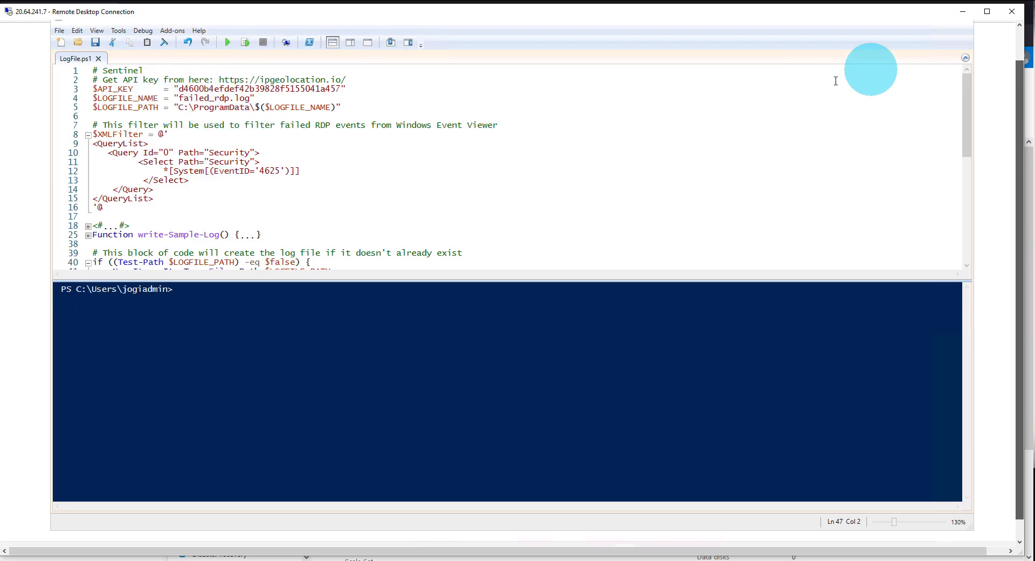
Maximise the Remote Desktop session and restore the Edge browser to a smaller window over the script
{"action": "left_click", "coordinate": [993, 70]}
{"action": "left_click", "coordinate": [988, 12]}
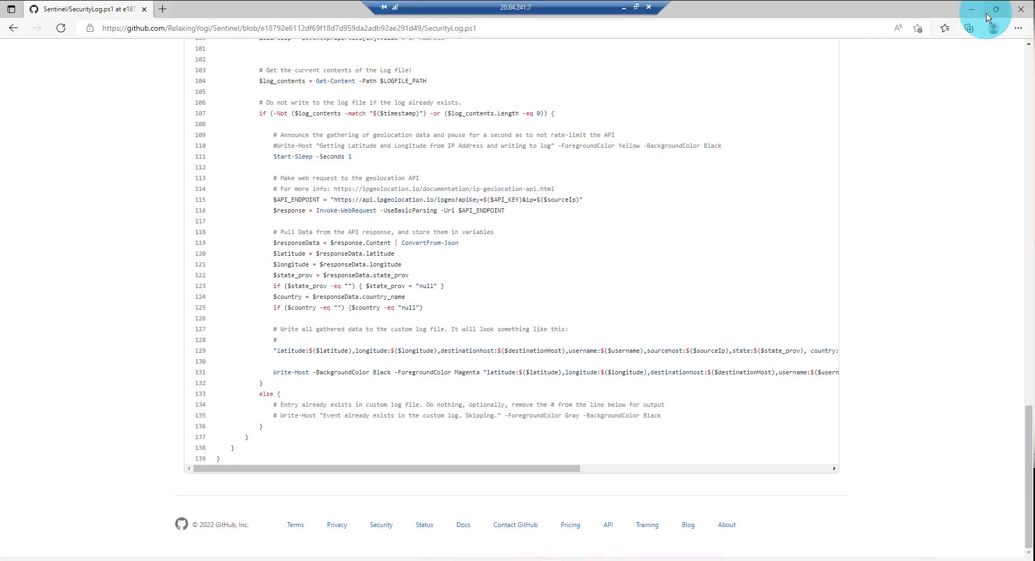
{"action": "left_click", "coordinate": [996, 10]}
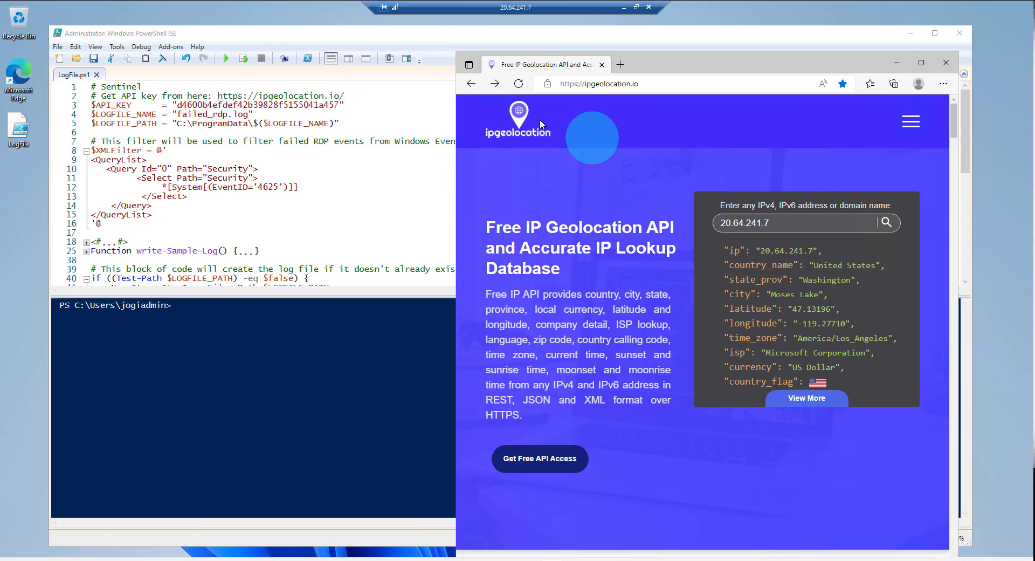
Locate the API_KEY line in the script and open the Sign Up page on ipgeolocation.io
{"action": "left_click", "coordinate": [162, 104]}
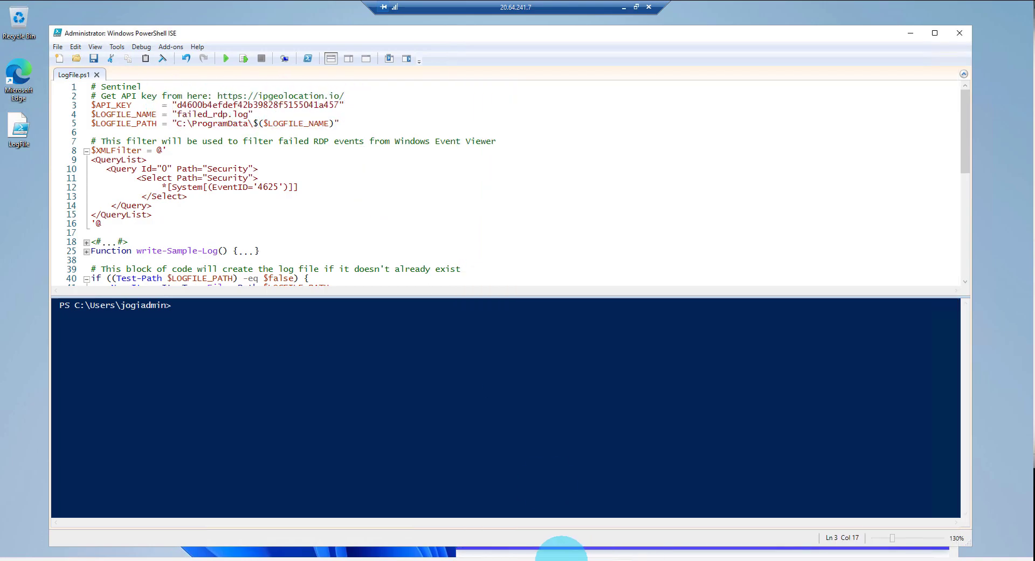
{"action": "left_click", "coordinate": [554, 559]}
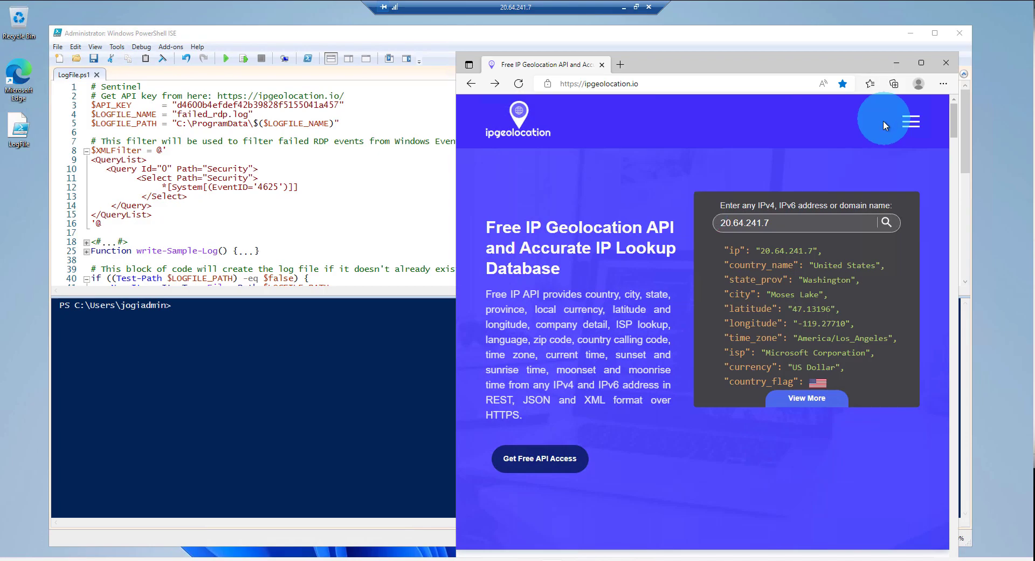
{"action": "left_click", "coordinate": [910, 123]}
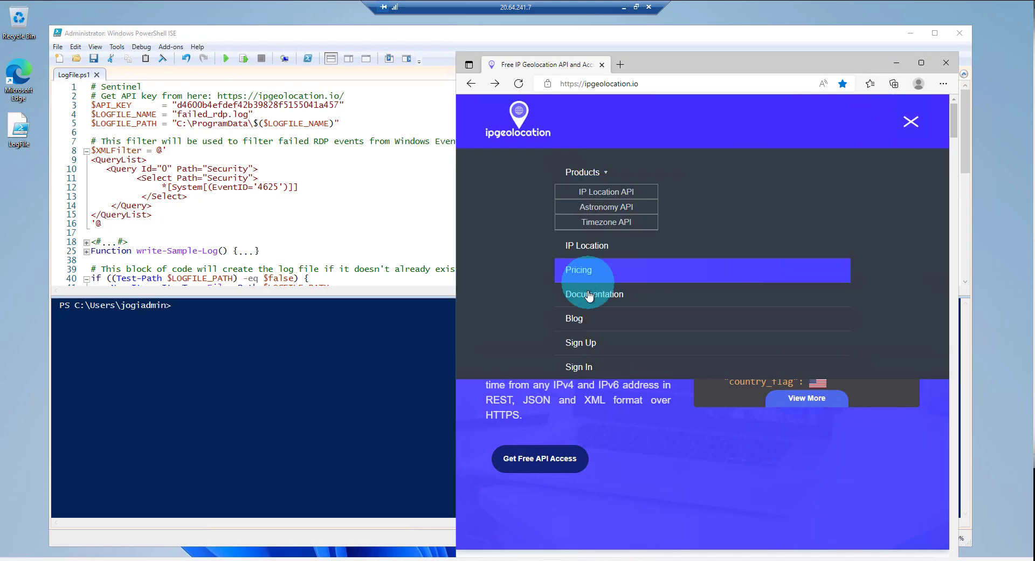
{"action": "left_click", "coordinate": [582, 343]}
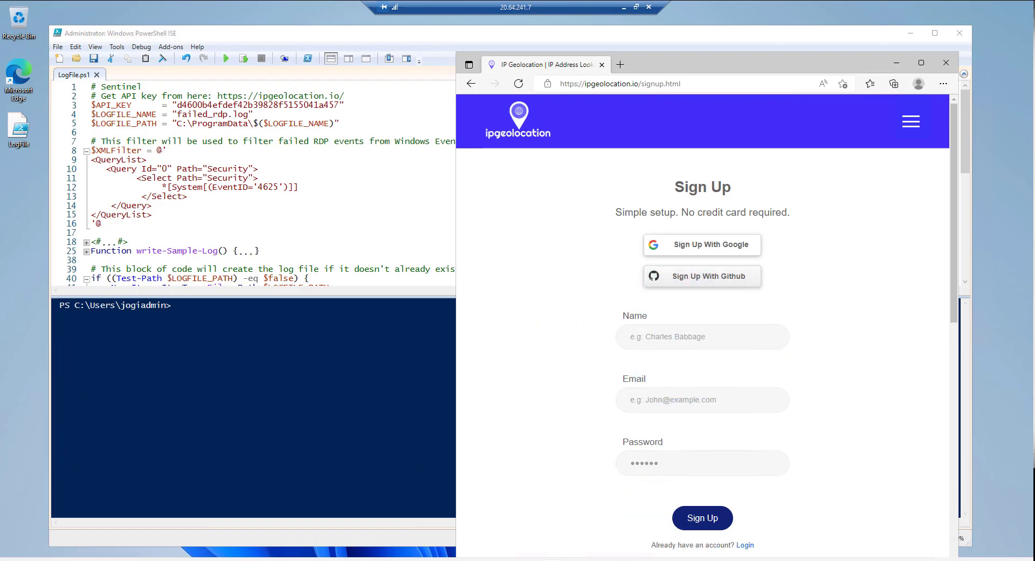
Minimise the browser and replace the API_KEY value in the script with the new ipgeolocation.io API key
{"action": "key", "text": "alt+Left"}
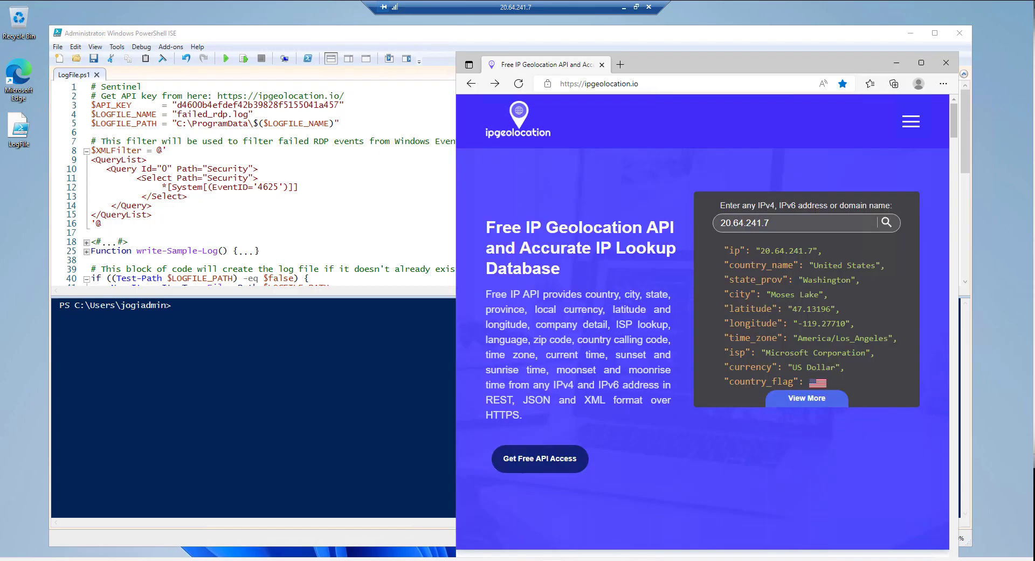
{"action": "left_click", "coordinate": [897, 64]}
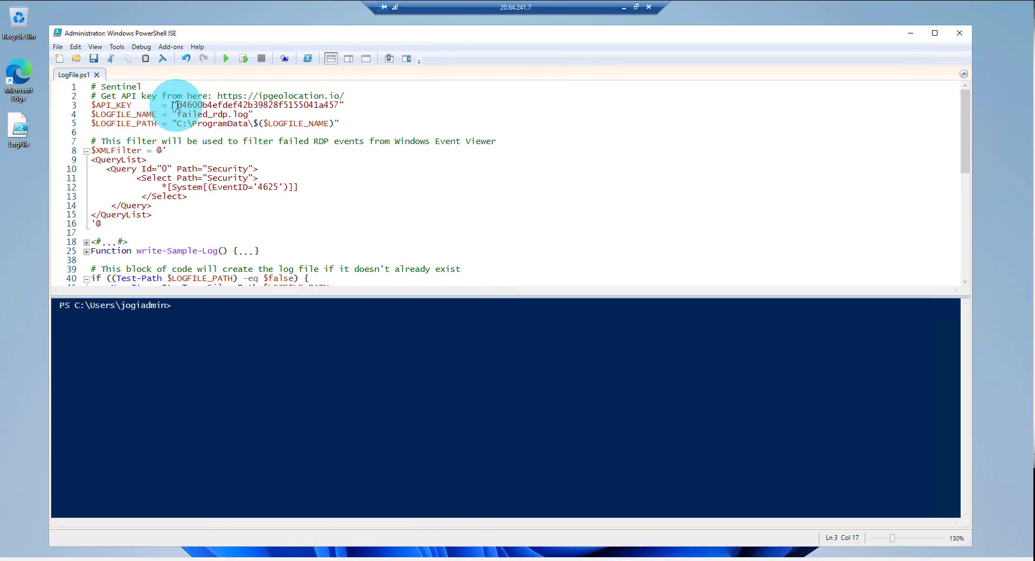
{"action": "left_click_drag", "start_coordinate": [174, 106], "coordinate": [347, 104]}
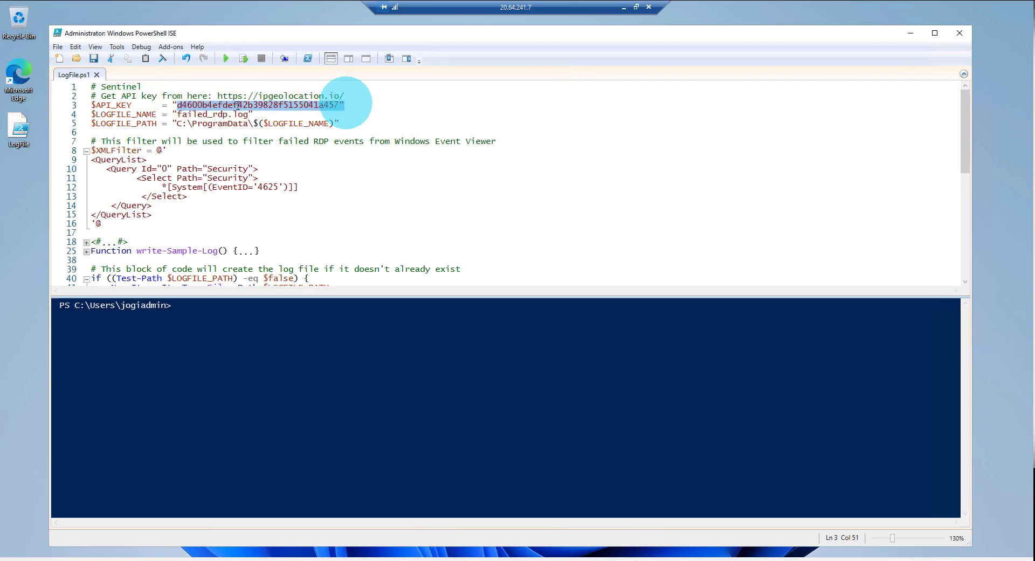
{"action": "left_click", "coordinate": [177, 105]}
{"action": "left_click_drag", "start_coordinate": [177, 105], "coordinate": [344, 103]}
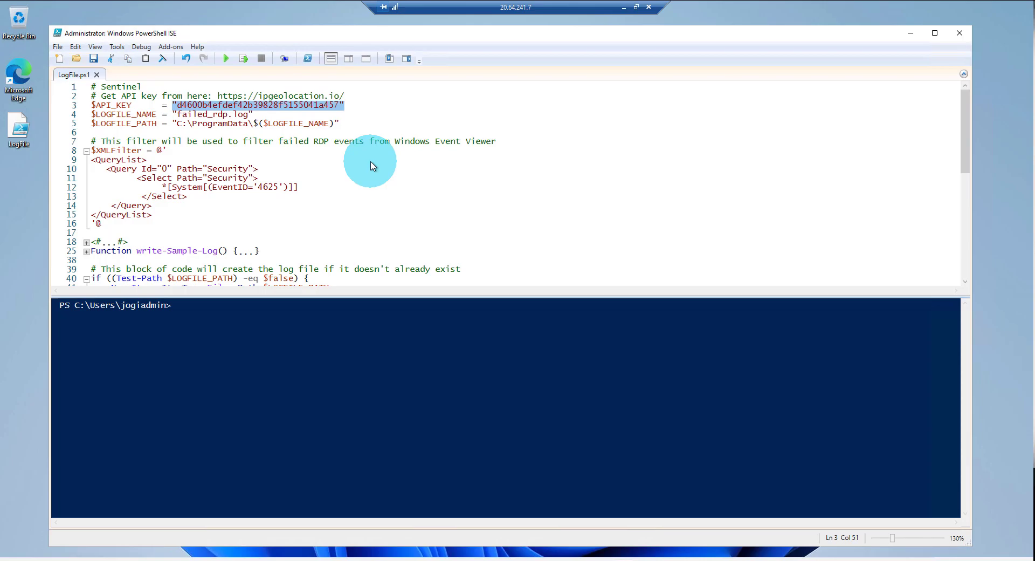
{"action": "key", "text": "ctrl+v"}
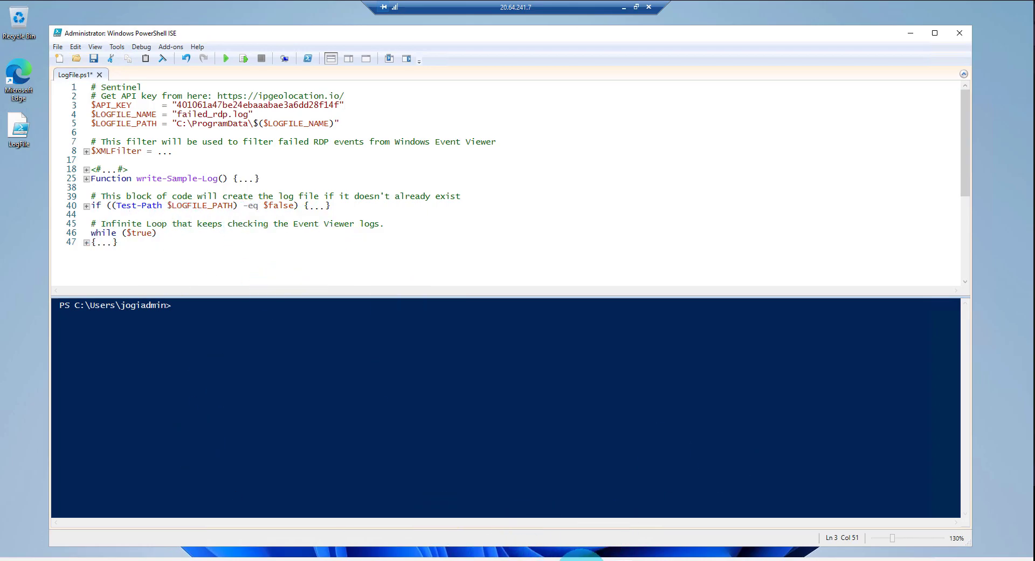
Check the Security log in Event Viewer, then examine the script's LOGFILE_NAME and LOGFILE_PATH lines
{"action": "left_click", "coordinate": [595, 557]}
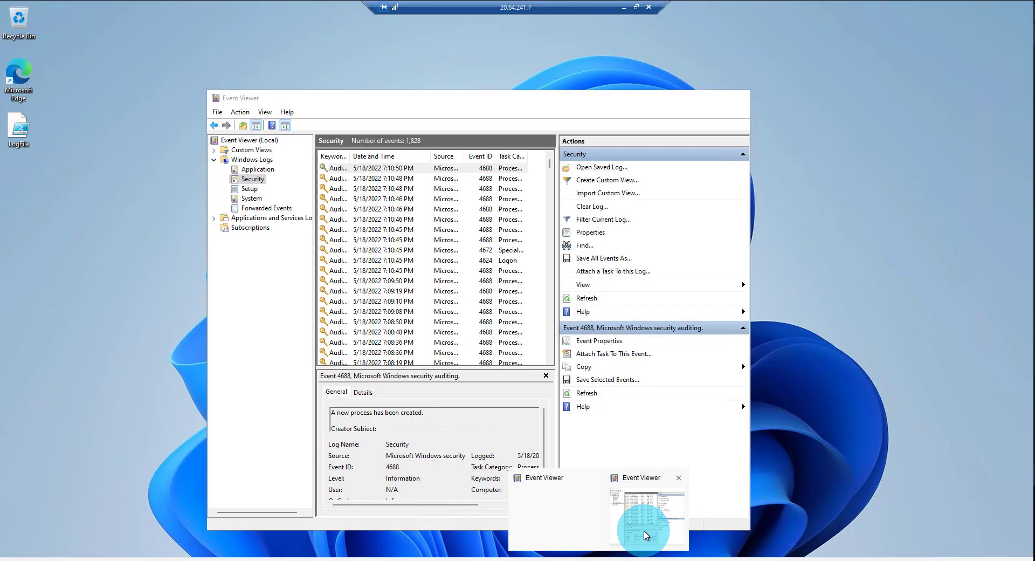
{"action": "left_click", "coordinate": [647, 535]}
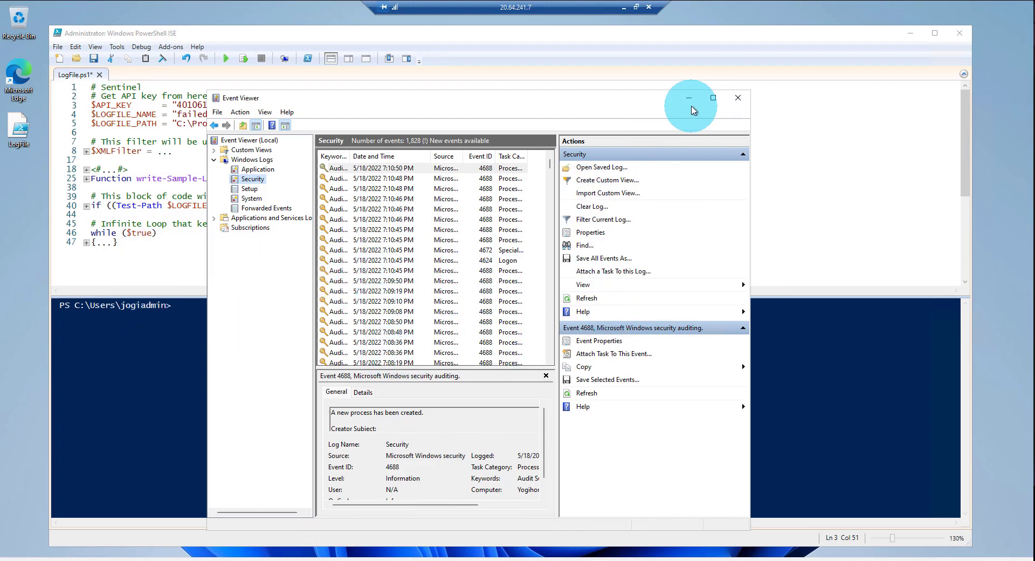
{"action": "left_click", "coordinate": [688, 97]}
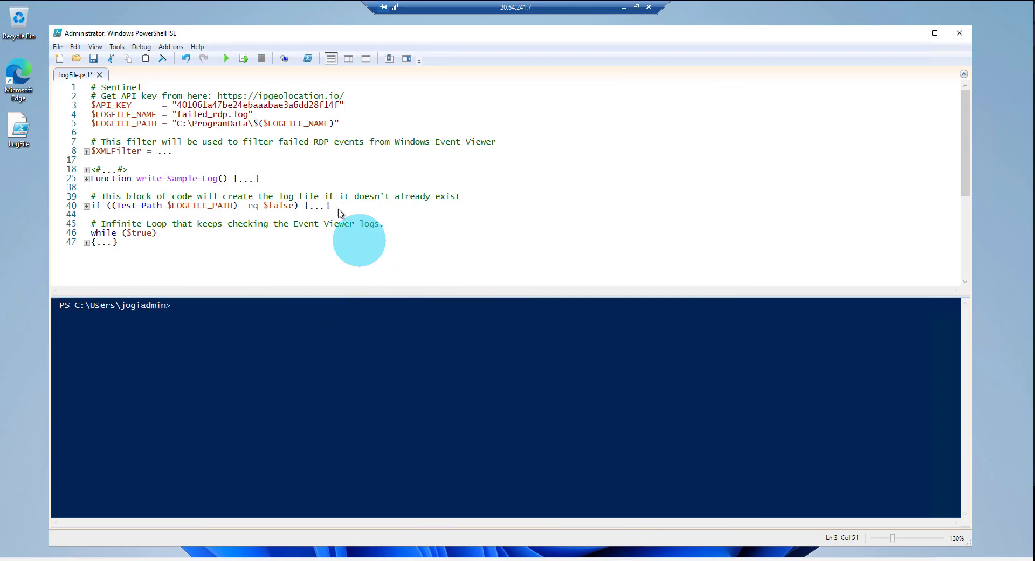
{"action": "left_click", "coordinate": [173, 115]}
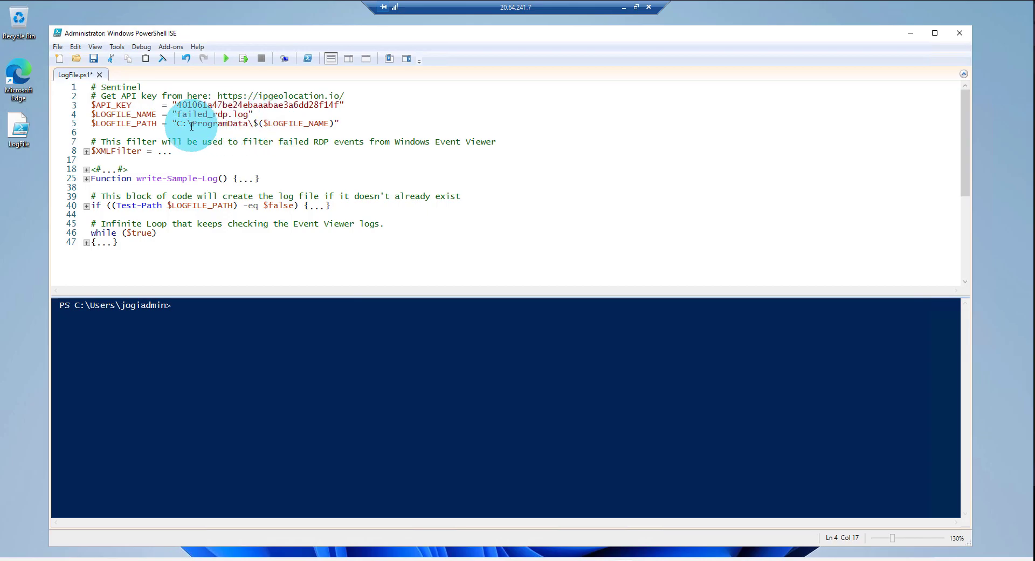
{"action": "left_click_drag", "start_coordinate": [182, 124], "coordinate": [240, 130]}
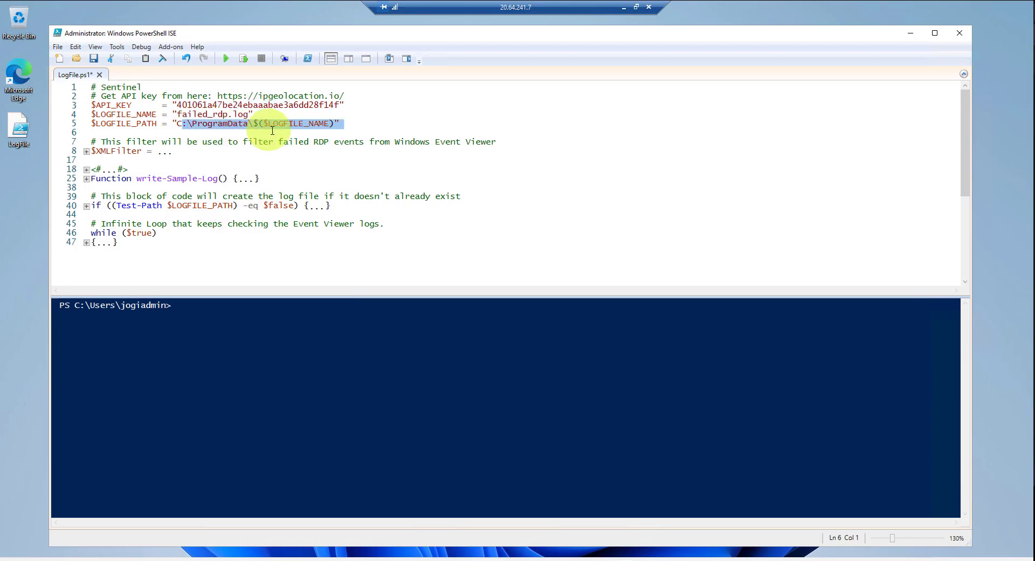
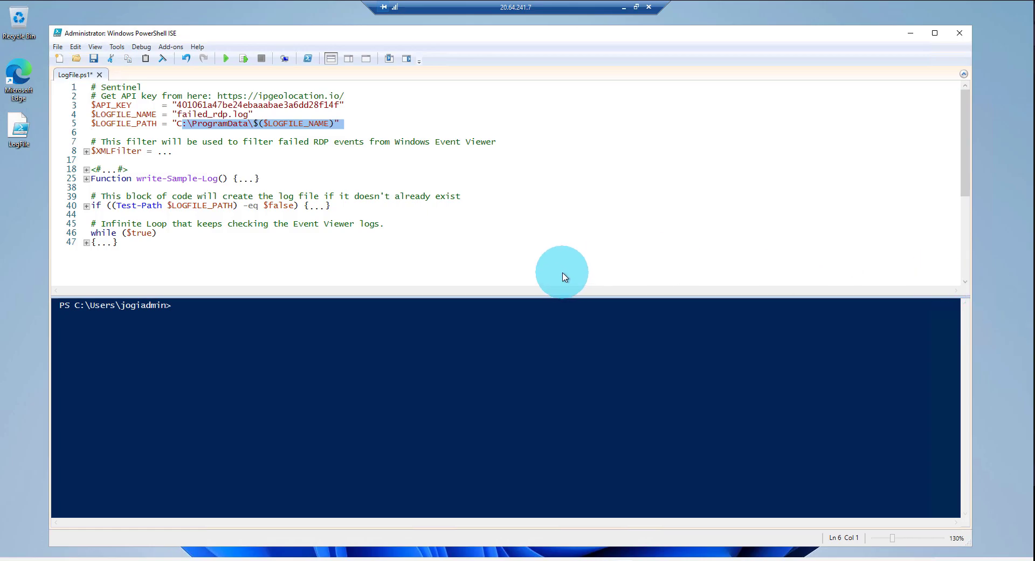
Run the LogFile.ps1 script and accept saving its changes
{"action": "left_click", "coordinate": [308, 114]}
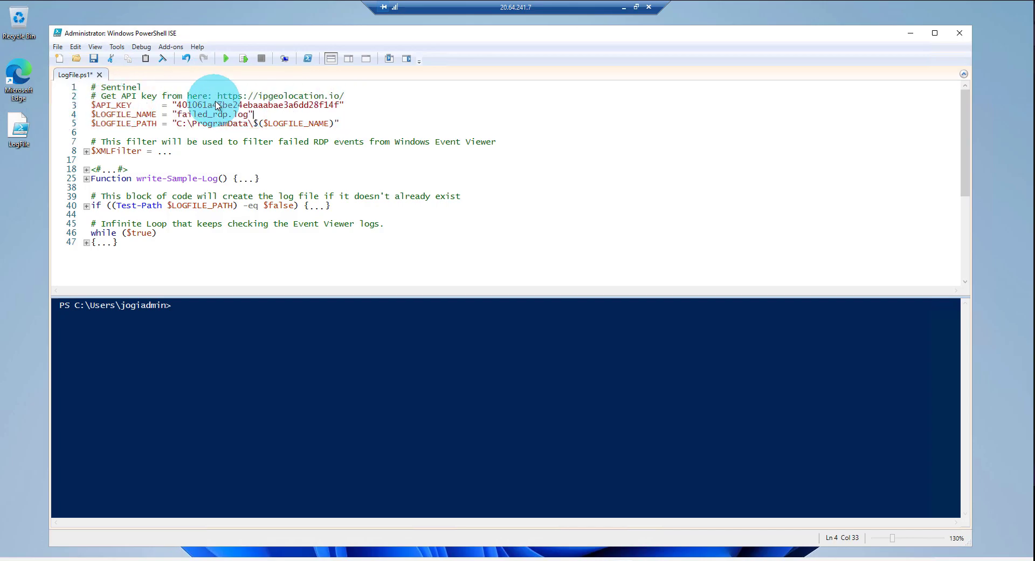
{"action": "left_click", "coordinate": [226, 61]}
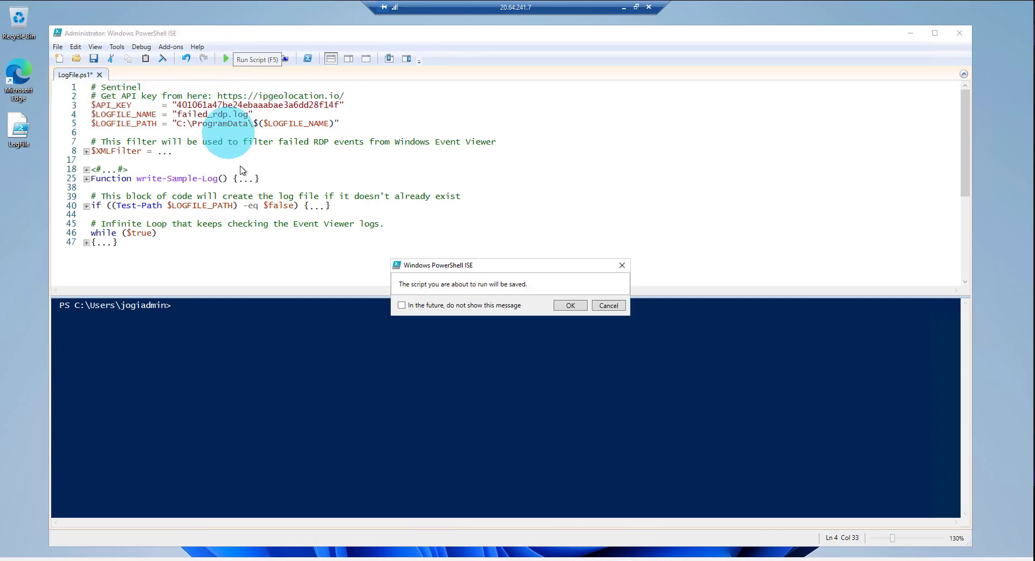
{"action": "left_click", "coordinate": [562, 302]}
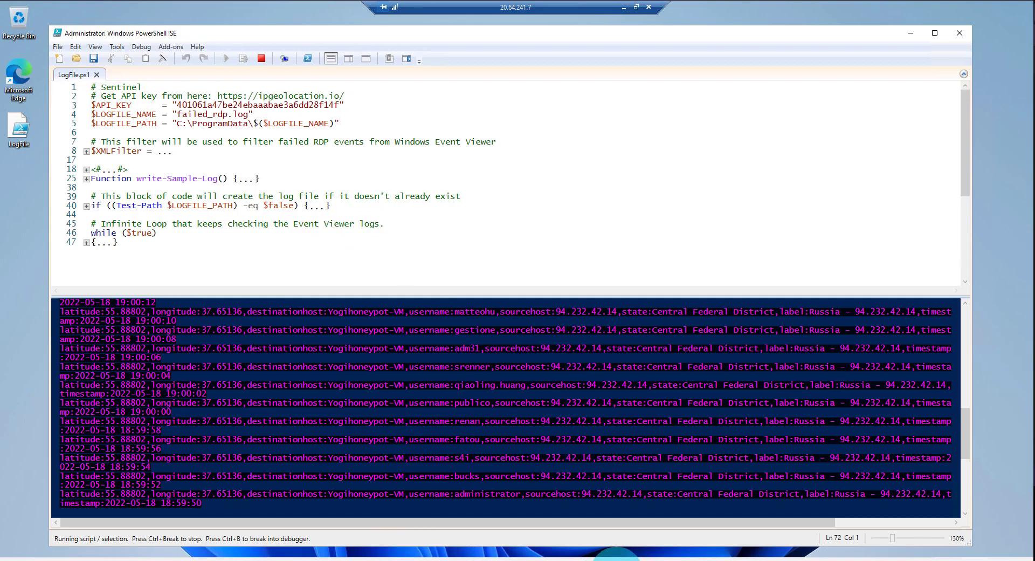
Bring Event Viewer back up and look through the Security log for failed logon events
{"action": "left_click", "coordinate": [623, 553]}
{"action": "left_click", "coordinate": [641, 544]}
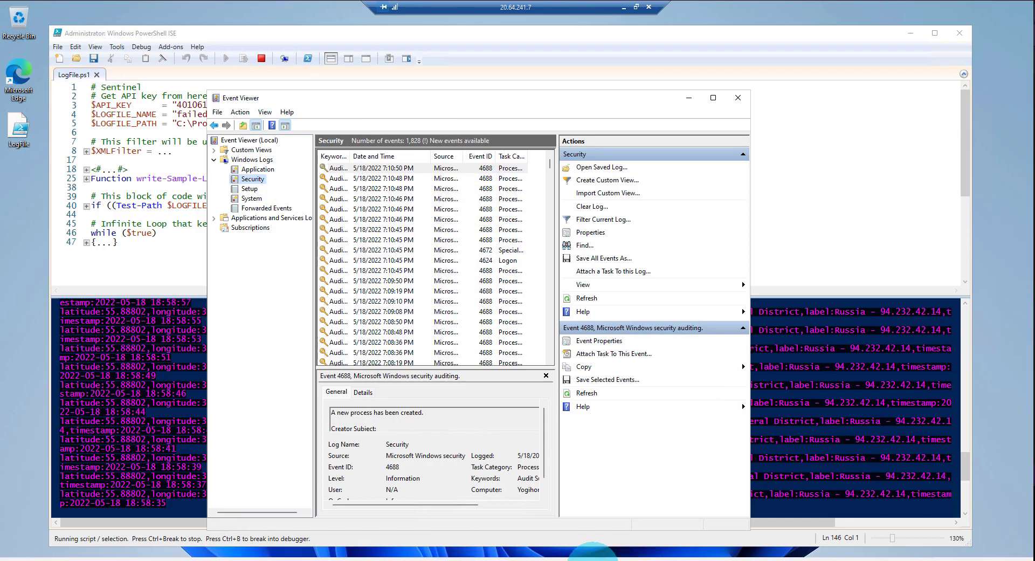
{"action": "left_click", "coordinate": [548, 560]}
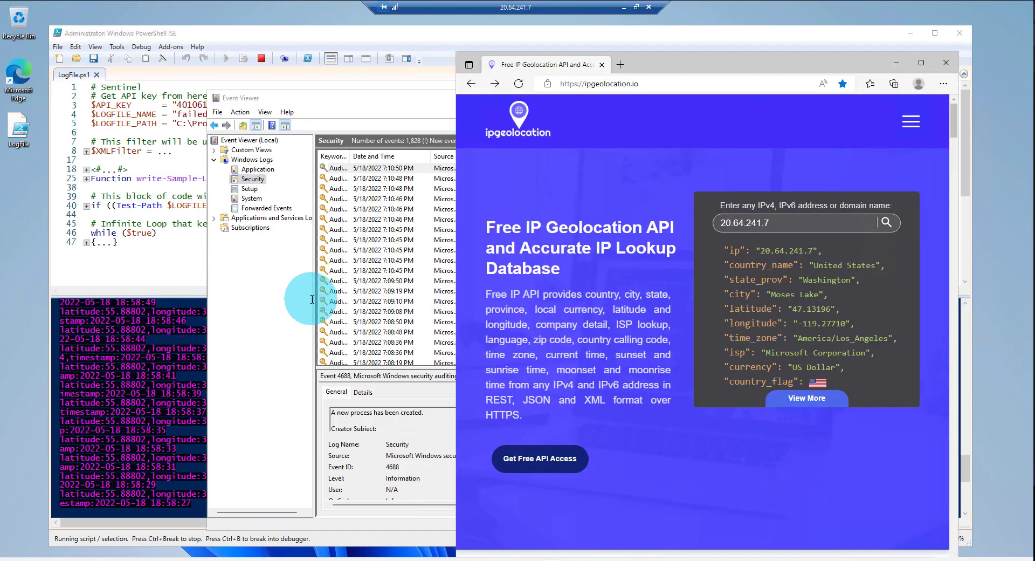
{"action": "left_click", "coordinate": [287, 315]}
{"action": "scroll", "coordinate": [478, 268], "scroll_direction": "down", "scroll_amount": 5}
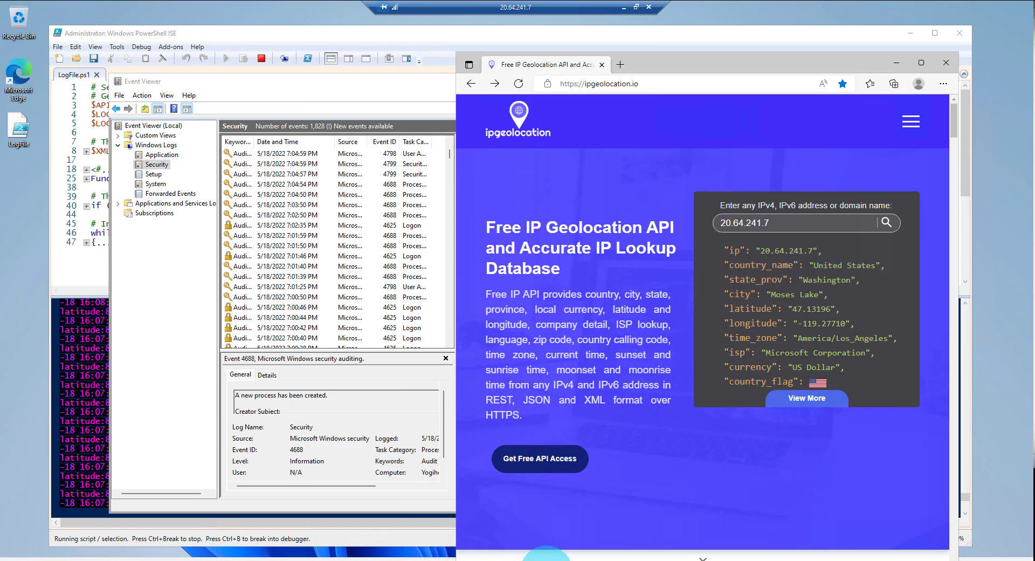
Show the C:\ProgramData folder and open the failed_rdp log file in Notepad
{"action": "left_click", "coordinate": [368, 560]}
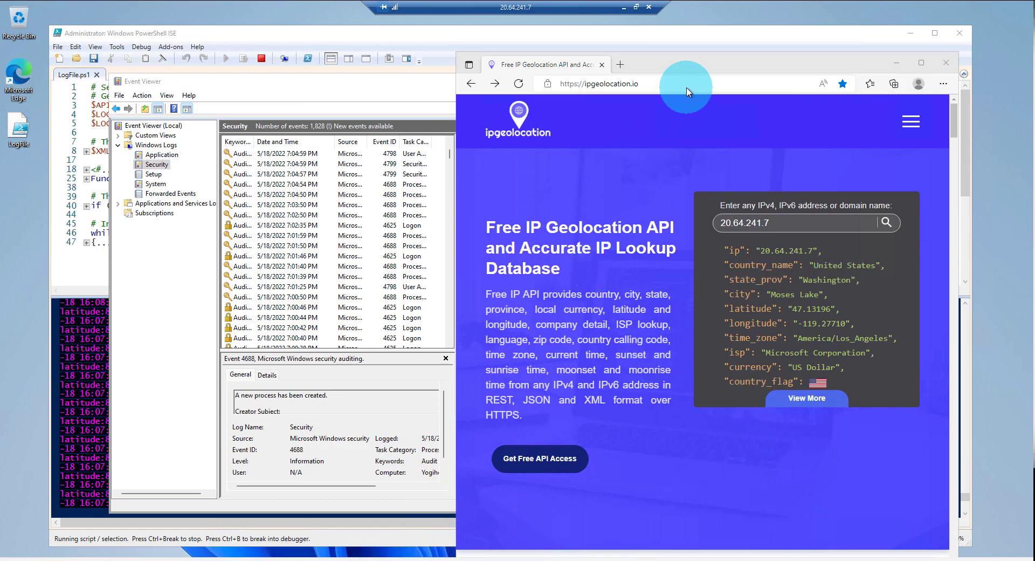
{"action": "left_click", "coordinate": [707, 67]}
{"action": "left_click_drag", "start_coordinate": [709, 70], "coordinate": [687, 58]}
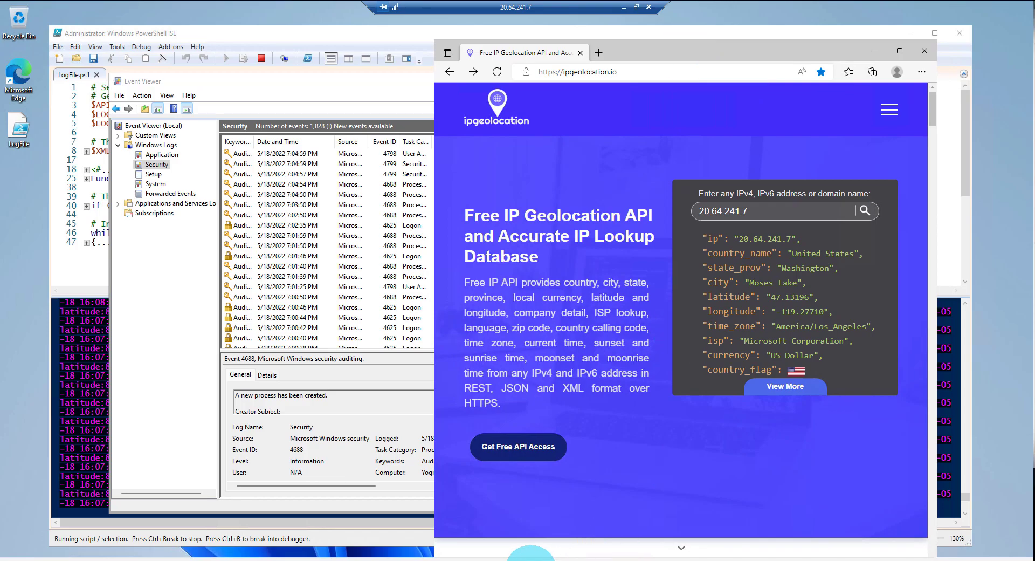
{"action": "left_click", "coordinate": [531, 558]}
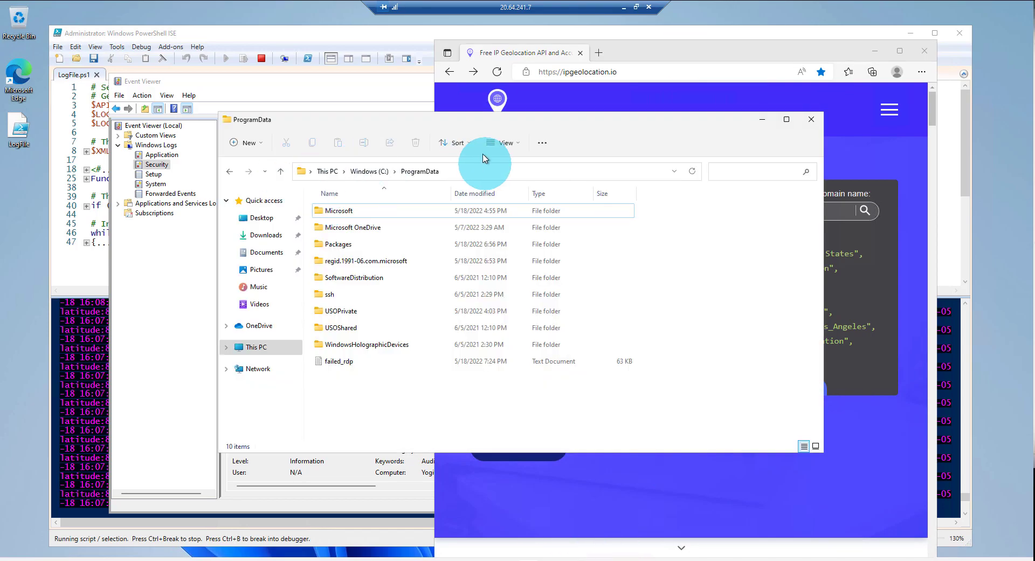
{"action": "left_click_drag", "start_coordinate": [471, 125], "coordinate": [550, 131]}
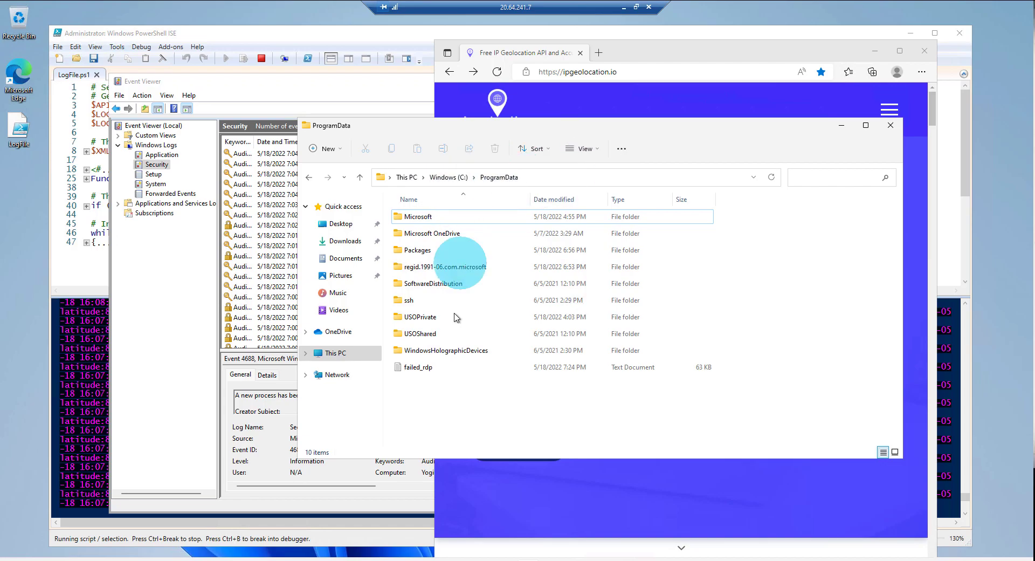
{"action": "double_click", "coordinate": [424, 370]}
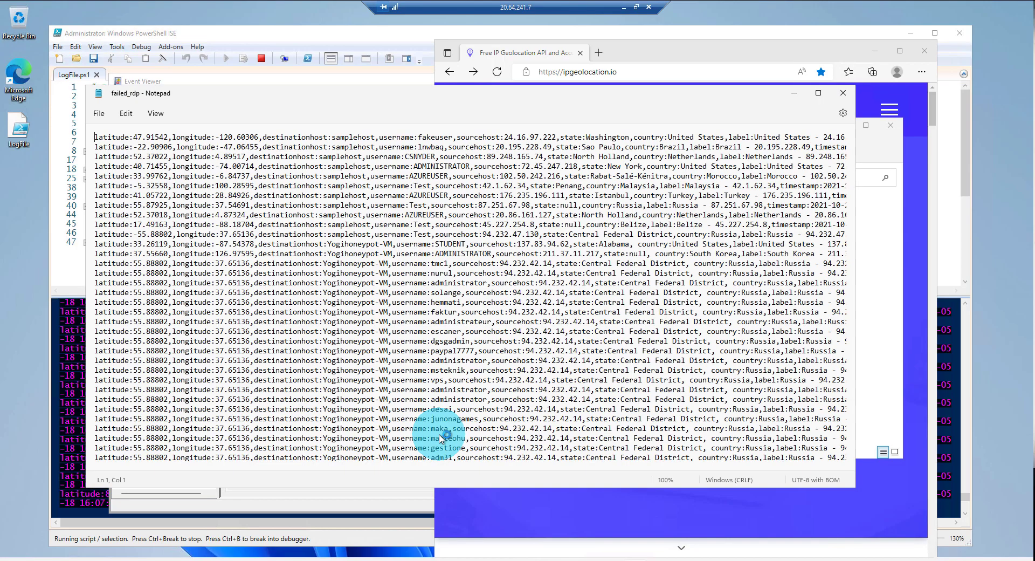
Examine the logged logon attempts throughout the failed_rdp file and reduce its text zoom to 80%
{"action": "scroll", "coordinate": [455, 342], "scroll_direction": "down", "scroll_amount": 6}
{"action": "scroll", "coordinate": [455, 342], "scroll_direction": "down", "scroll_amount": 20}
{"action": "scroll", "coordinate": [455, 342], "scroll_direction": "down", "scroll_amount": 20}
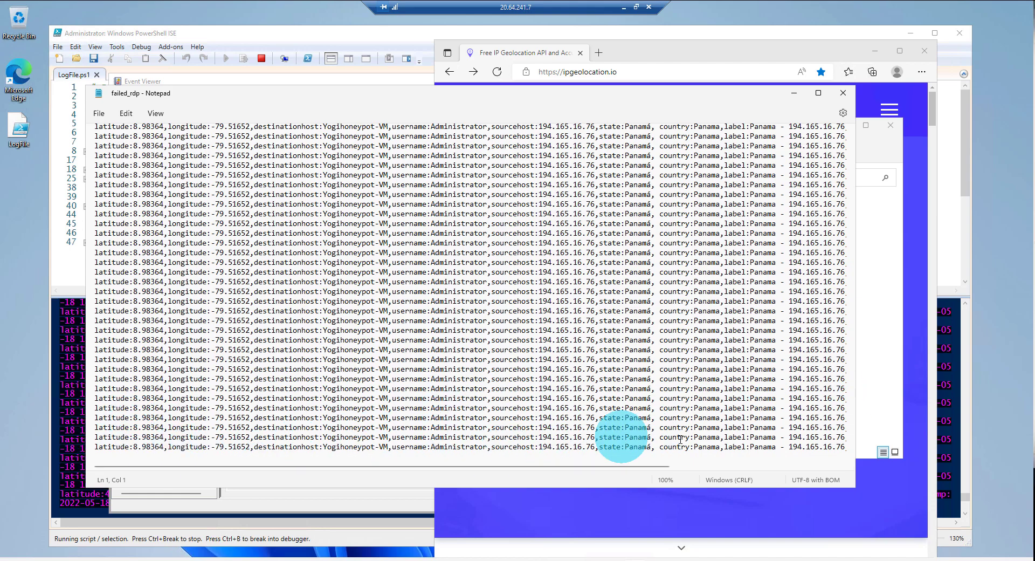
{"action": "scroll", "coordinate": [710, 381], "scroll_direction": "up", "scroll_amount": 10}
{"action": "scroll", "coordinate": [494, 294], "scroll_direction": "up", "scroll_amount": 15}
{"action": "scroll", "coordinate": [289, 300], "scroll_direction": "up", "scroll_amount": 3}
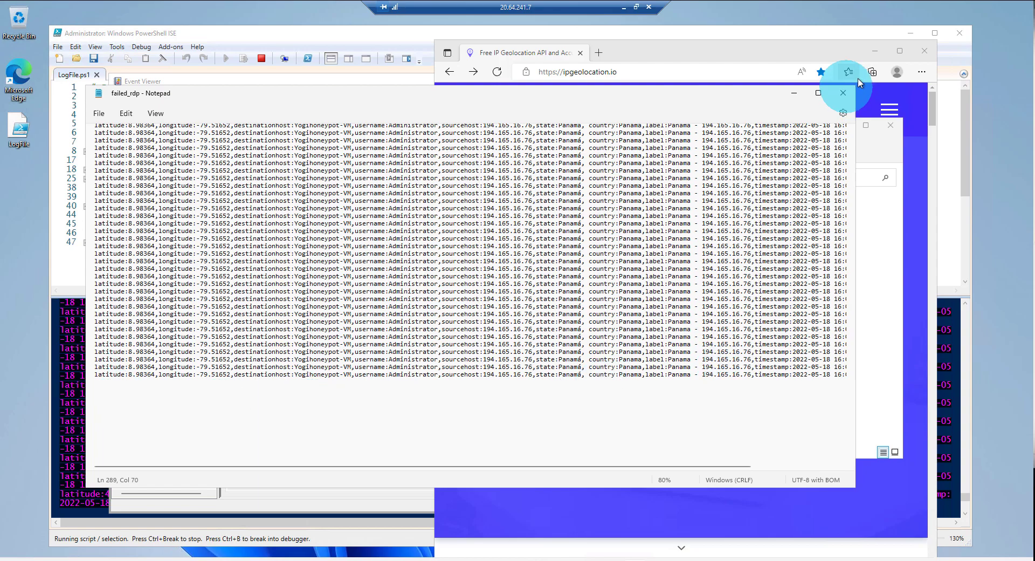
Minimise every window covering the running script and reduce the PowerShell ISE text zoom to 115%
{"action": "left_click", "coordinate": [876, 52]}
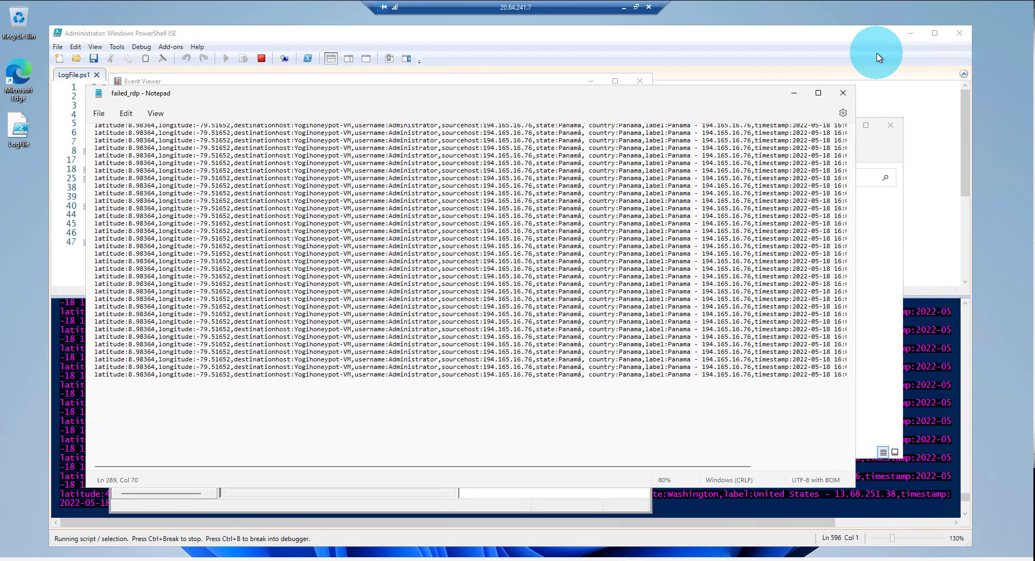
{"action": "left_click", "coordinate": [796, 94]}
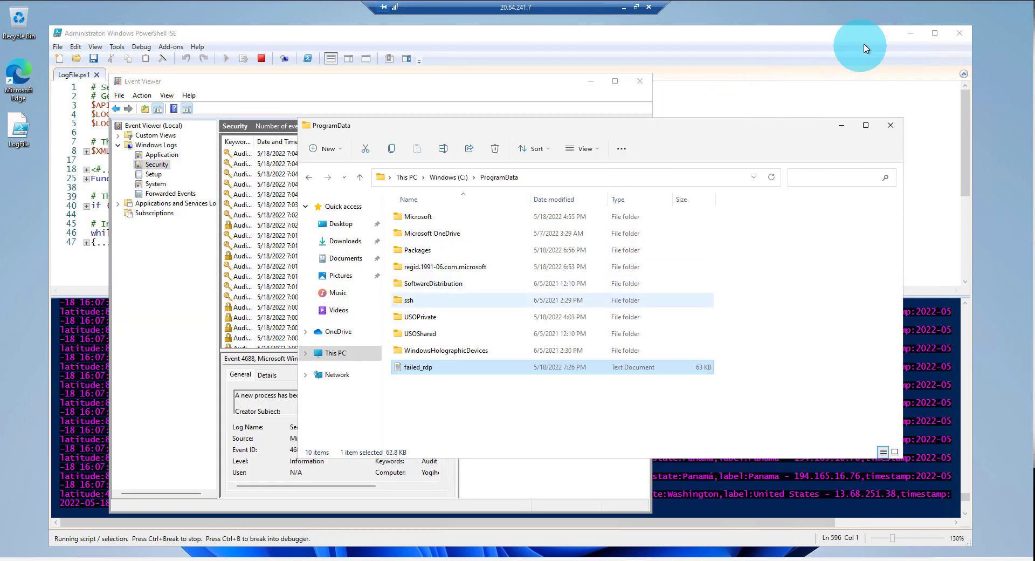
{"action": "left_click", "coordinate": [840, 126]}
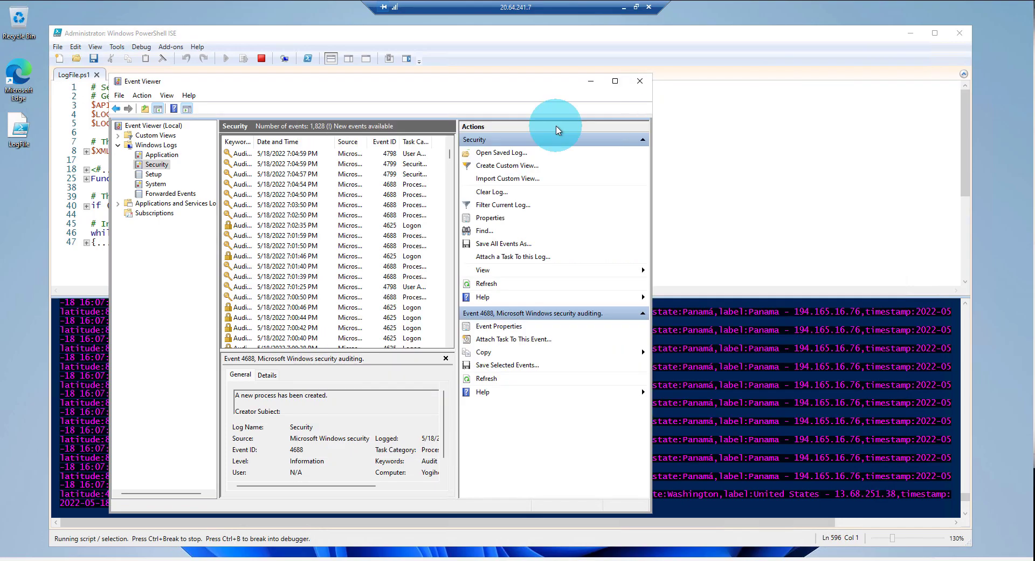
{"action": "left_click", "coordinate": [594, 84]}
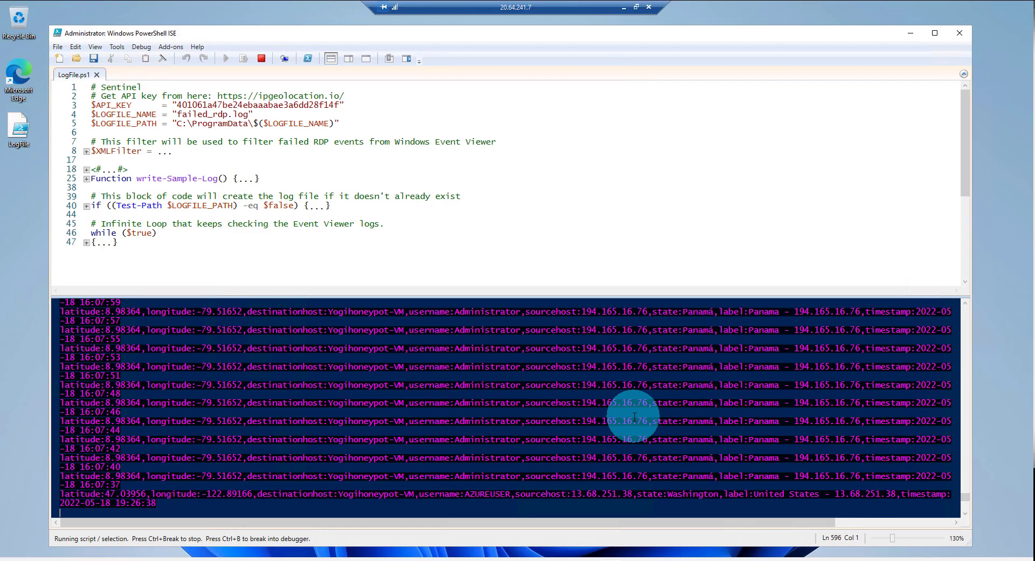
{"action": "scroll", "coordinate": [635, 417], "scroll_direction": "down", "scroll_amount": 3}
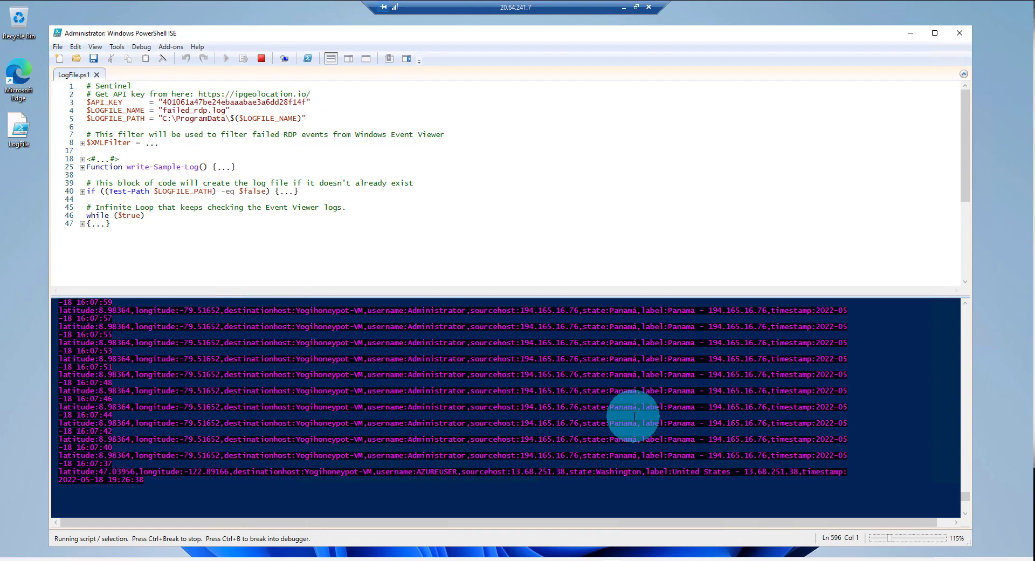
Cancel disconnecting the remote session and switch it from full screen to a window
{"action": "left_click", "coordinate": [650, 8]}
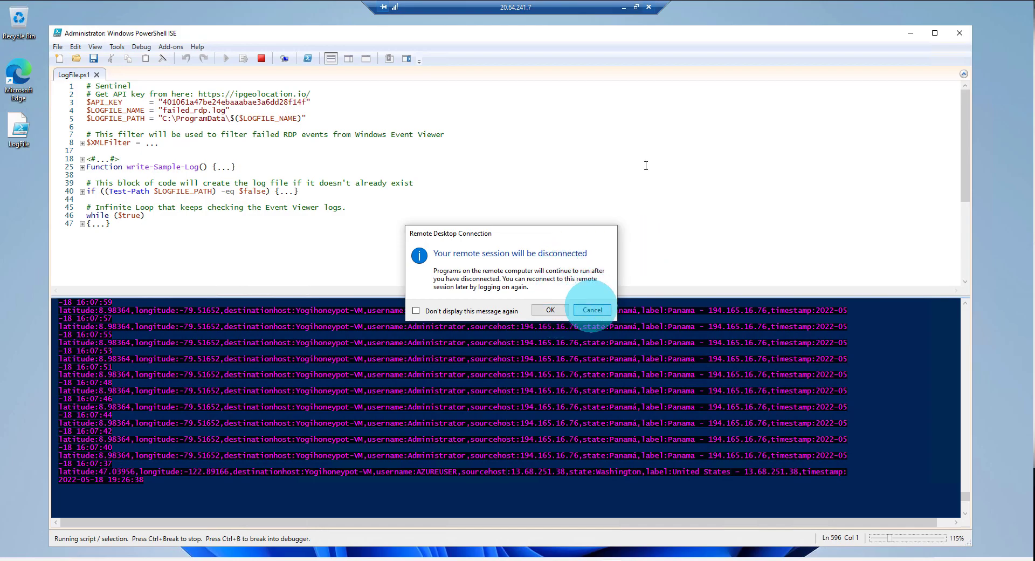
{"action": "left_click", "coordinate": [592, 310]}
{"action": "left_click", "coordinate": [637, 7]}
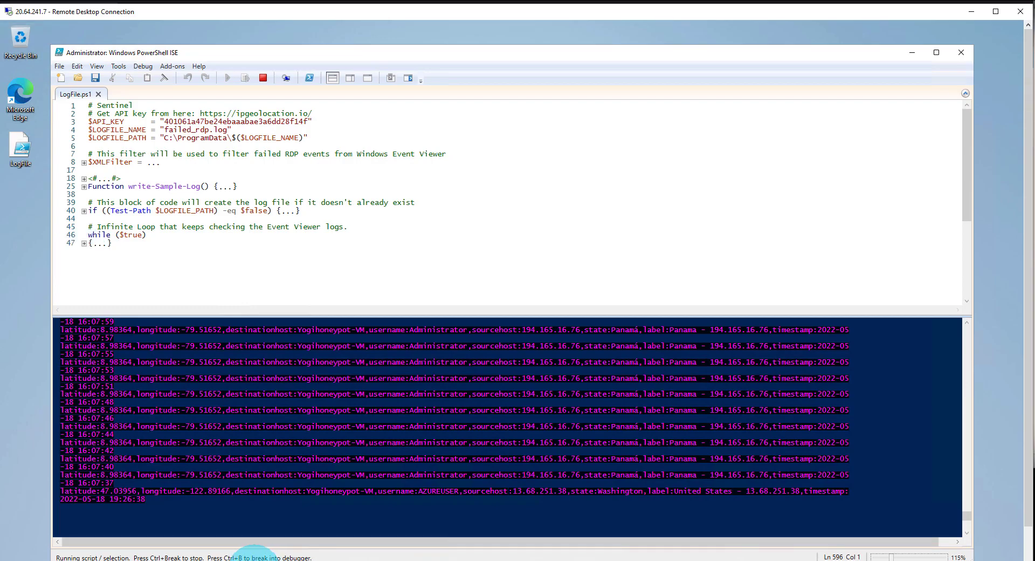
Start another Remote Desktop connection to 20.64.241.7 with its options expanded and choose to sign in with a different account
{"action": "left_click", "coordinate": [38, 560]}
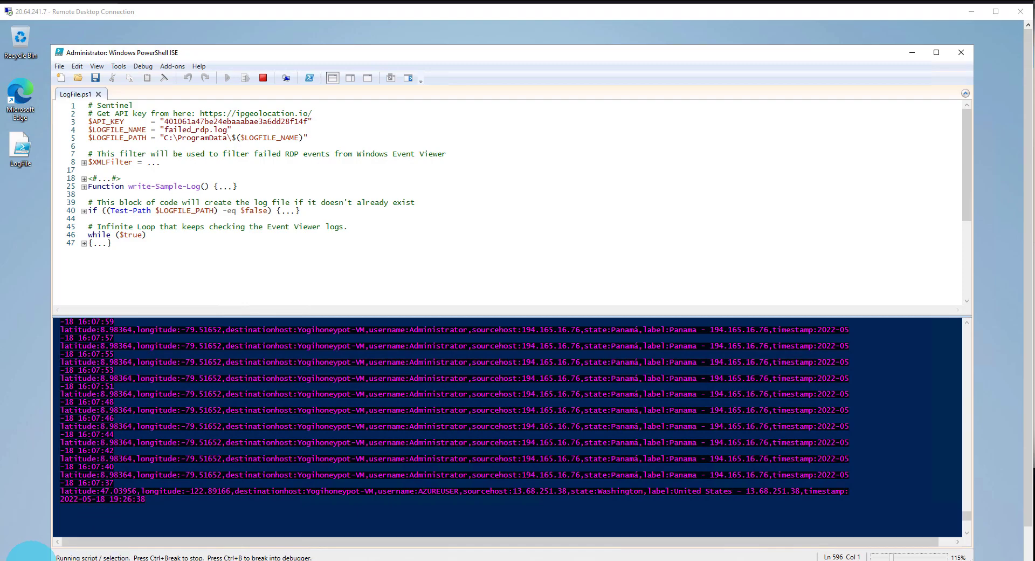
{"action": "left_click", "coordinate": [30, 558]}
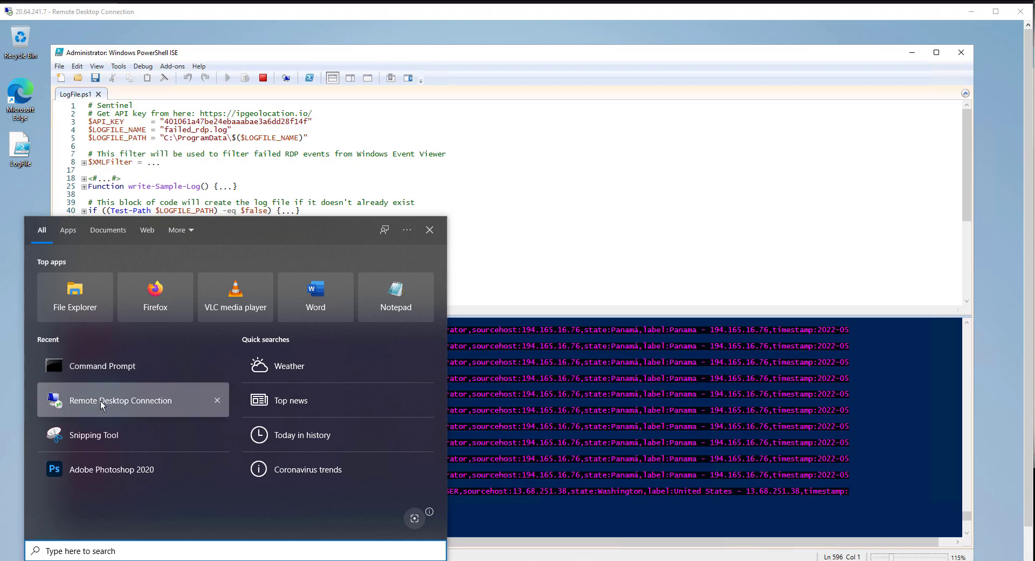
{"action": "left_click", "coordinate": [102, 404]}
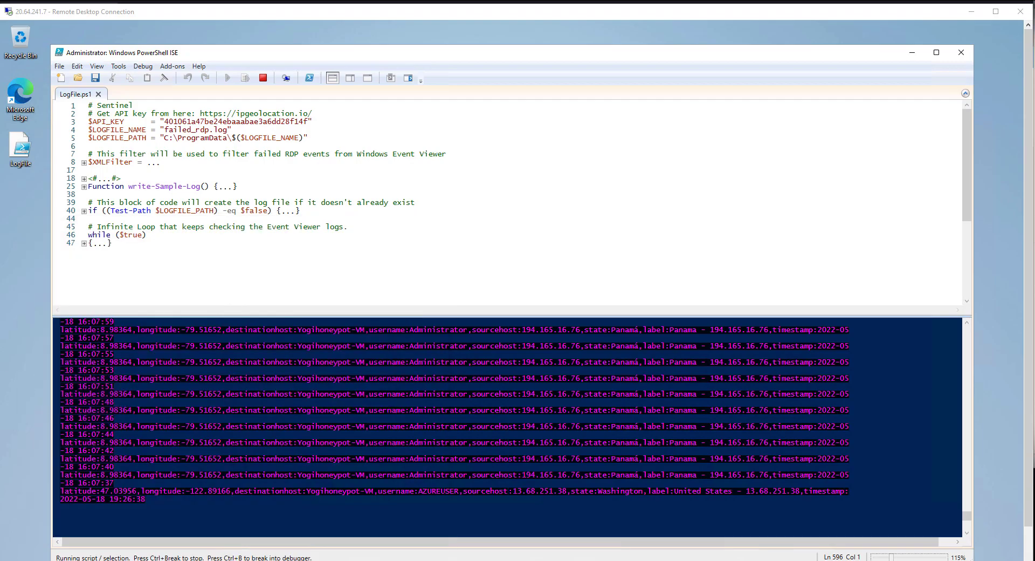
{"action": "left_click_drag", "start_coordinate": [315, 111], "coordinate": [491, 135]}
{"action": "left_click", "coordinate": [532, 247]}
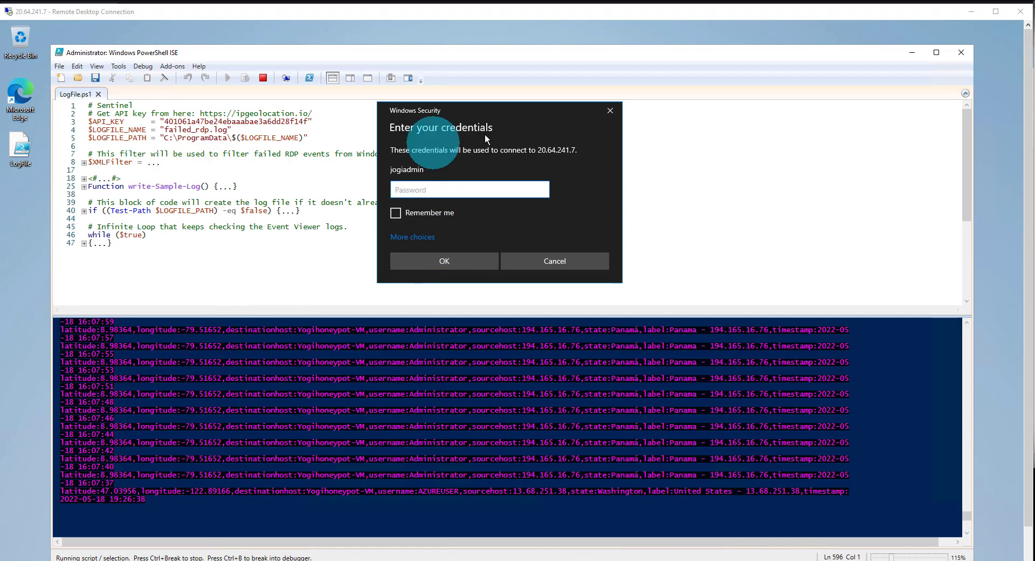
{"action": "left_click", "coordinate": [610, 112]}
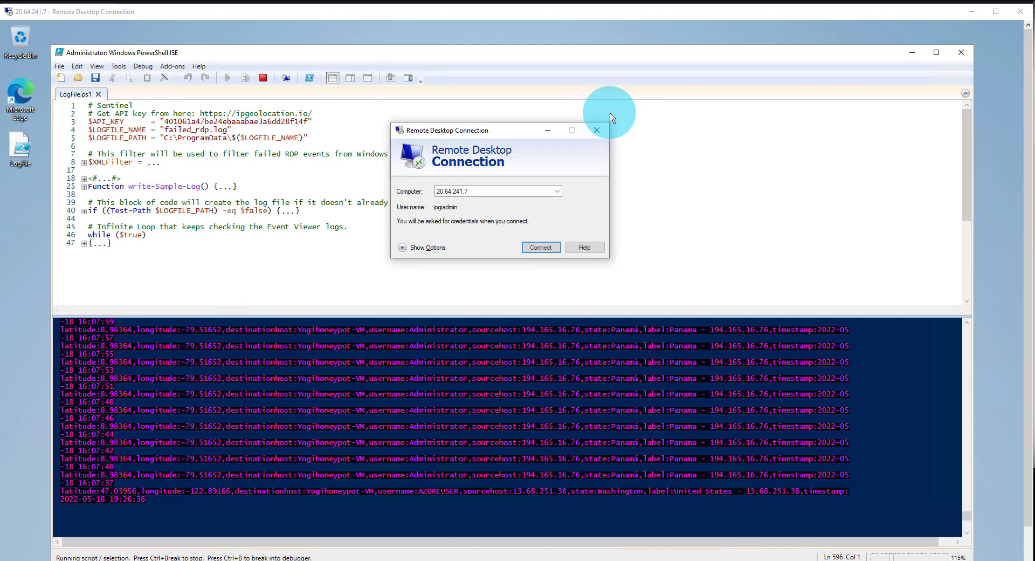
{"action": "left_click", "coordinate": [402, 247]}
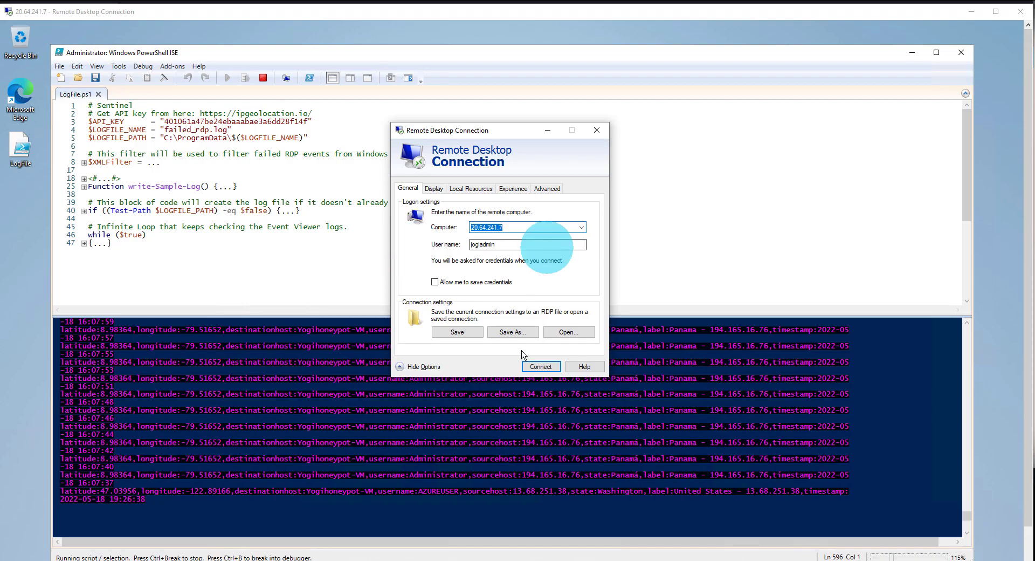
{"action": "left_click", "coordinate": [541, 367]}
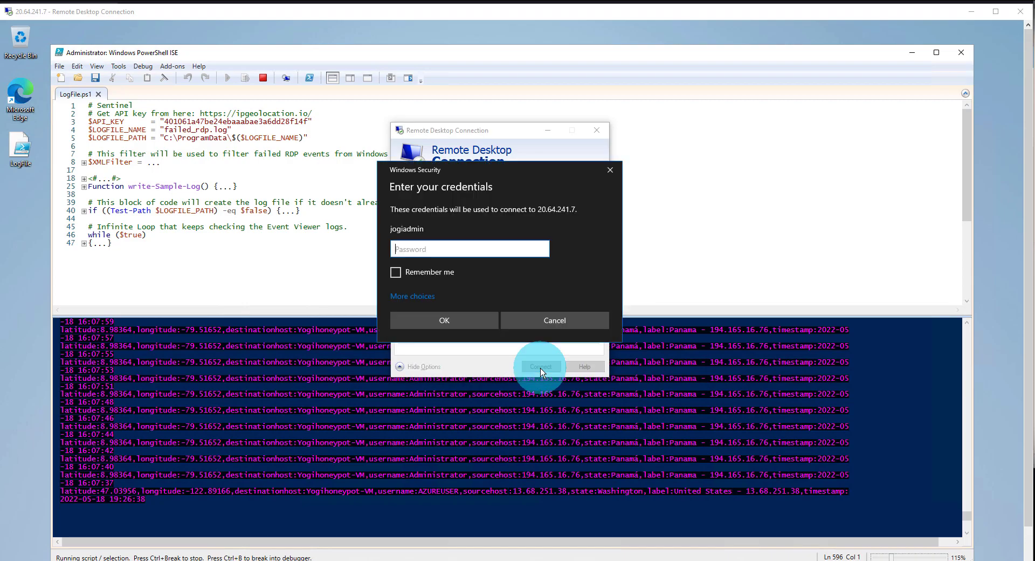
{"action": "left_click", "coordinate": [415, 298]}
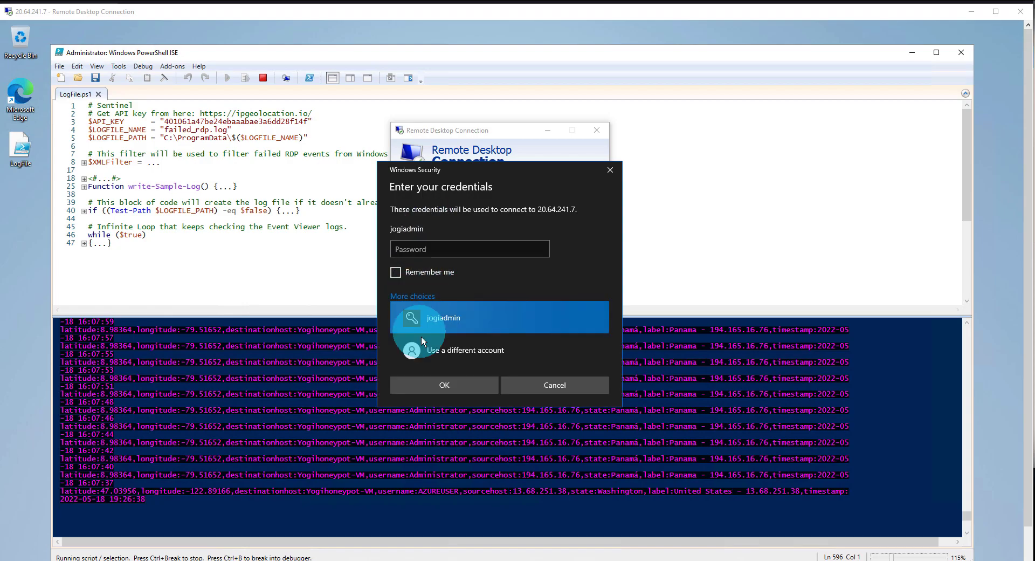
{"action": "left_click", "coordinate": [466, 352]}
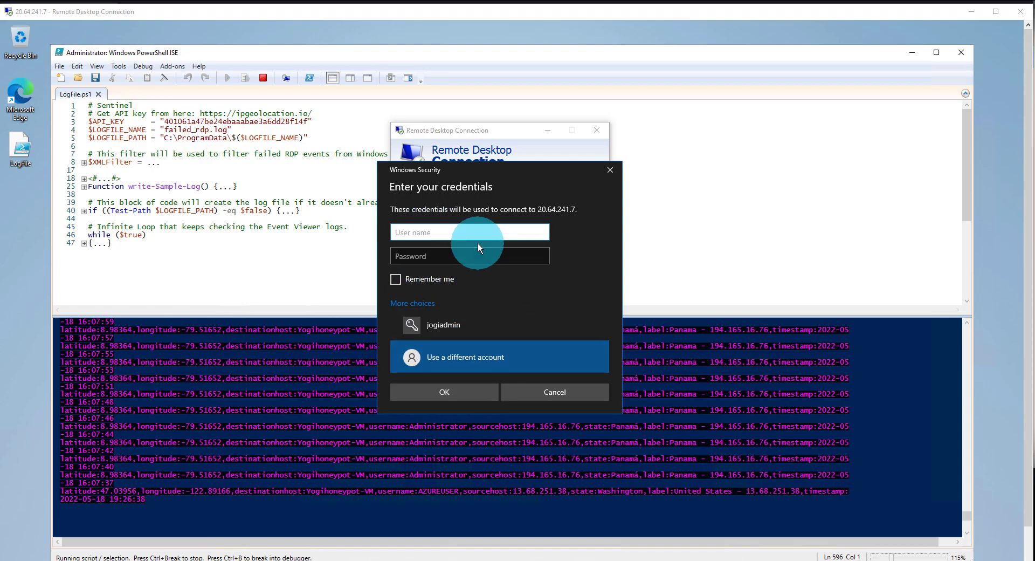
Enter the user name failedyou1 with a wrong account password and submit the remote logon attempt
{"action": "type", "text": "failed you"}
{"action": "key", "text": "BackSpace"}
{"action": "key", "text": "BackSpace"}
{"action": "key", "text": "BackSpace"}
{"action": "key", "text": "BackSpace"}
{"action": "type", "text": "you1"}
{"action": "left_click", "coordinate": [475, 257]}
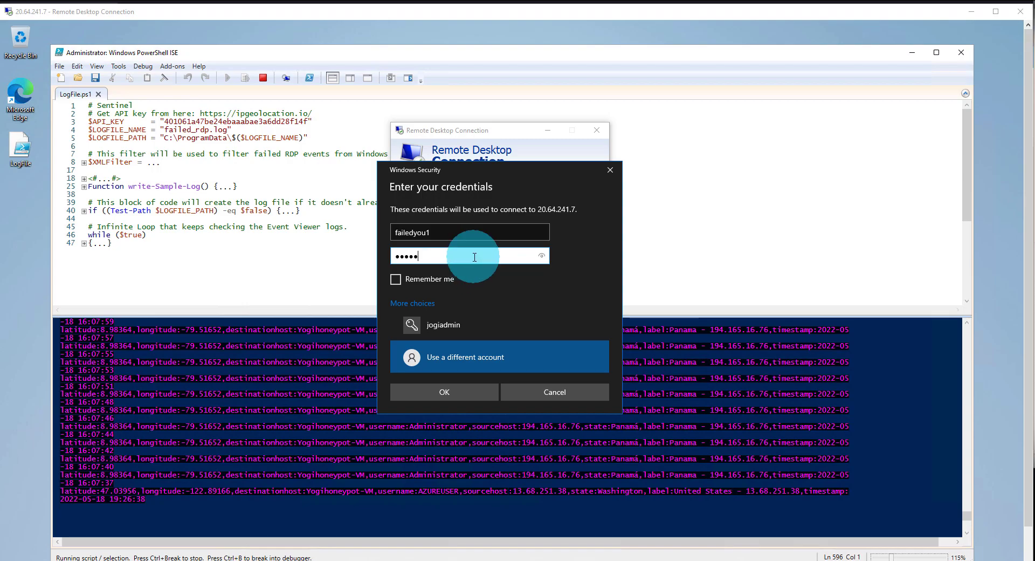
{"action": "left_click", "coordinate": [453, 384]}
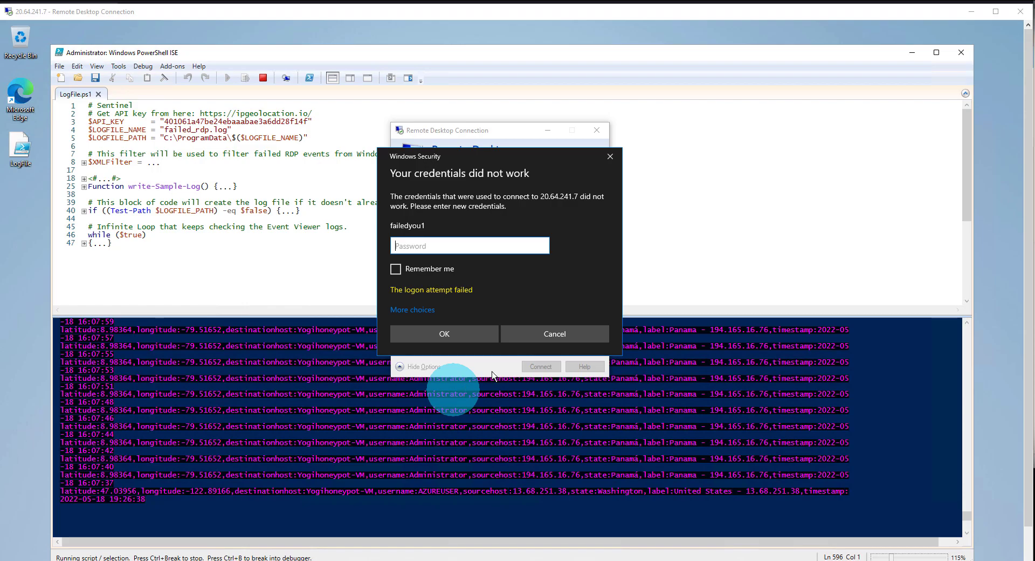
Highlight the newest logged attempt in the PowerShell script output to inspect its user name, source host and location
{"action": "left_click", "coordinate": [263, 510]}
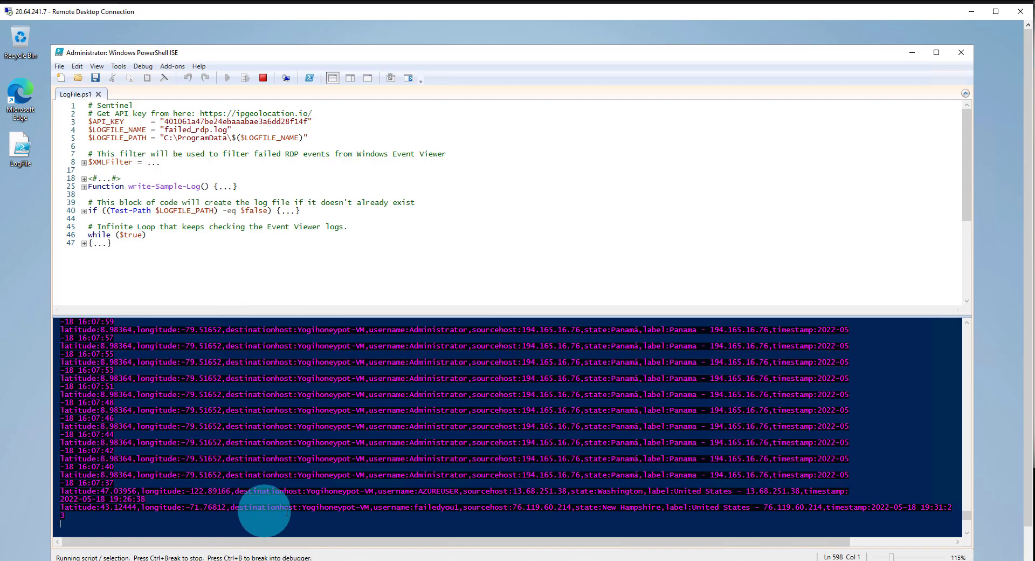
{"action": "left_click_drag", "start_coordinate": [319, 501], "coordinate": [464, 519]}
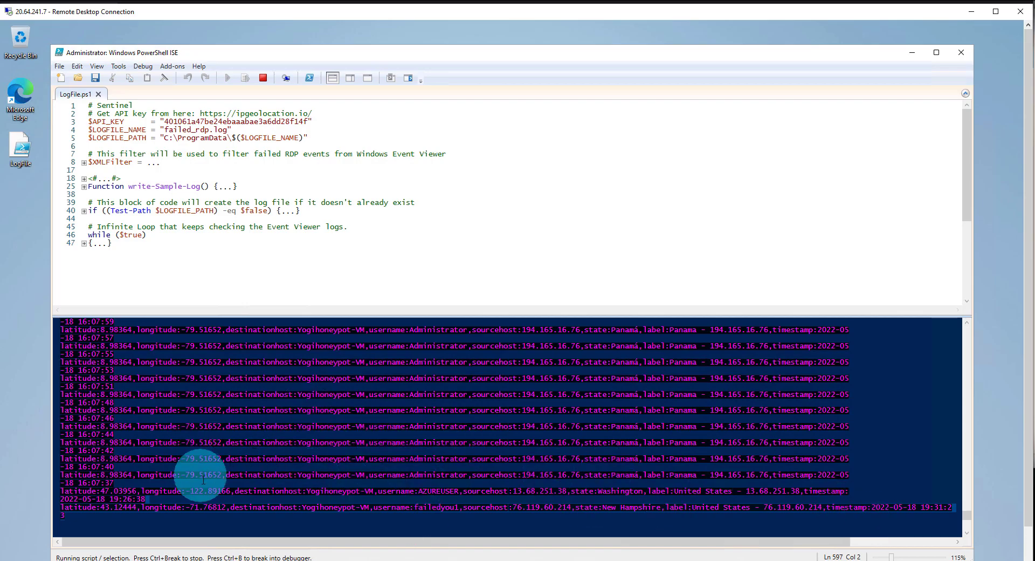
{"action": "mouse_move", "coordinate": [276, 558]}
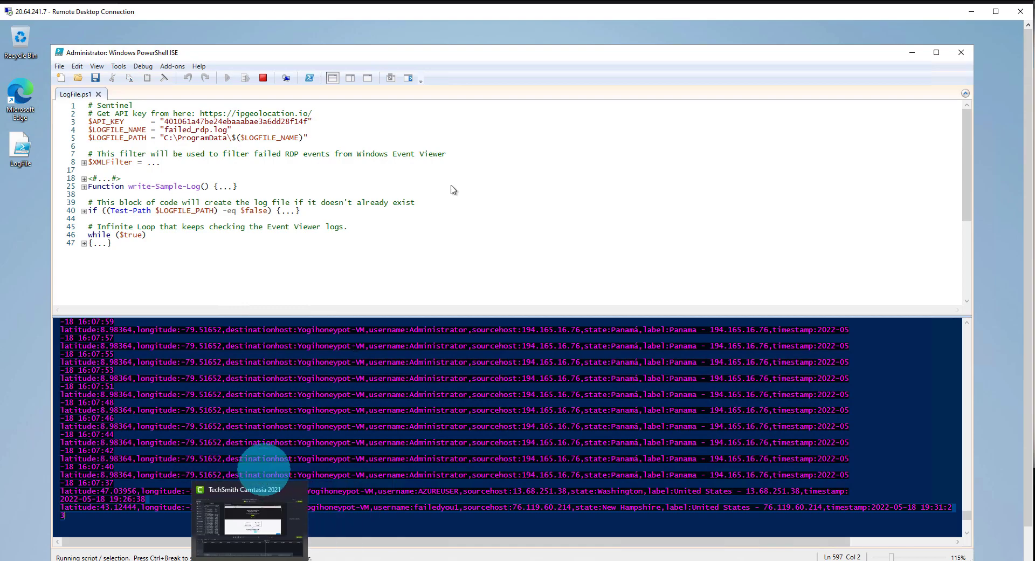
{"action": "left_click", "coordinate": [494, 139]}
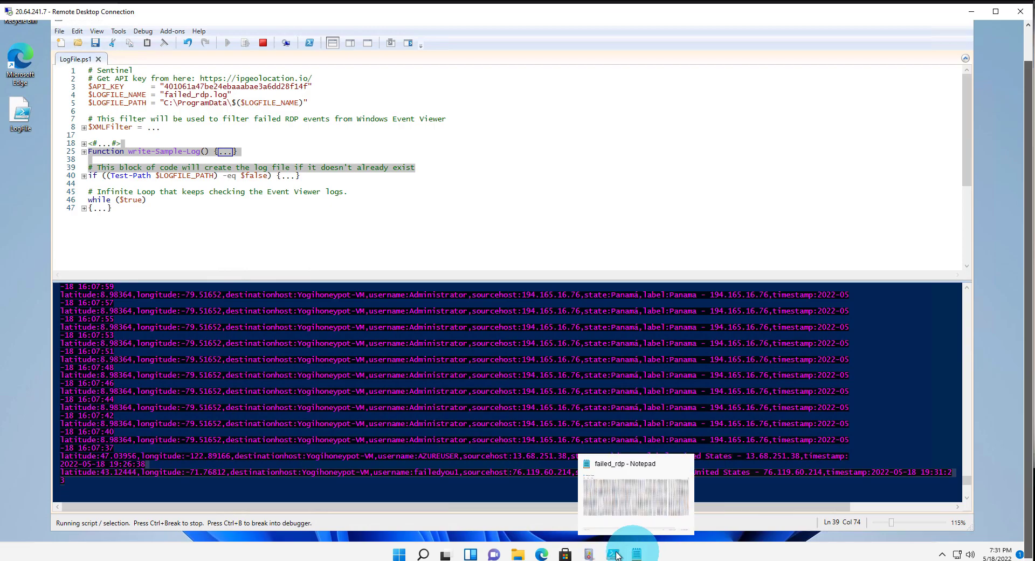
Open failed_rdp from the ProgramData folder in Notepad, reduce its zoom to 40% and go to the last entries
{"action": "left_click", "coordinate": [517, 554]}
{"action": "double_click", "coordinate": [428, 352]}
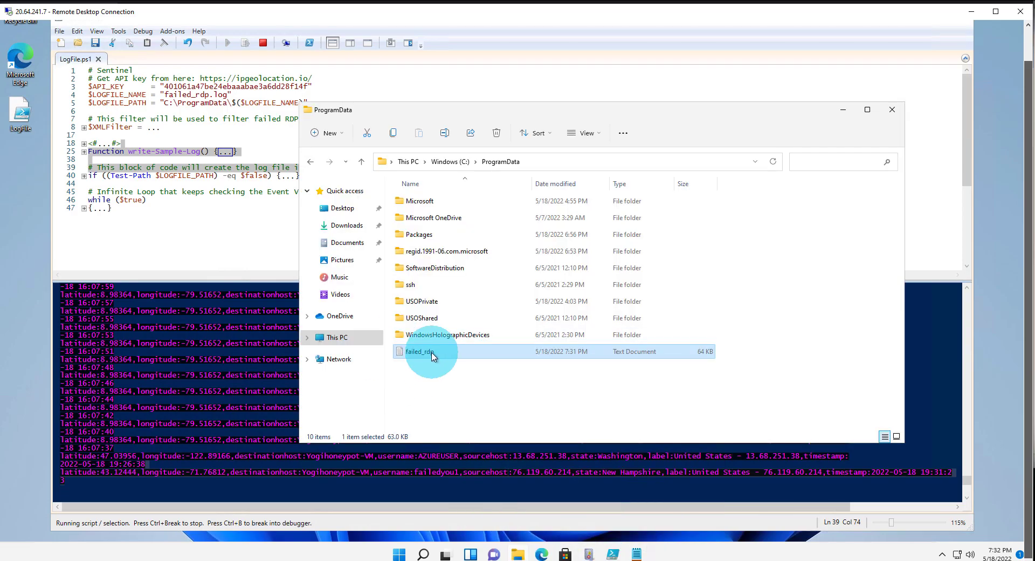
{"action": "scroll", "coordinate": [432, 356], "scroll_direction": "down", "scroll_amount": 15}
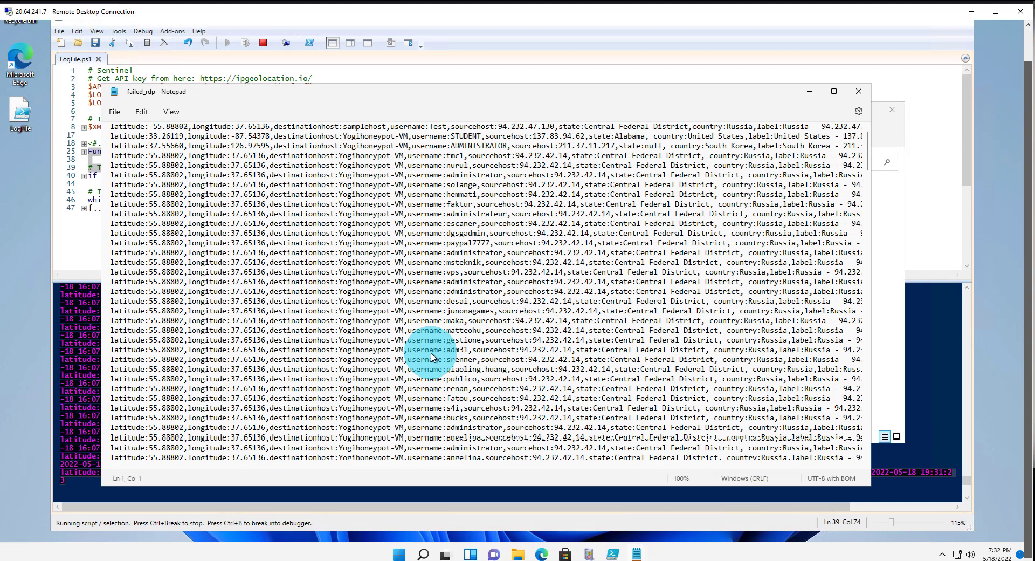
{"action": "scroll", "coordinate": [433, 354], "scroll_direction": "down", "scroll_amount": 10}
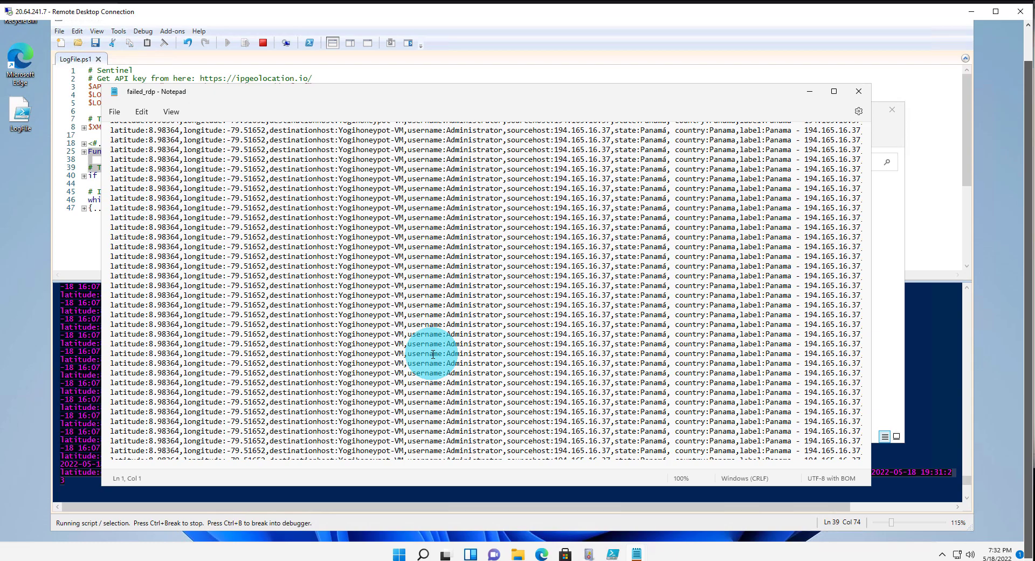
{"action": "scroll", "coordinate": [433, 355], "scroll_direction": "down", "scroll_amount": 4, "text": "ctrl"}
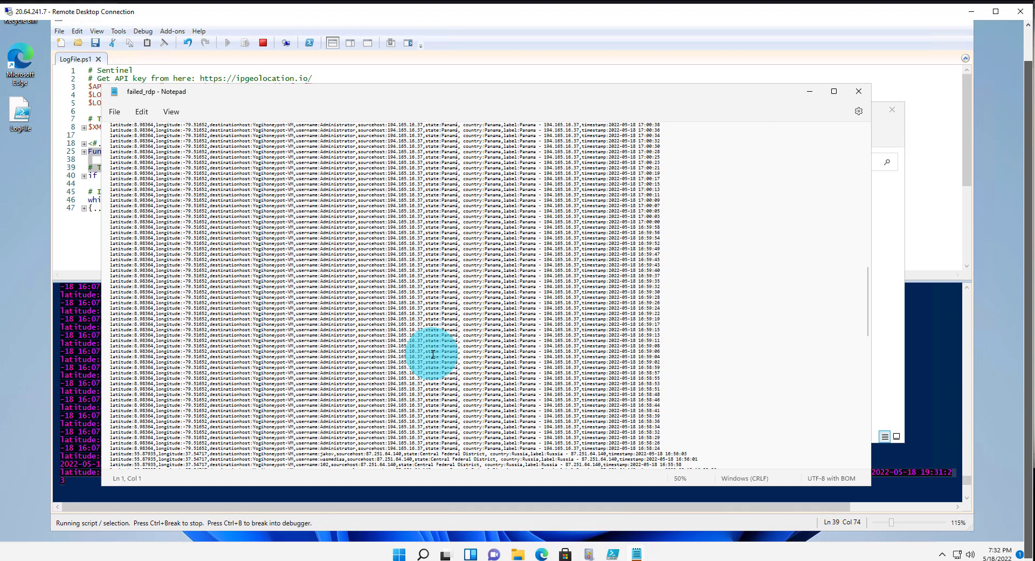
{"action": "scroll", "coordinate": [433, 354], "scroll_direction": "down", "scroll_amount": 1, "text": "ctrl"}
{"action": "scroll", "coordinate": [433, 354], "scroll_direction": "down", "scroll_amount": 15}
{"action": "scroll", "coordinate": [445, 382], "scroll_direction": "down", "scroll_amount": 10}
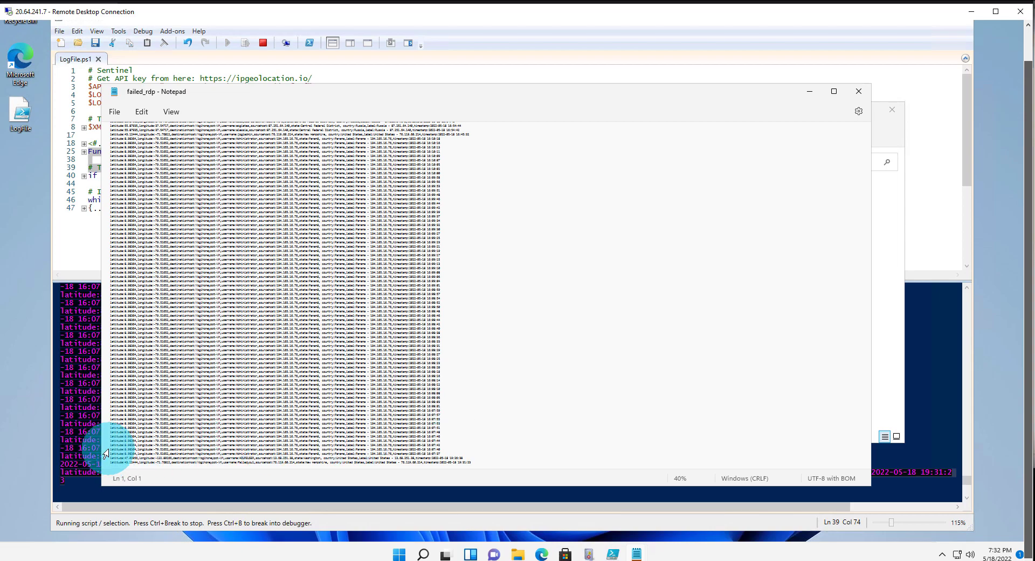
Select the last few log entries in failed_rdp and enlarge the text zoom to 80% to read them
{"action": "left_click_drag", "start_coordinate": [111, 450], "coordinate": [507, 477]}
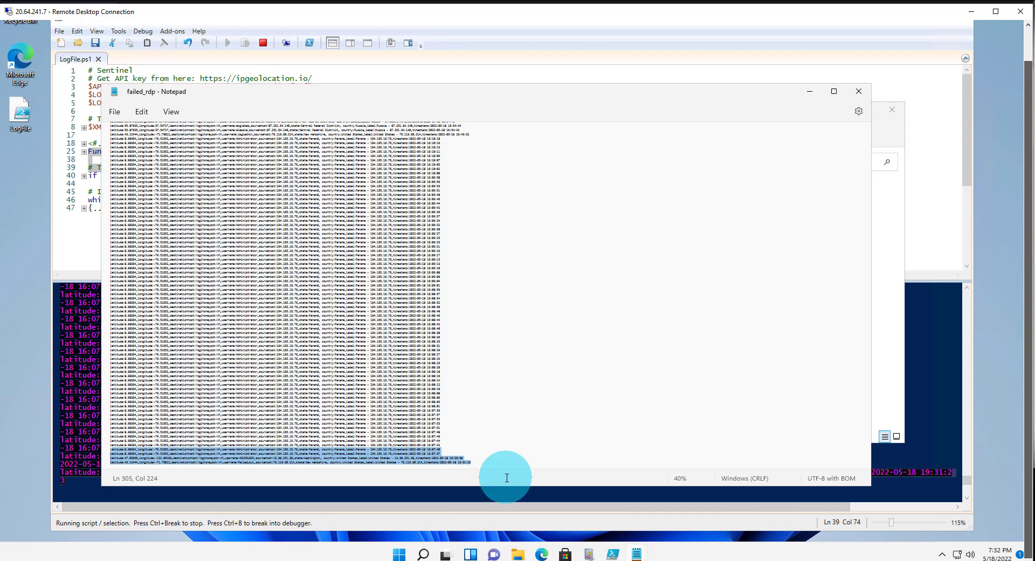
{"action": "key", "text": "ctrl+plus"}
{"action": "key", "text": "ctrl+plus"}
{"action": "key", "text": "ctrl+plus"}
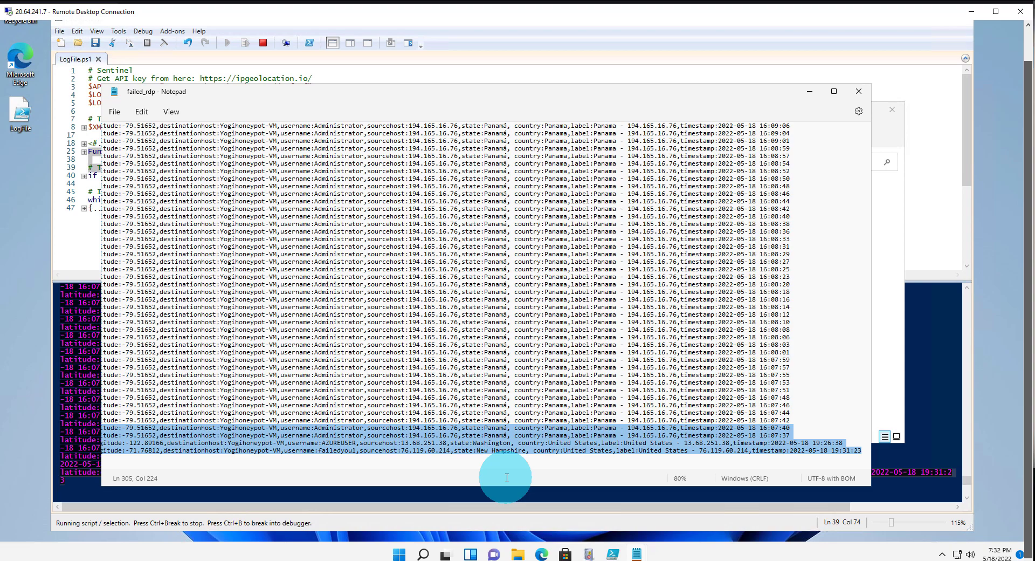
{"action": "key", "text": "ctrl+plus"}
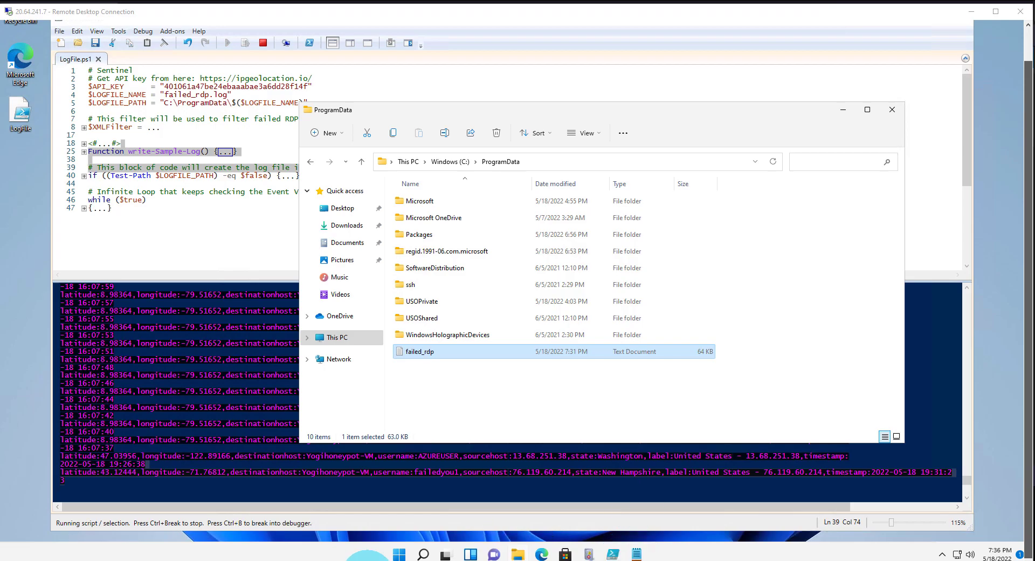
Minimise the remote session, then dismiss the open credentials prompt and the Remote Desktop Connection dialog
{"action": "mouse_move", "coordinate": [304, 557]}
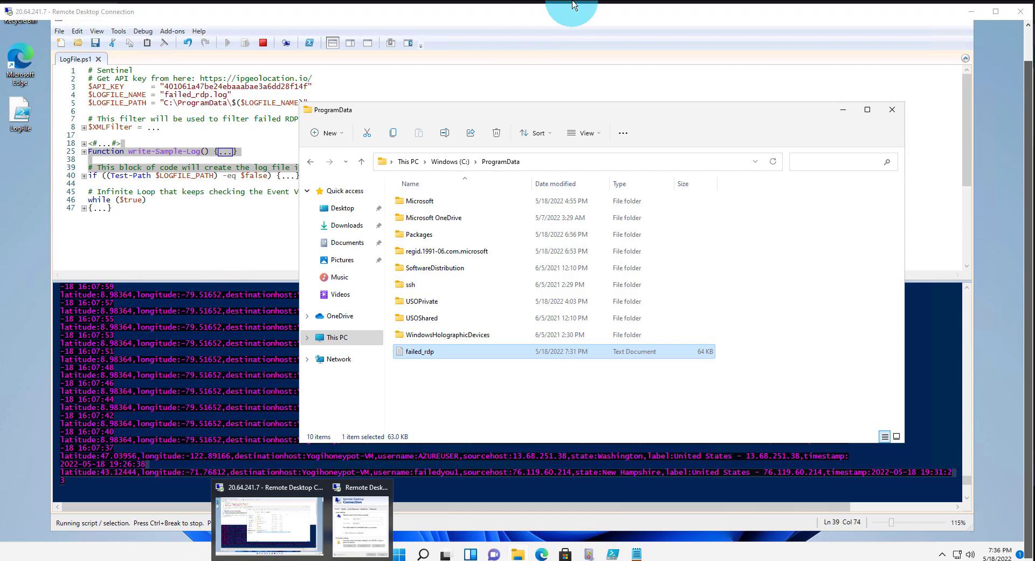
{"action": "left_click", "coordinate": [975, 11]}
{"action": "left_click", "coordinate": [611, 157]}
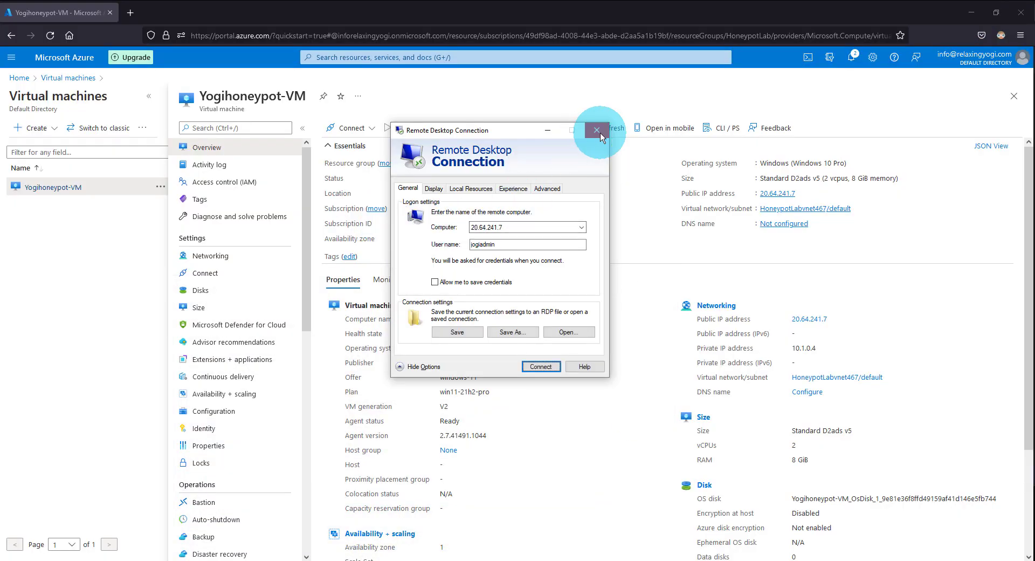
{"action": "left_click", "coordinate": [600, 134]}
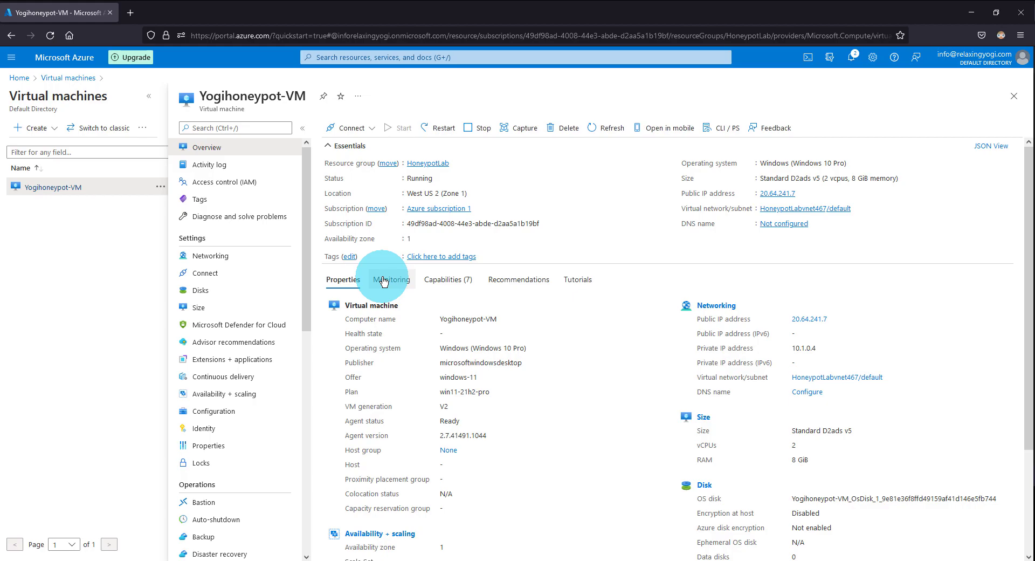
Search the Azure portal for "log", go to Log Analytics workspaces and open the Jogi-honypot workspace
{"action": "left_click", "coordinate": [457, 58]}
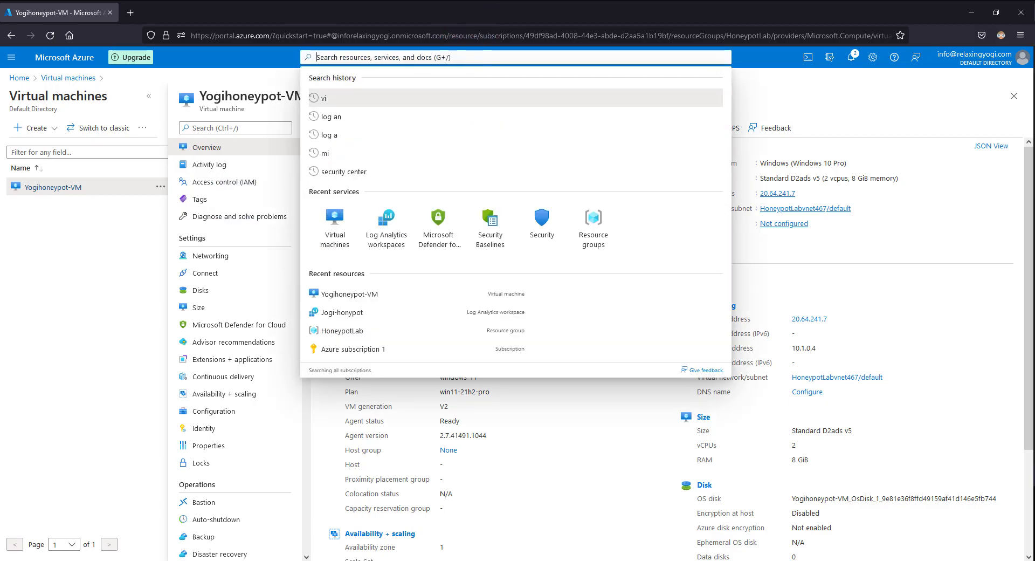
{"action": "left_click", "coordinate": [387, 55]}
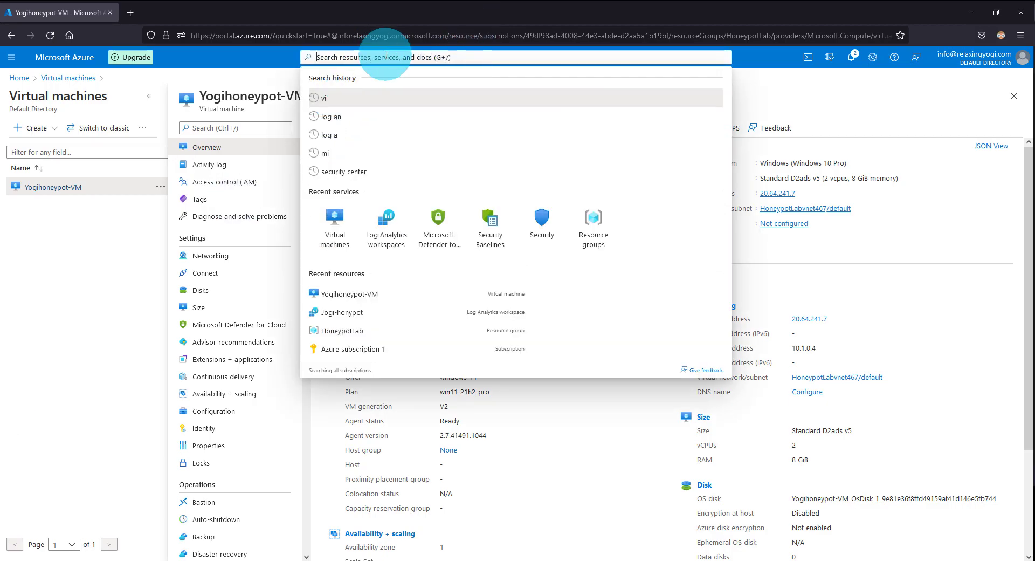
{"action": "type", "text": "log"}
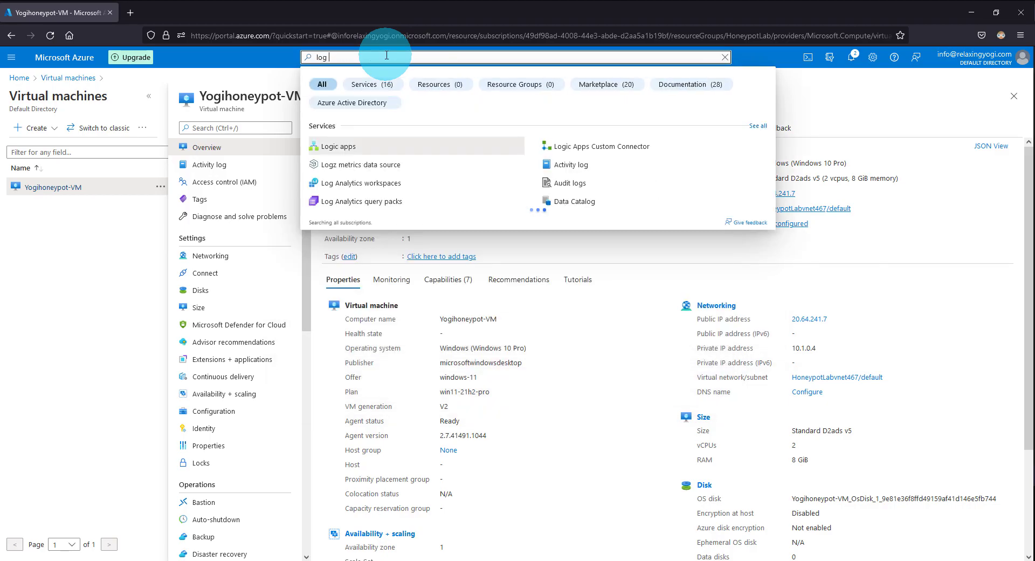
{"action": "left_click", "coordinate": [369, 183]}
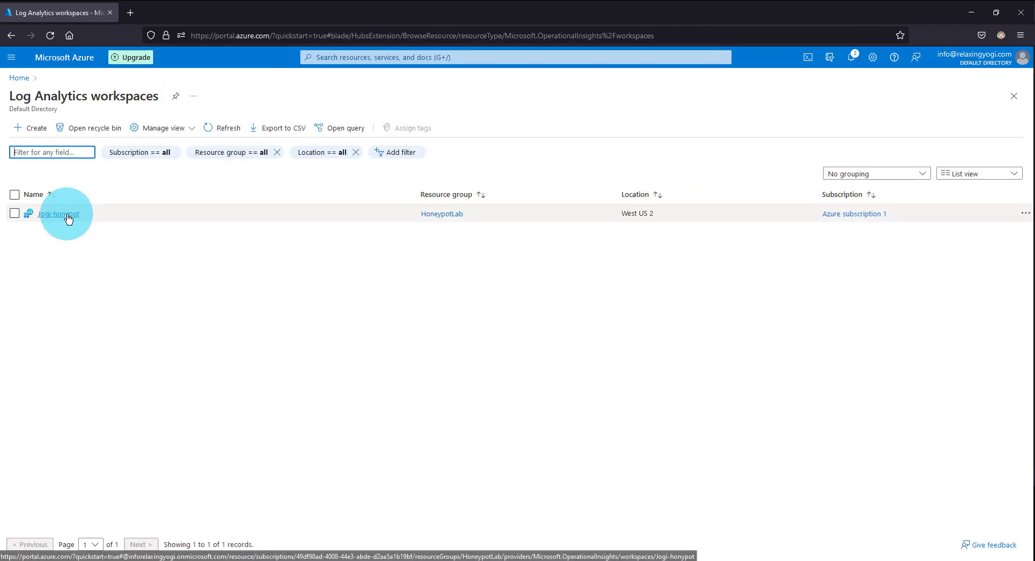
{"action": "left_click", "coordinate": [68, 217]}
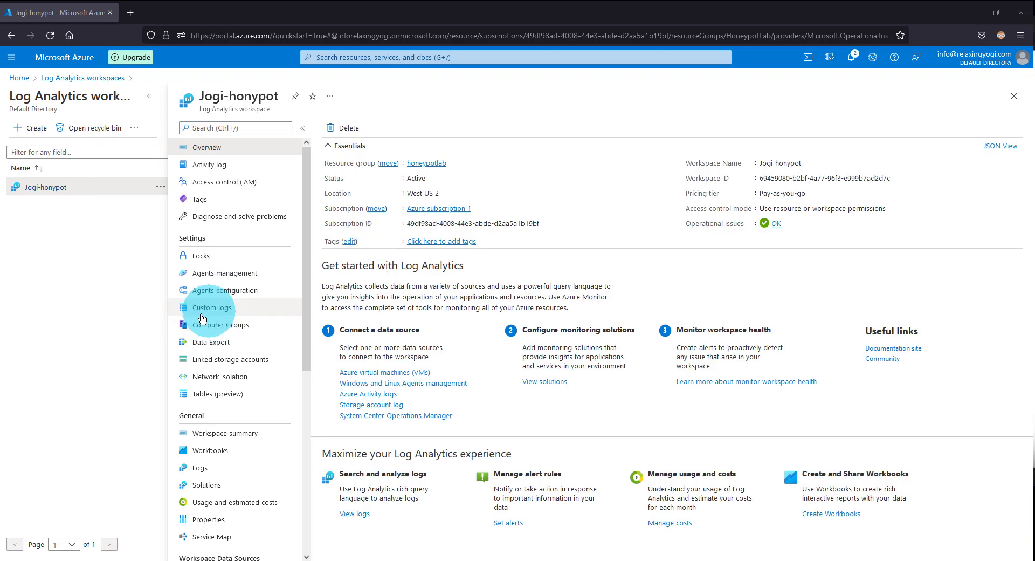
Start a new custom log in the Jogi-honypot workspace and begin choosing its sample log file
{"action": "left_click", "coordinate": [206, 308]}
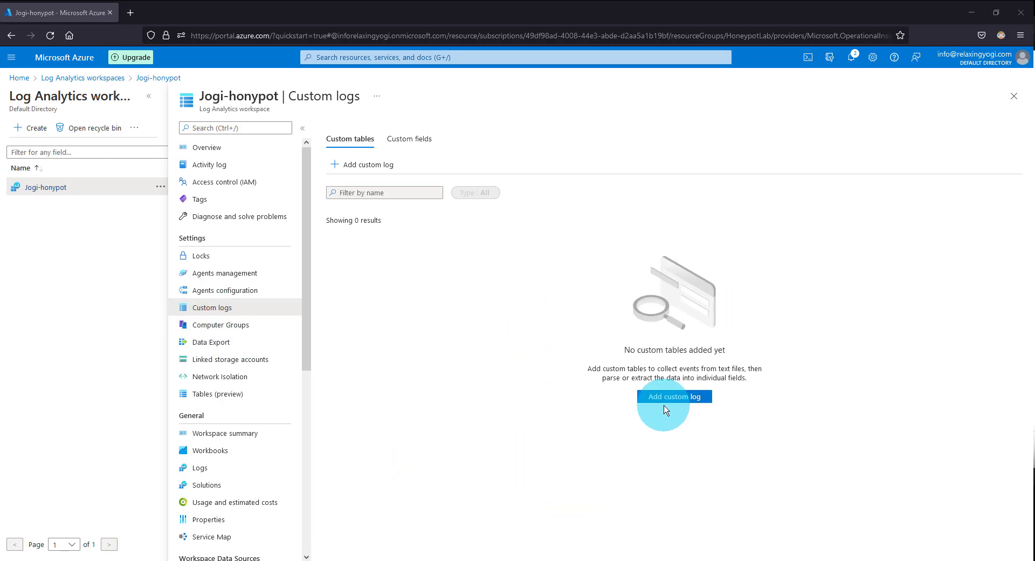
{"action": "left_click", "coordinate": [666, 399]}
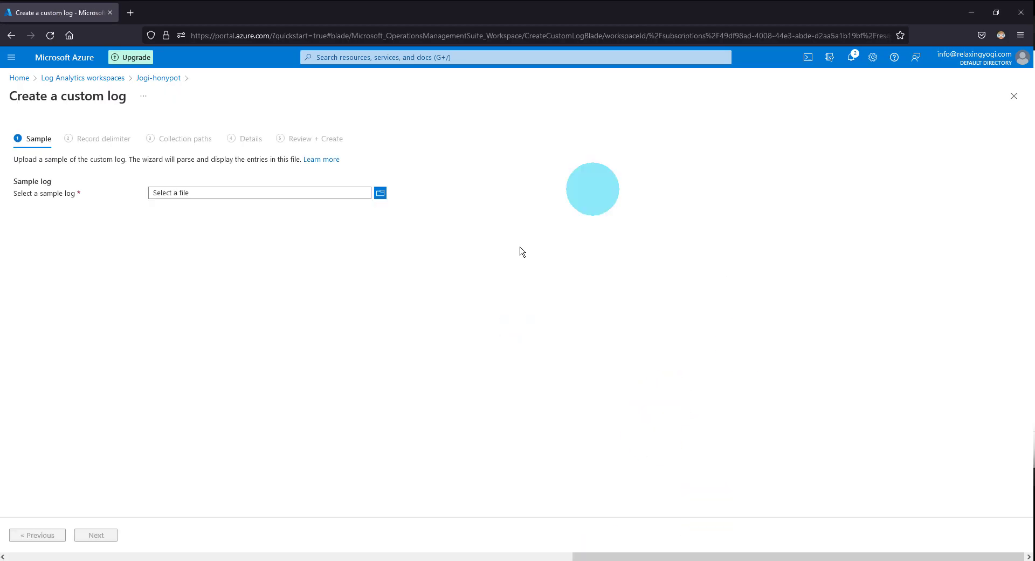
{"action": "left_click", "coordinate": [380, 193]}
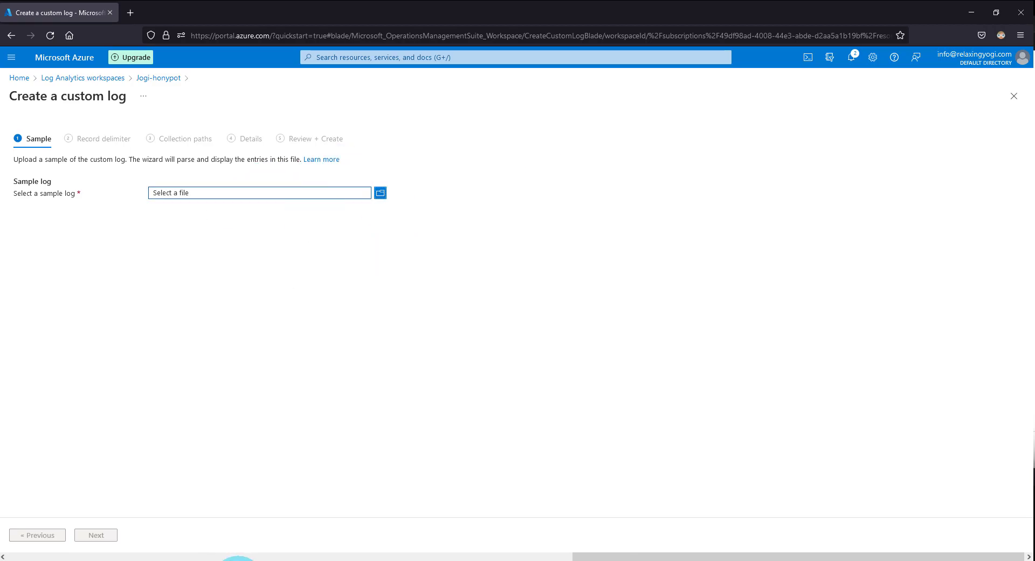
Switch to the remote session, open failed_rdp from ProgramData, copy its entire contents and minimise the session
{"action": "left_click", "coordinate": [306, 560]}
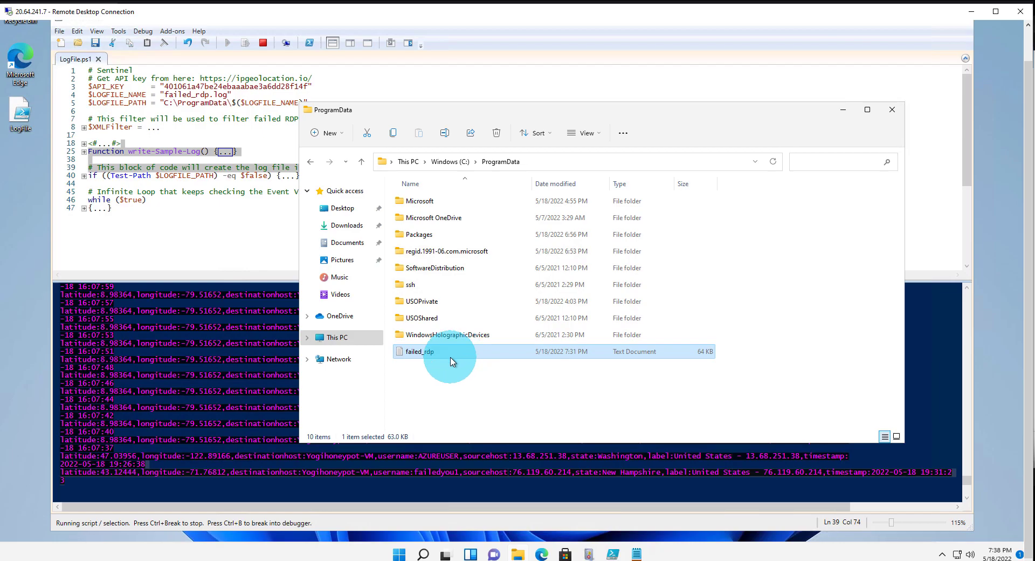
{"action": "double_click", "coordinate": [420, 351]}
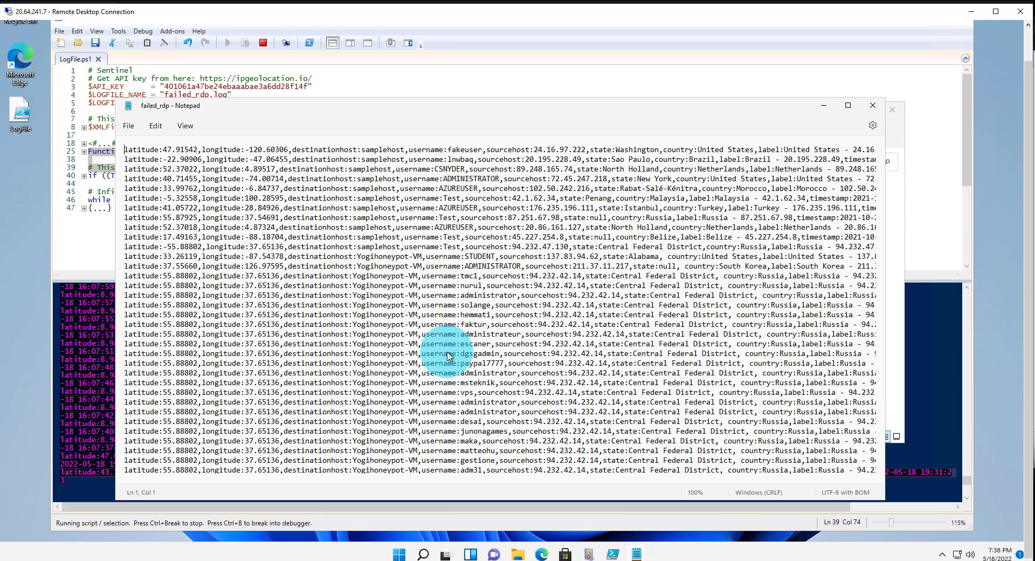
{"action": "key", "text": "ctrl+a"}
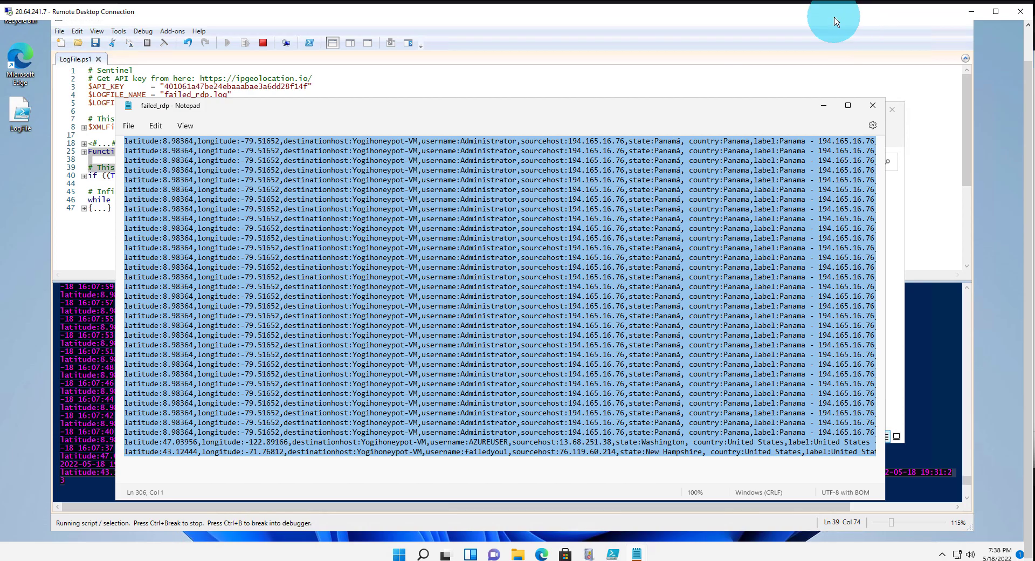
{"action": "left_click", "coordinate": [973, 12]}
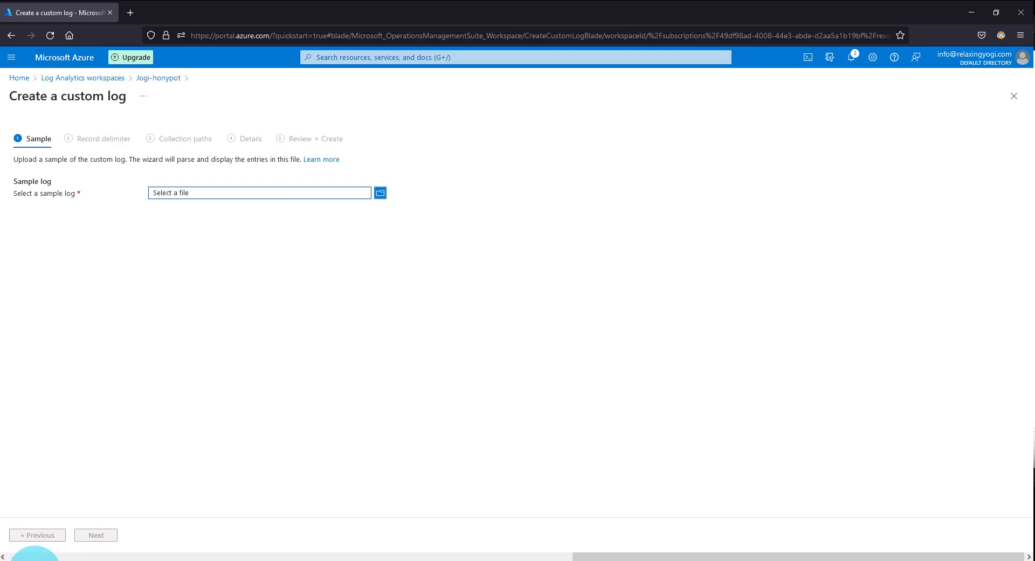
Search the local computer for "note", open Notepad and paste the copied log entries into the blank document
{"action": "left_click", "coordinate": [32, 558]}
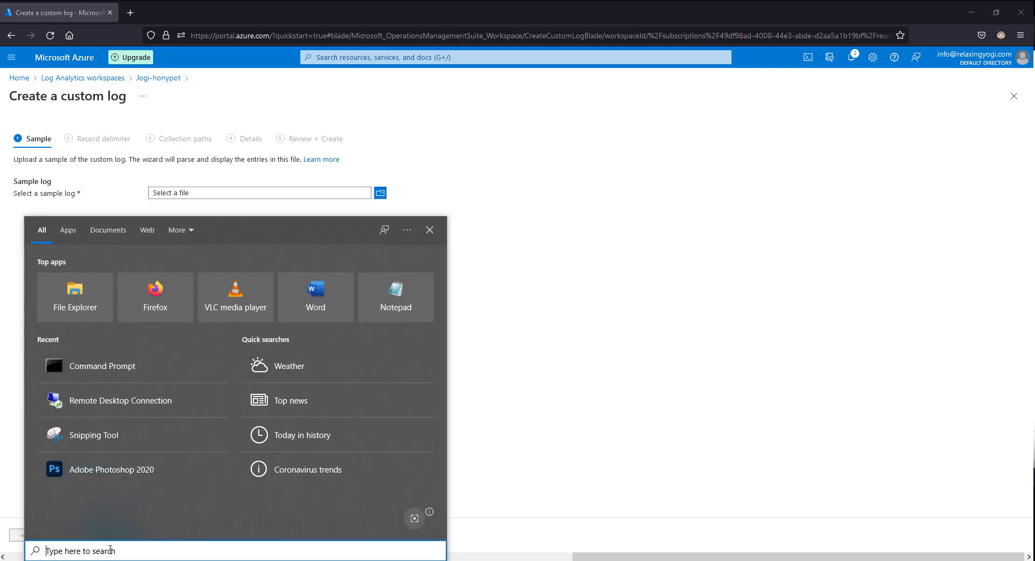
{"action": "type", "text": "note"}
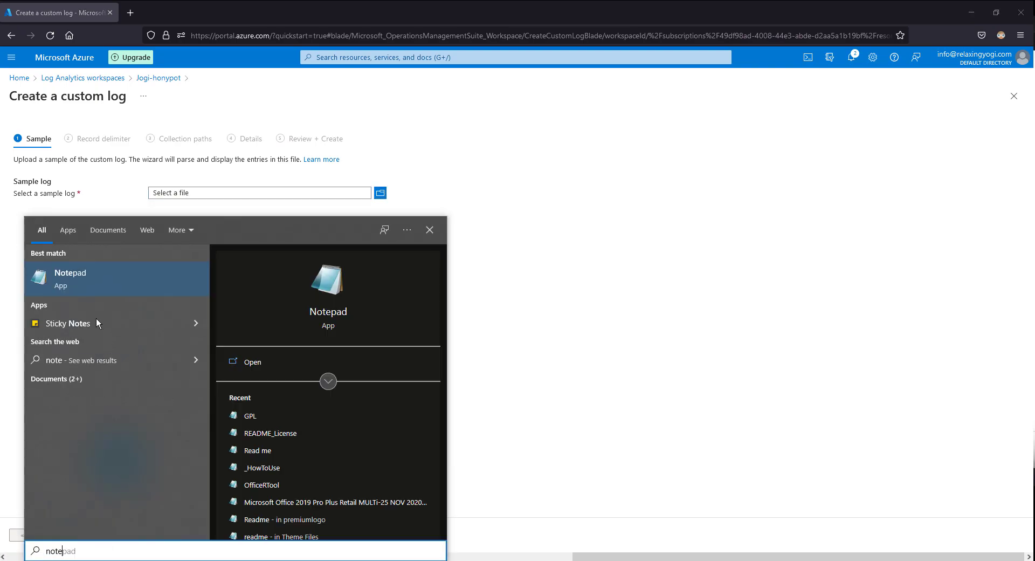
{"action": "left_click", "coordinate": [98, 278]}
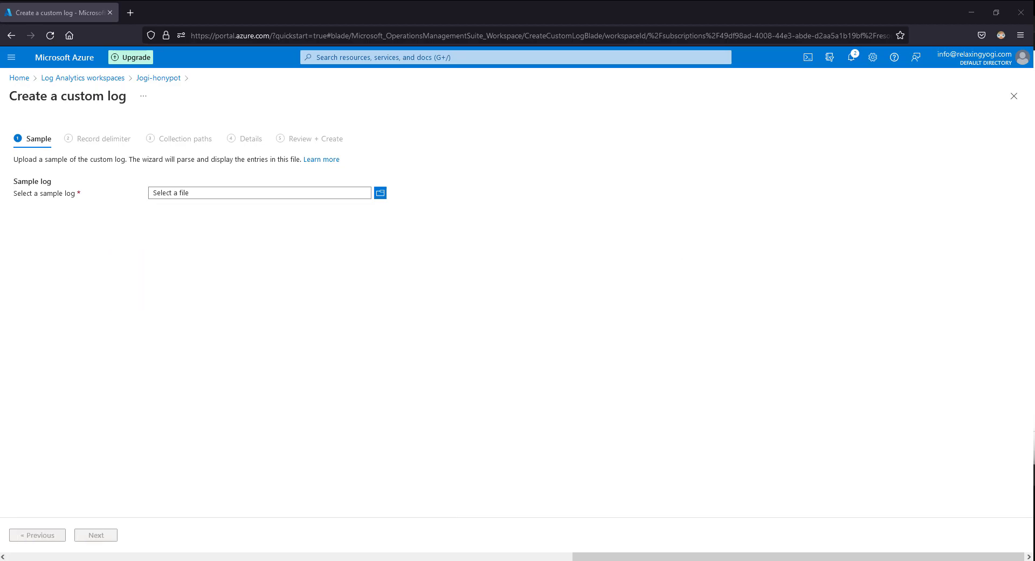
{"action": "left_click_drag", "start_coordinate": [983, 81], "coordinate": [431, 111]}
{"action": "left_click", "coordinate": [428, 166]}
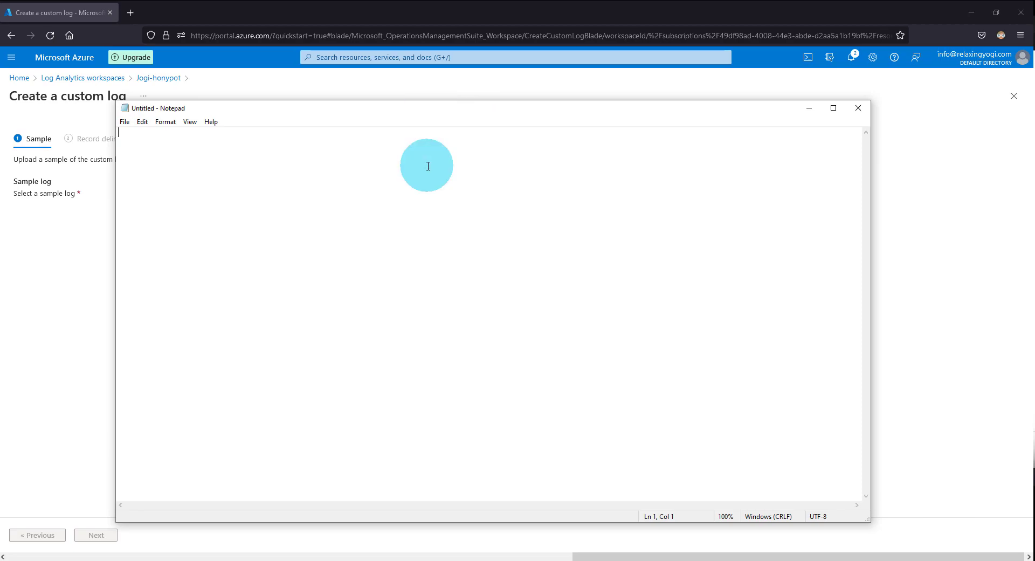
{"action": "key", "text": "ctrl+v"}
Turn on word wrap for the pasted log, then view the font settings and accept them without changes
{"action": "left_click", "coordinate": [165, 121]}
{"action": "left_click", "coordinate": [199, 133]}
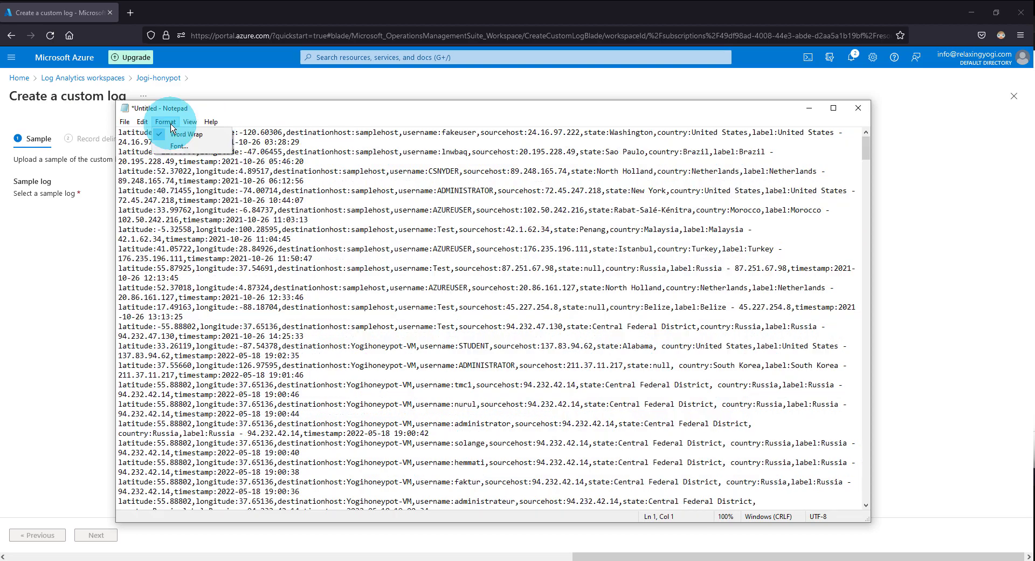
{"action": "left_click", "coordinate": [171, 123]}
{"action": "left_click", "coordinate": [179, 146]}
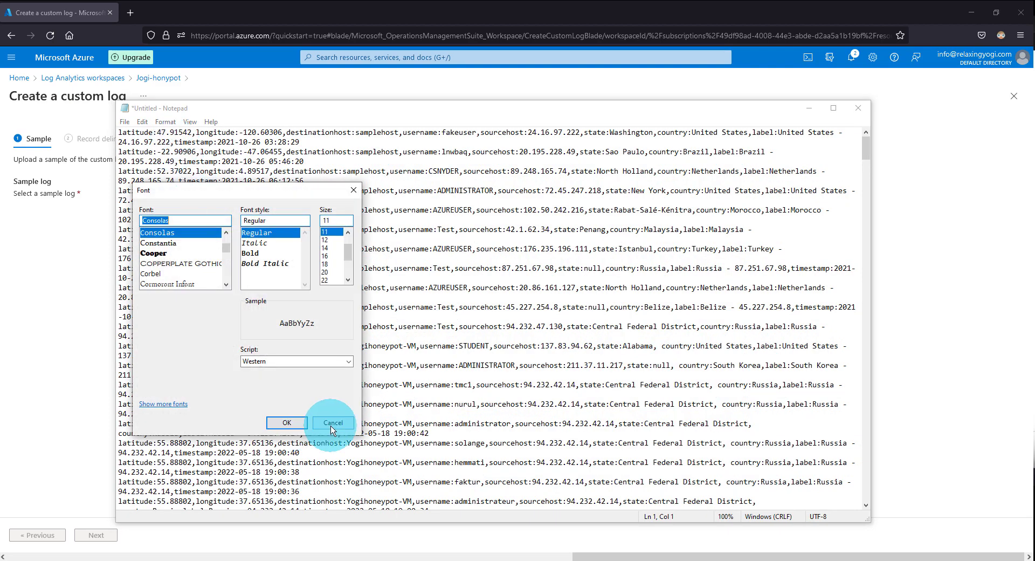
{"action": "left_click", "coordinate": [286, 424]}
Save the pasted log to the Desktop as a text document named Failed_Rdp_Log and close Notepad
{"action": "left_click", "coordinate": [128, 123]}
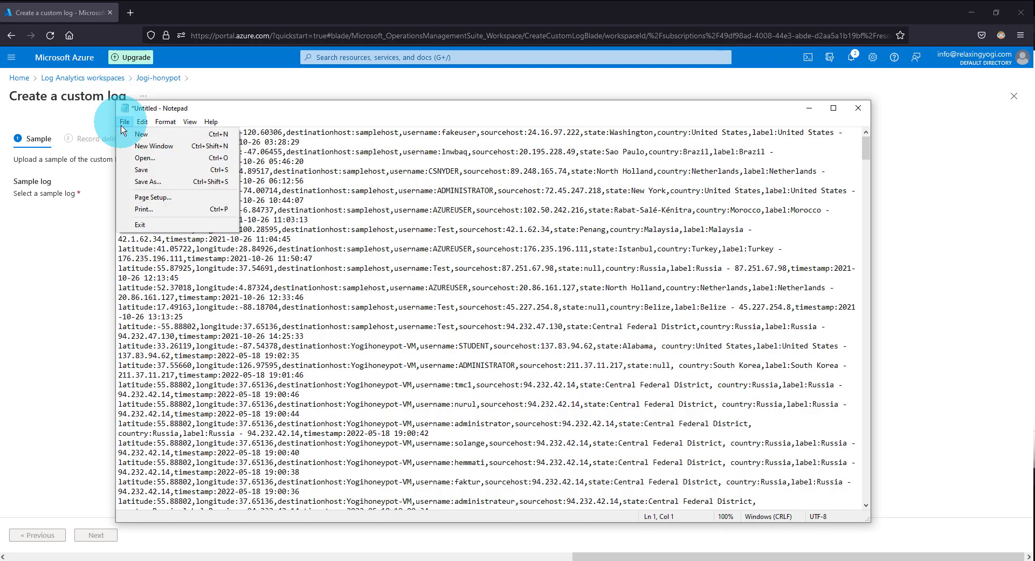
{"action": "left_click", "coordinate": [130, 181]}
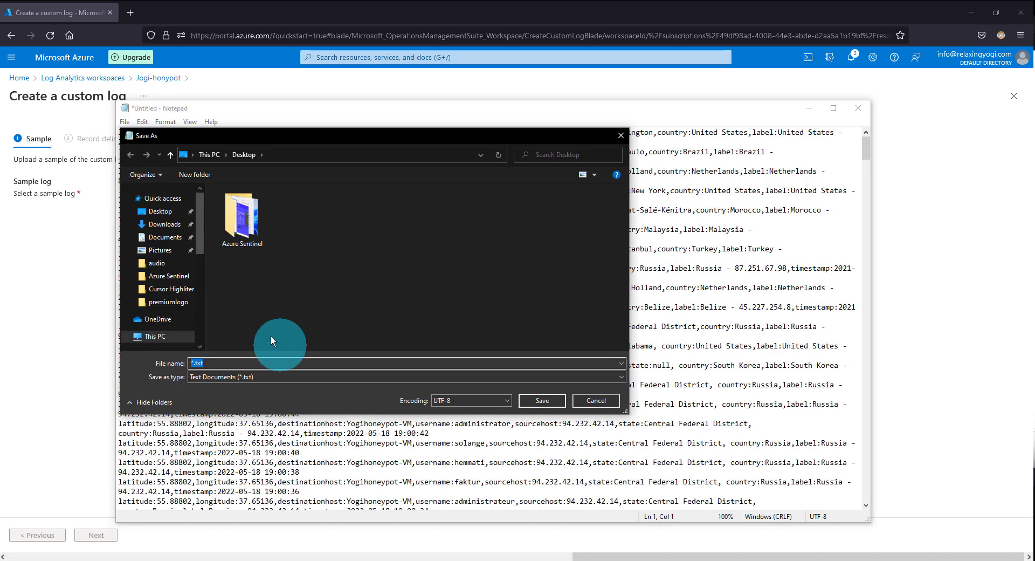
{"action": "left_click", "coordinate": [157, 211]}
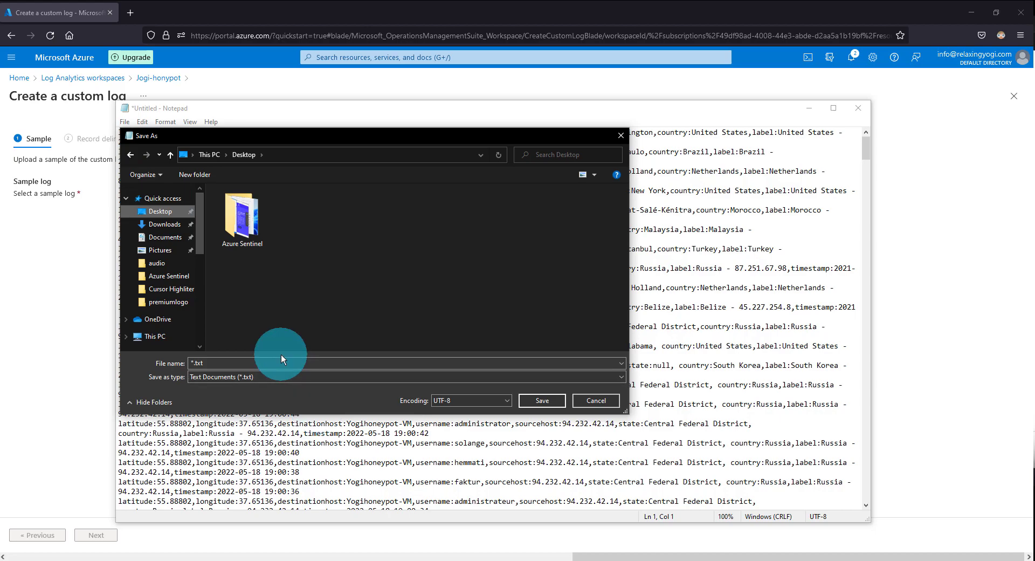
{"action": "left_click", "coordinate": [157, 345]}
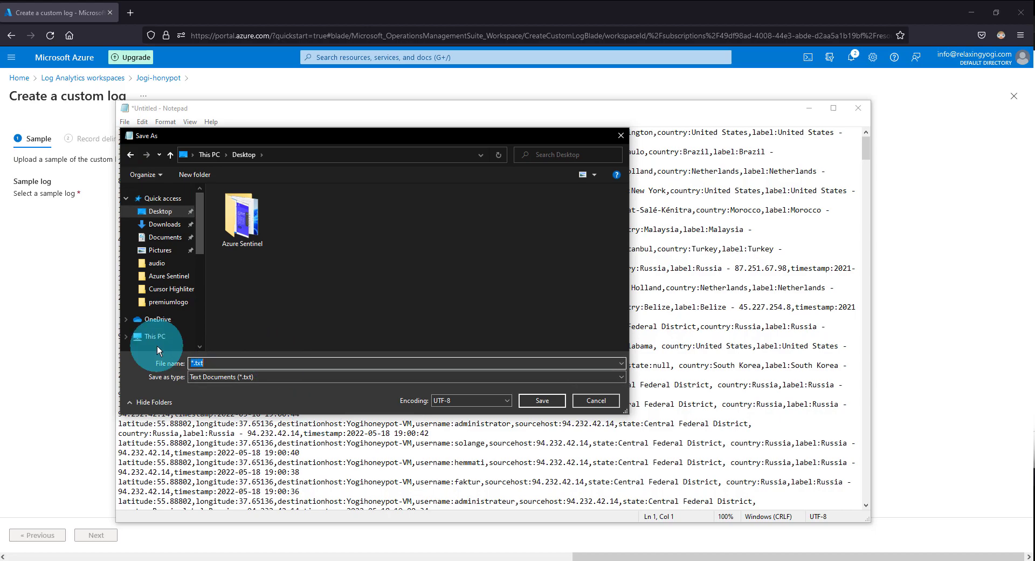
{"action": "type", "text": "Failed_Rdp_Log"}
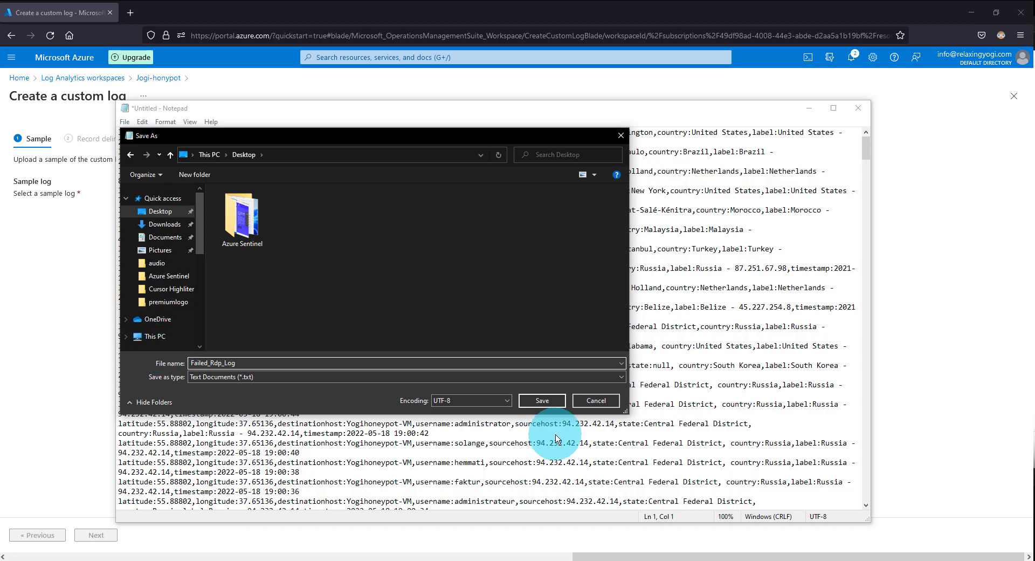
{"action": "left_click", "coordinate": [541, 401]}
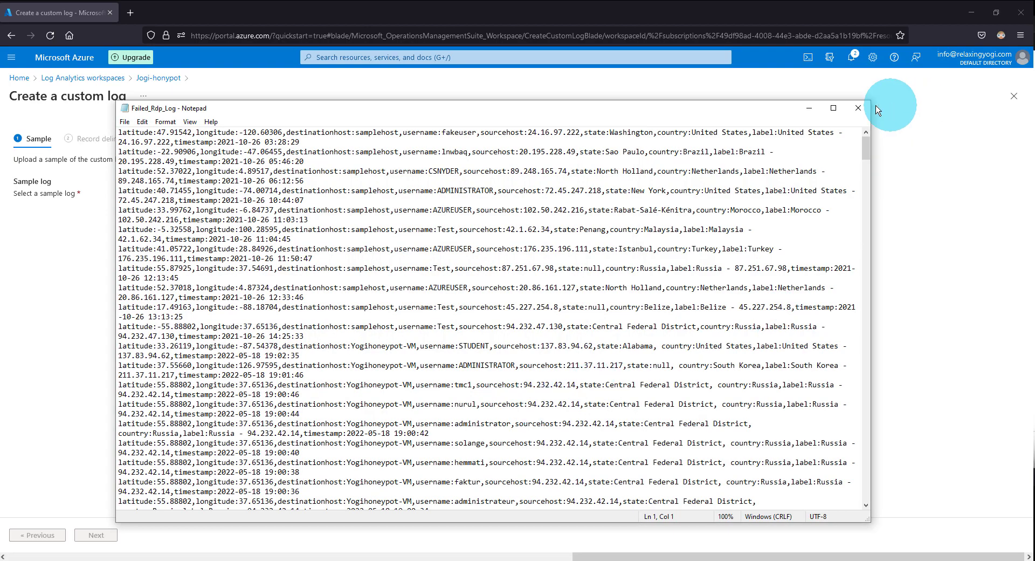
{"action": "left_click", "coordinate": [862, 109]}
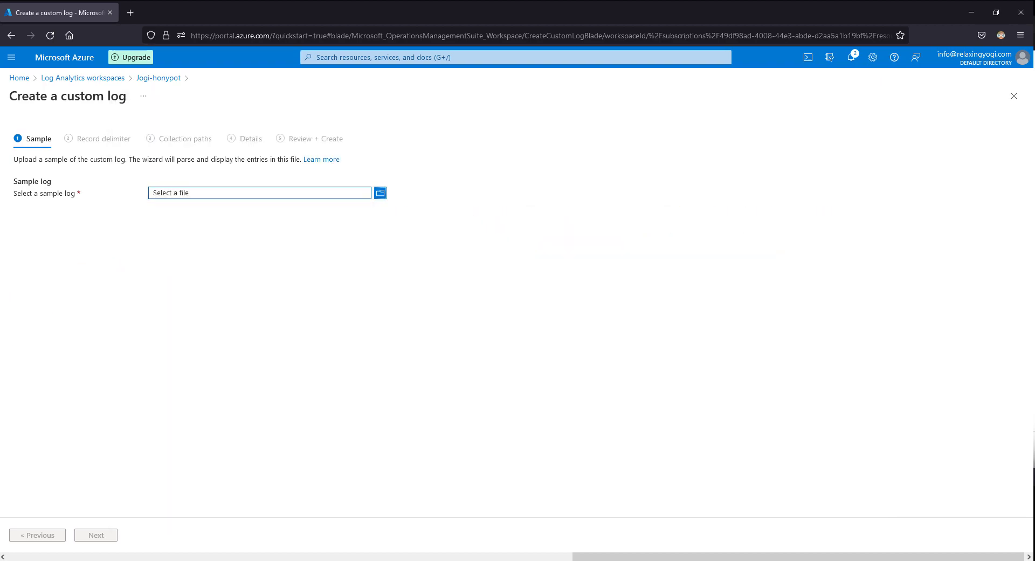
Upload Failed_Rdp_Log from the Desktop as the sample log and accept New line as the record delimiter
{"action": "left_click", "coordinate": [381, 192]}
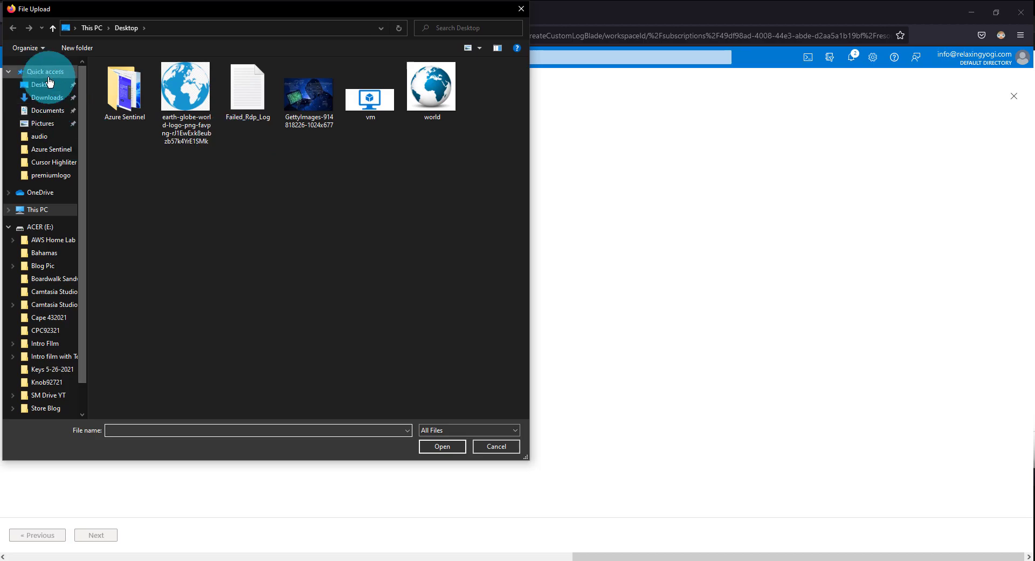
{"action": "left_click", "coordinate": [48, 87]}
{"action": "double_click", "coordinate": [248, 92]}
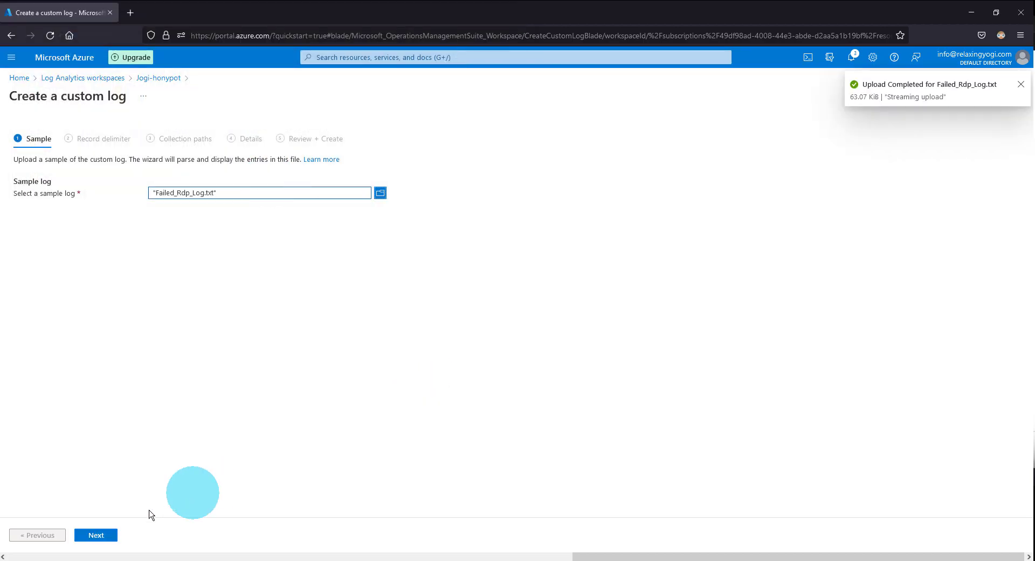
{"action": "left_click", "coordinate": [109, 535]}
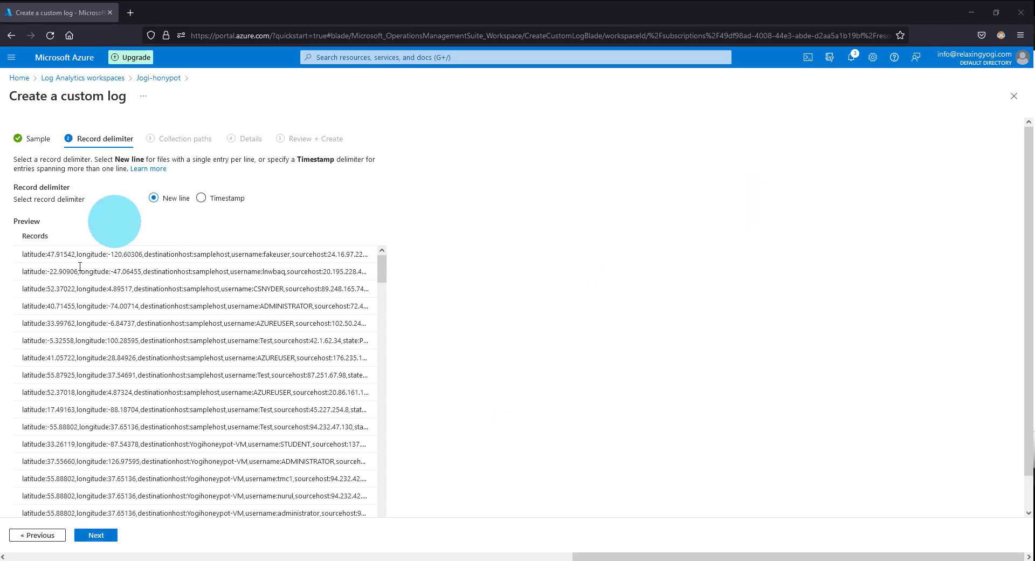
{"action": "left_click", "coordinate": [105, 537]}
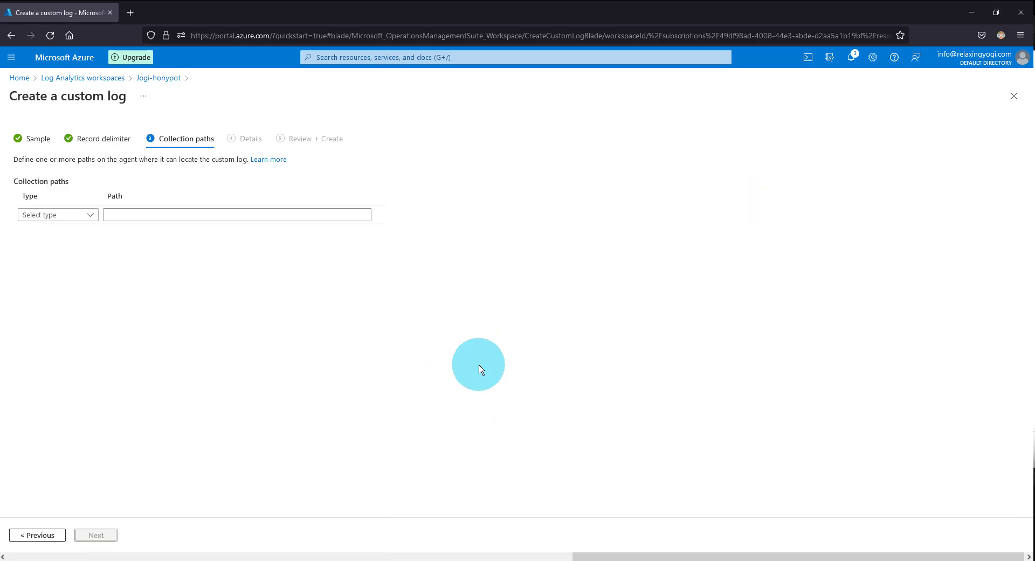
Set the first collection path's type to Windows and make its path ready for entry
{"action": "left_click", "coordinate": [56, 218]}
{"action": "left_click", "coordinate": [51, 230]}
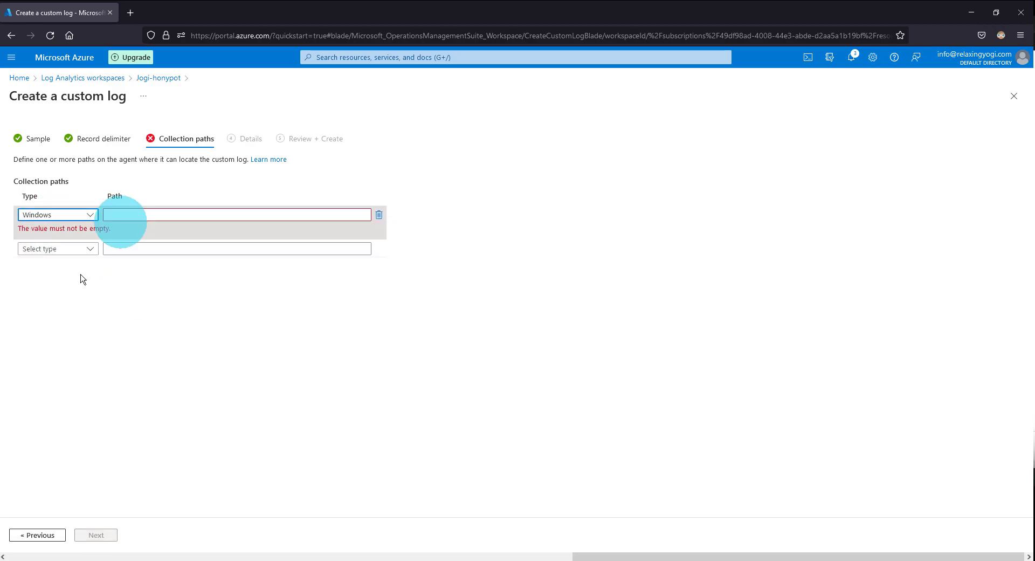
{"action": "left_click", "coordinate": [145, 215]}
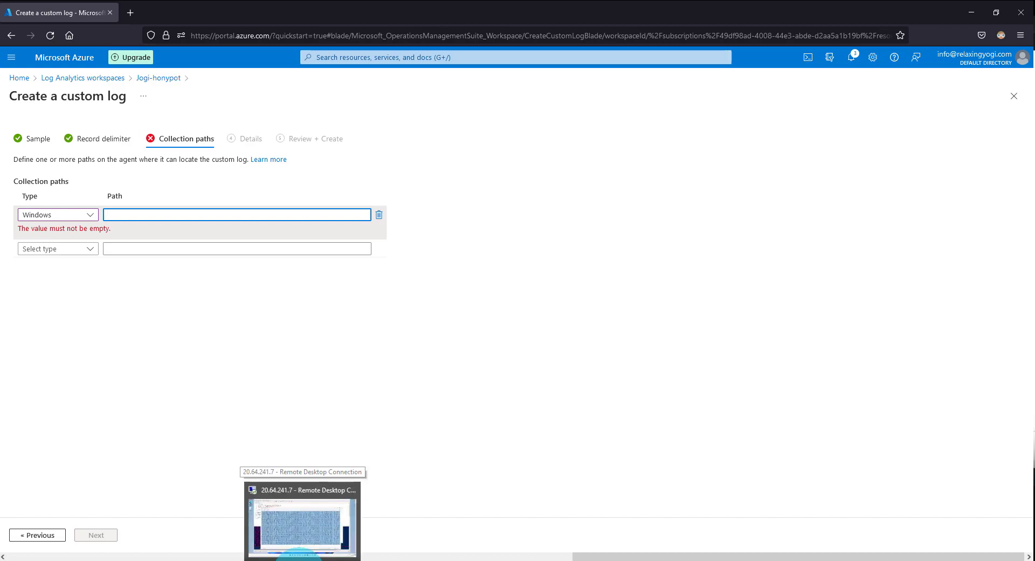
Return to the remote session and bring up the ProgramData folder to look up the location of failed_rdp
{"action": "left_click", "coordinate": [299, 556]}
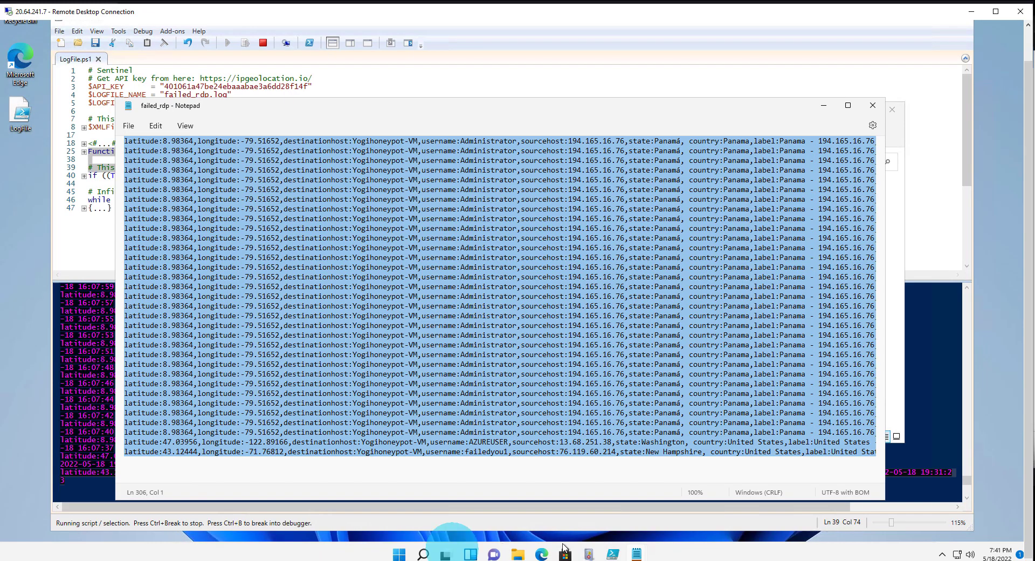
{"action": "mouse_move", "coordinate": [518, 556]}
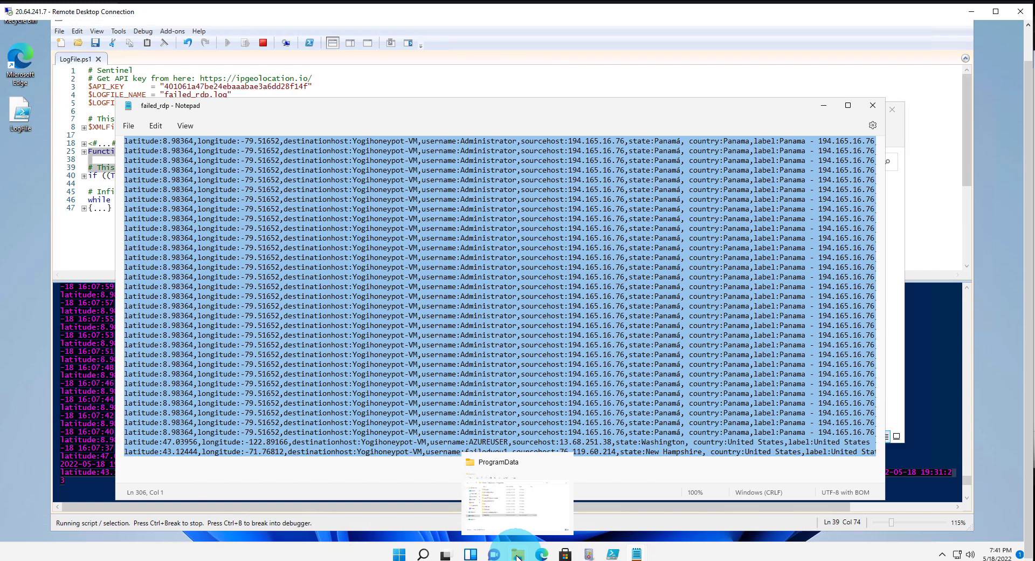
{"action": "left_click", "coordinate": [516, 555]}
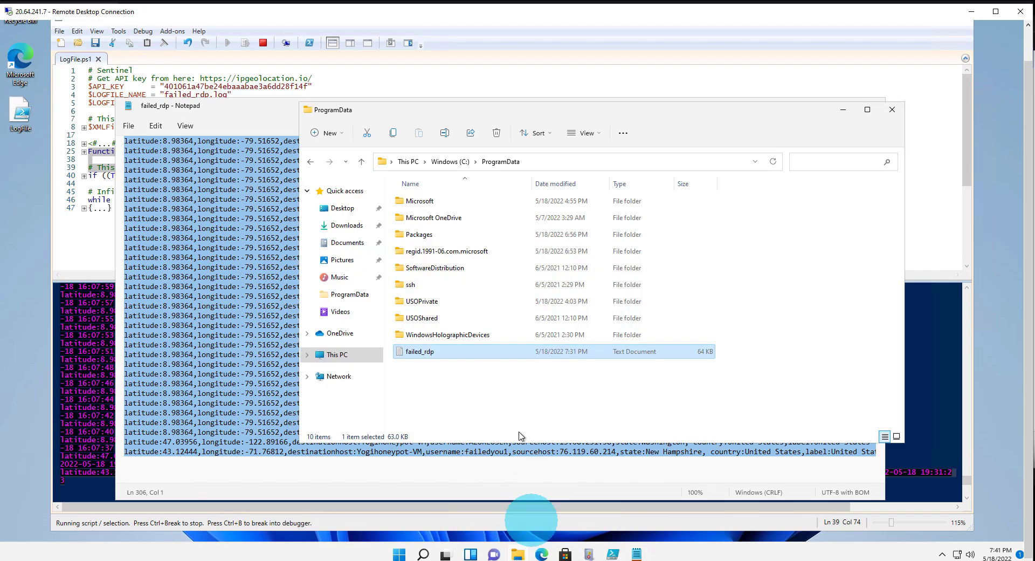
Copy the full path C:\ProgramData\failed_rdp.log of the failed_rdp log file on the remote machine
{"action": "left_click", "coordinate": [424, 357]}
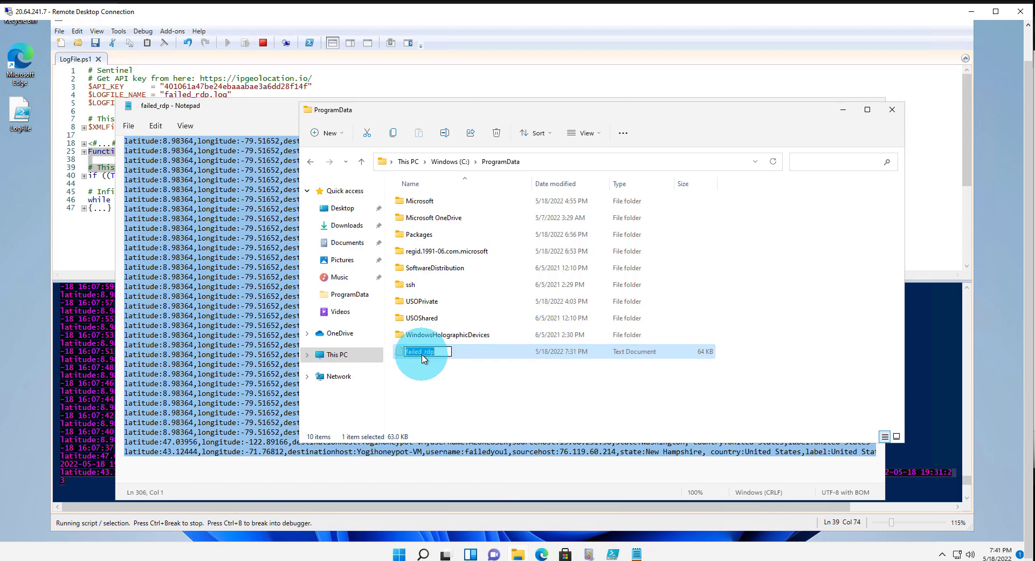
{"action": "left_click", "coordinate": [433, 363]}
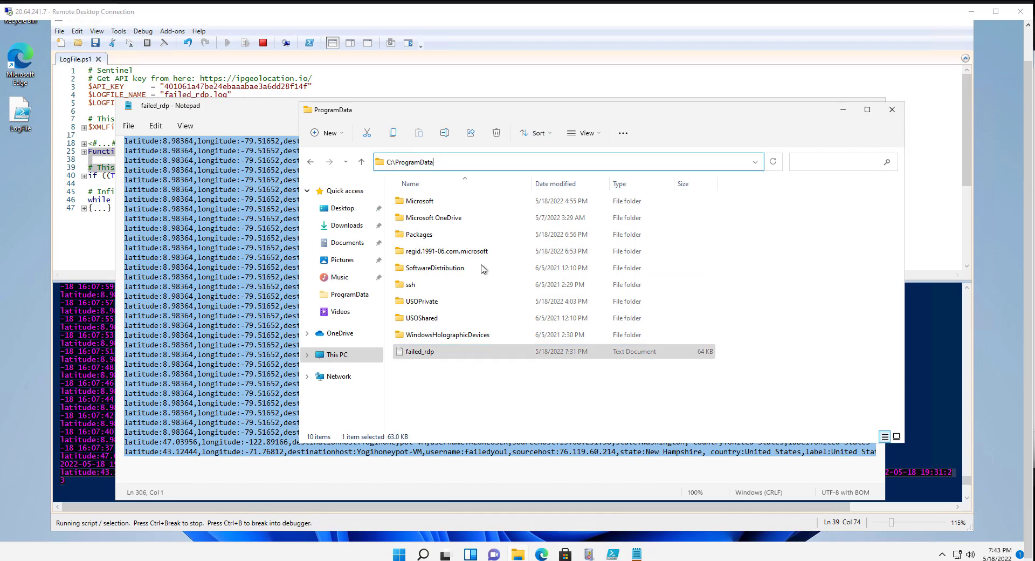
{"action": "left_click", "coordinate": [466, 166]}
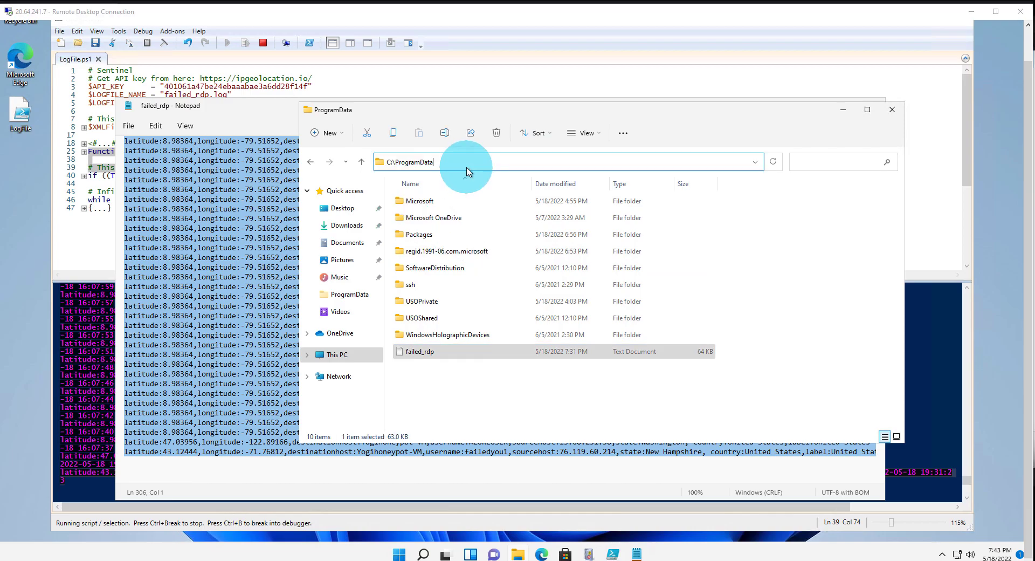
{"action": "left_click", "coordinate": [549, 167]}
{"action": "key", "text": "ctrl+c"}
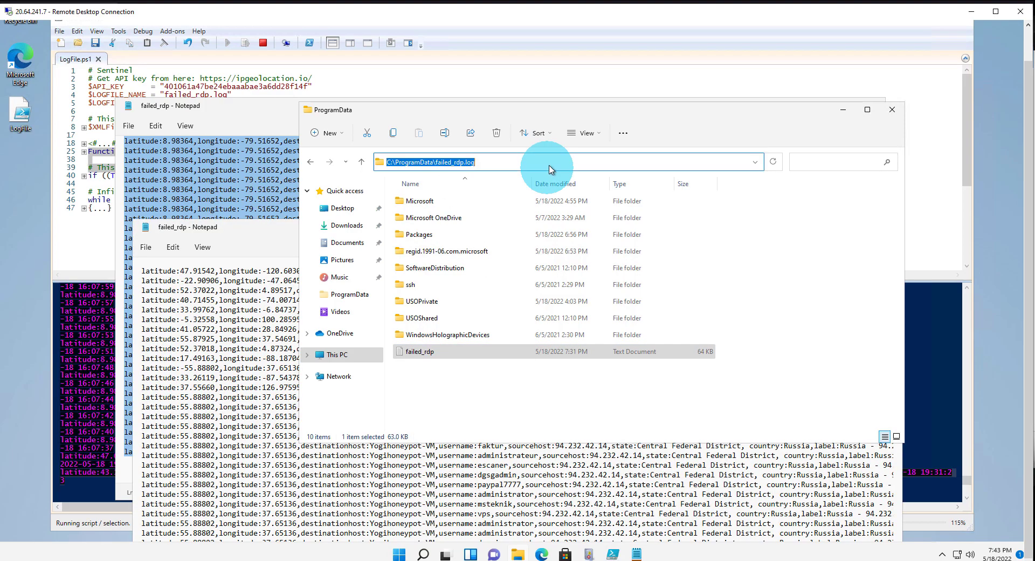
{"action": "right_click", "coordinate": [455, 164]}
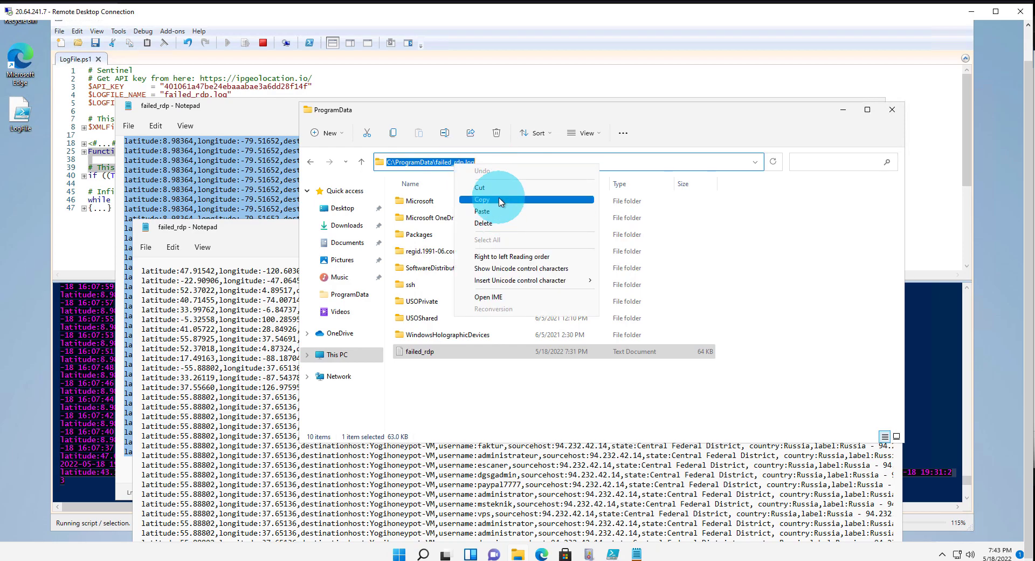
{"action": "left_click", "coordinate": [500, 201]}
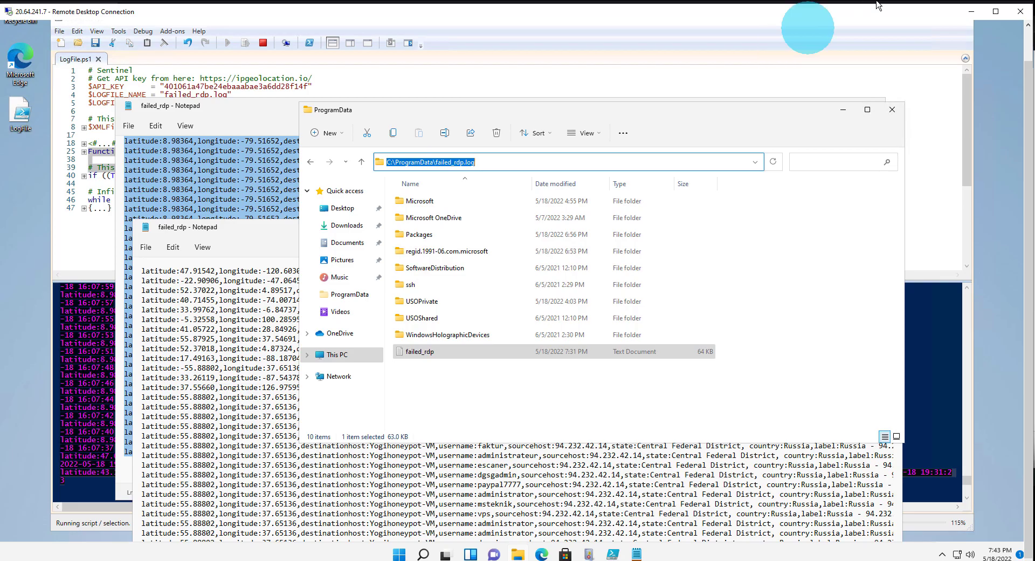
Switch to the Azure portal, set the custom log's Windows collection path to C:\ProgramData\failed_rdp.log, and continue to its details
{"action": "left_click", "coordinate": [973, 12]}
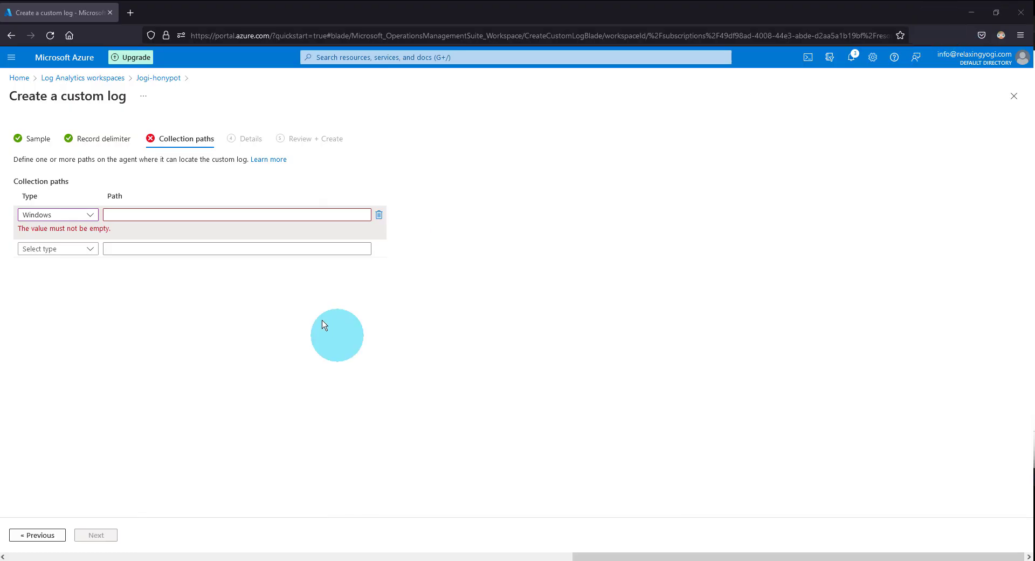
{"action": "right_click", "coordinate": [196, 213]}
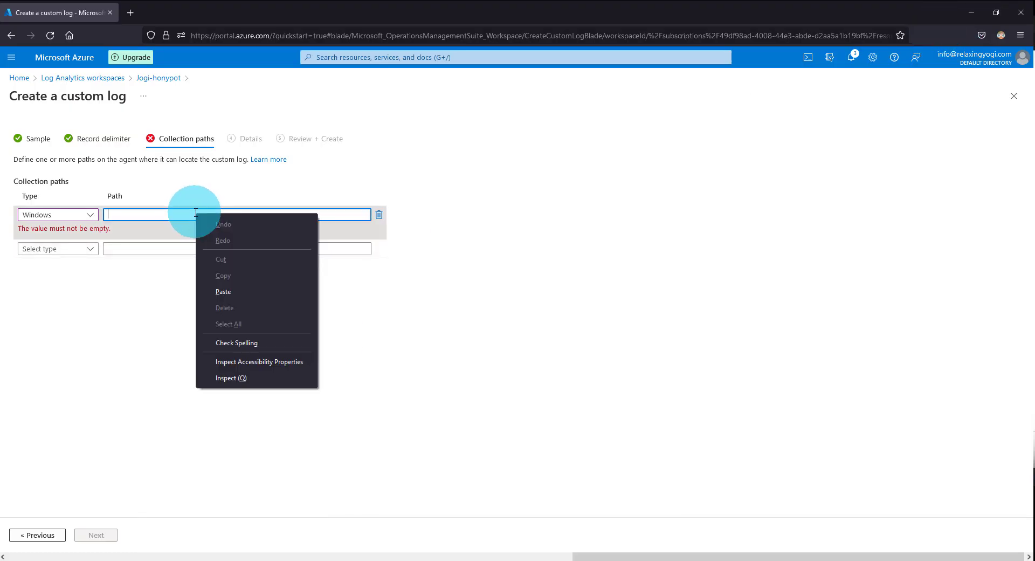
{"action": "left_click", "coordinate": [234, 291]}
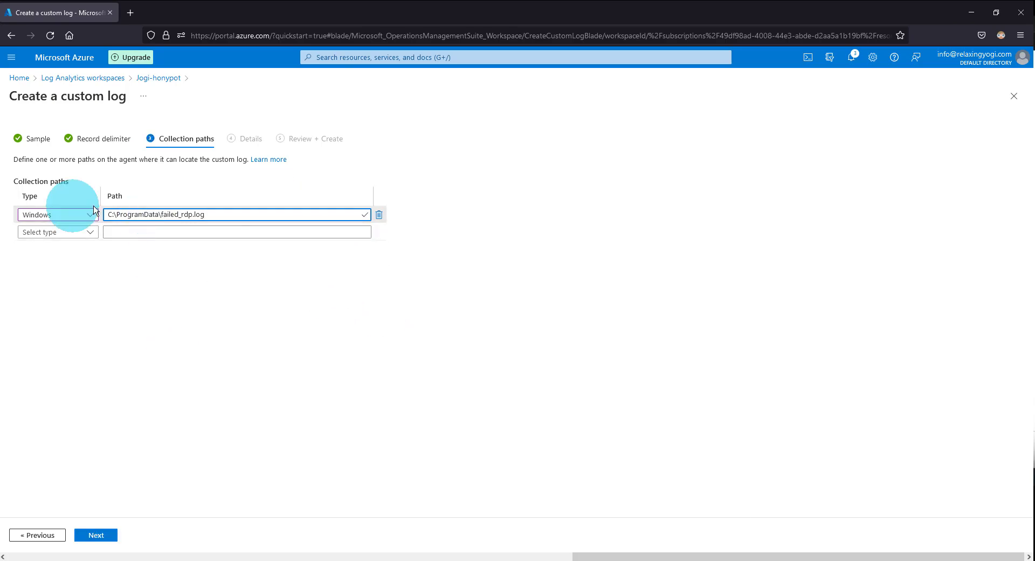
{"action": "left_click", "coordinate": [153, 305]}
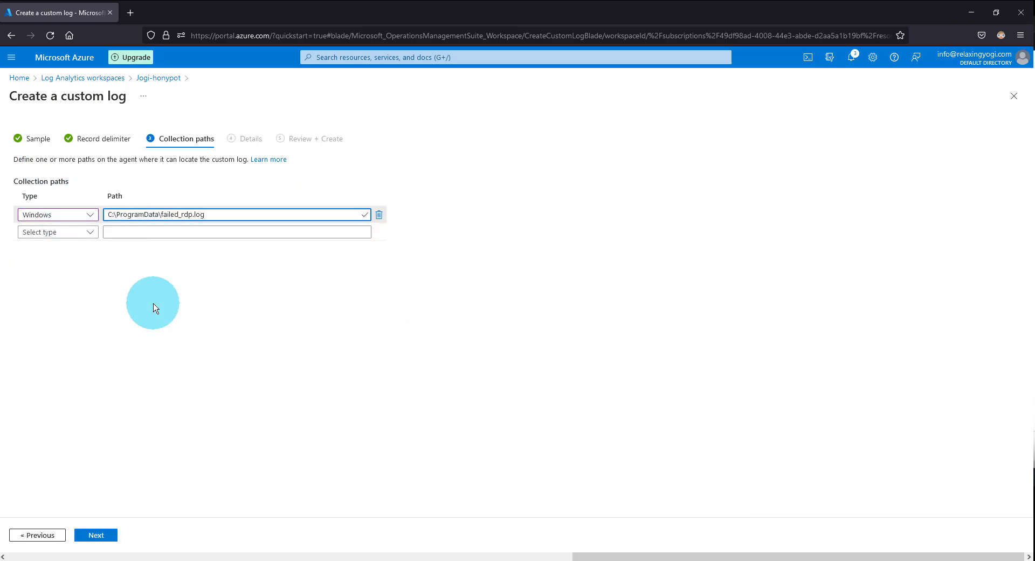
{"action": "left_click", "coordinate": [102, 534]}
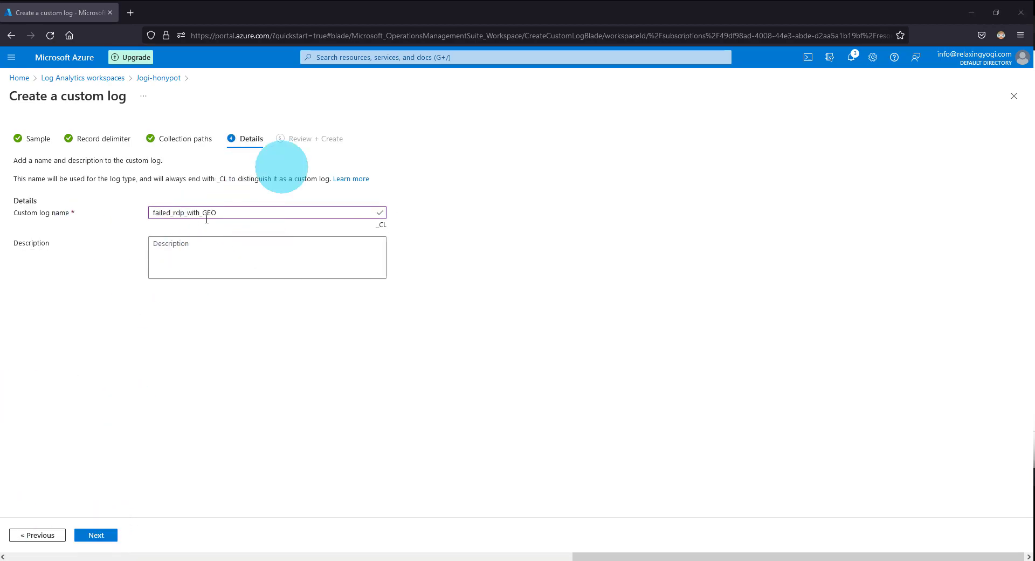
Name the custom log failed_rdp_with_GEO and create it
{"action": "left_click_drag", "start_coordinate": [203, 213], "coordinate": [229, 212]}
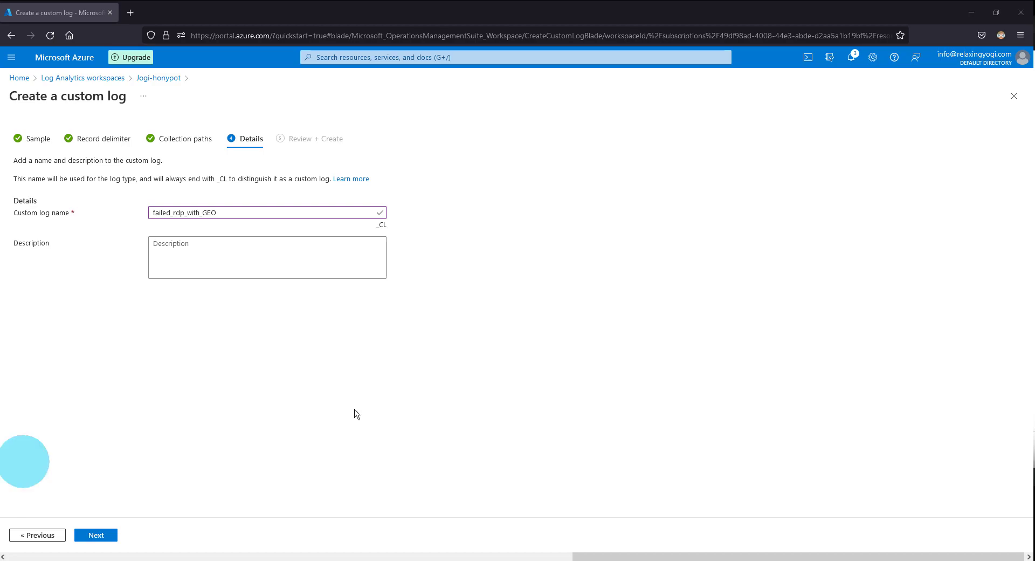
{"action": "left_click", "coordinate": [100, 536]}
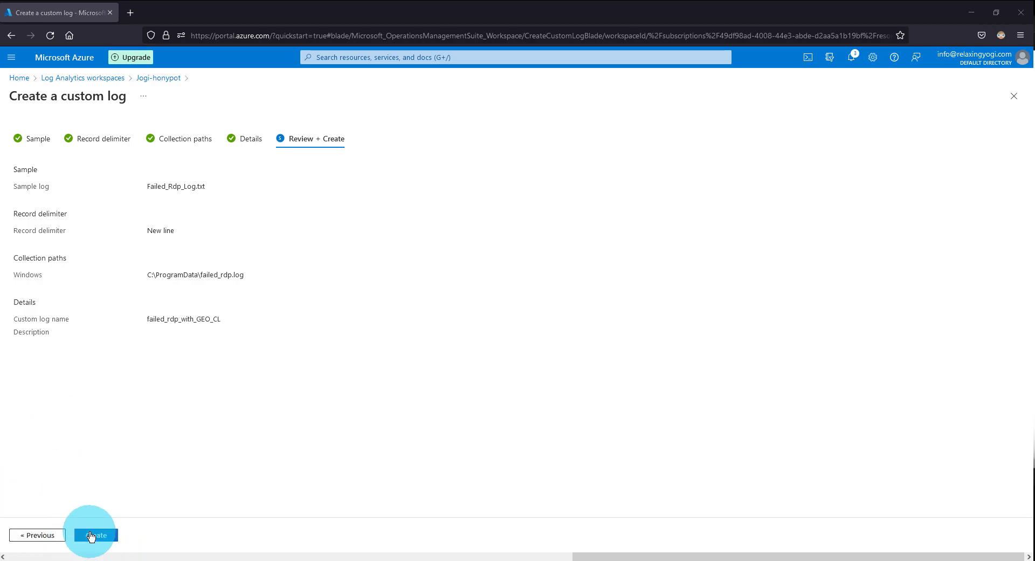
{"action": "left_click", "coordinate": [91, 535]}
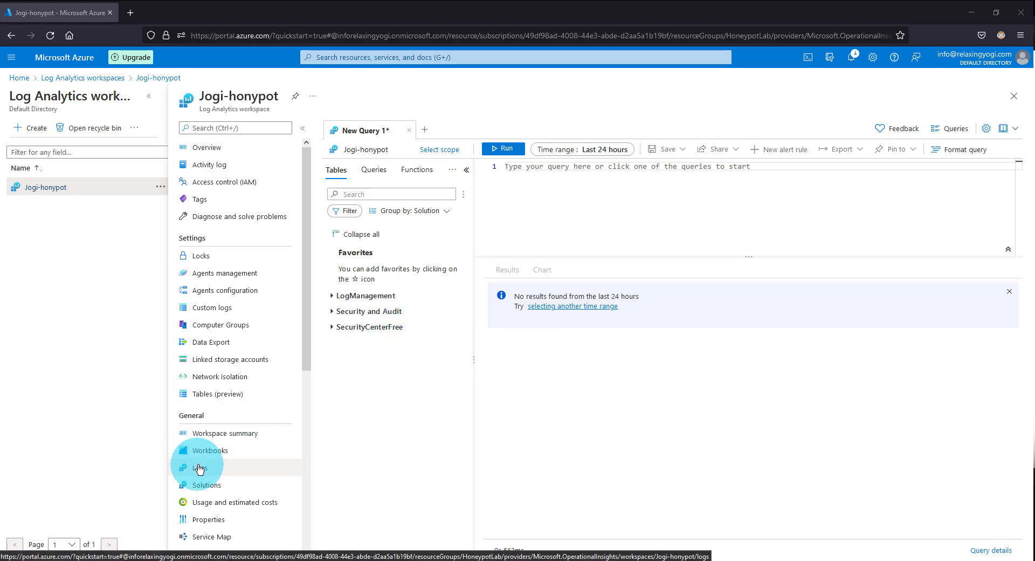
Query the failed_rdp_with_GEO_CL table in the workspace logs for the last 24 hours
{"action": "left_click", "coordinate": [591, 168]}
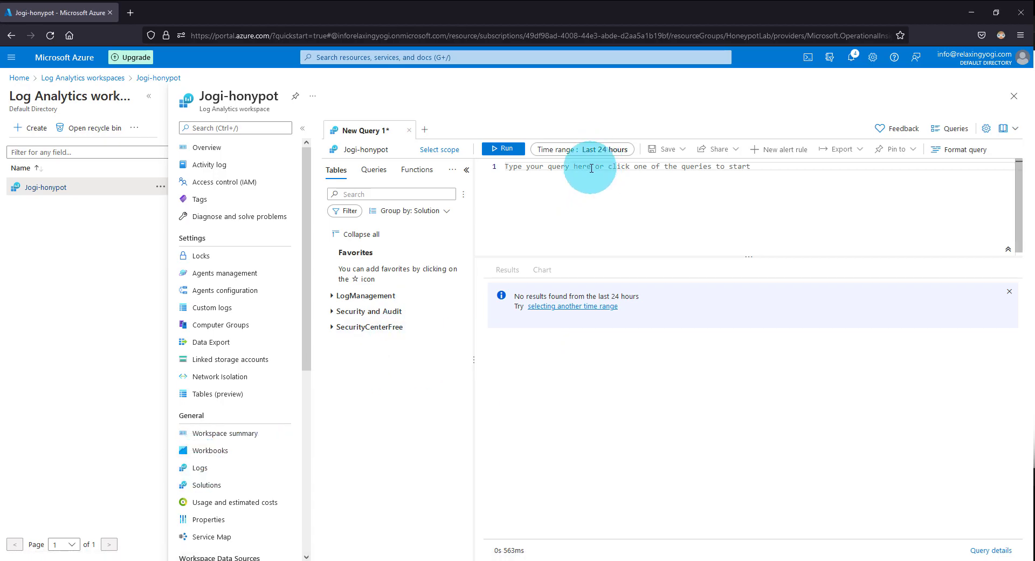
{"action": "type", "text": "f"}
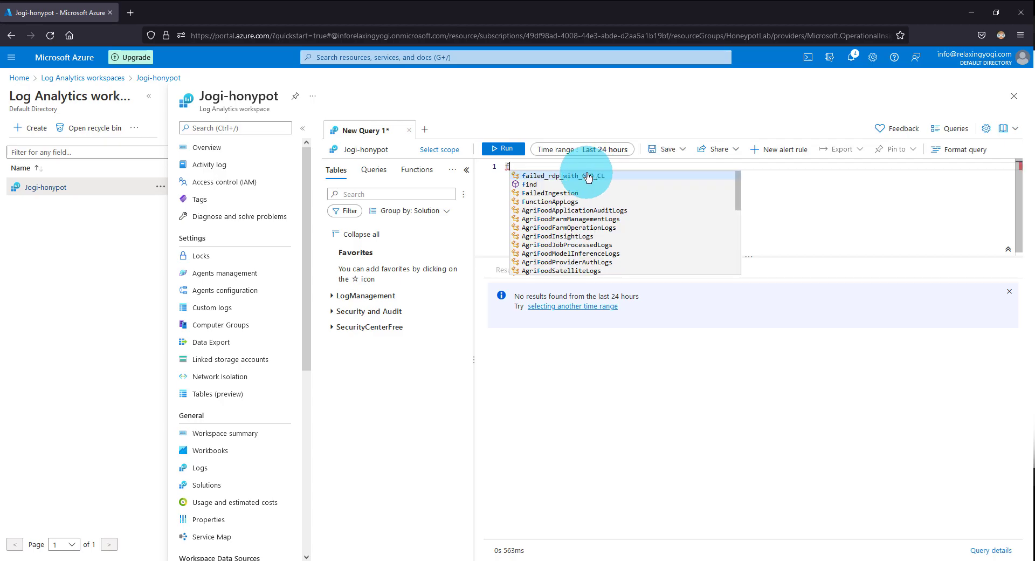
{"action": "left_click", "coordinate": [588, 176]}
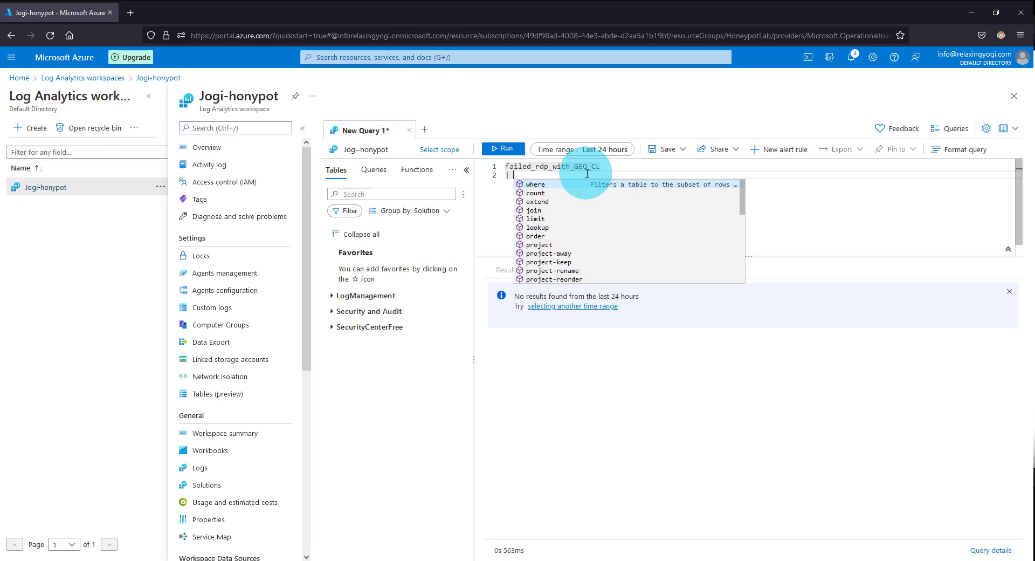
{"action": "key", "text": "BackSpace"}
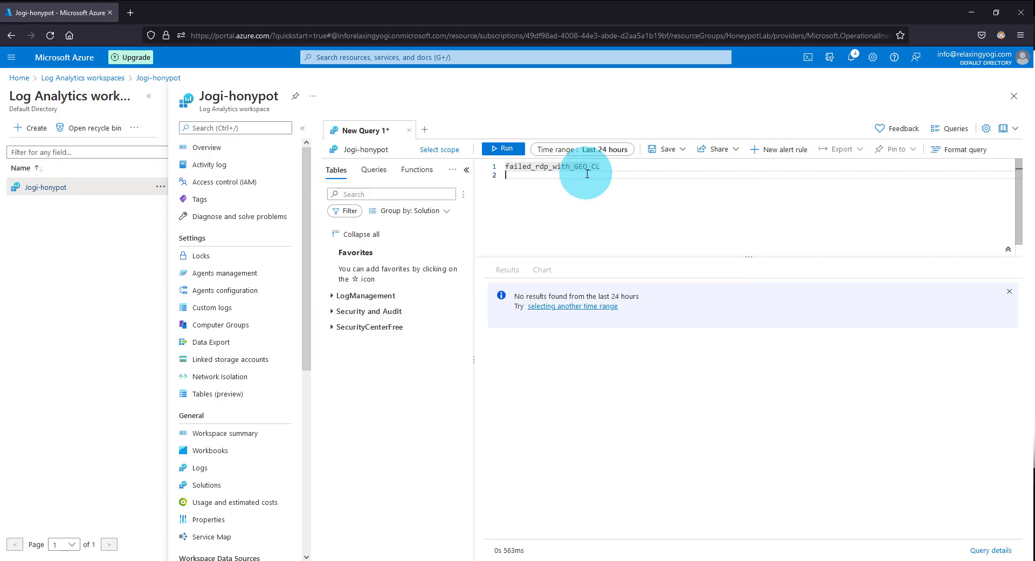
{"action": "key", "text": "BackSpace"}
{"action": "left_click", "coordinate": [510, 154]}
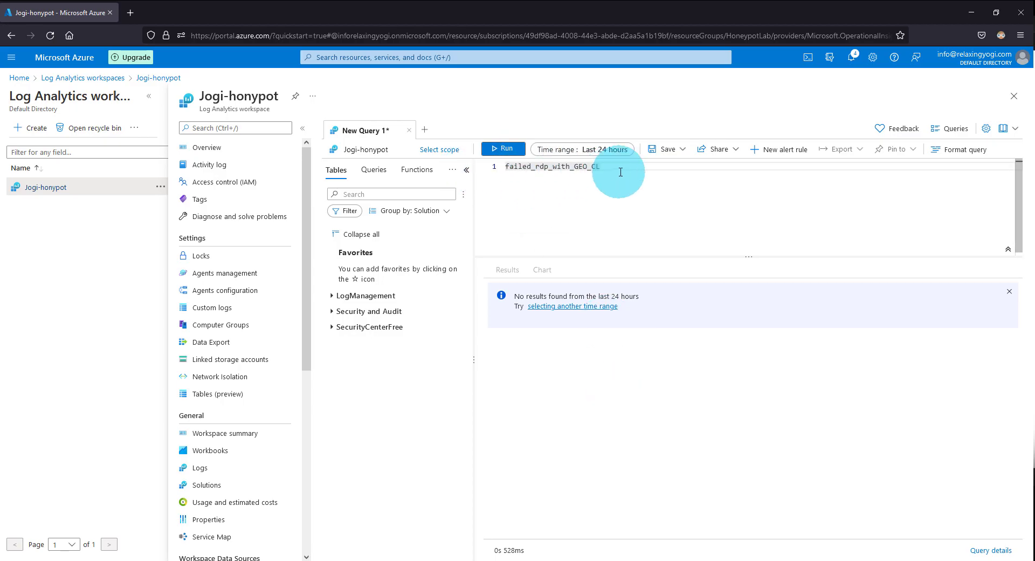
Replace the query with the SecurityEvent table and run it
{"action": "left_click_drag", "start_coordinate": [611, 168], "coordinate": [496, 172]}
{"action": "type", "text": "s"}
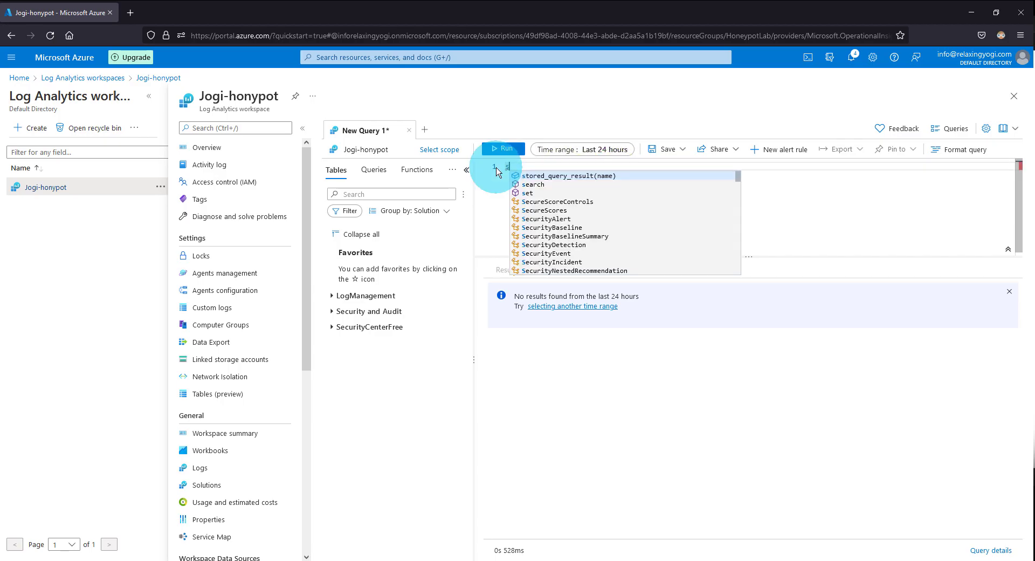
{"action": "left_click", "coordinate": [546, 253]}
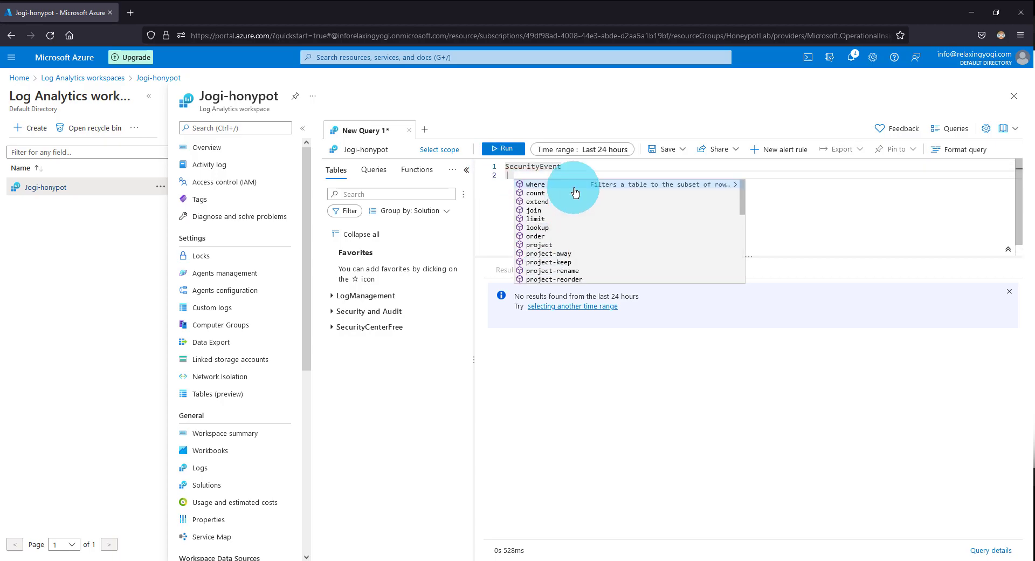
{"action": "key", "text": "Escape"}
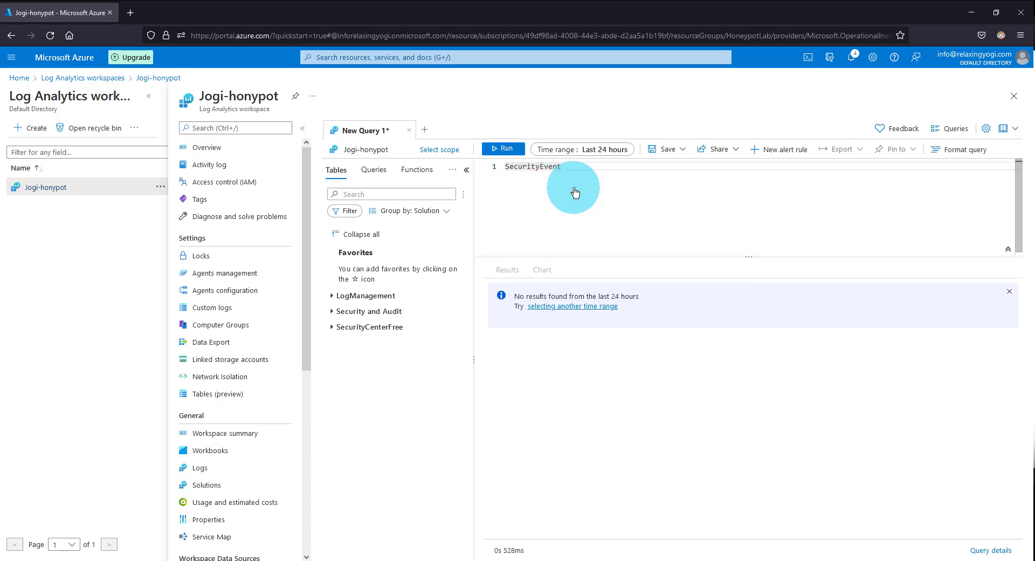
{"action": "left_click", "coordinate": [502, 149]}
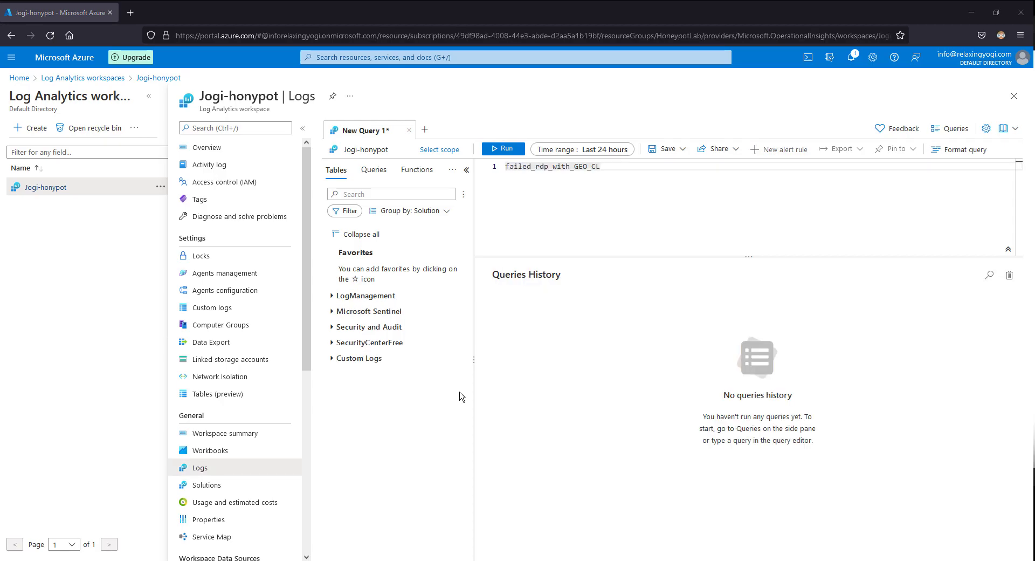
Run the failed_rdp_with_GEO_CL query again and look through the returned log records
{"action": "left_click", "coordinate": [502, 149]}
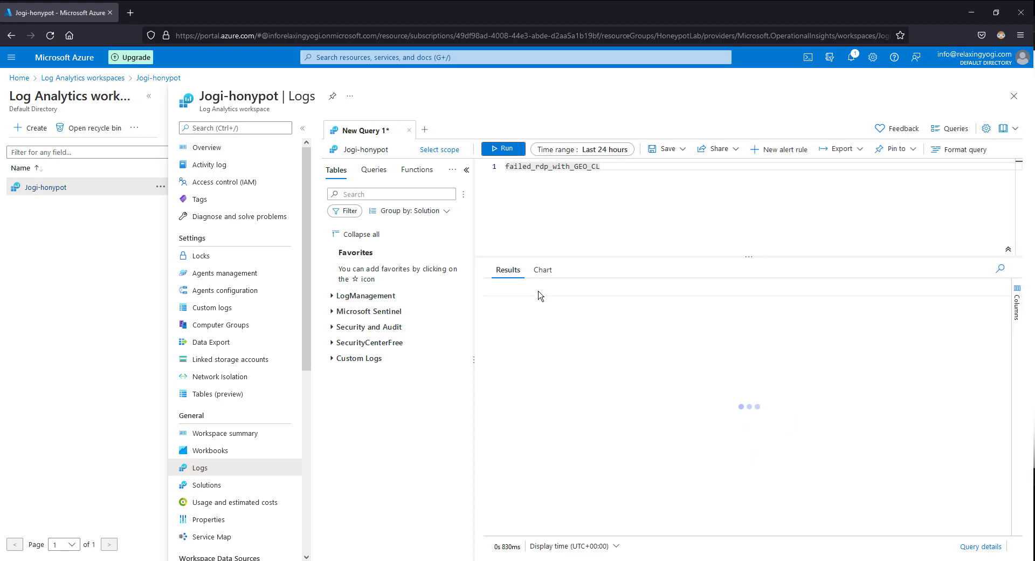
{"action": "scroll", "coordinate": [740, 420], "scroll_direction": "down", "scroll_amount": 8}
{"action": "scroll", "coordinate": [740, 420], "scroll_direction": "down", "scroll_amount": 5}
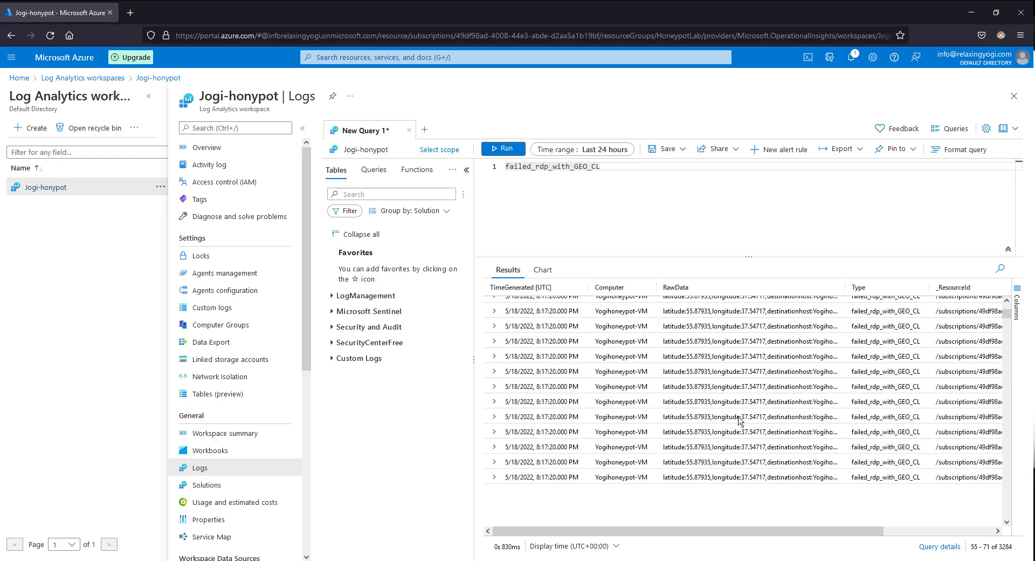
{"action": "scroll", "coordinate": [740, 422], "scroll_direction": "up", "scroll_amount": 12}
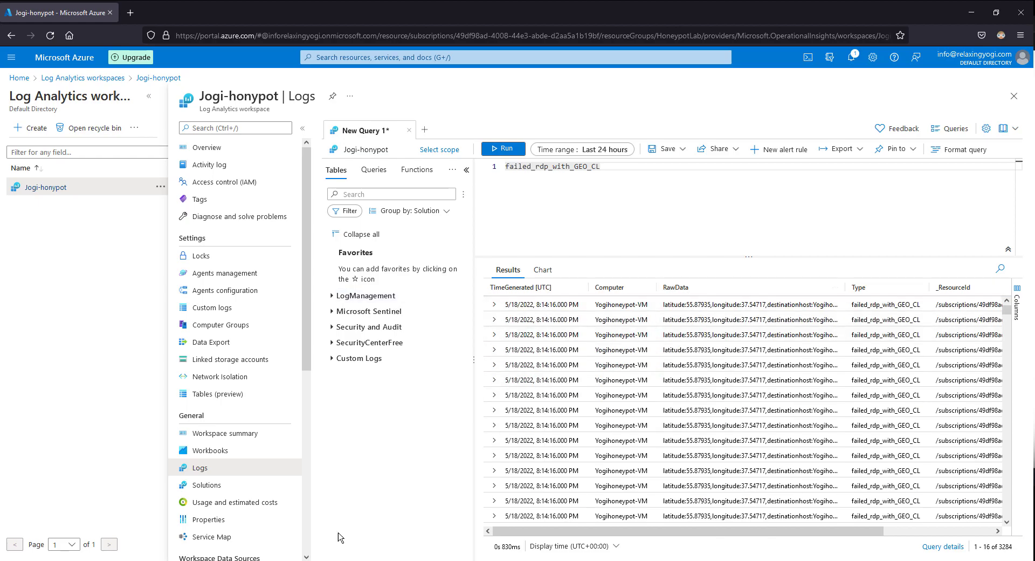
Switch to the Remote Desktop session and examine the failed_rdp log in Notepad, highlighting its last two entries
{"action": "left_click", "coordinate": [302, 520]}
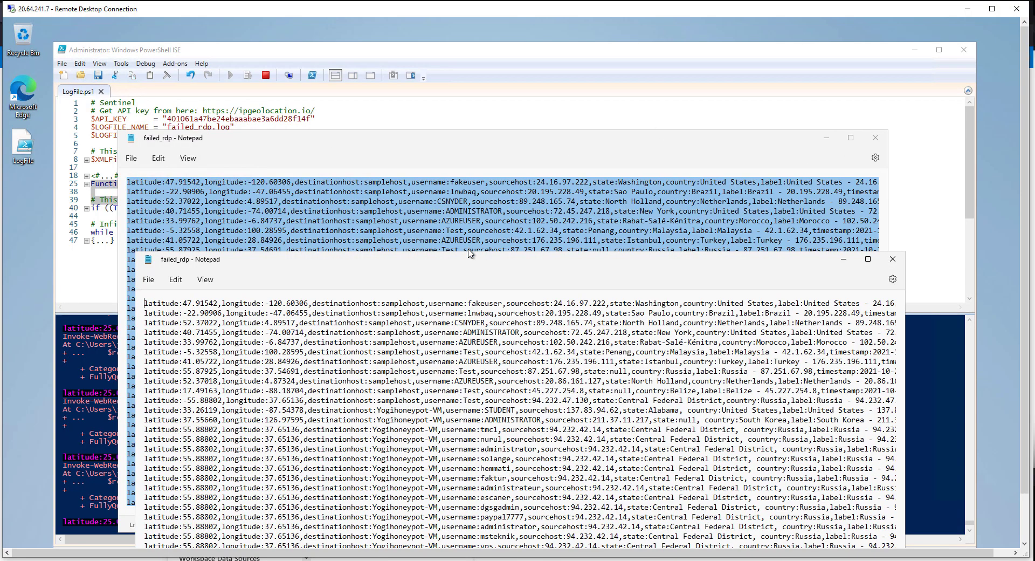
{"action": "left_click_drag", "start_coordinate": [467, 265], "coordinate": [442, 87]}
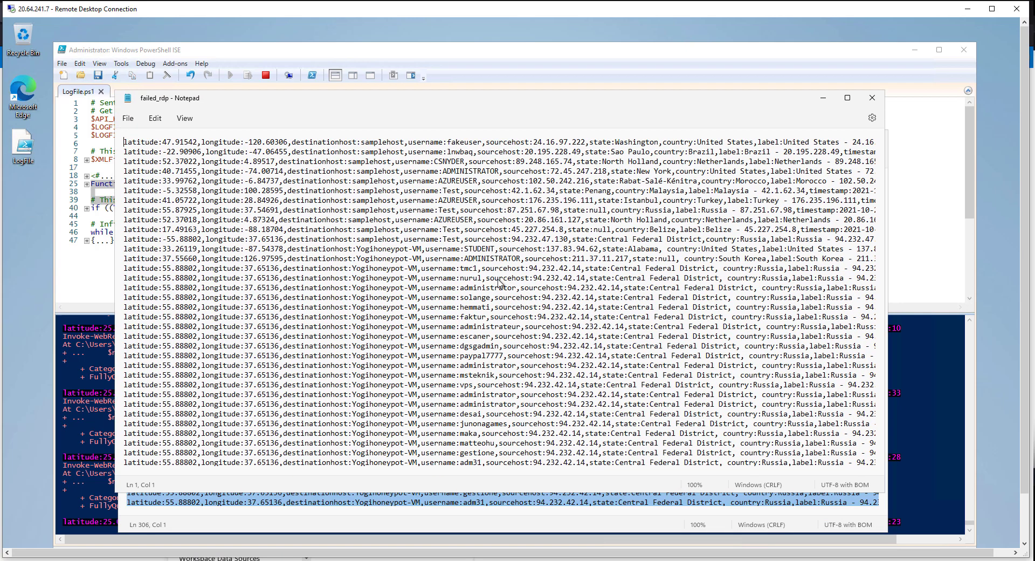
{"action": "scroll", "coordinate": [517, 343], "scroll_direction": "down", "scroll_amount": 20}
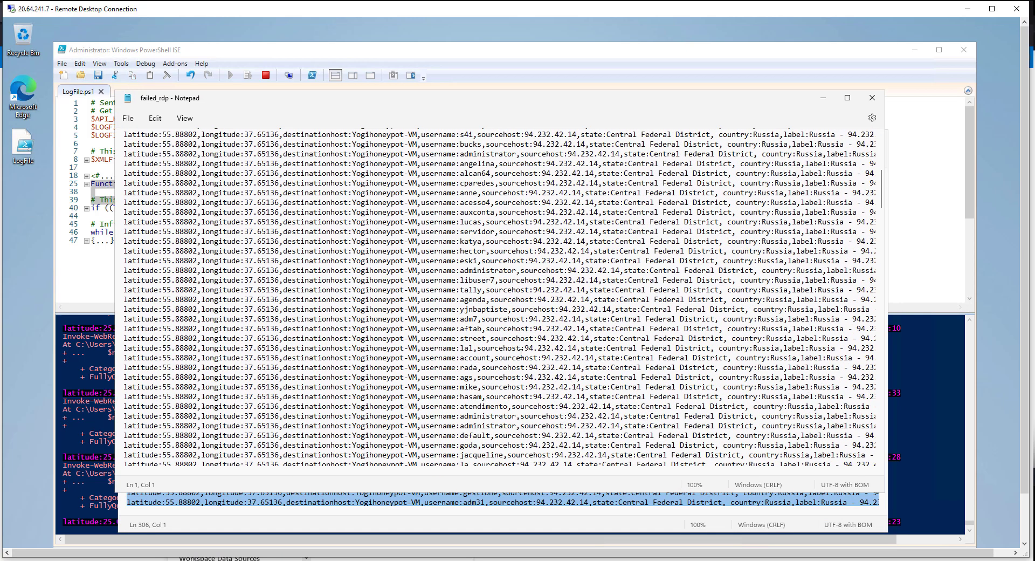
{"action": "scroll", "coordinate": [523, 364], "scroll_direction": "down", "scroll_amount": 20}
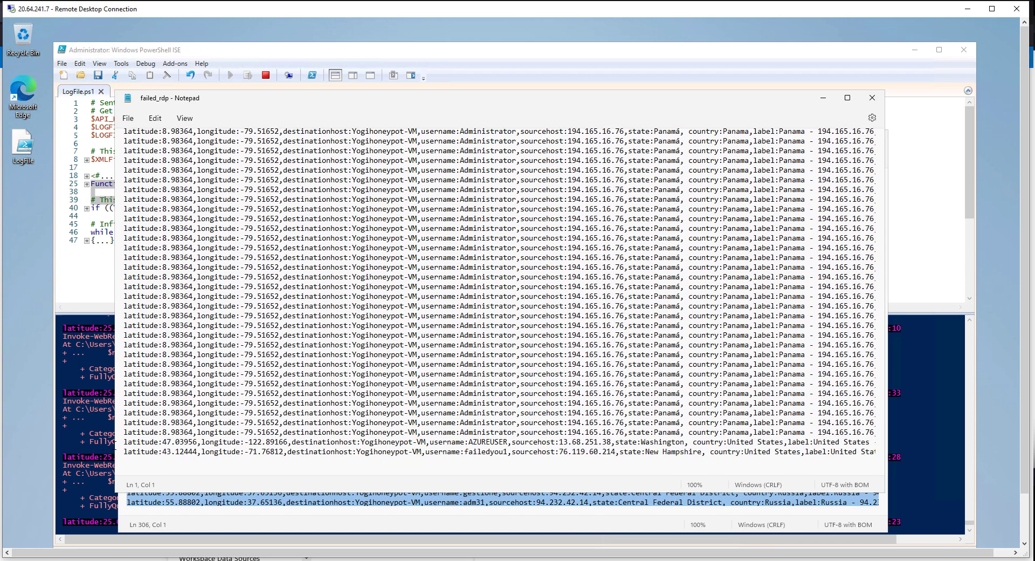
{"action": "triple_click", "coordinate": [508, 442]}
{"action": "left_click_drag", "start_coordinate": [737, 457], "coordinate": [838, 464]}
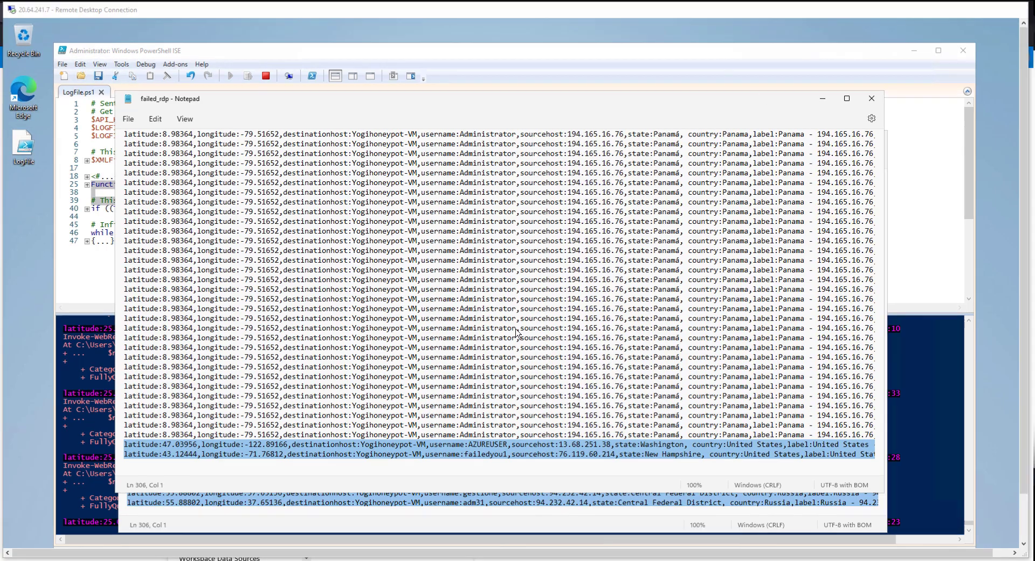
Return to the Azure portal, widen the RawData column of the query results and sort the records by it in ascending order
{"action": "left_click", "coordinate": [973, 12]}
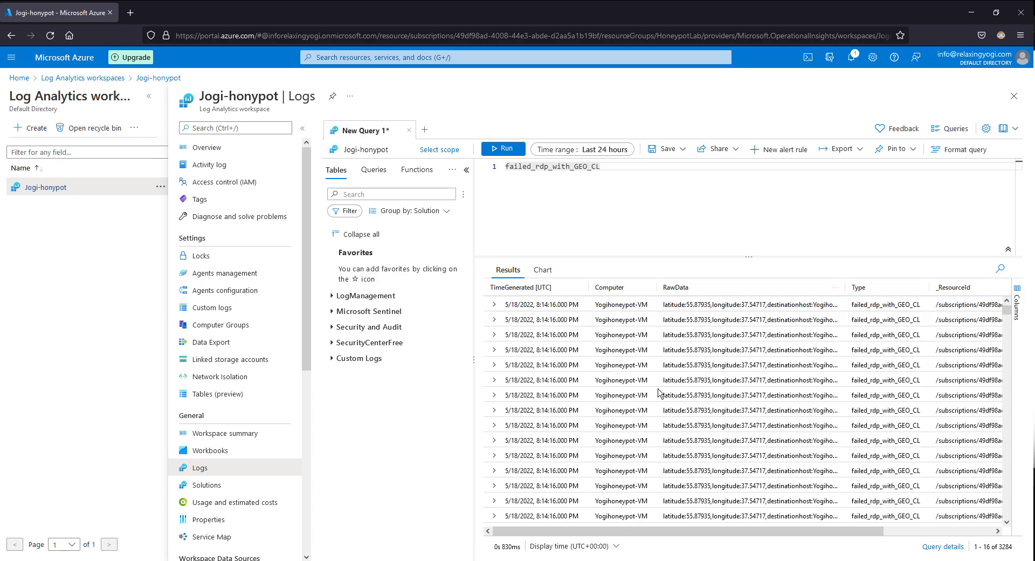
{"action": "left_click_drag", "start_coordinate": [845, 284], "coordinate": [930, 284]}
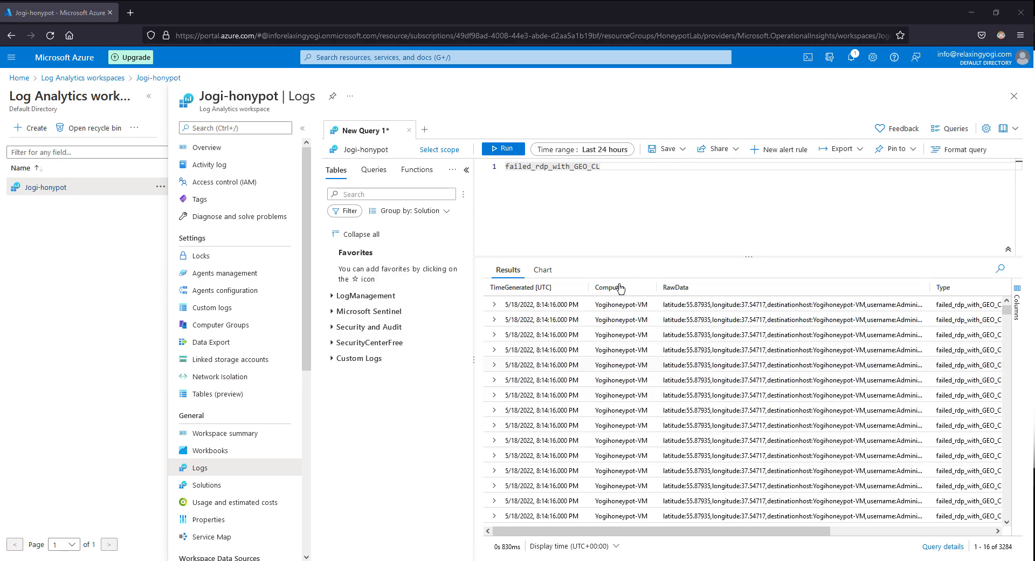
{"action": "left_click", "coordinate": [679, 288]}
{"action": "left_click", "coordinate": [688, 305]}
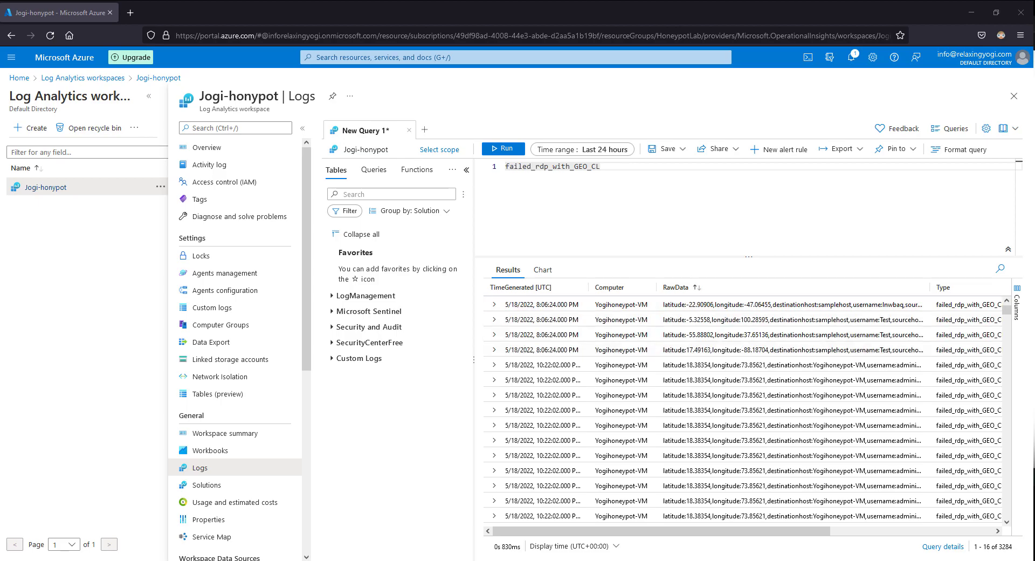
{"action": "left_click_drag", "start_coordinate": [814, 531], "coordinate": [685, 538]}
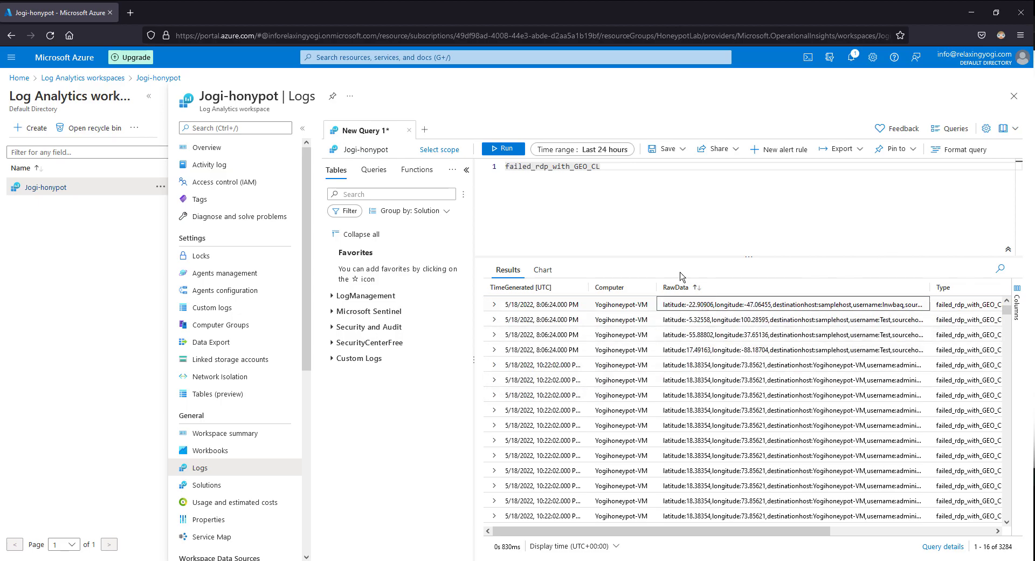
Rerun the failed_rdp_with_GEO_CL query and open custom field extraction from its first result record
{"action": "key", "text": "Return"}
{"action": "key", "text": "shift+Return"}
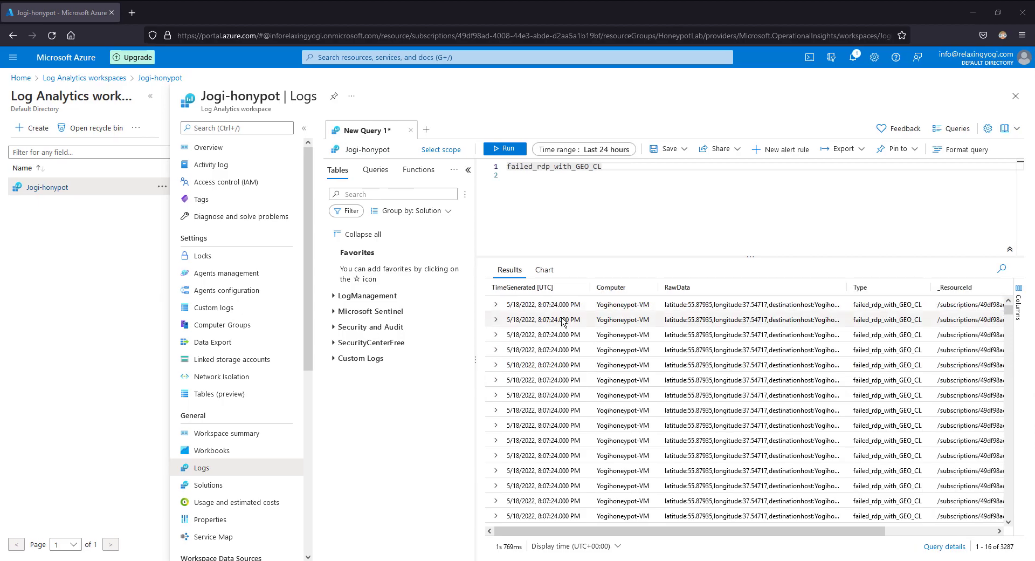
{"action": "right_click", "coordinate": [512, 307]}
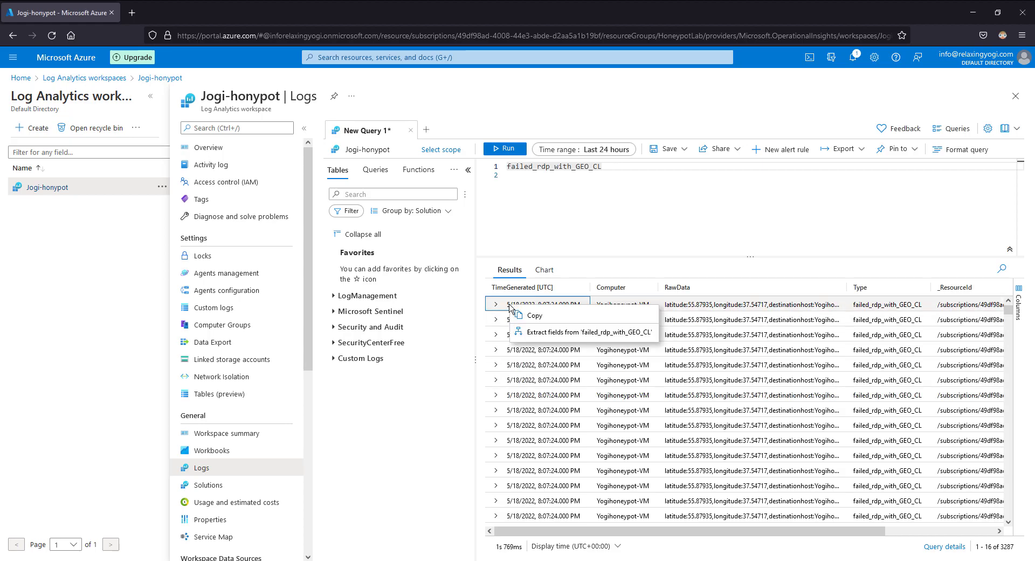
{"action": "left_click", "coordinate": [553, 332]}
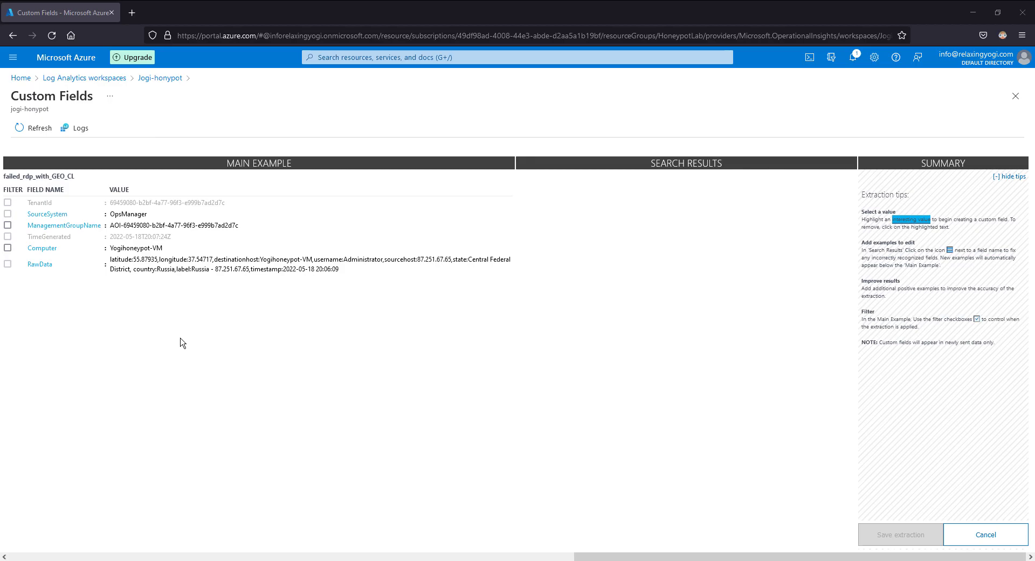
Extract the latitude value in the RawData example as a Numeric custom field titled latitude
{"action": "key", "text": "ctrl+plus"}
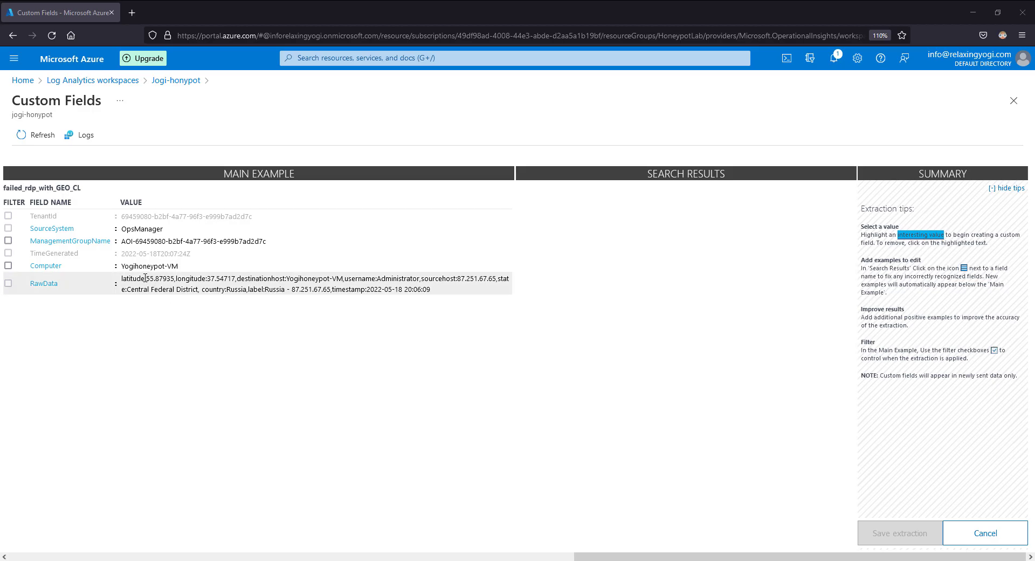
{"action": "left_click_drag", "start_coordinate": [145, 278], "coordinate": [174, 279]}
{"action": "left_click", "coordinate": [172, 320]}
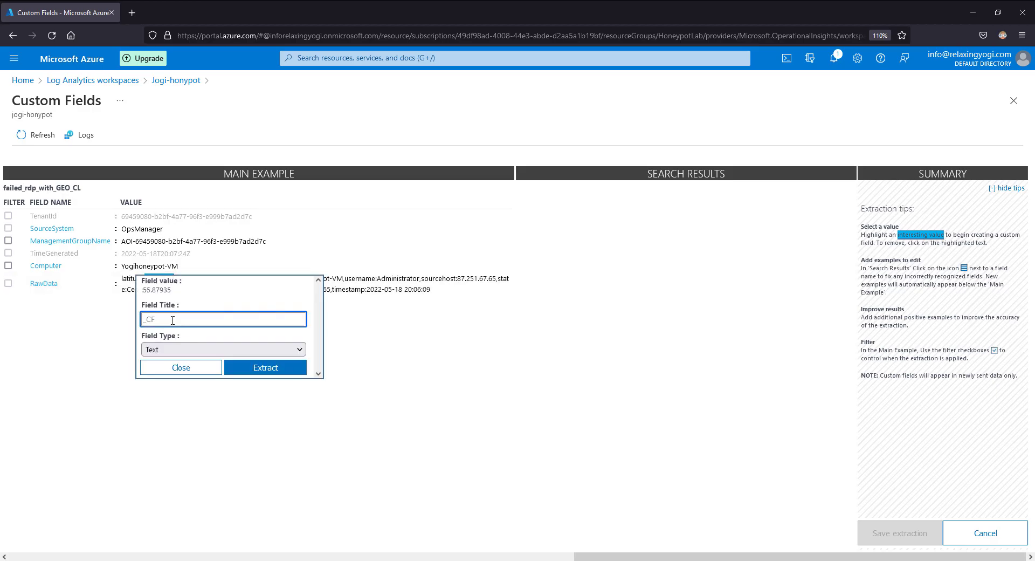
{"action": "type", "text": "latitude"}
{"action": "left_click", "coordinate": [196, 348]}
{"action": "left_click", "coordinate": [196, 381]}
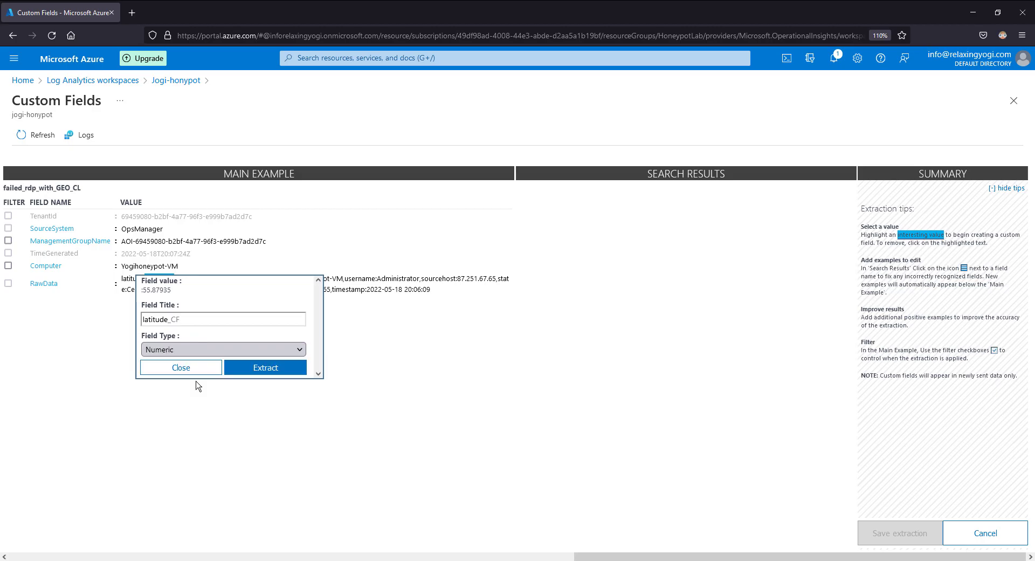
{"action": "left_click", "coordinate": [240, 371]}
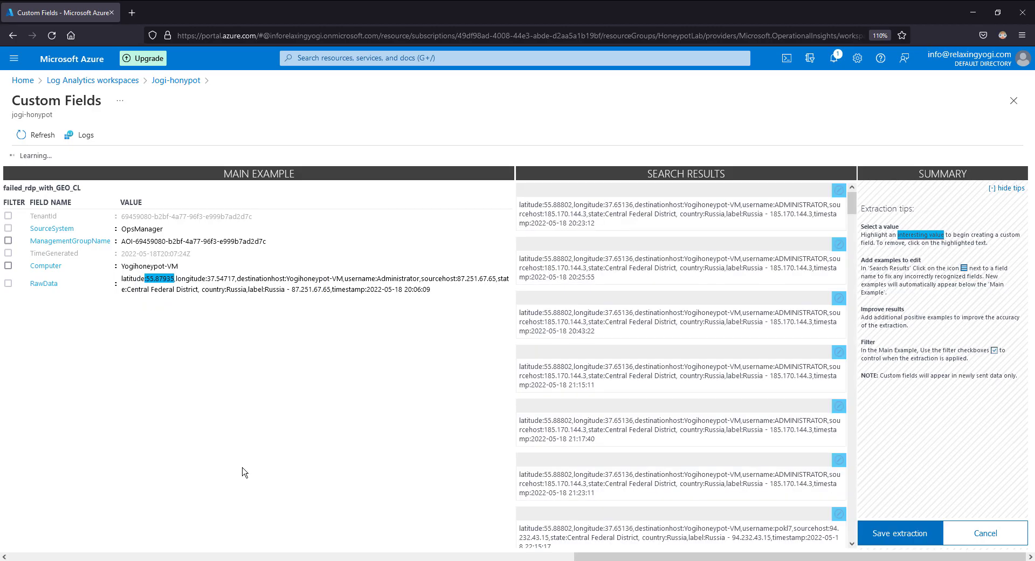
Review the highlighted latitude values across the search results and save the latitude_CF extraction
{"action": "key", "text": "ctrl+plus"}
{"action": "scroll", "coordinate": [769, 379], "scroll_direction": "down", "scroll_amount": 10}
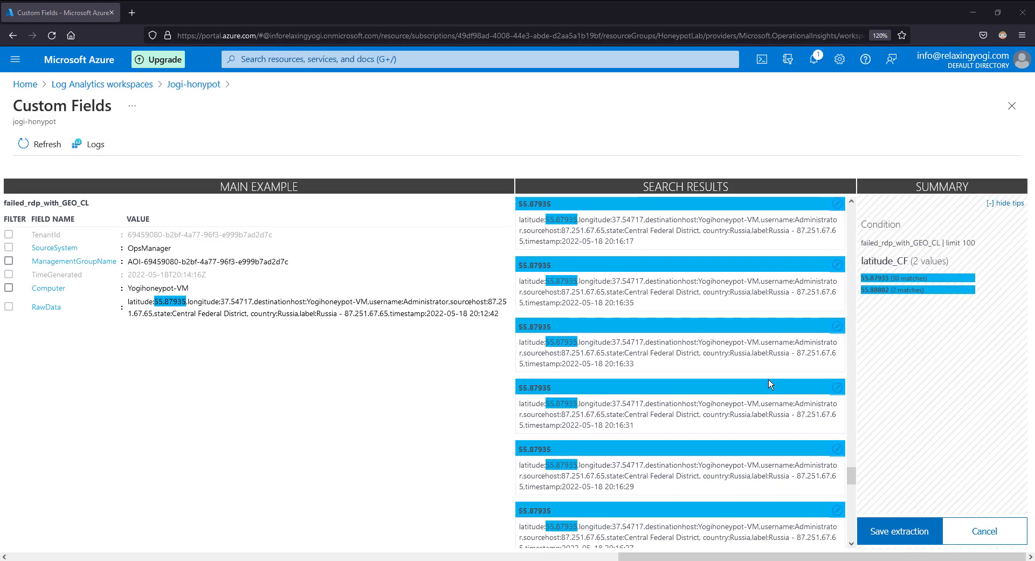
{"action": "scroll", "coordinate": [770, 380], "scroll_direction": "down", "scroll_amount": 10}
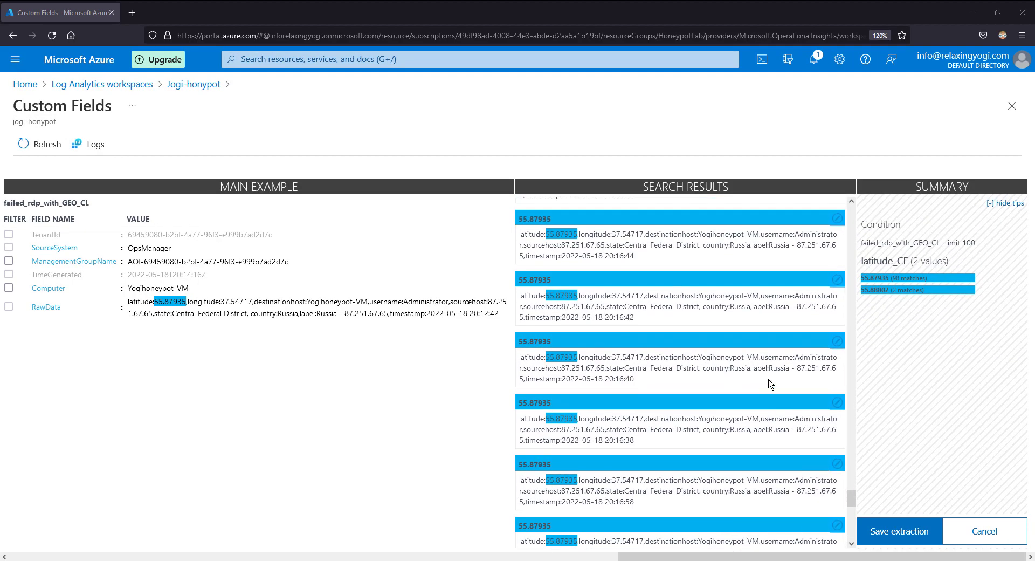
{"action": "scroll", "coordinate": [771, 384], "scroll_direction": "up", "scroll_amount": 15}
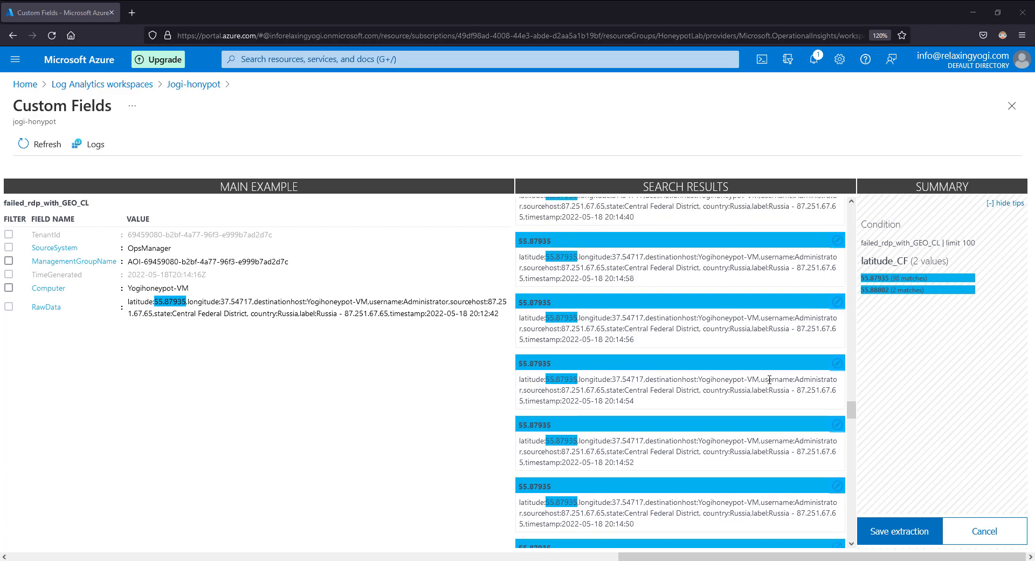
{"action": "scroll", "coordinate": [771, 384], "scroll_direction": "up", "scroll_amount": 5}
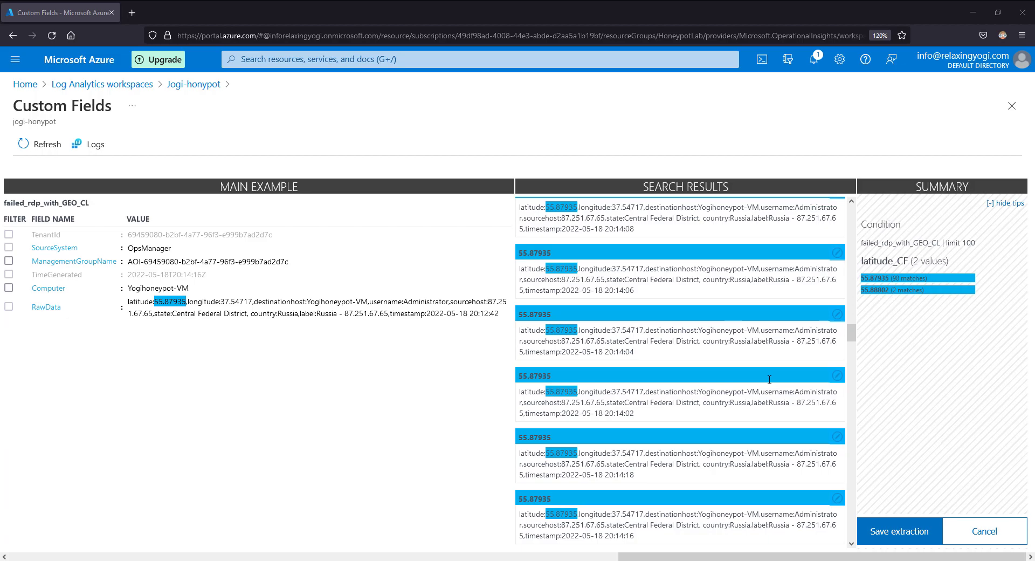
{"action": "scroll", "coordinate": [690, 384], "scroll_direction": "down", "scroll_amount": 3}
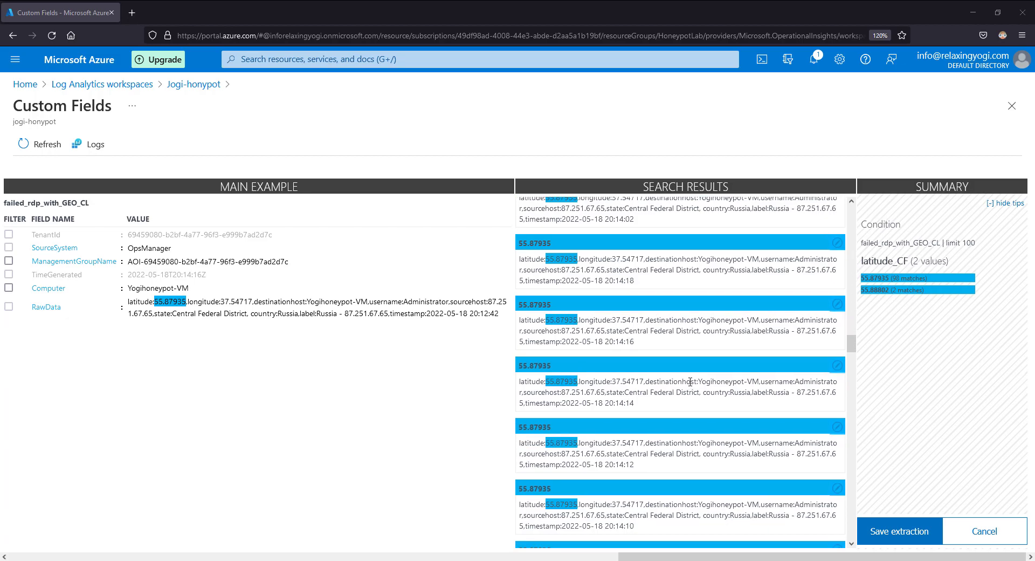
{"action": "scroll", "coordinate": [808, 444], "scroll_direction": "down", "scroll_amount": 10}
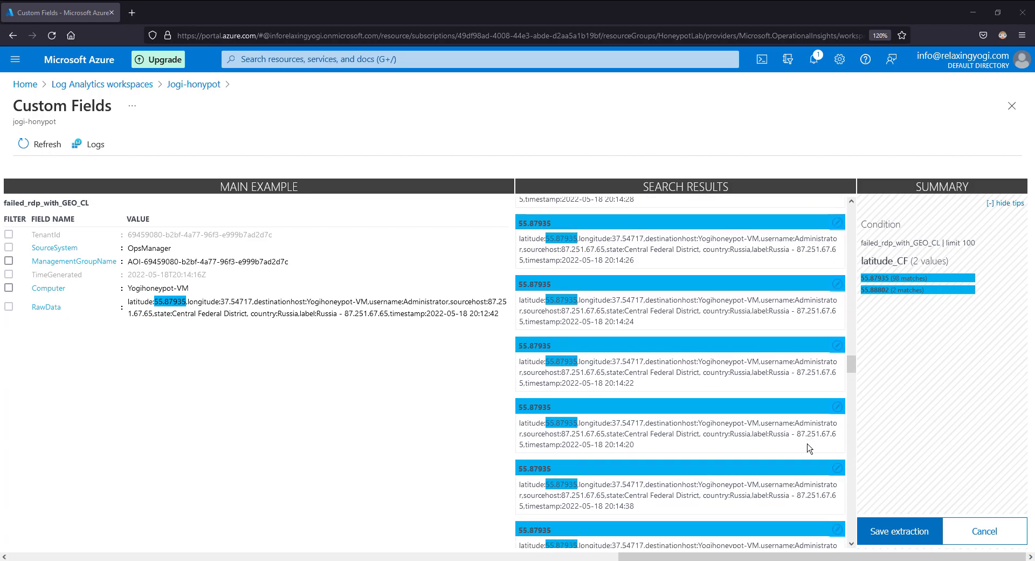
{"action": "scroll", "coordinate": [808, 447], "scroll_direction": "down", "scroll_amount": 10}
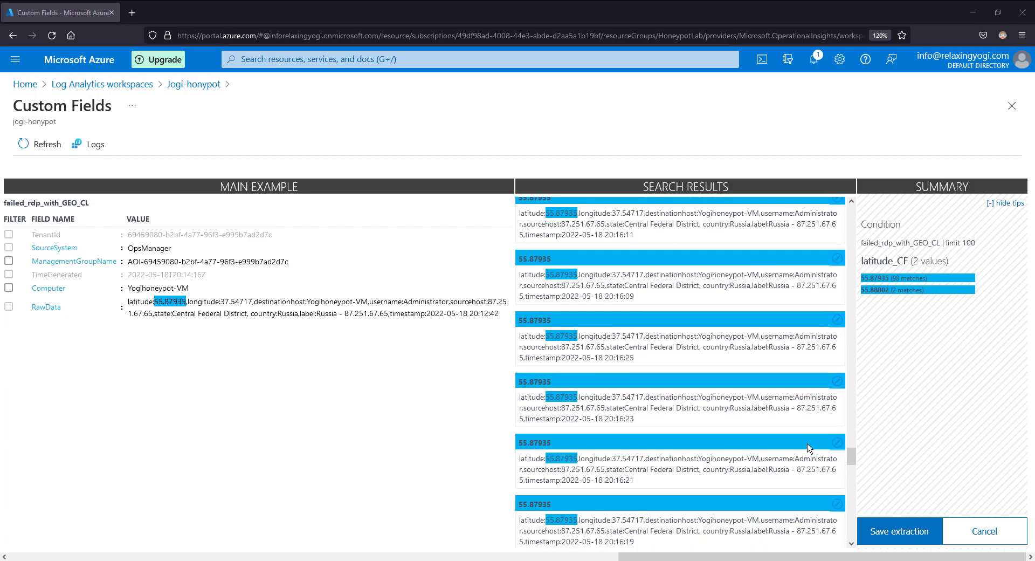
{"action": "scroll", "coordinate": [808, 447], "scroll_direction": "up", "scroll_amount": 10}
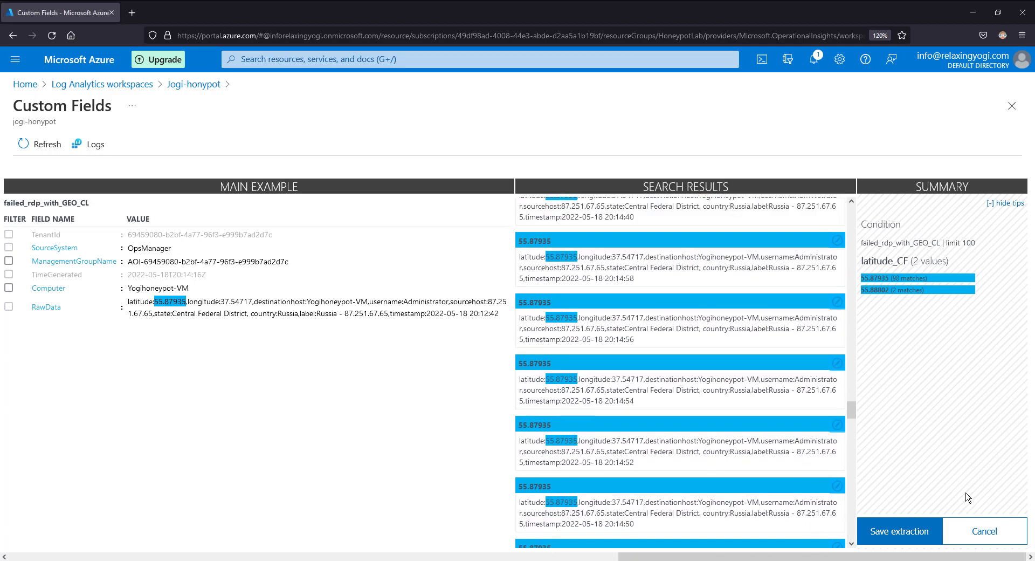
{"action": "left_click", "coordinate": [910, 533]}
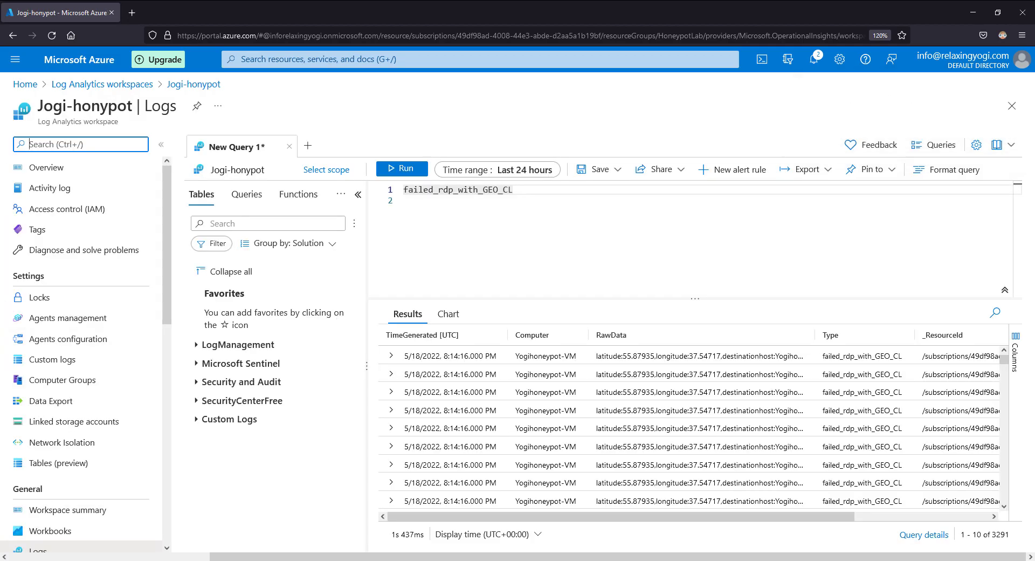
Open field extraction from the first query record again and extract its RawData longitude value as a Numeric custom field titled longitude
{"action": "right_click", "coordinate": [409, 358]}
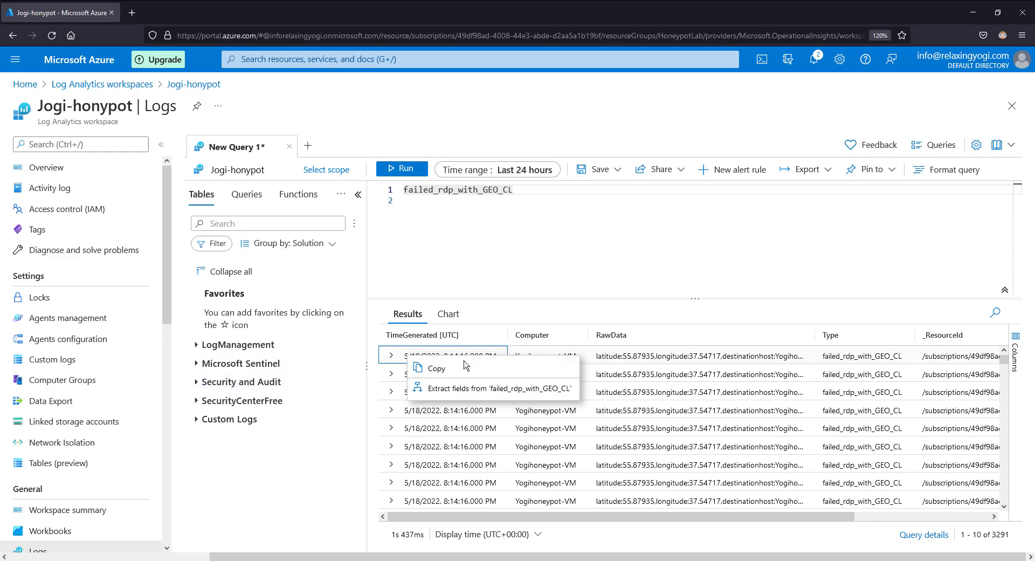
{"action": "left_click", "coordinate": [465, 388]}
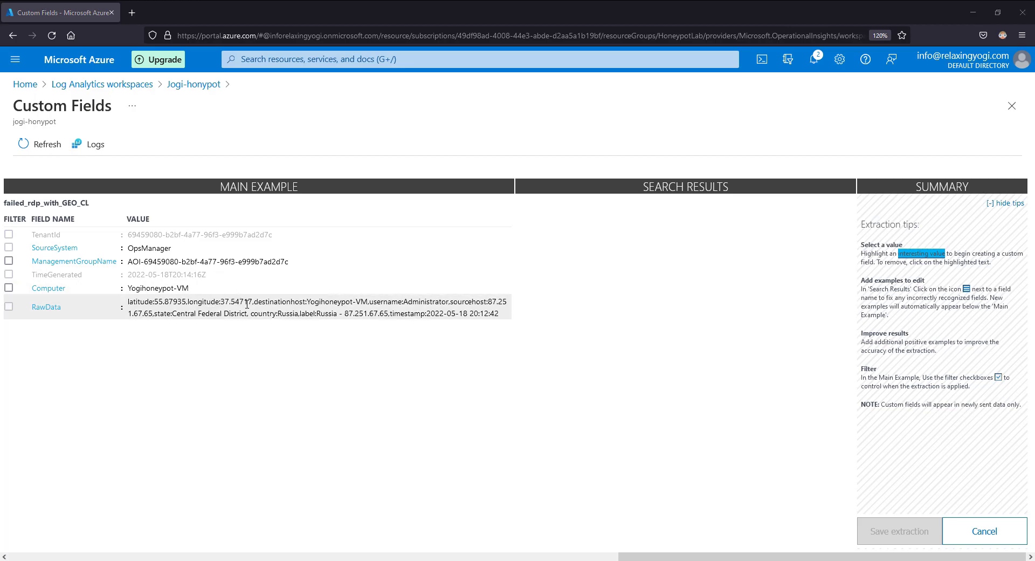
{"action": "left_click_drag", "start_coordinate": [221, 301], "coordinate": [253, 302]}
{"action": "left_click", "coordinate": [264, 349]}
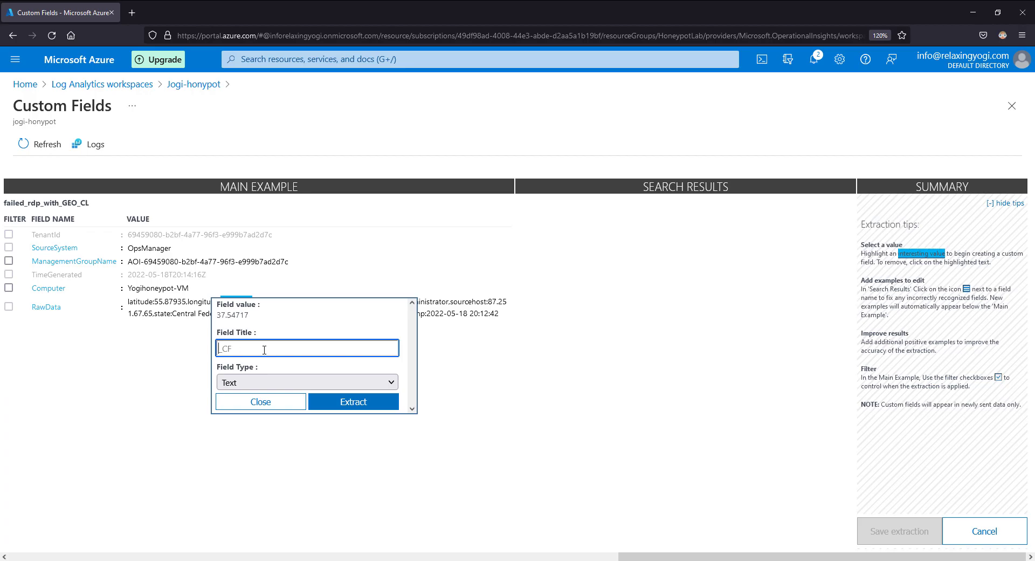
{"action": "type", "text": "longitude"}
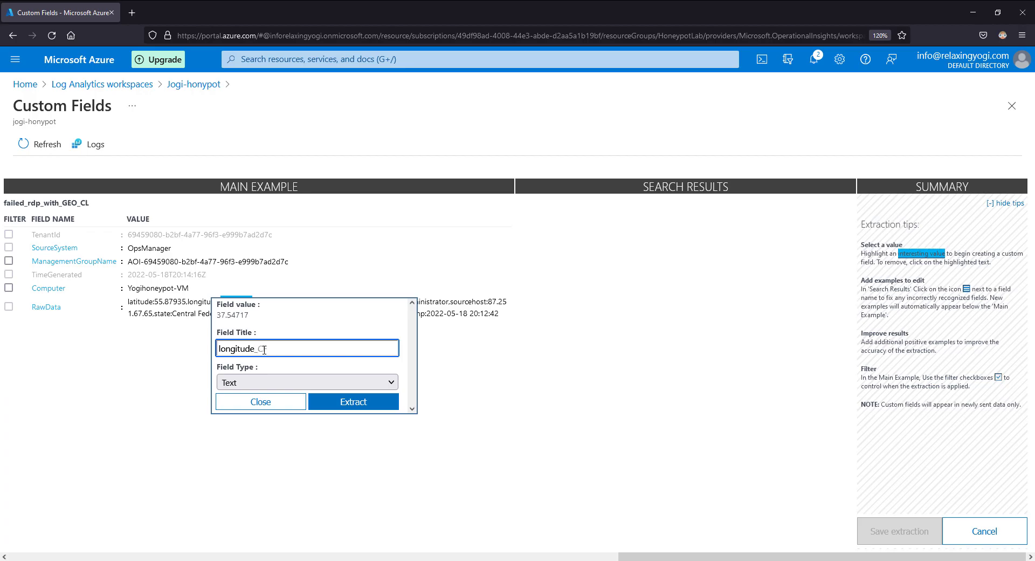
{"action": "left_click", "coordinate": [287, 384]}
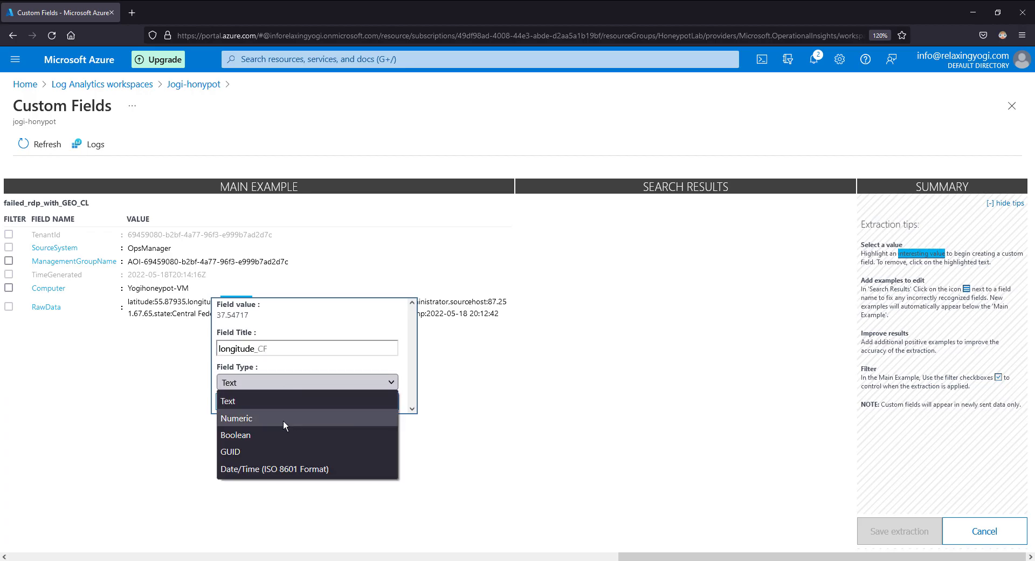
{"action": "left_click", "coordinate": [286, 425]}
{"action": "left_click", "coordinate": [340, 406]}
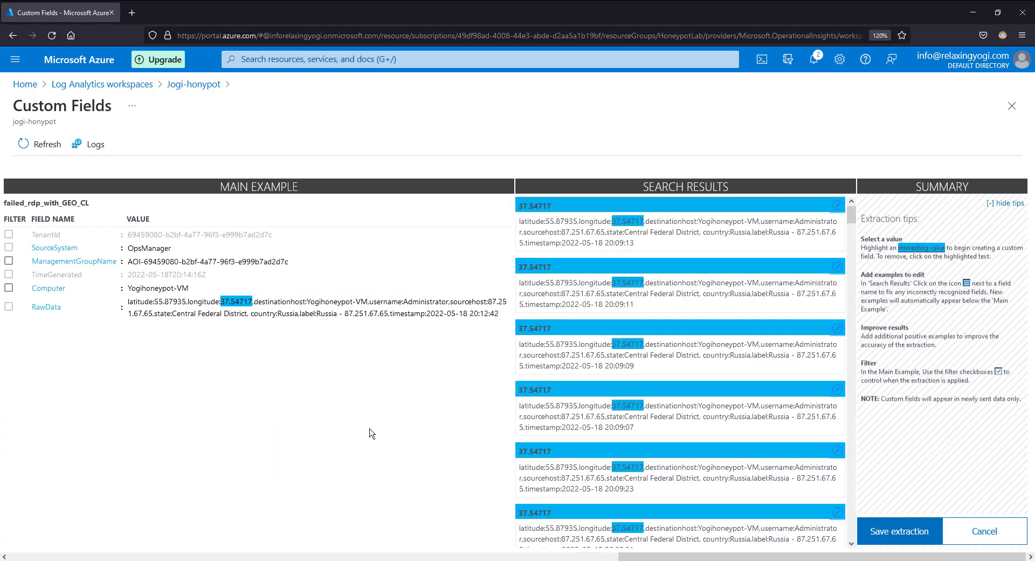
Review the highlighted longitude values across the search results and save the longitude_CF extraction
{"action": "scroll", "coordinate": [567, 348], "scroll_direction": "down", "scroll_amount": 20}
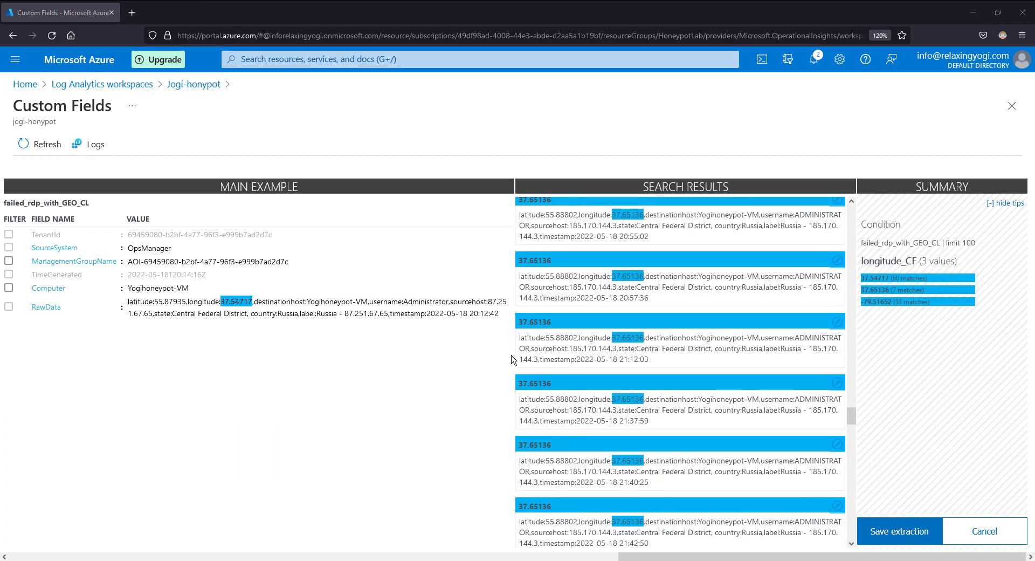
{"action": "scroll", "coordinate": [567, 349], "scroll_direction": "up", "scroll_amount": 15}
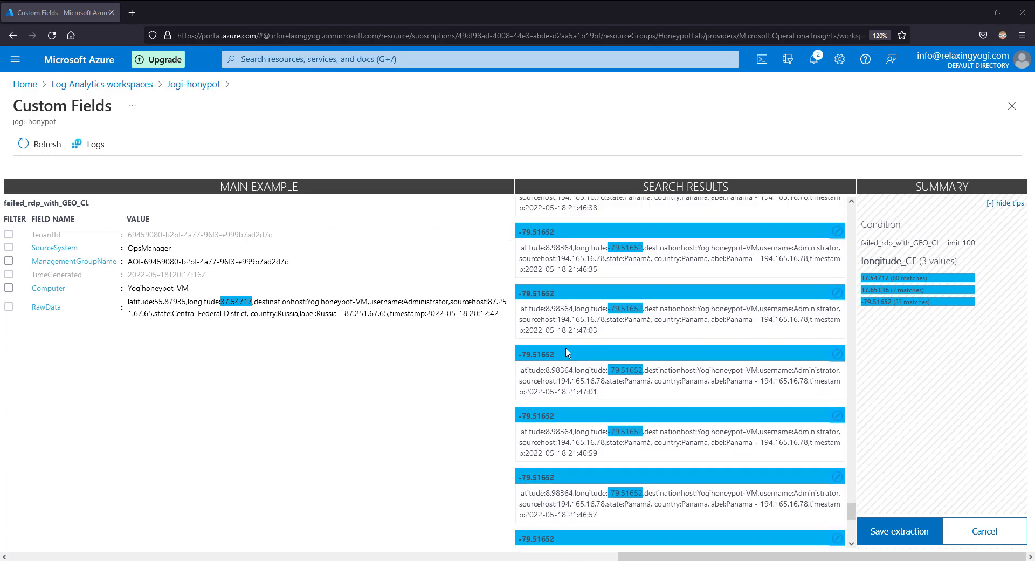
{"action": "scroll", "coordinate": [568, 348], "scroll_direction": "up", "scroll_amount": 10}
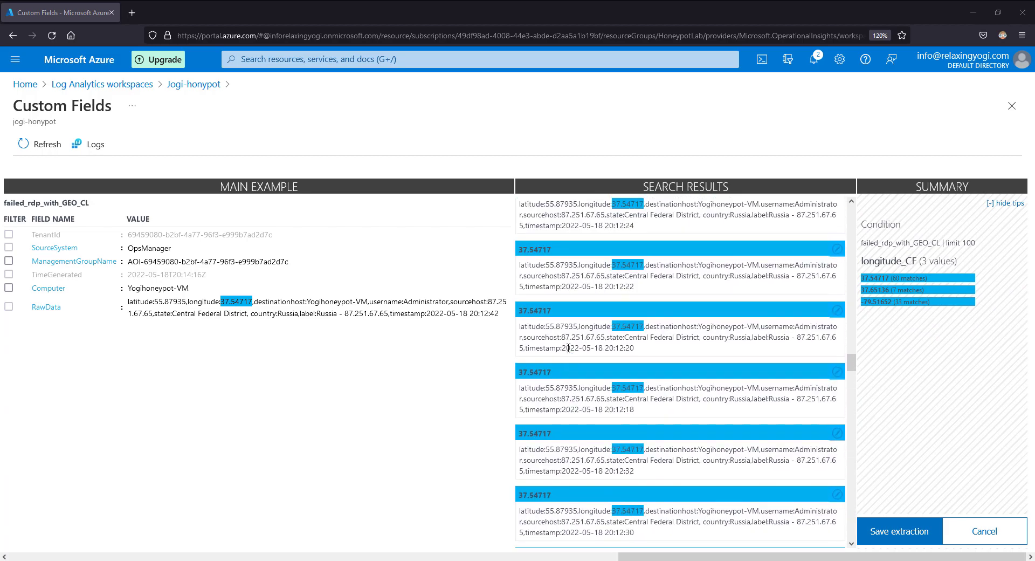
{"action": "scroll", "coordinate": [568, 350], "scroll_direction": "up", "scroll_amount": 5}
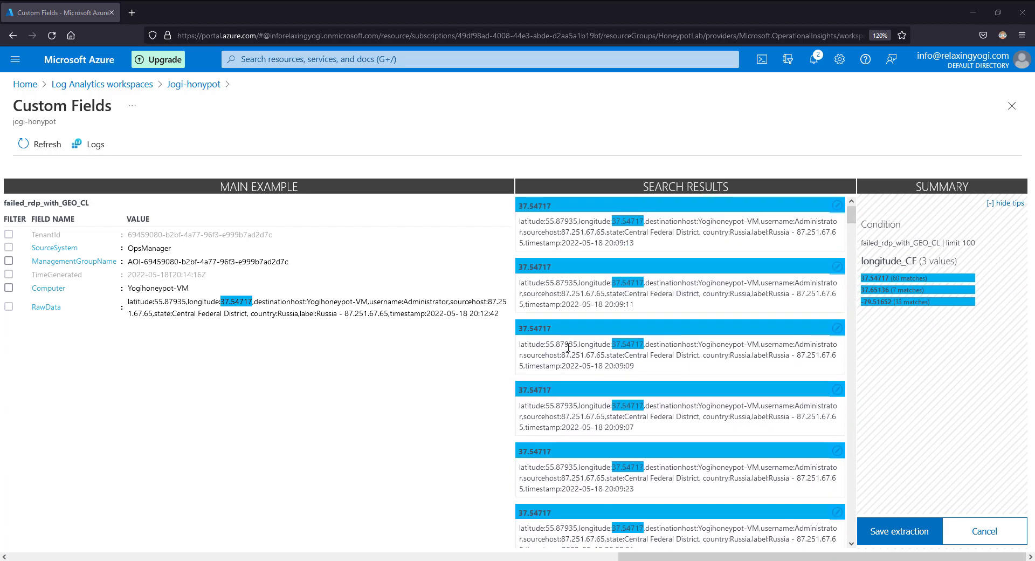
{"action": "scroll", "coordinate": [568, 348], "scroll_direction": "down", "scroll_amount": 10}
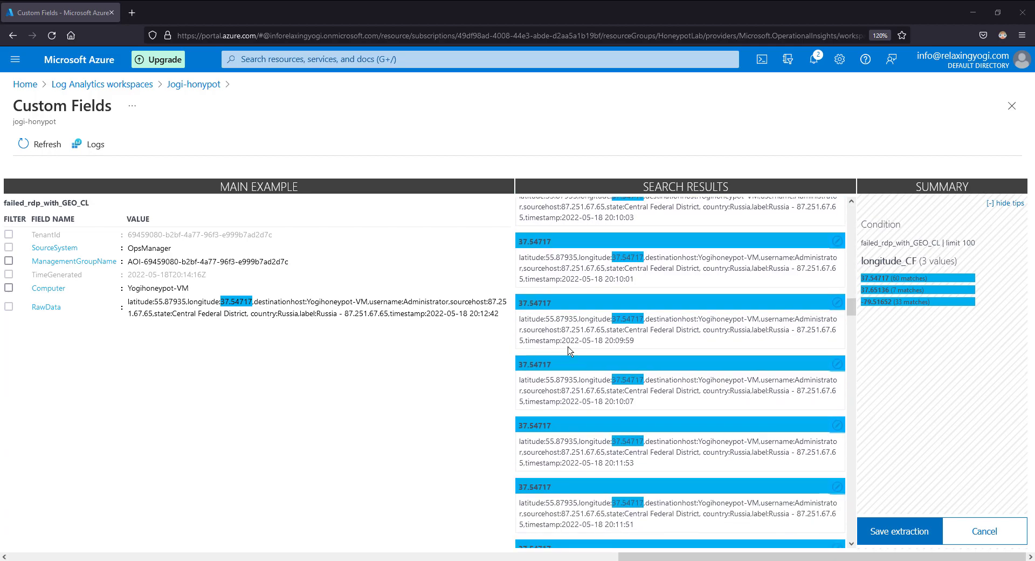
{"action": "scroll", "coordinate": [568, 348], "scroll_direction": "down", "scroll_amount": 15}
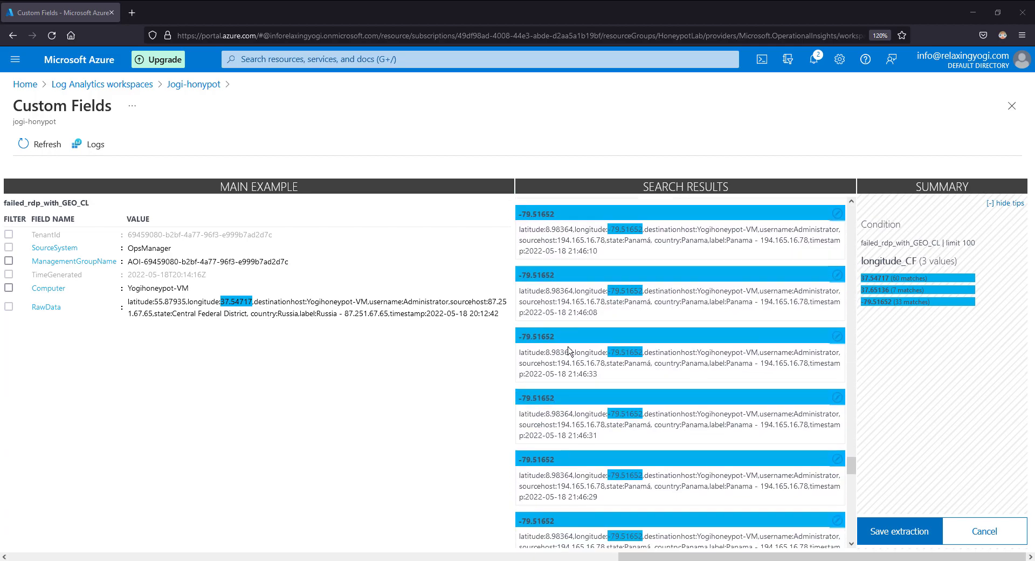
{"action": "scroll", "coordinate": [569, 348], "scroll_direction": "down", "scroll_amount": 5}
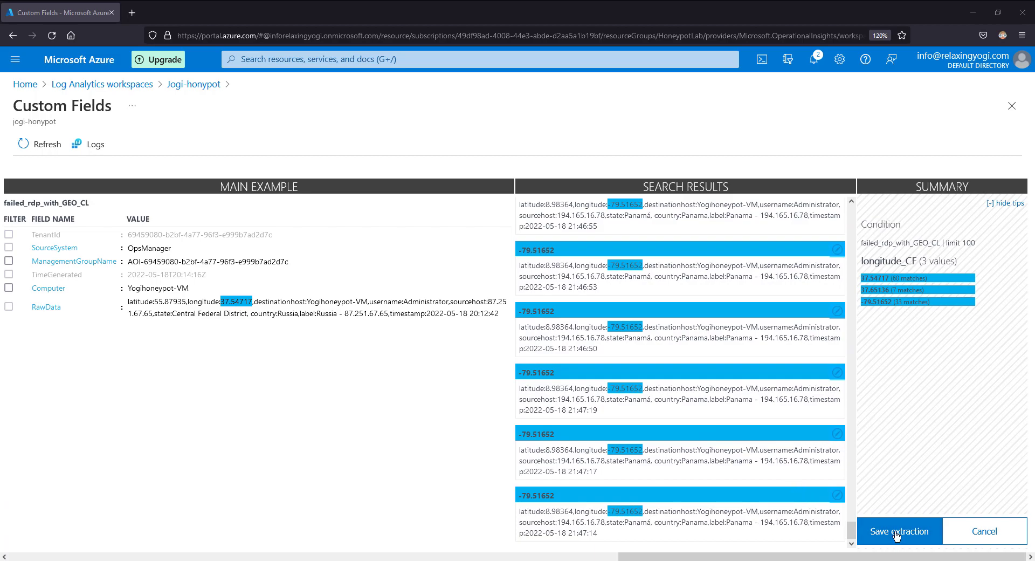
{"action": "left_click", "coordinate": [897, 534]}
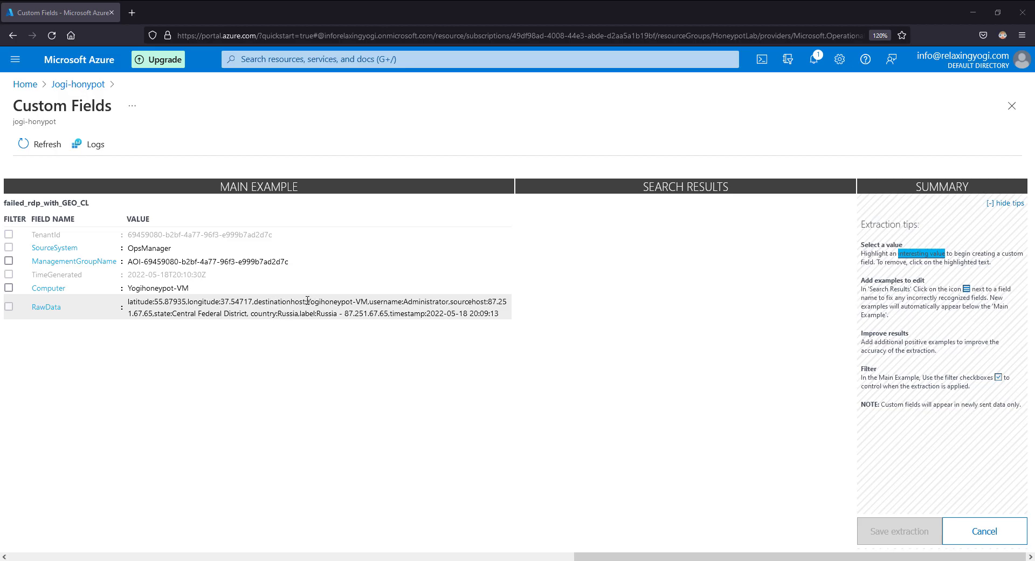
Extract Yogihoneypot from the destination host in the RawData example as a Text custom field titled destinationhost
{"action": "left_click_drag", "start_coordinate": [307, 301], "coordinate": [353, 306]}
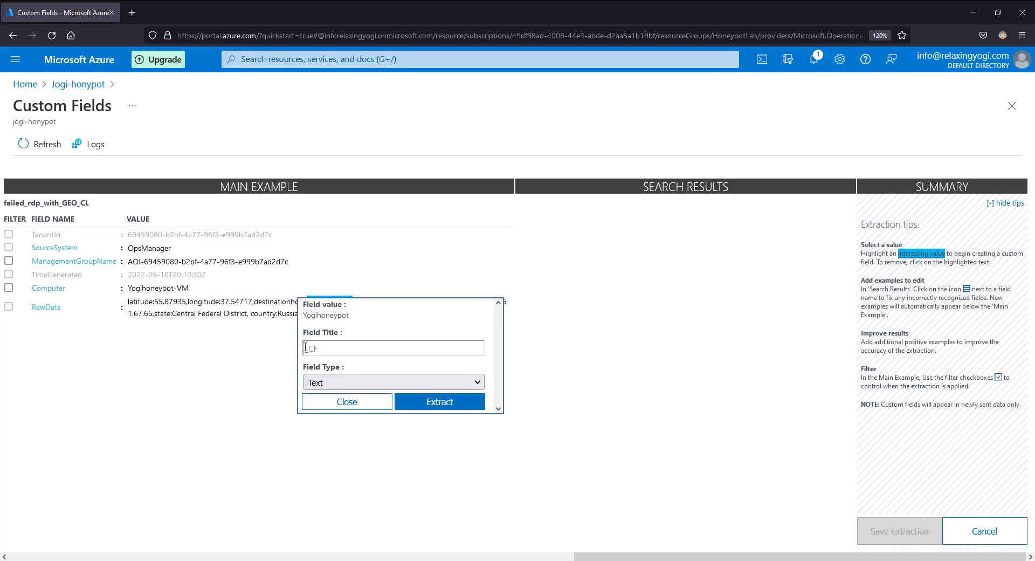
{"action": "left_click", "coordinate": [339, 349]}
{"action": "type", "text": "destinationhost"}
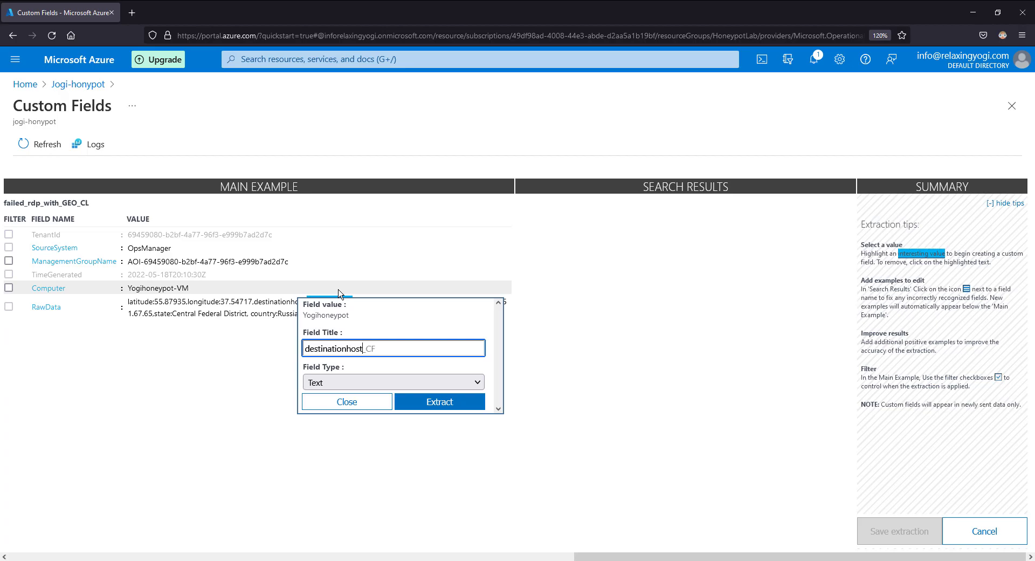
{"action": "left_click", "coordinate": [425, 364]}
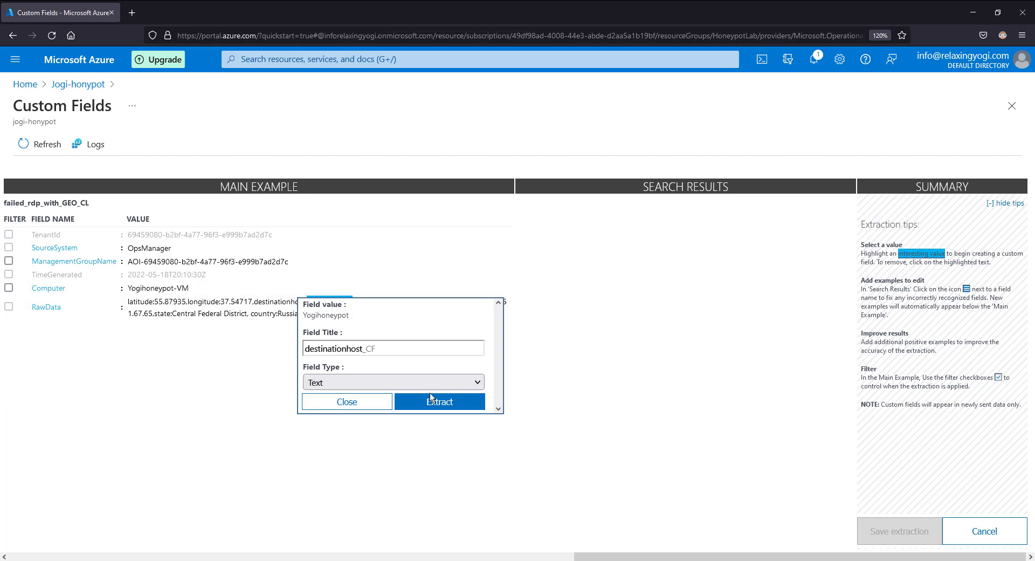
{"action": "left_click", "coordinate": [434, 403]}
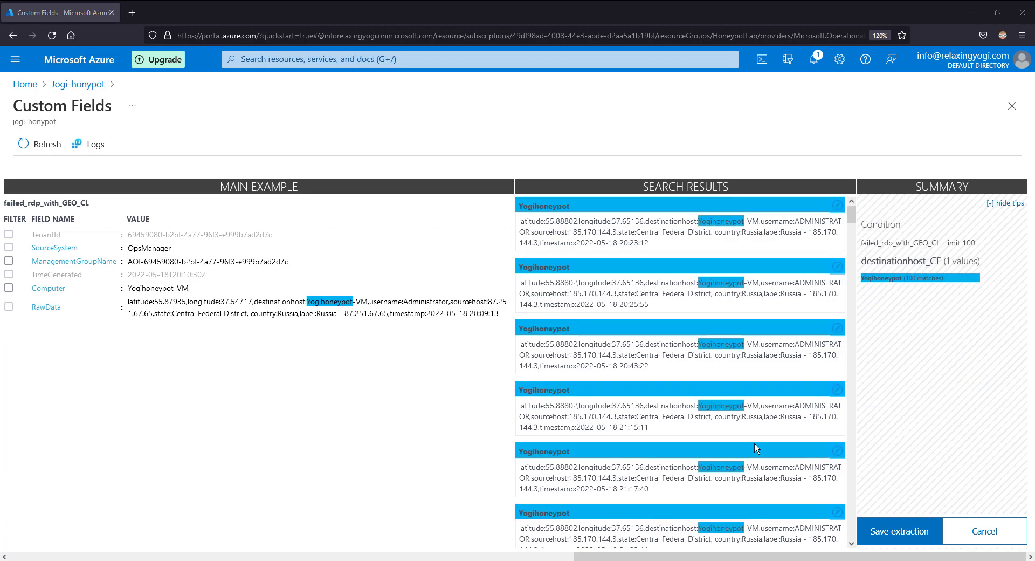
Review the highlighted destination host values across the search results and save the destinationhost_CF extraction
{"action": "scroll", "coordinate": [725, 398], "scroll_direction": "down", "scroll_amount": 4}
{"action": "scroll", "coordinate": [725, 398], "scroll_direction": "down", "scroll_amount": 15}
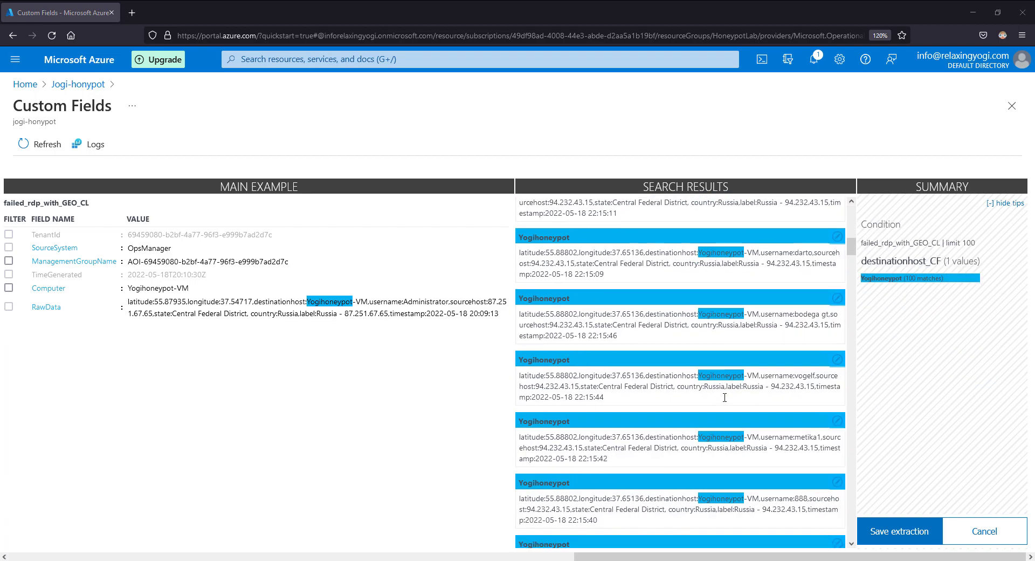
{"action": "scroll", "coordinate": [724, 399], "scroll_direction": "down", "scroll_amount": 12}
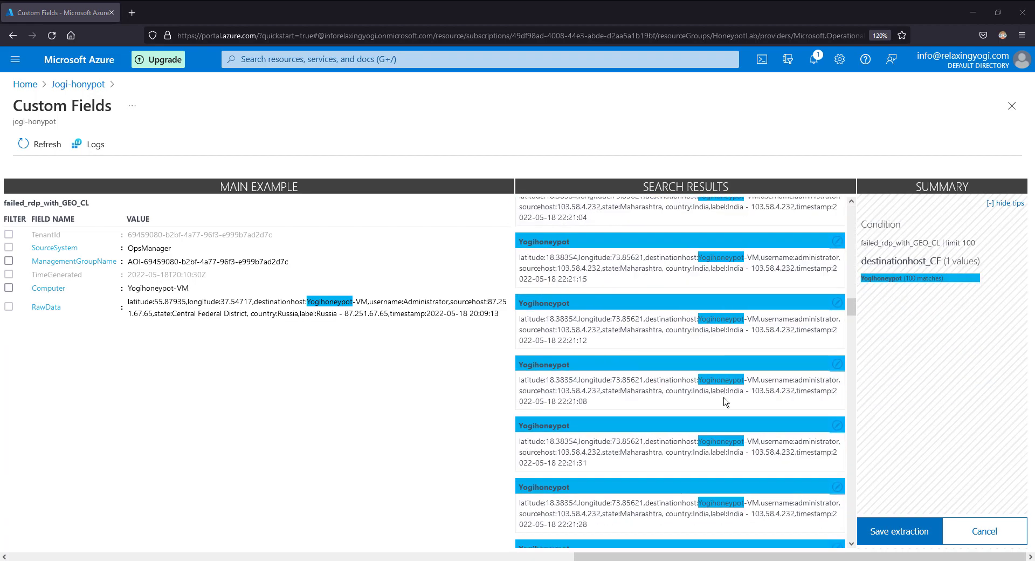
{"action": "scroll", "coordinate": [724, 397], "scroll_direction": "down", "scroll_amount": 10}
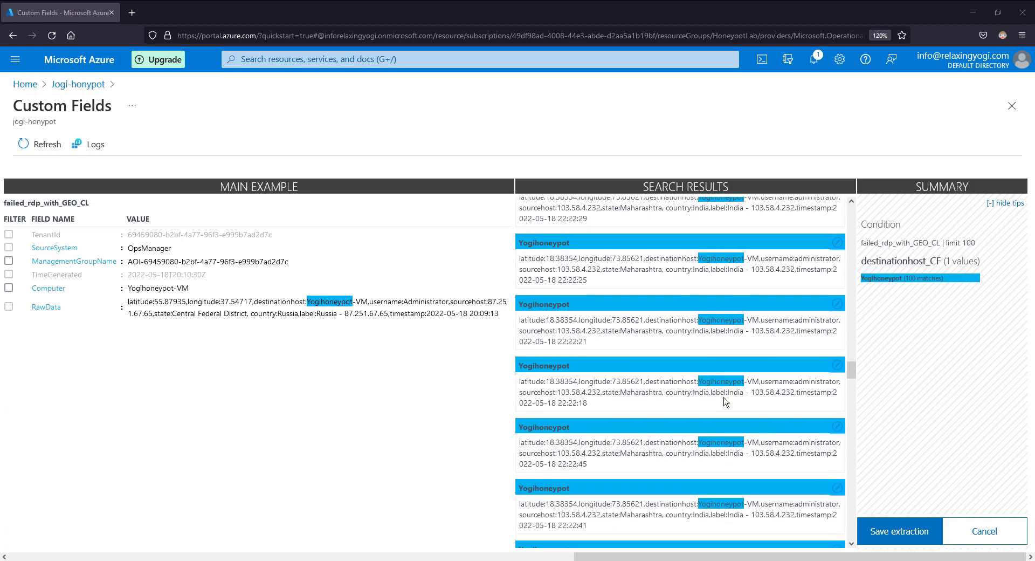
{"action": "scroll", "coordinate": [726, 398], "scroll_direction": "down", "scroll_amount": 10}
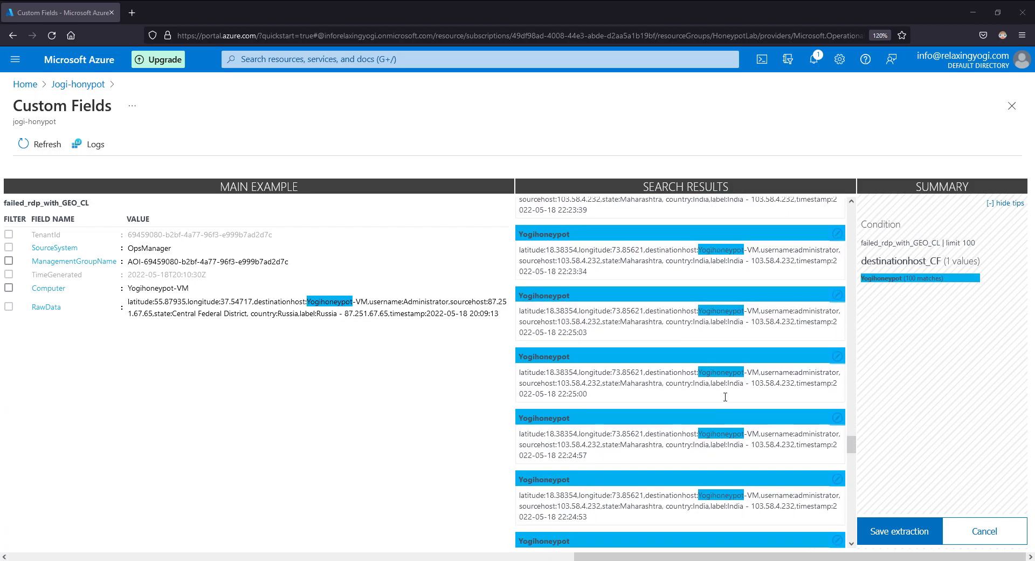
{"action": "scroll", "coordinate": [725, 398], "scroll_direction": "down", "scroll_amount": 10}
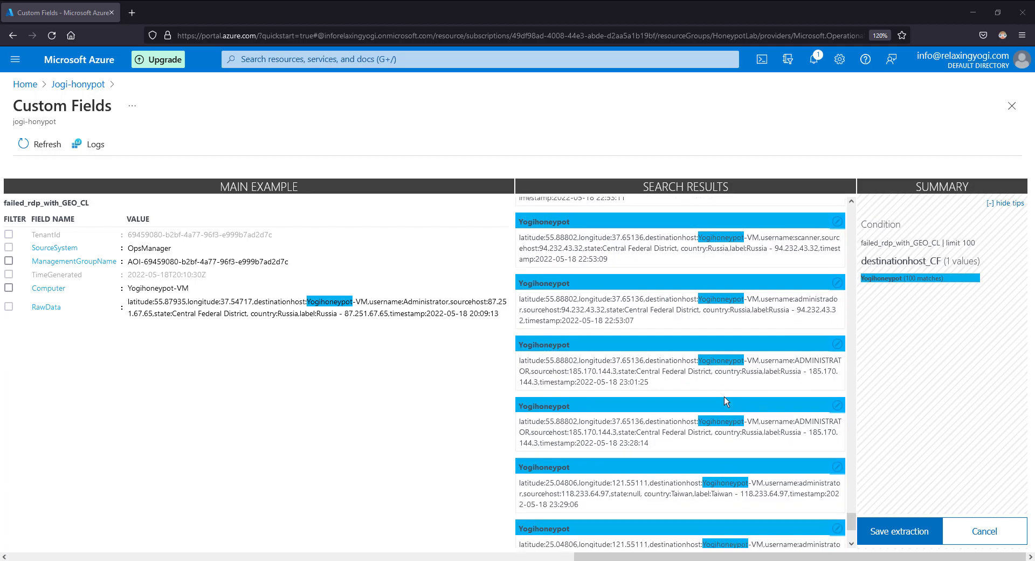
{"action": "scroll", "coordinate": [725, 398], "scroll_direction": "up", "scroll_amount": 15}
{"action": "scroll", "coordinate": [721, 394], "scroll_direction": "up", "scroll_amount": 15}
{"action": "scroll", "coordinate": [721, 394], "scroll_direction": "up", "scroll_amount": 15}
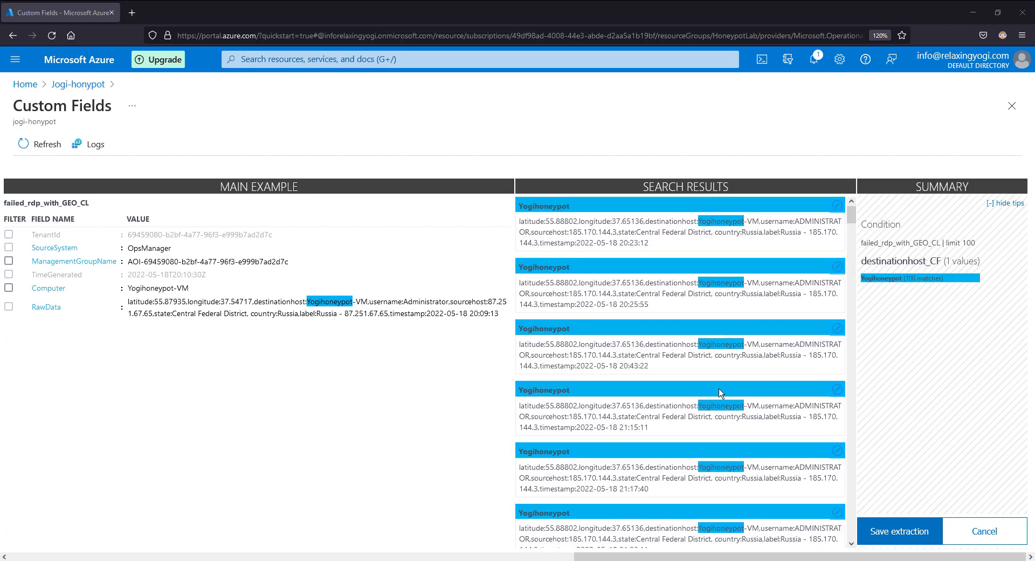
{"action": "scroll", "coordinate": [721, 394], "scroll_direction": "down", "scroll_amount": 5}
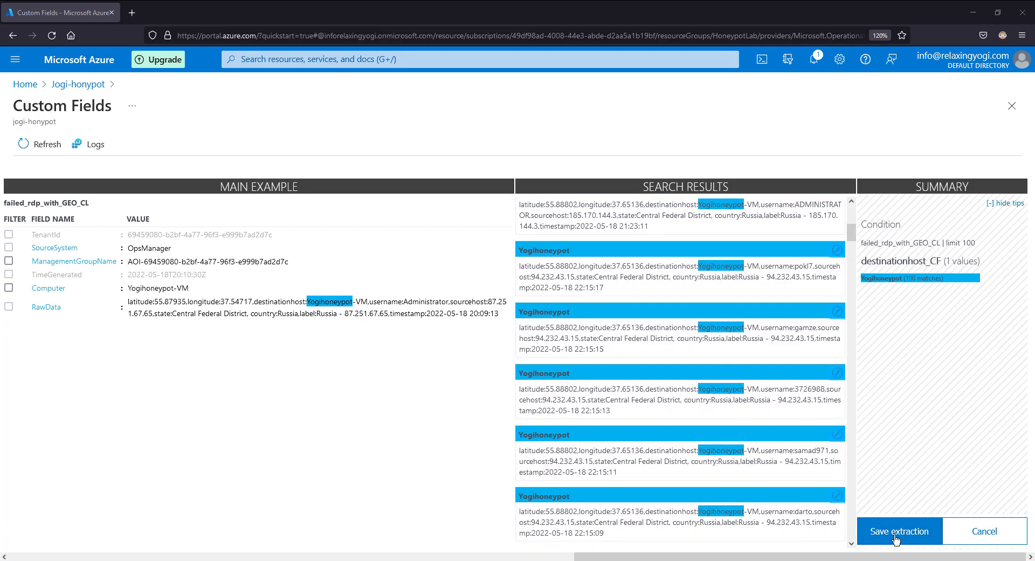
{"action": "left_click", "coordinate": [896, 538]}
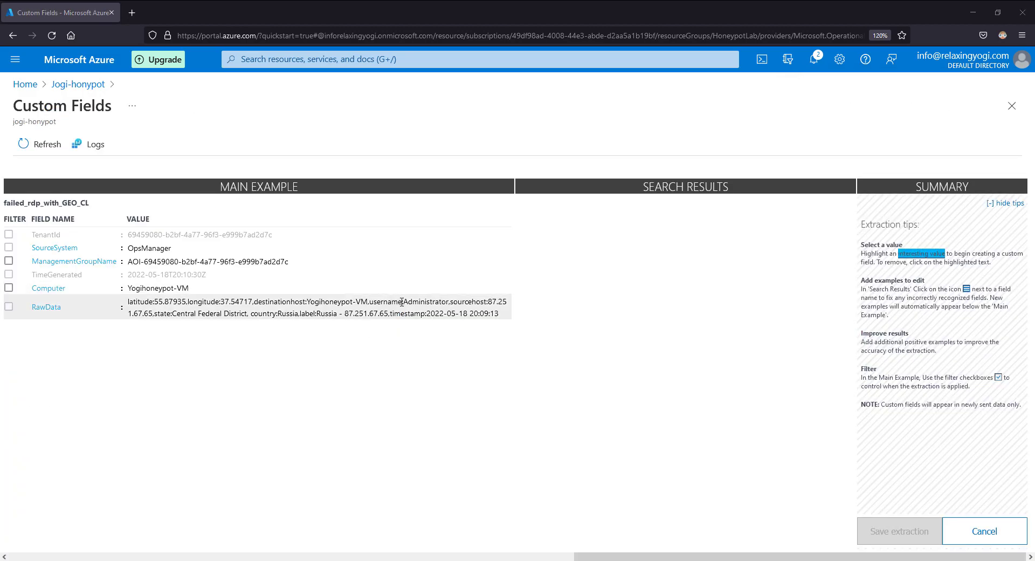
Extract Administrator from the username in the RawData example as a Text custom field titled username
{"action": "left_click_drag", "start_coordinate": [404, 302], "coordinate": [450, 302]}
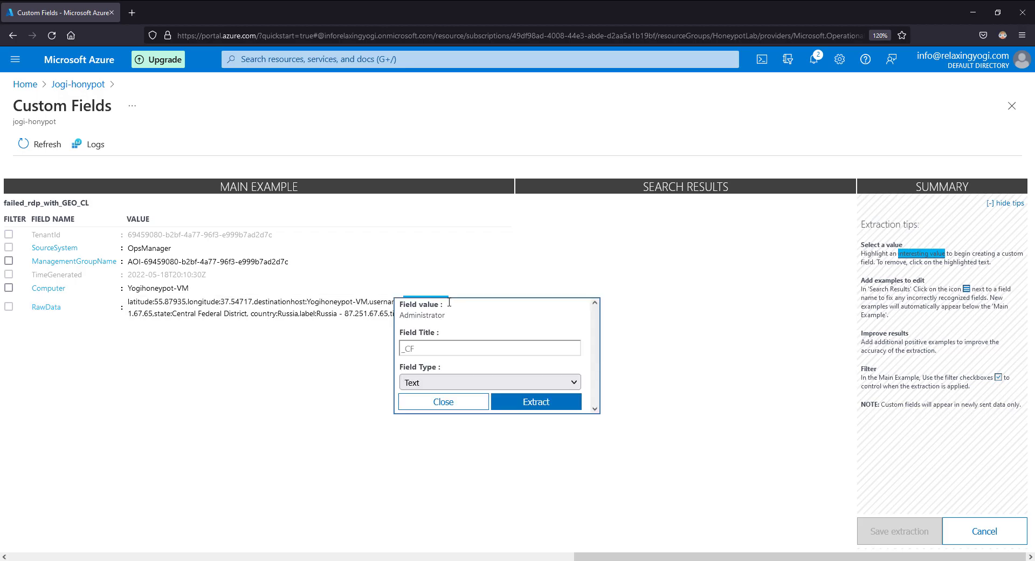
{"action": "left_click", "coordinate": [402, 347]}
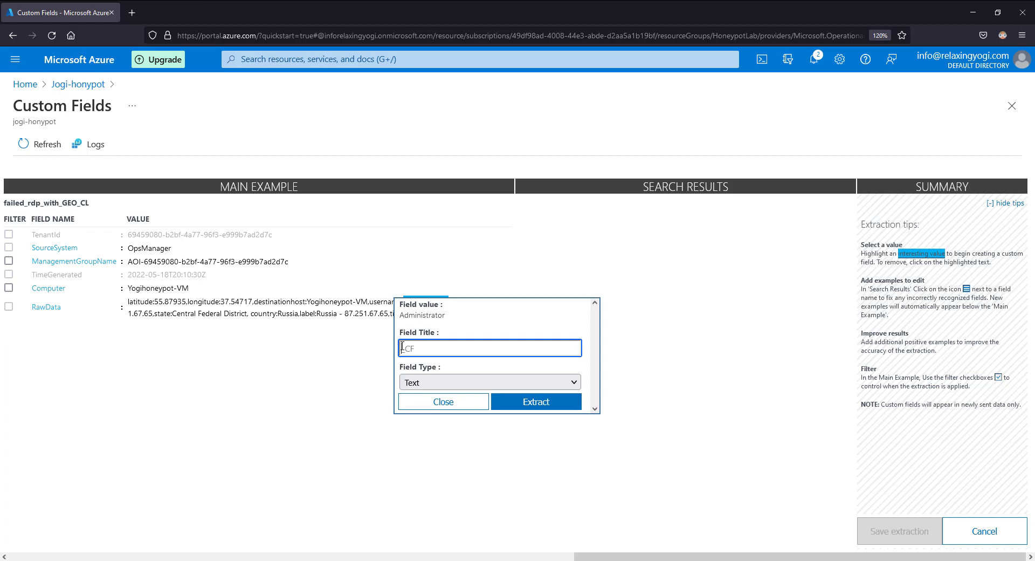
{"action": "type", "text": "username"}
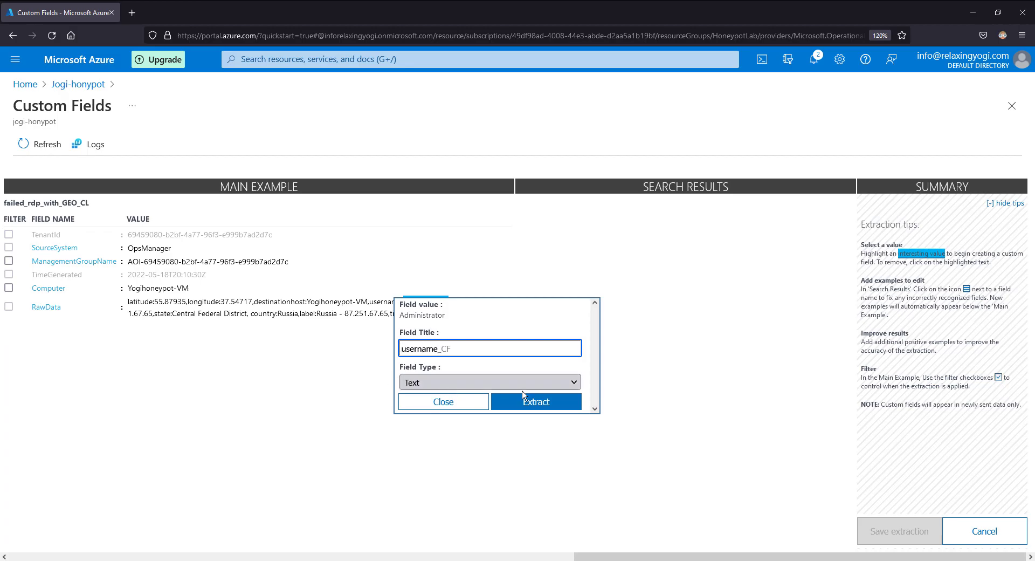
{"action": "left_click", "coordinate": [542, 405]}
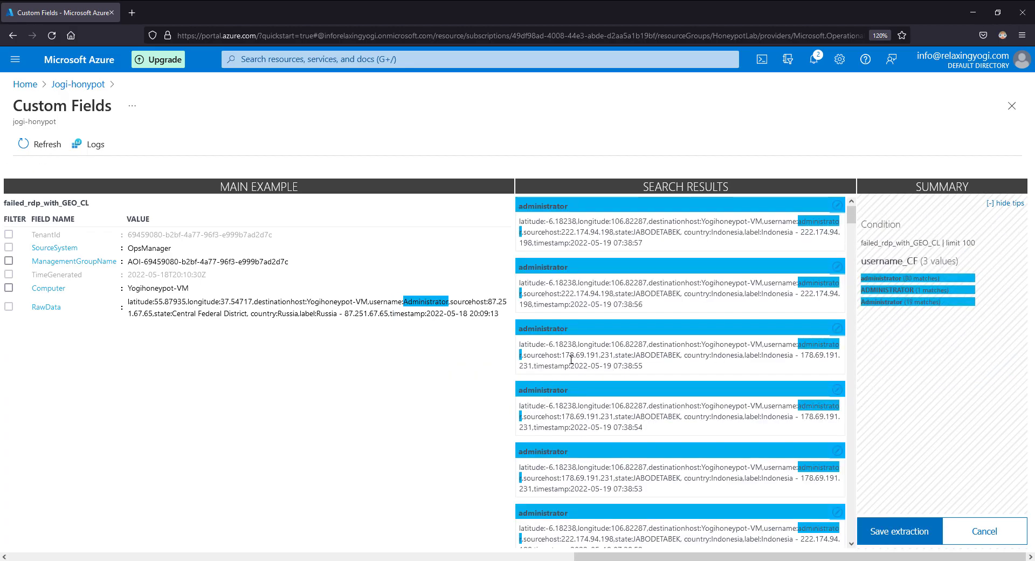
Review the highlighted username values across the search results and save the username_CF extraction
{"action": "scroll", "coordinate": [593, 352], "scroll_direction": "down", "scroll_amount": 15}
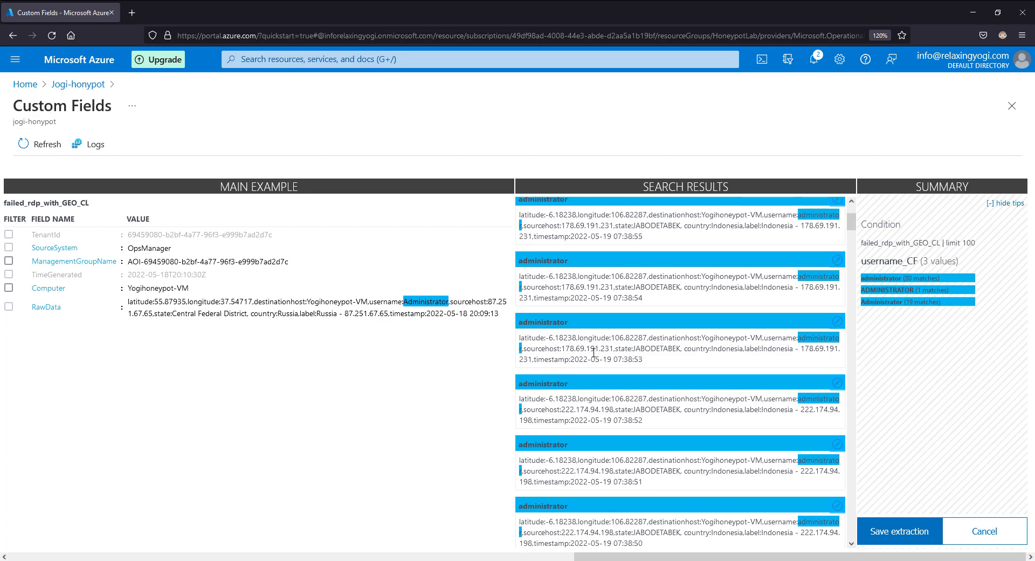
{"action": "scroll", "coordinate": [593, 356], "scroll_direction": "down", "scroll_amount": 18}
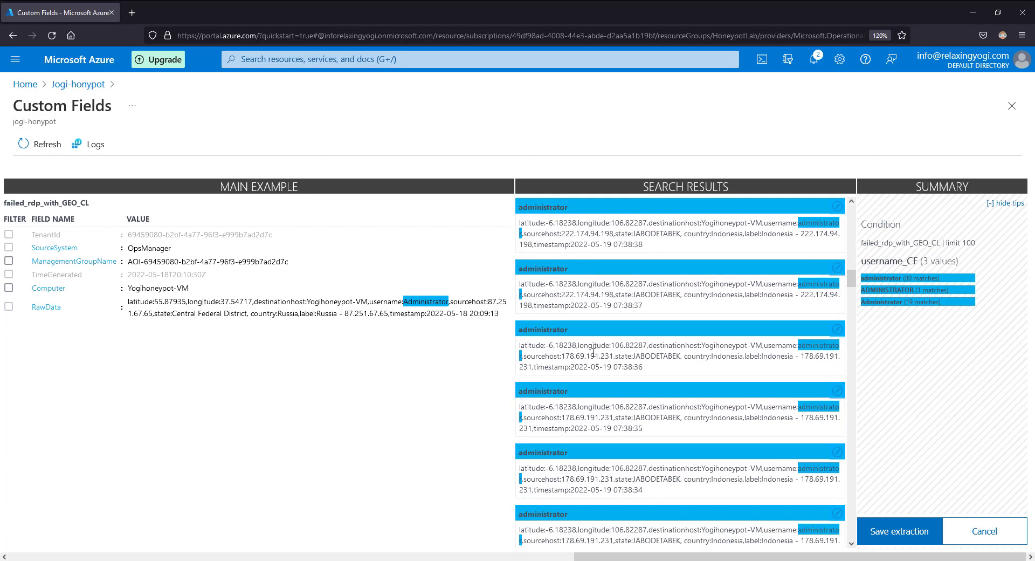
{"action": "scroll", "coordinate": [593, 356], "scroll_direction": "down", "scroll_amount": 20}
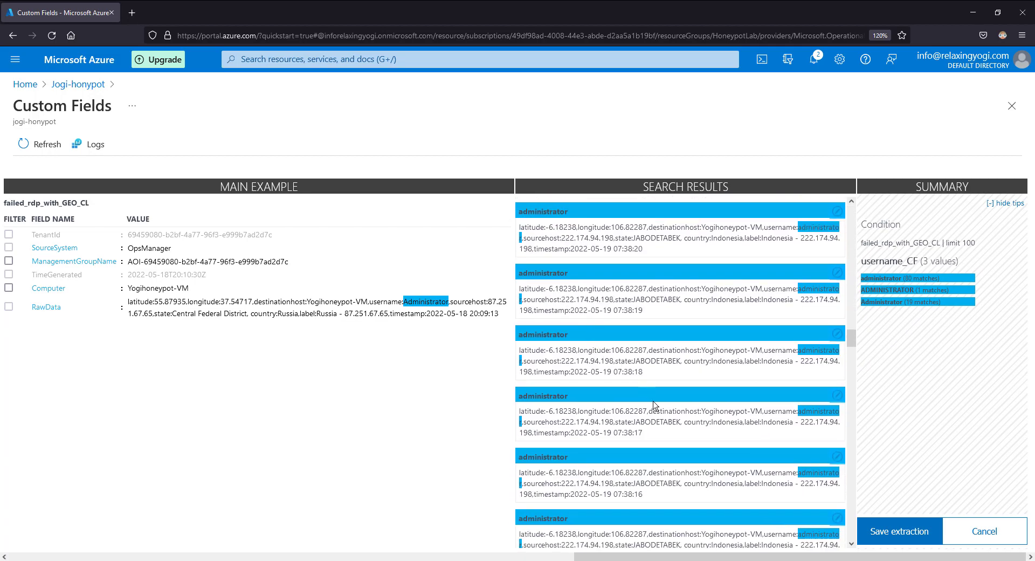
{"action": "scroll", "coordinate": [662, 425], "scroll_direction": "down", "scroll_amount": 10}
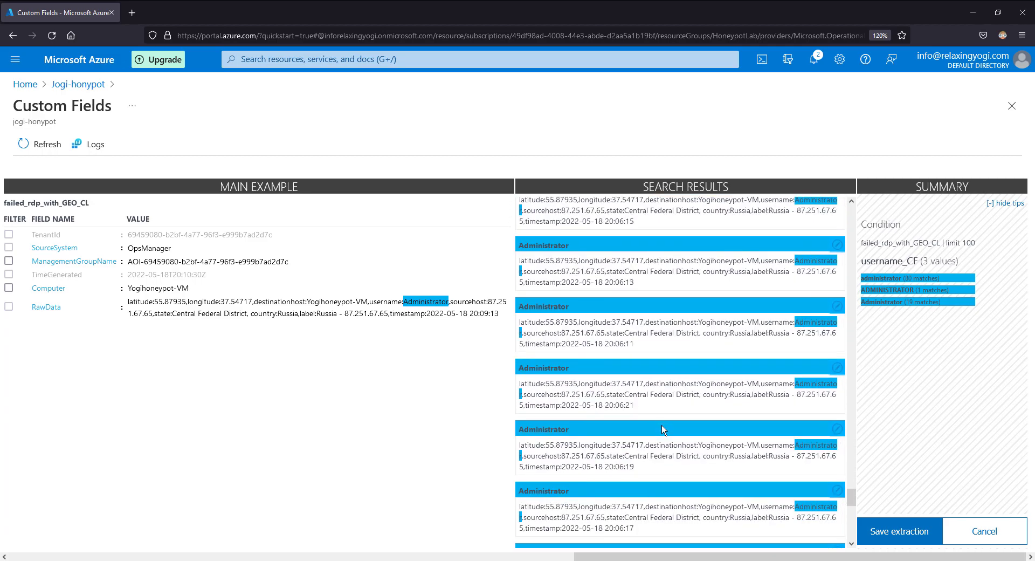
{"action": "scroll", "coordinate": [665, 426], "scroll_direction": "up", "scroll_amount": 15}
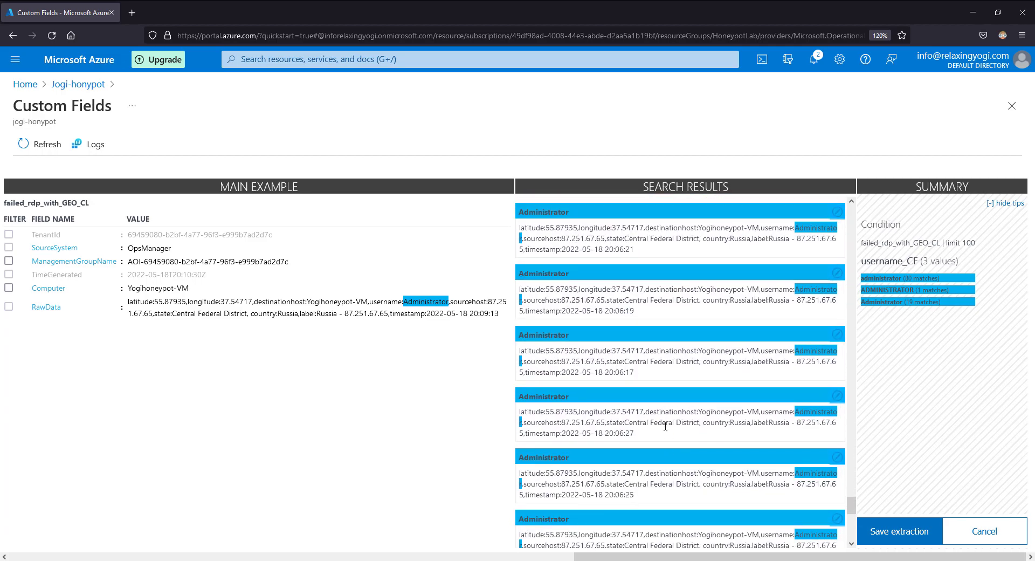
{"action": "scroll", "coordinate": [665, 426], "scroll_direction": "up", "scroll_amount": 15}
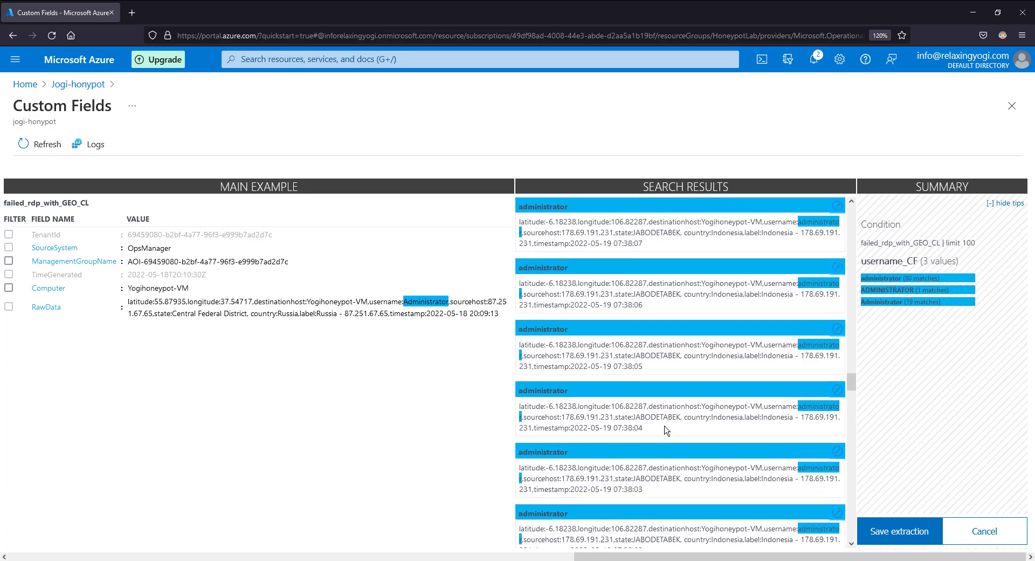
{"action": "scroll", "coordinate": [667, 430], "scroll_direction": "up", "scroll_amount": 5}
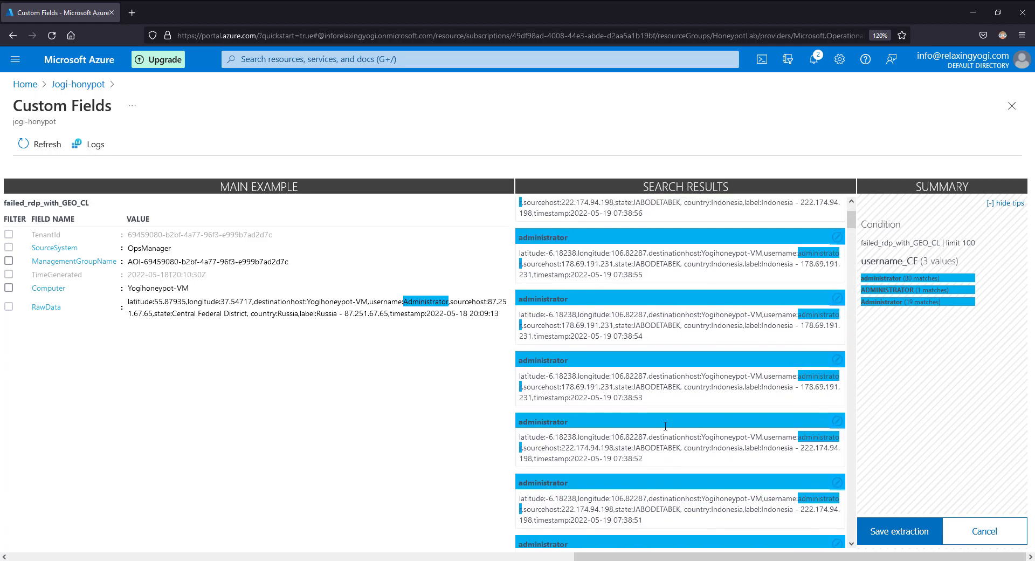
{"action": "left_click", "coordinate": [907, 533]}
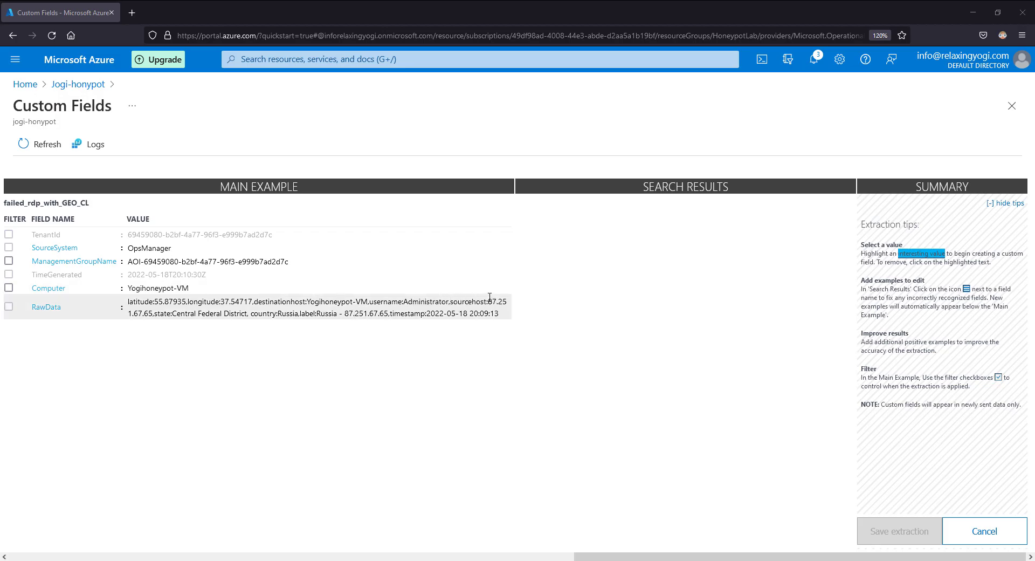
Extract the source host IP 87.251.67.65 from the RawData example as a Numeric custom field titled sourcehost
{"action": "left_click_drag", "start_coordinate": [488, 301], "coordinate": [153, 318]}
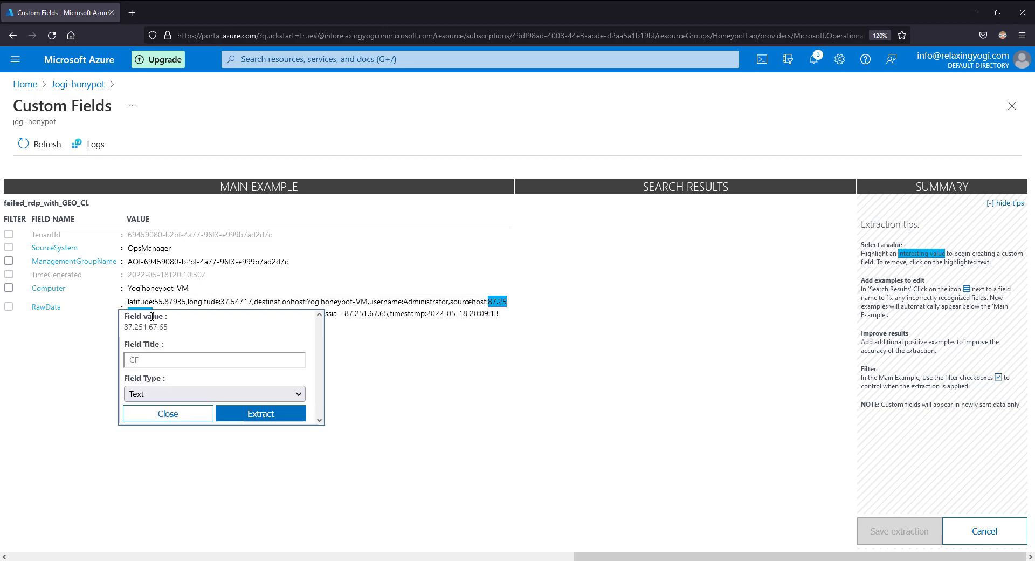
{"action": "left_click", "coordinate": [127, 365]}
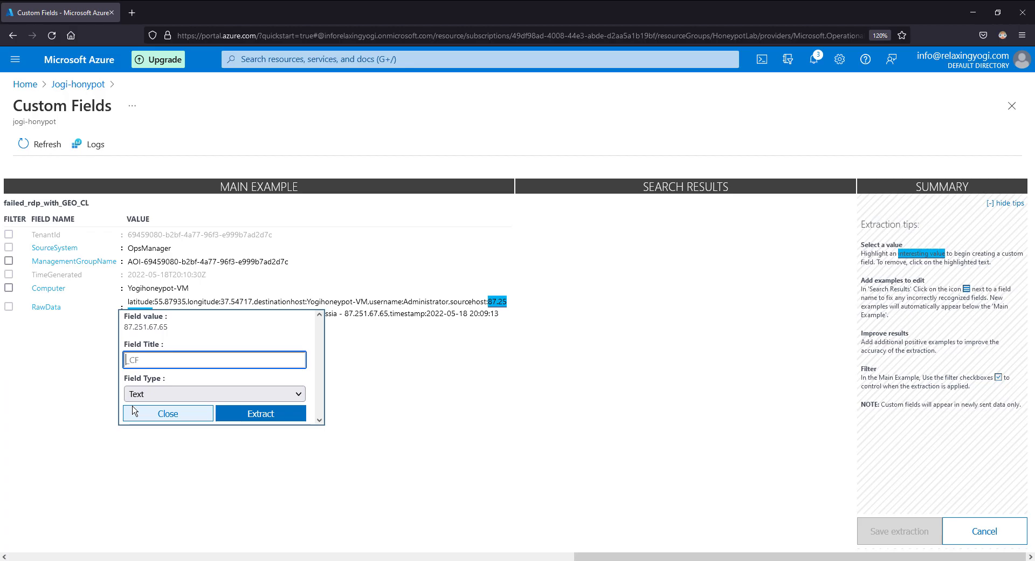
{"action": "type", "text": "sourcehost"}
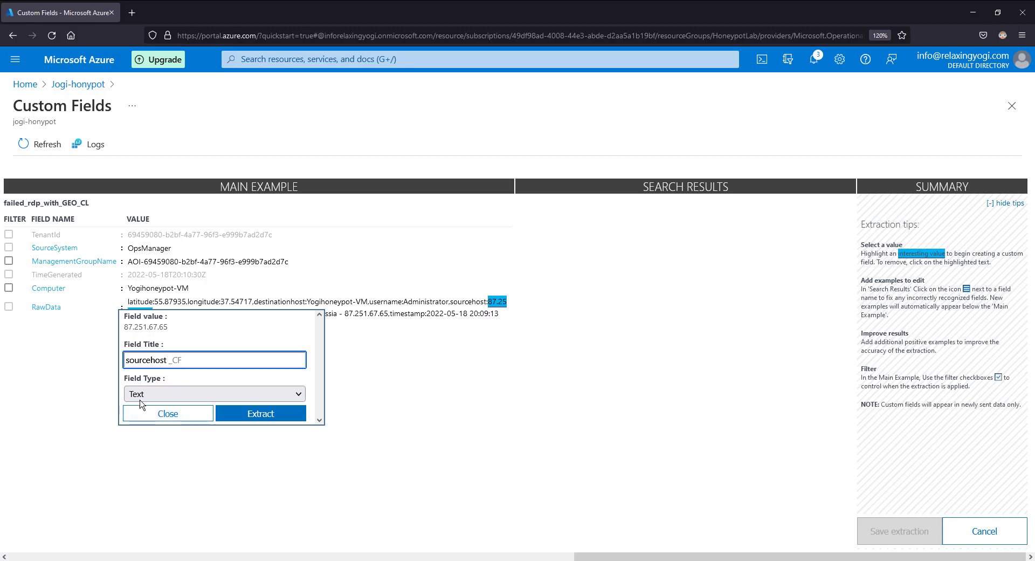
{"action": "left_click", "coordinate": [178, 393]}
{"action": "left_click", "coordinate": [187, 431]}
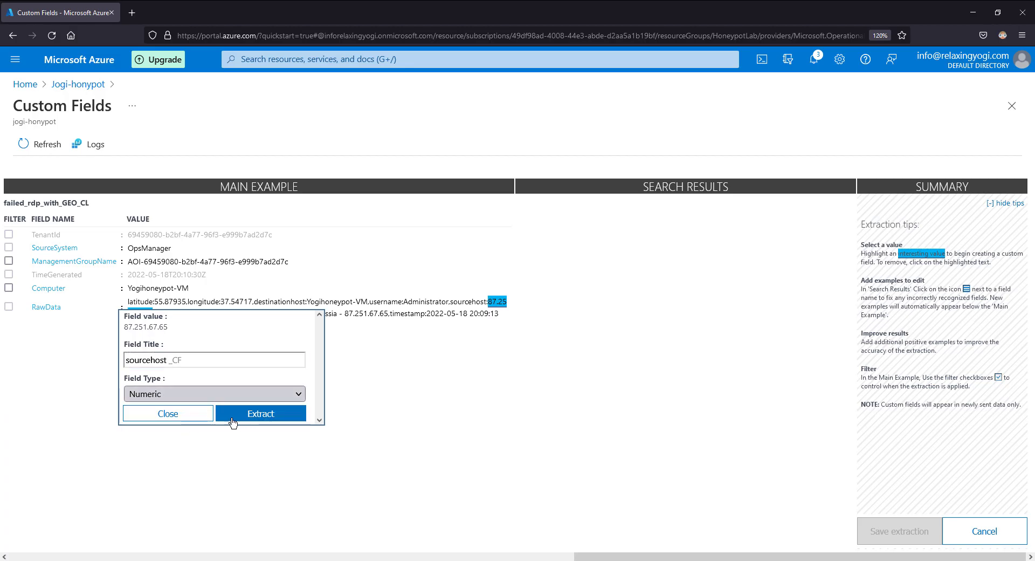
{"action": "left_click", "coordinate": [284, 412]}
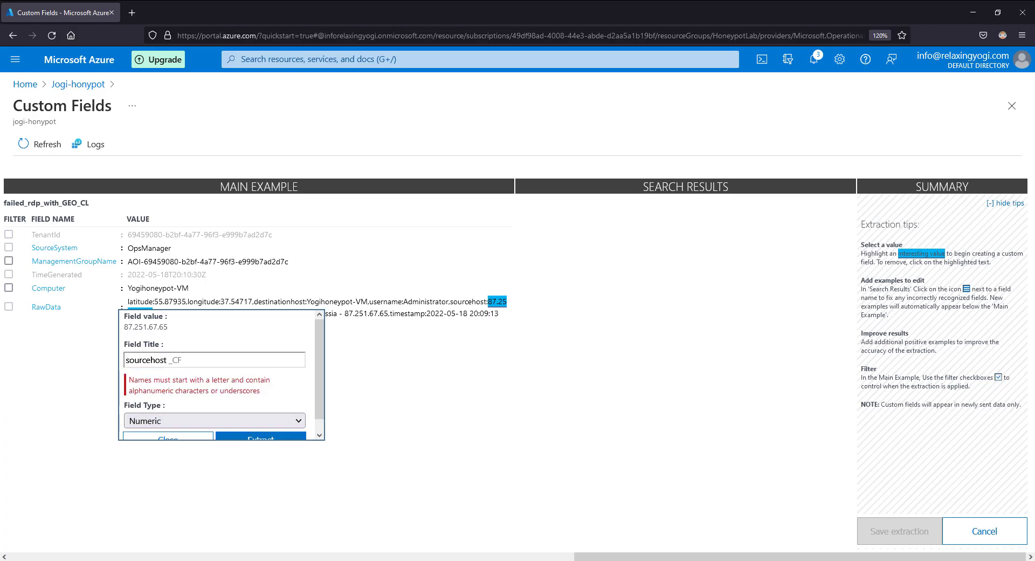
Review the highlighted source host IPs across the search results and save the sourcehost_CF extraction
{"action": "scroll", "coordinate": [576, 399], "scroll_direction": "down", "scroll_amount": 12}
{"action": "scroll", "coordinate": [576, 399], "scroll_direction": "down", "scroll_amount": 20}
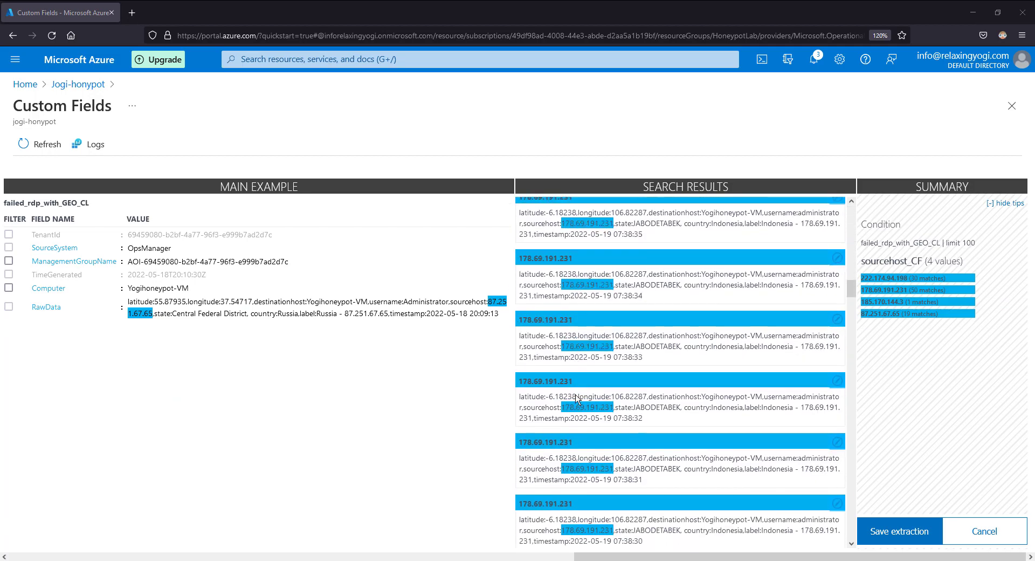
{"action": "scroll", "coordinate": [576, 399], "scroll_direction": "down", "scroll_amount": 20}
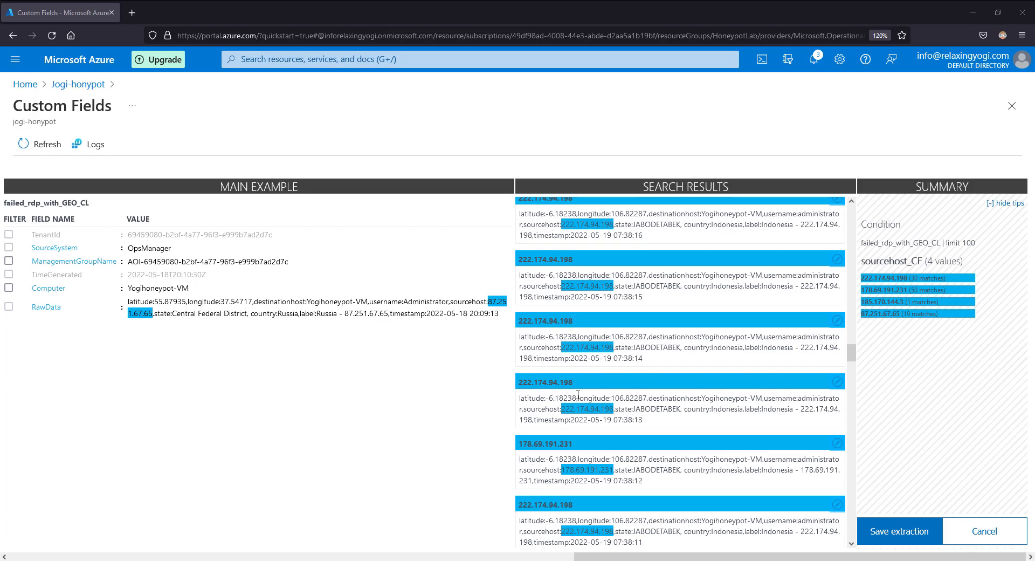
{"action": "scroll", "coordinate": [578, 399], "scroll_direction": "down", "scroll_amount": 20}
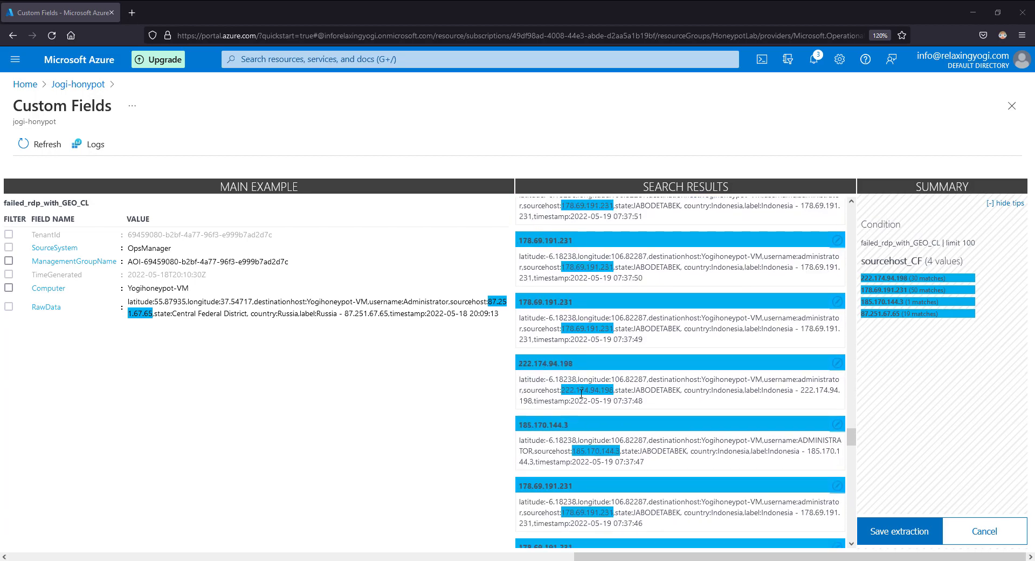
{"action": "scroll", "coordinate": [581, 393], "scroll_direction": "down", "scroll_amount": 3}
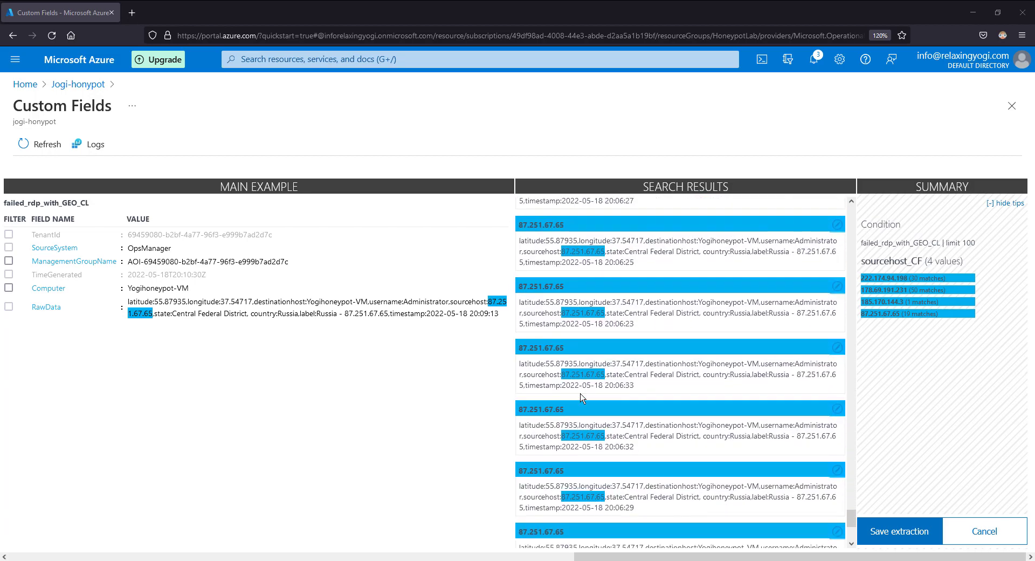
{"action": "scroll", "coordinate": [583, 397], "scroll_direction": "up", "scroll_amount": 15}
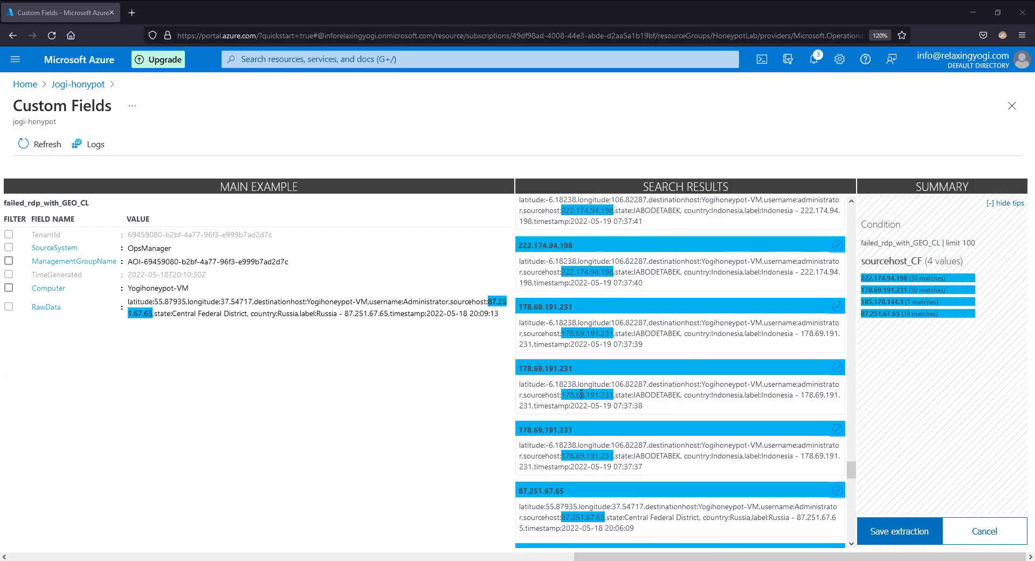
{"action": "scroll", "coordinate": [581, 393], "scroll_direction": "up", "scroll_amount": 20}
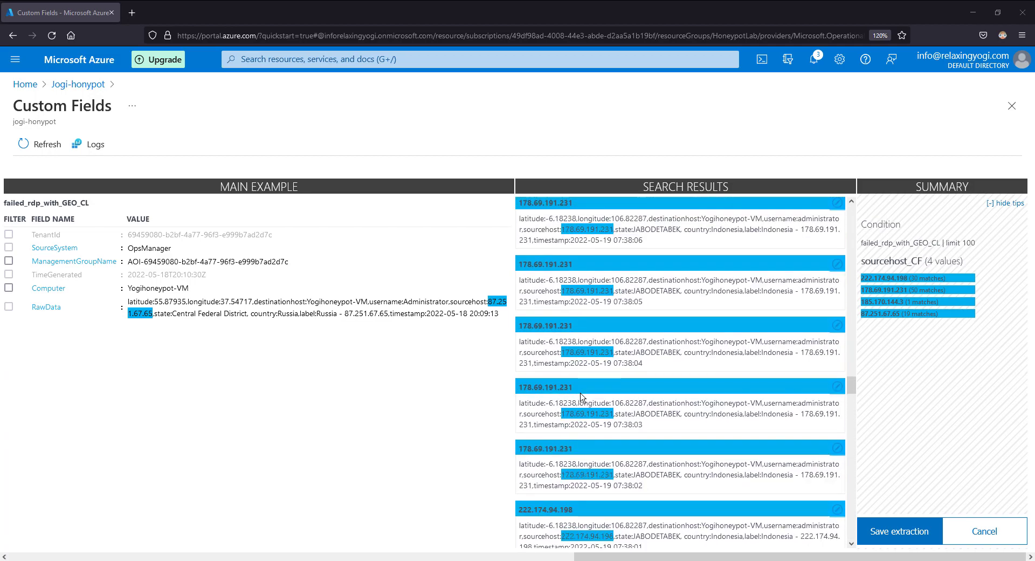
{"action": "scroll", "coordinate": [581, 397], "scroll_direction": "up", "scroll_amount": 20}
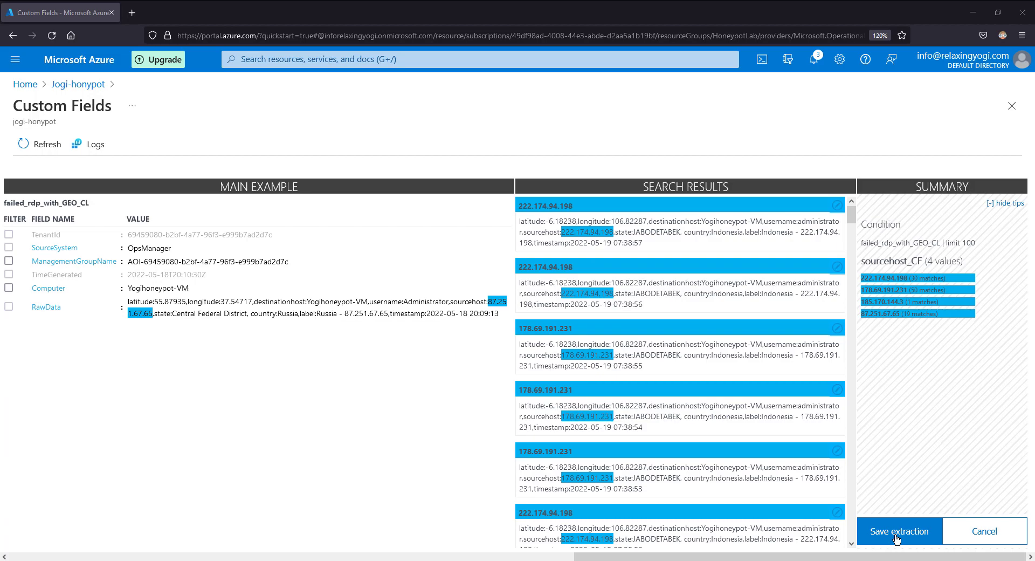
{"action": "left_click", "coordinate": [896, 535]}
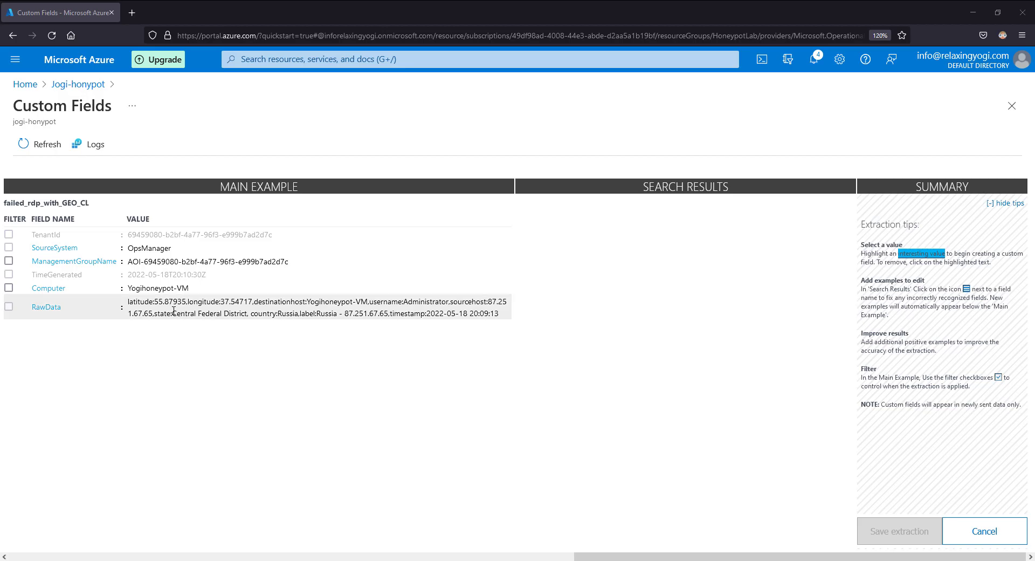
Extract :Central Federal District, including the leading colon, from the RawData example as a Text custom field titled state
{"action": "left_click_drag", "start_coordinate": [171, 313], "coordinate": [249, 314]}
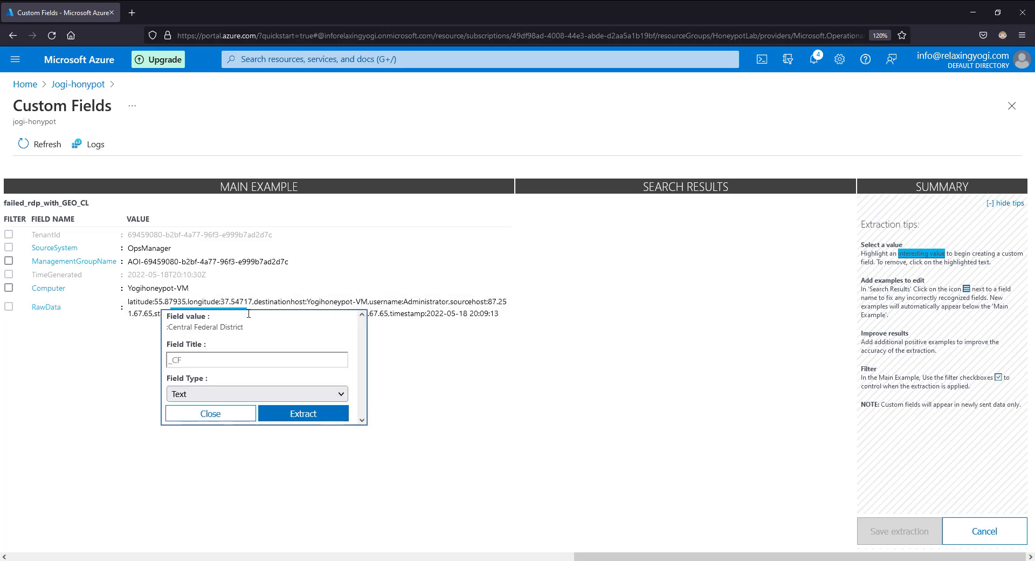
{"action": "left_click", "coordinate": [170, 361]}
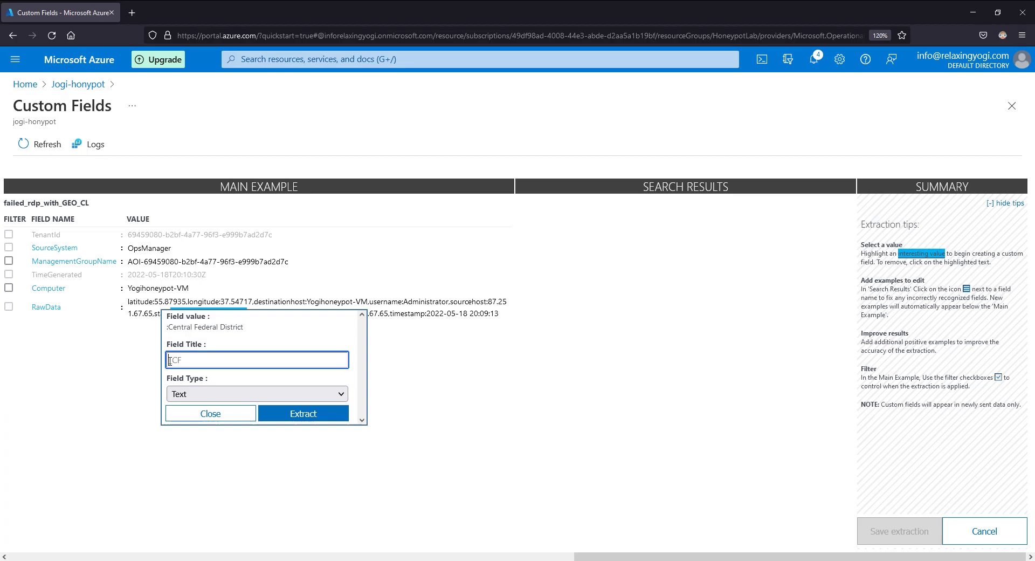
{"action": "type", "text": "State"}
{"action": "left_click", "coordinate": [303, 414]}
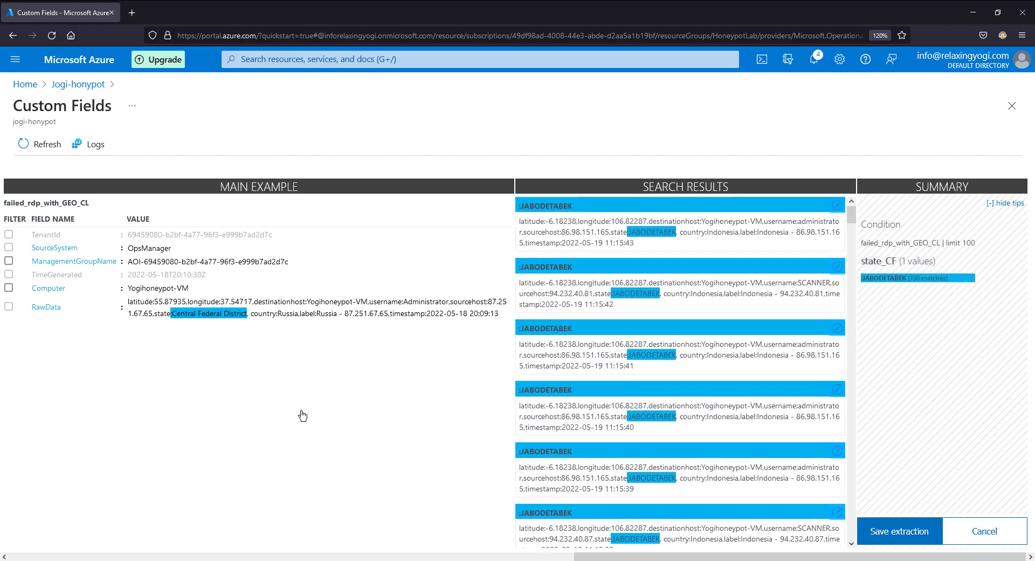
Review the highlighted state values across the search results and save the state_CF extraction
{"action": "scroll", "coordinate": [784, 312], "scroll_direction": "down", "scroll_amount": 3}
{"action": "scroll", "coordinate": [783, 312], "scroll_direction": "down", "scroll_amount": 2}
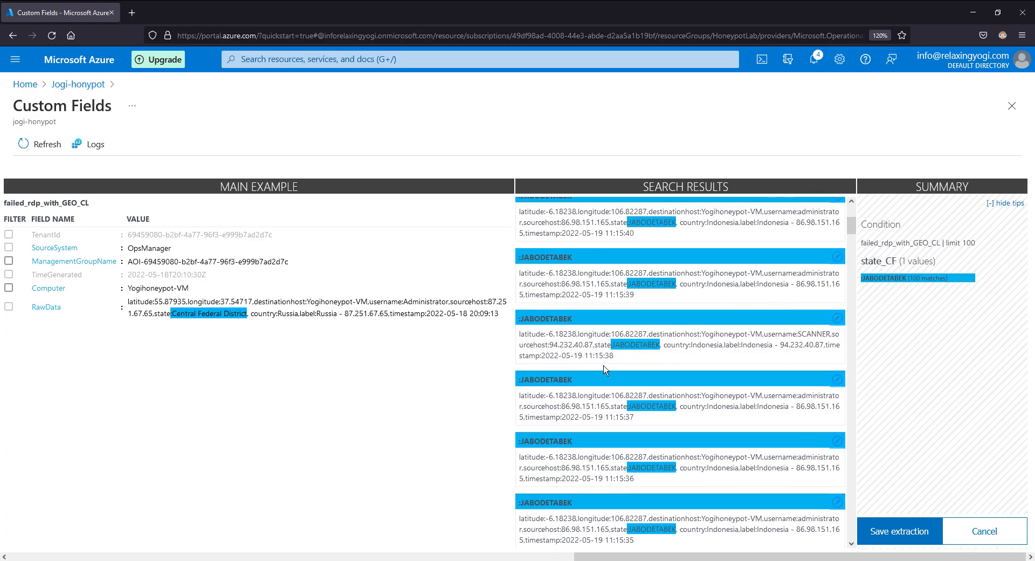
{"action": "scroll", "coordinate": [687, 426], "scroll_direction": "down", "scroll_amount": 3}
{"action": "scroll", "coordinate": [687, 425], "scroll_direction": "down", "scroll_amount": 10}
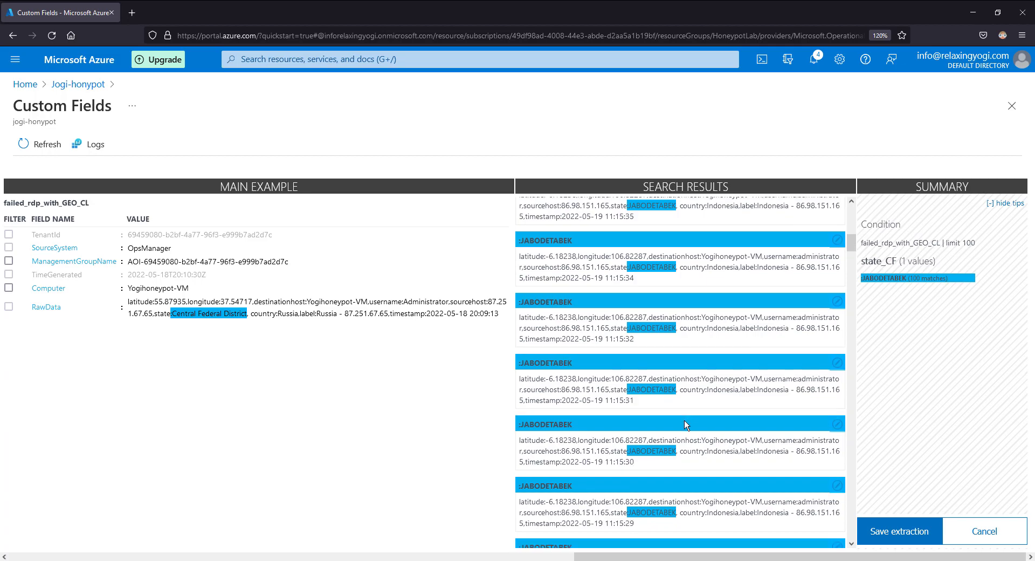
{"action": "scroll", "coordinate": [687, 421], "scroll_direction": "down", "scroll_amount": 10}
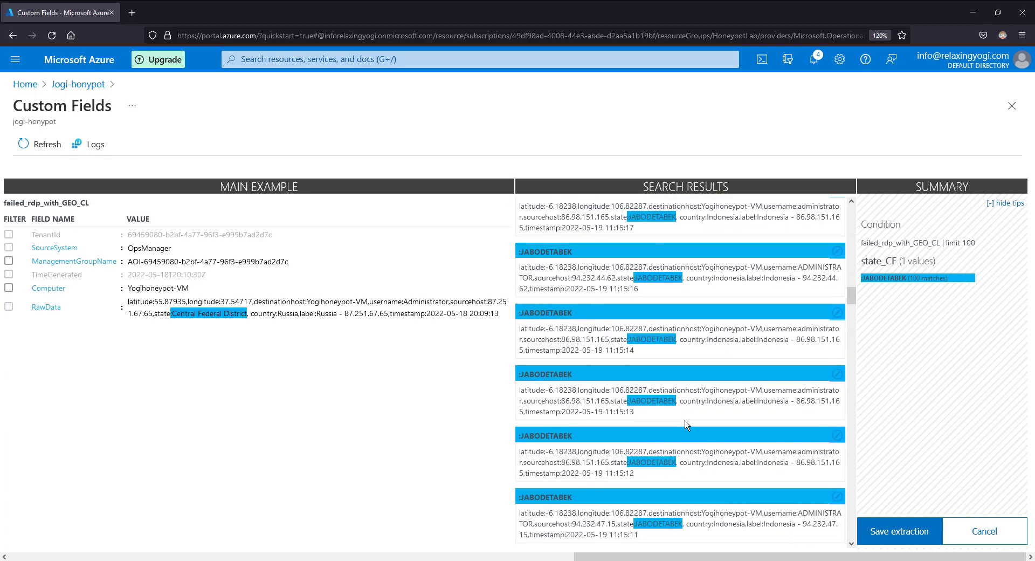
{"action": "scroll", "coordinate": [686, 421], "scroll_direction": "down", "scroll_amount": 8}
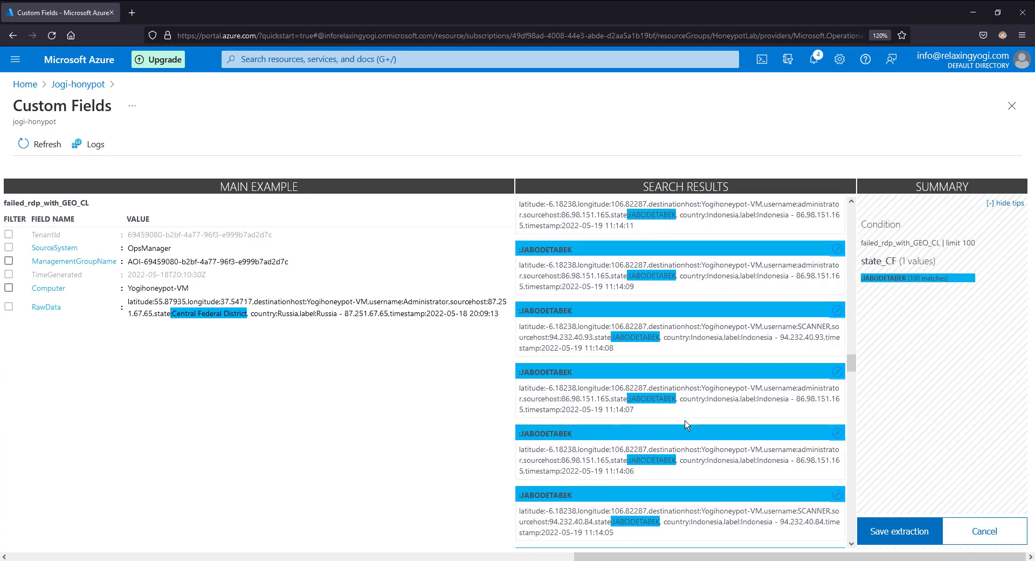
{"action": "scroll", "coordinate": [686, 425], "scroll_direction": "down", "scroll_amount": 10}
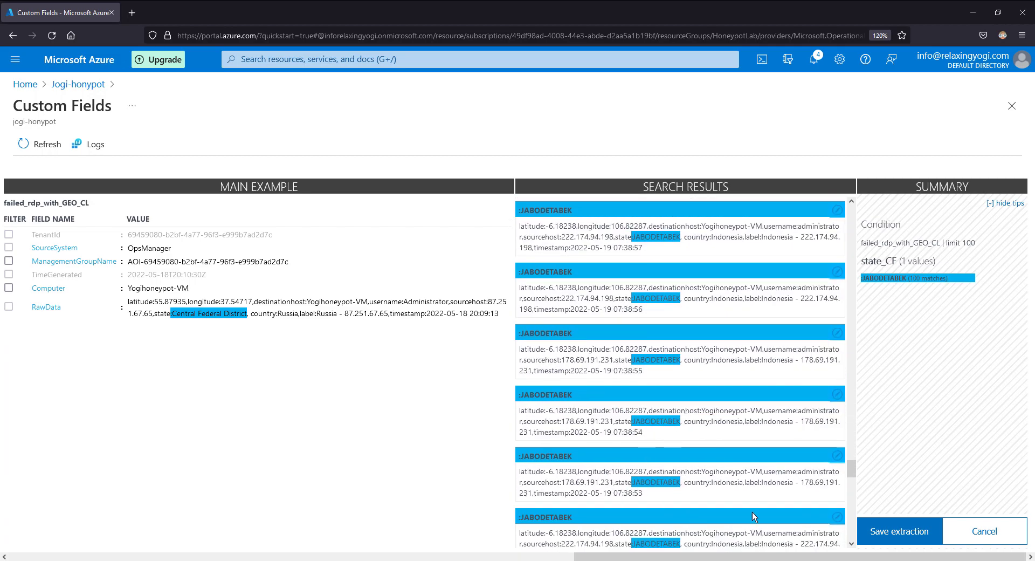
{"action": "scroll", "coordinate": [753, 501], "scroll_direction": "down", "scroll_amount": 10}
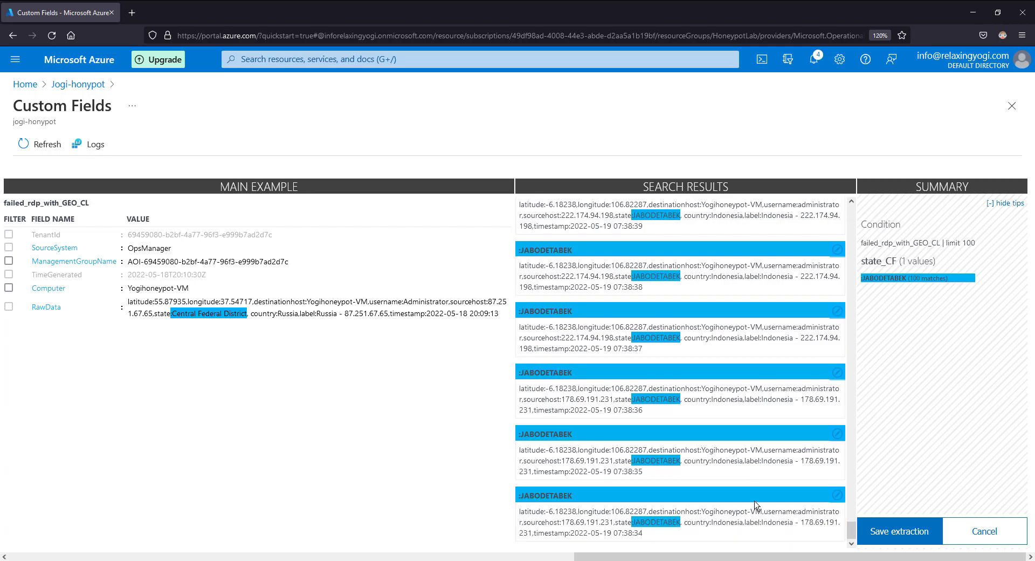
{"action": "scroll", "coordinate": [757, 505], "scroll_direction": "up", "scroll_amount": 10}
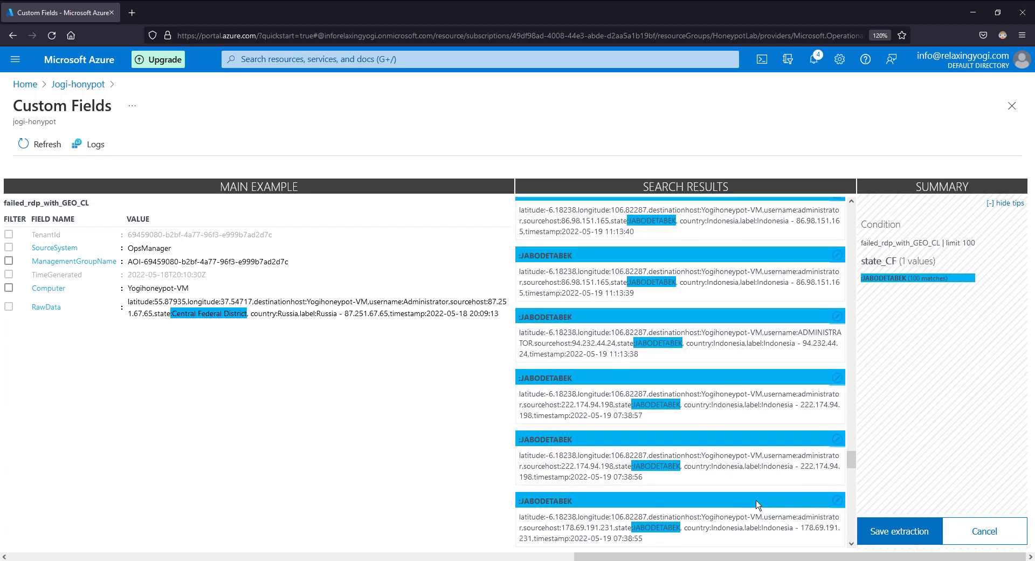
{"action": "scroll", "coordinate": [757, 499], "scroll_direction": "up", "scroll_amount": 10}
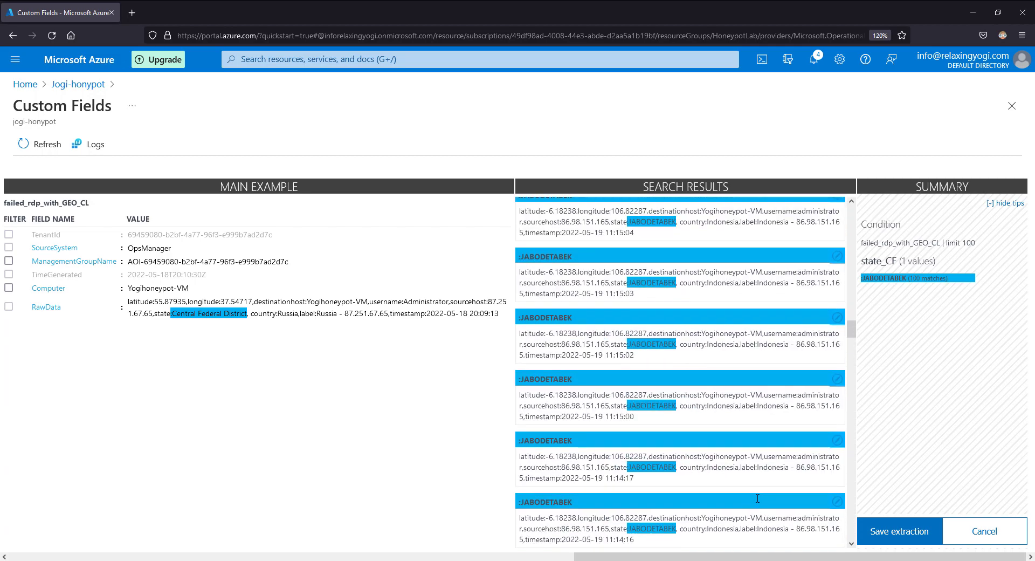
{"action": "scroll", "coordinate": [763, 495], "scroll_direction": "up", "scroll_amount": 5}
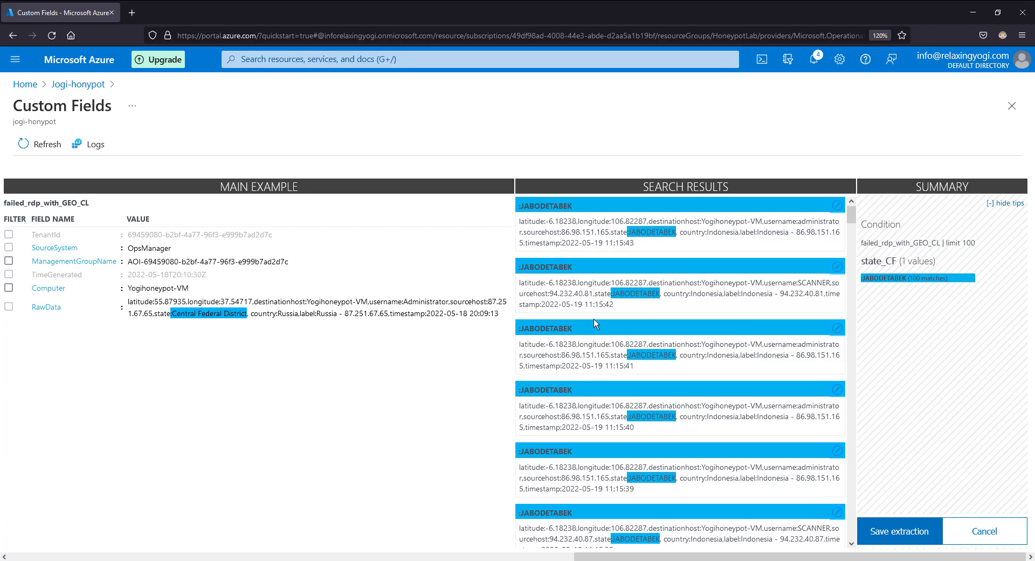
{"action": "left_click", "coordinate": [883, 535]}
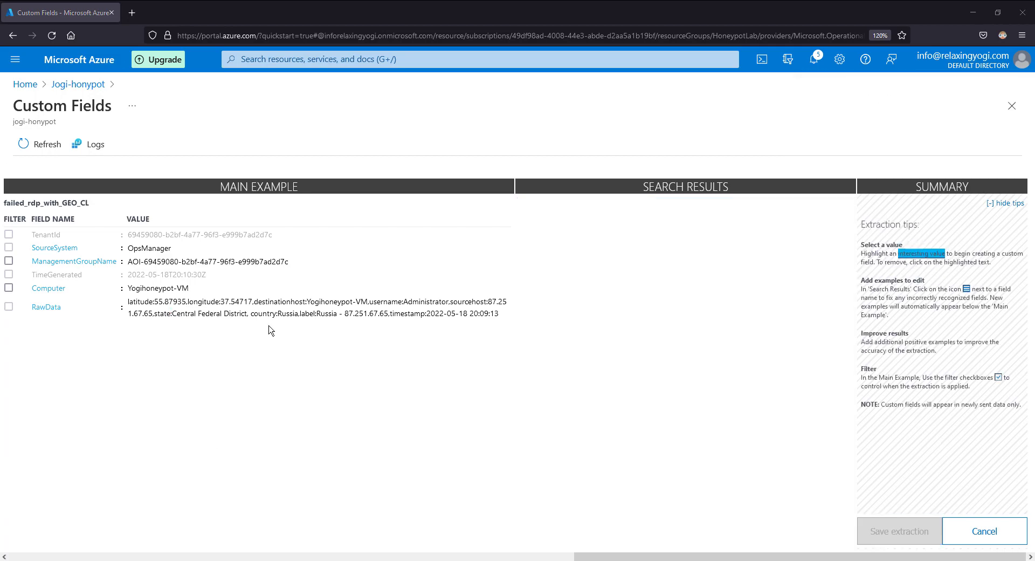
Extract the country value Russia from the RawData example as a Text custom field titled country
{"action": "left_click_drag", "start_coordinate": [278, 315], "coordinate": [298, 318]}
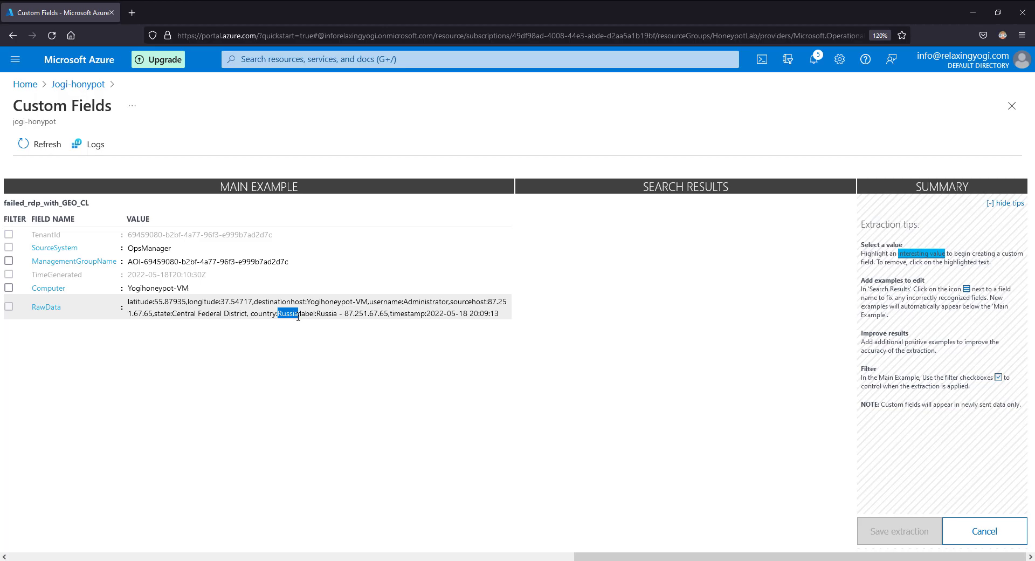
{"action": "left_click", "coordinate": [276, 361]}
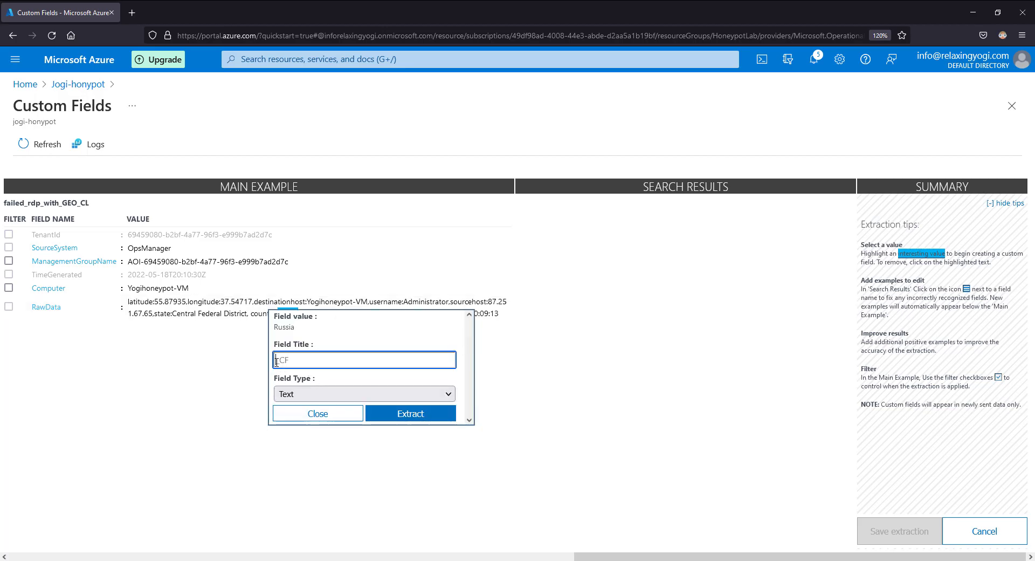
{"action": "type", "text": "country"}
{"action": "left_click", "coordinate": [392, 416]}
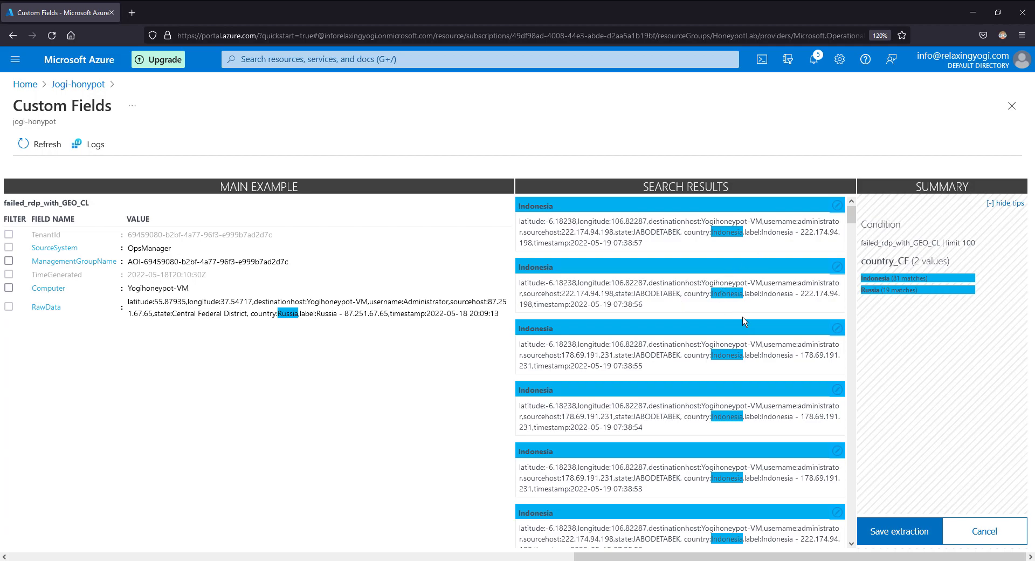
Review the highlighted country values across the search results and save the country_CF extraction
{"action": "scroll", "coordinate": [766, 370], "scroll_direction": "down", "scroll_amount": 15}
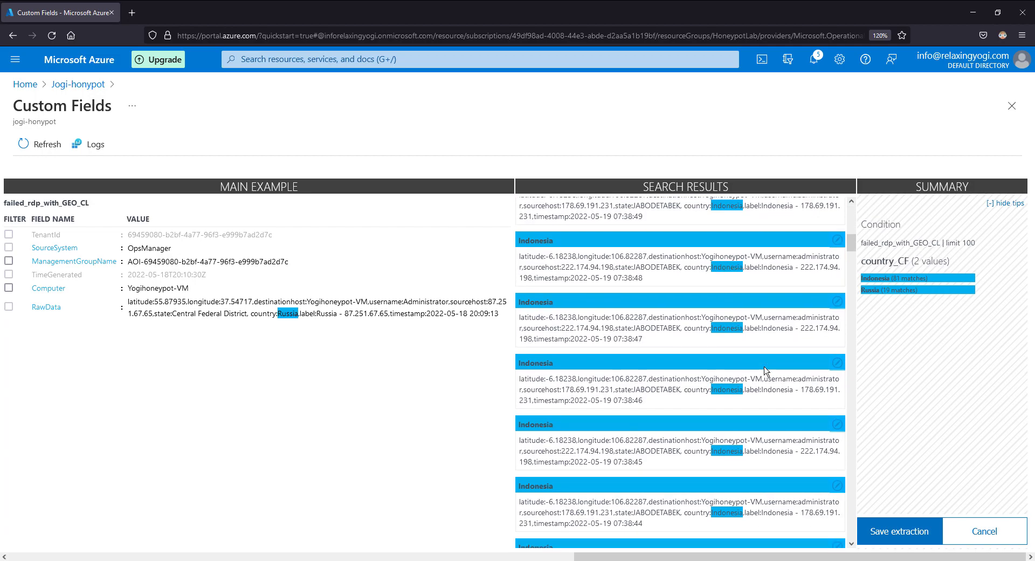
{"action": "scroll", "coordinate": [765, 367], "scroll_direction": "down", "scroll_amount": 20}
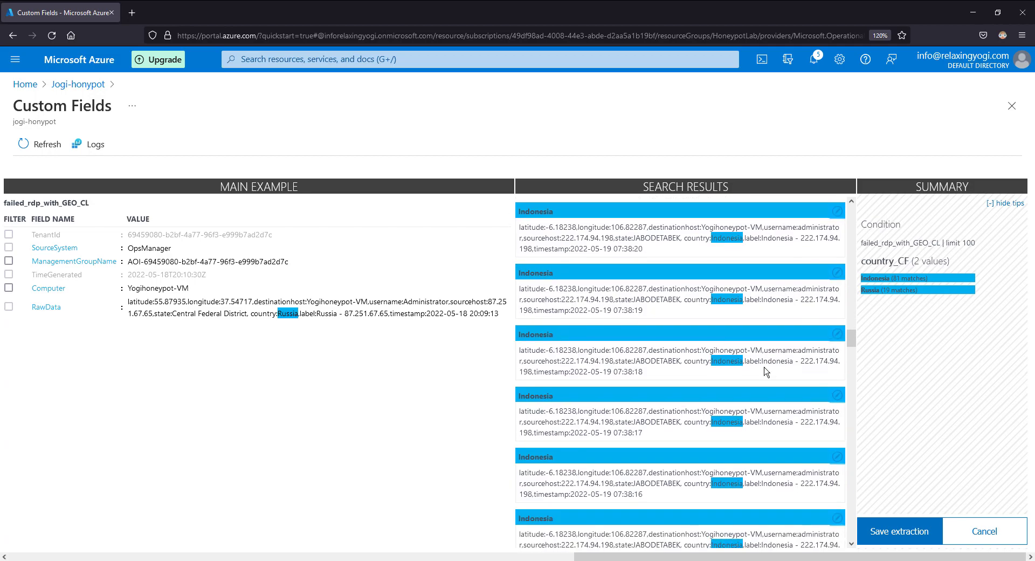
{"action": "scroll", "coordinate": [765, 367], "scroll_direction": "down", "scroll_amount": 20}
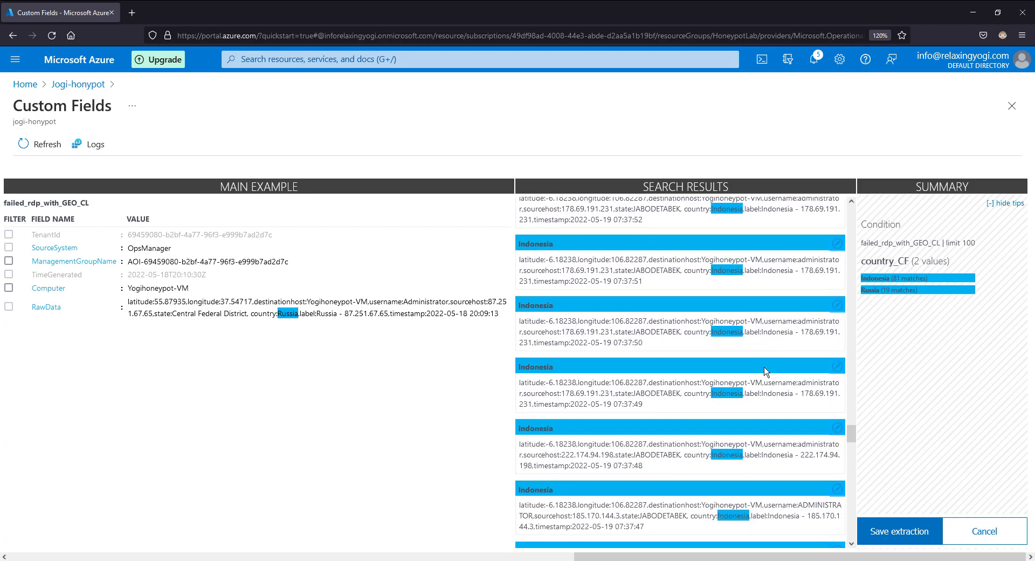
{"action": "scroll", "coordinate": [764, 366], "scroll_direction": "down", "scroll_amount": 20}
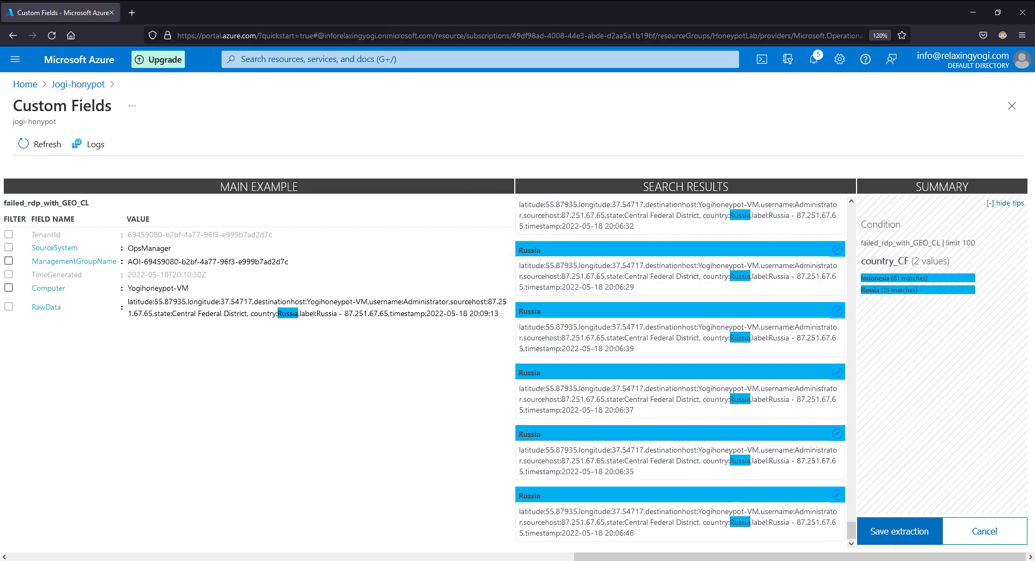
{"action": "left_click", "coordinate": [898, 534]}
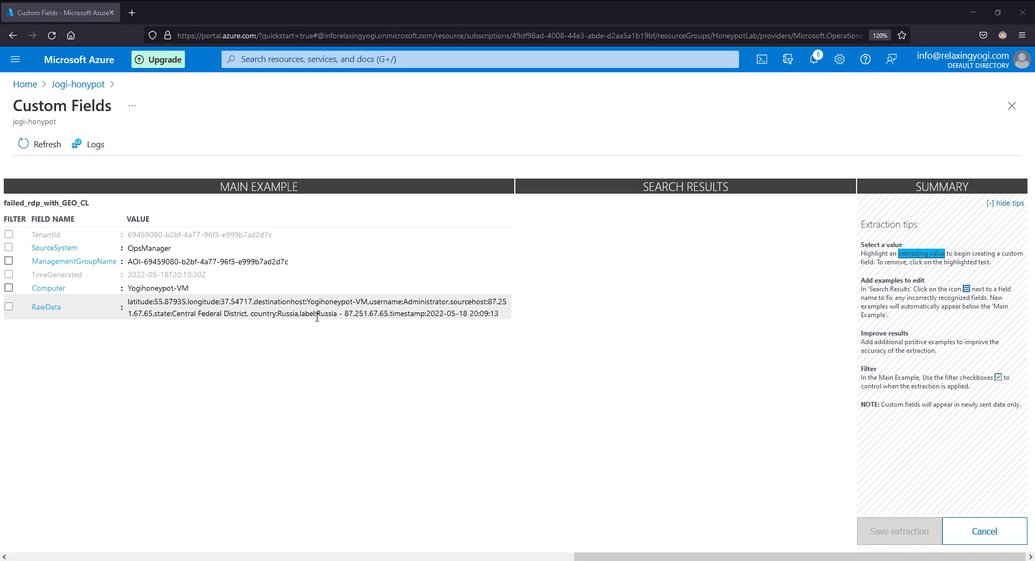
Extract the label value Russia - 87.251.67.65 from the RawData example as a Text custom field titled label
{"action": "left_click_drag", "start_coordinate": [318, 315], "coordinate": [387, 316]}
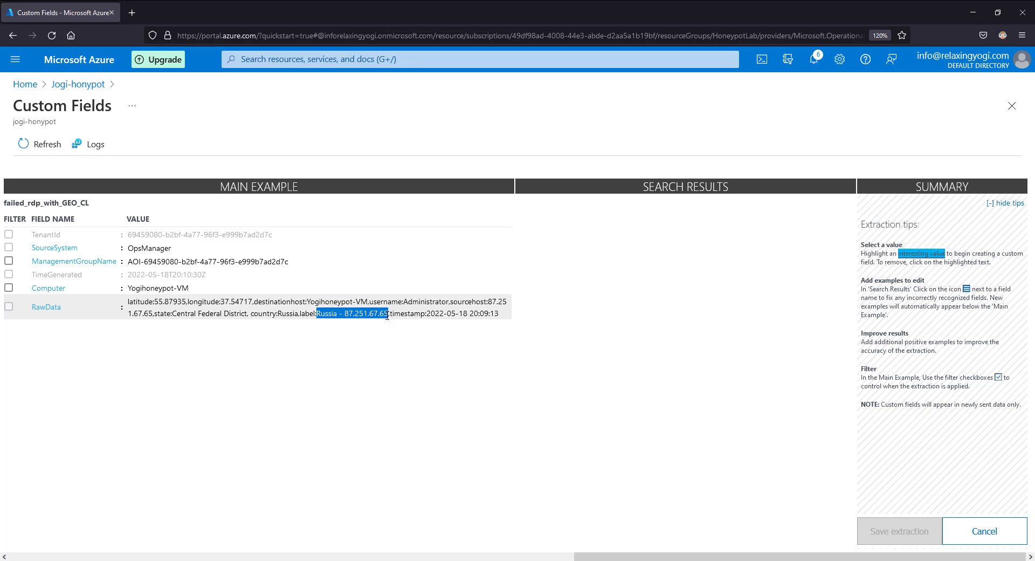
{"action": "left_click_drag", "start_coordinate": [388, 316], "coordinate": [387, 316]}
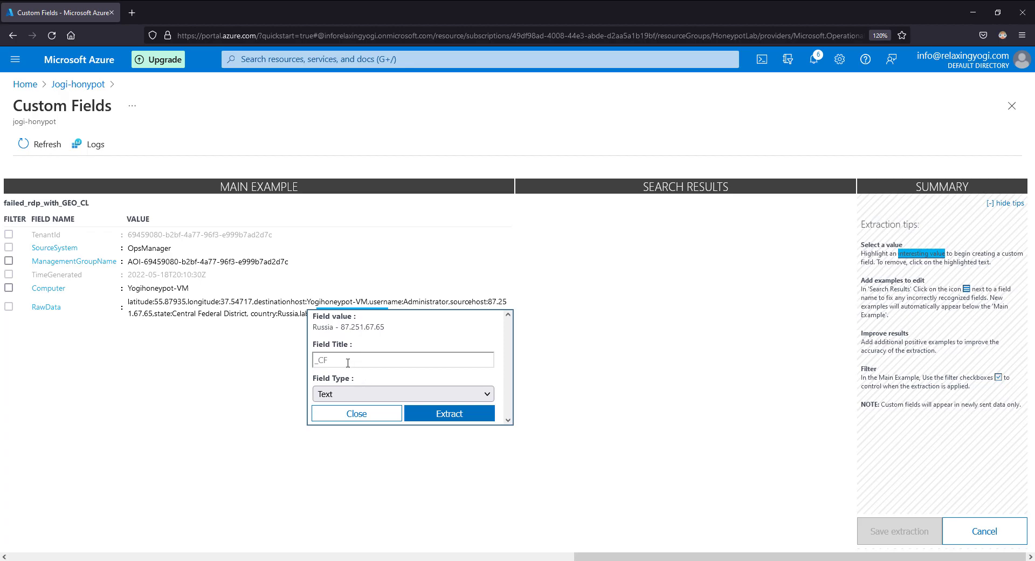
{"action": "left_click", "coordinate": [316, 361]}
{"action": "type", "text": "label"}
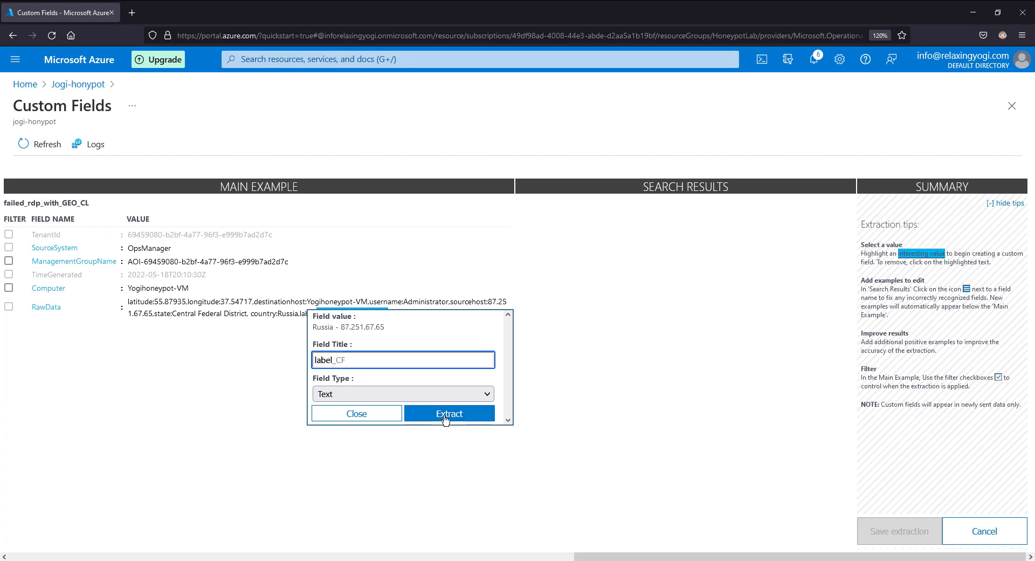
{"action": "left_click", "coordinate": [445, 419]}
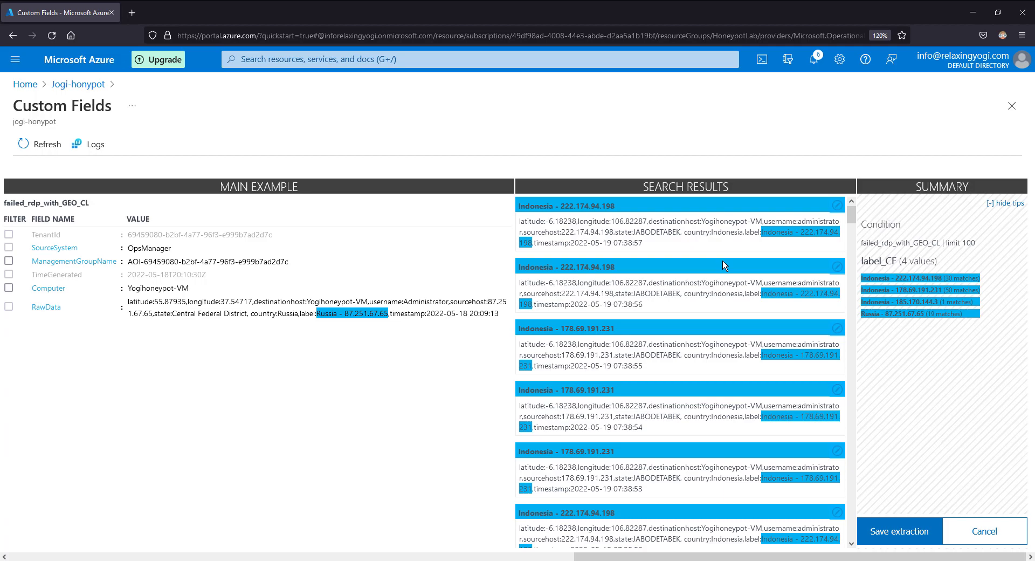
Review the highlighted label values across the search results and save the label_CF extraction
{"action": "scroll", "coordinate": [731, 270], "scroll_direction": "down", "scroll_amount": 1}
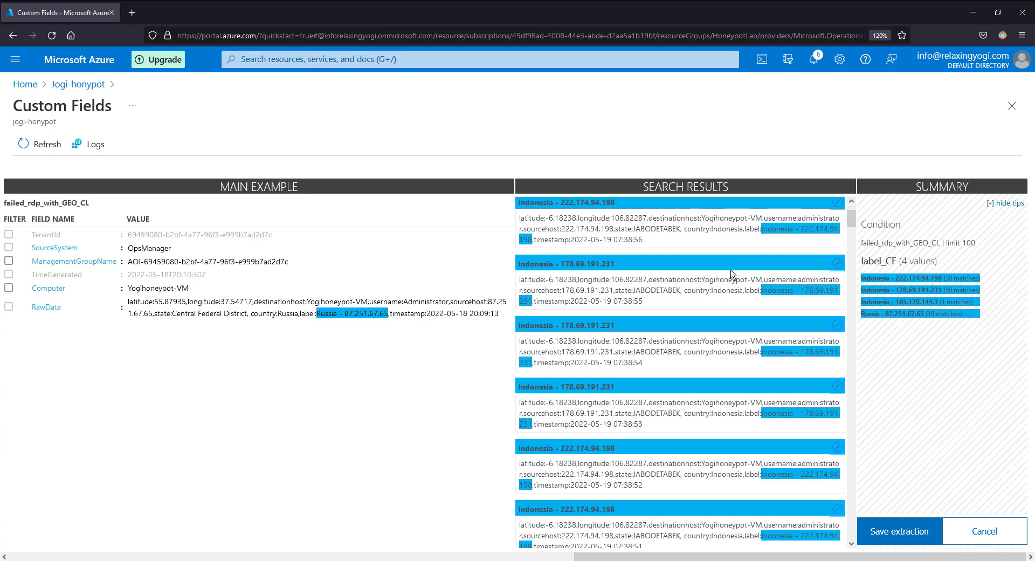
{"action": "scroll", "coordinate": [731, 272], "scroll_direction": "down", "scroll_amount": 10}
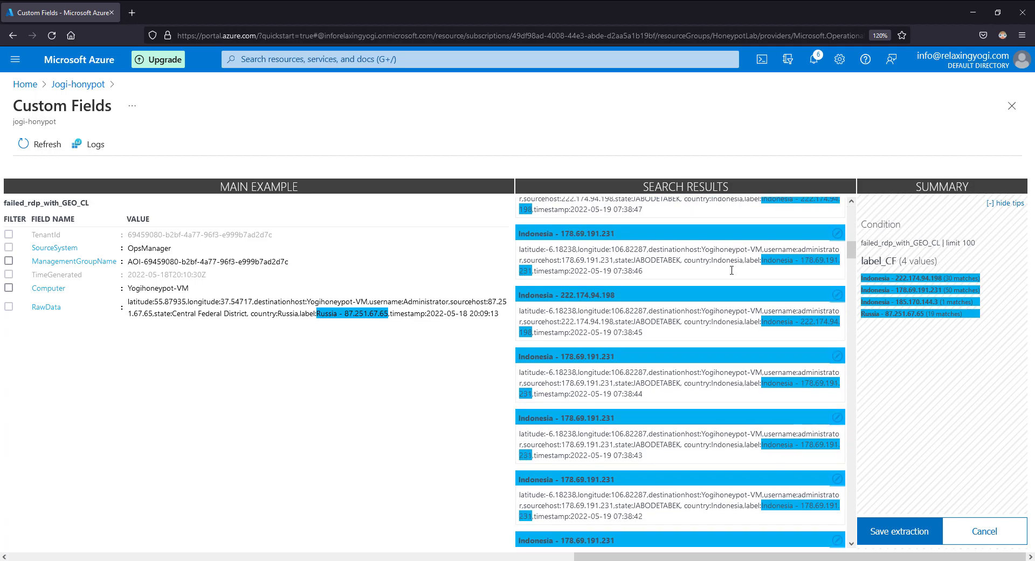
{"action": "scroll", "coordinate": [731, 270], "scroll_direction": "down", "scroll_amount": 9}
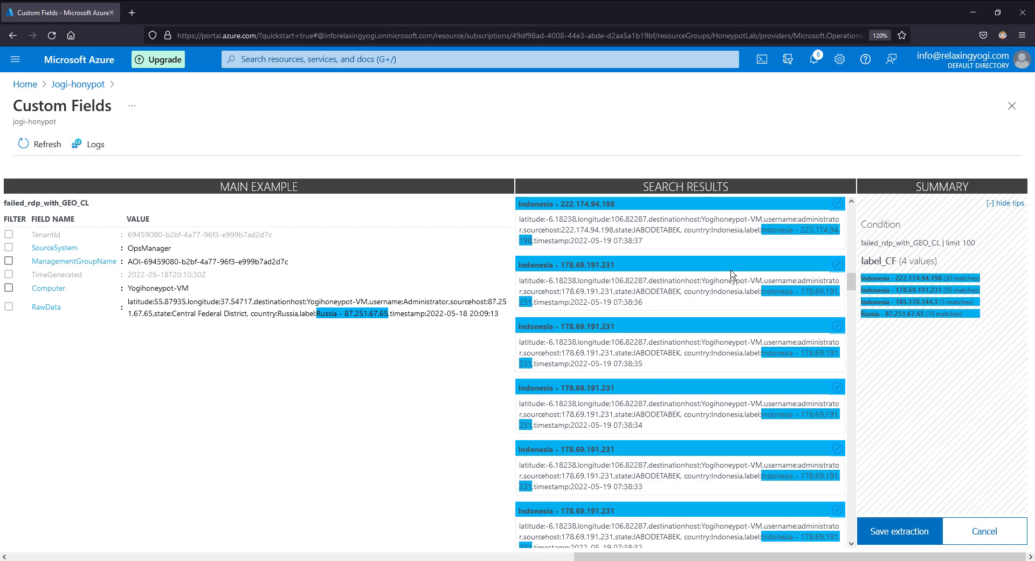
{"action": "scroll", "coordinate": [732, 272], "scroll_direction": "down", "scroll_amount": 3}
{"action": "scroll", "coordinate": [771, 481], "scroll_direction": "down", "scroll_amount": 13}
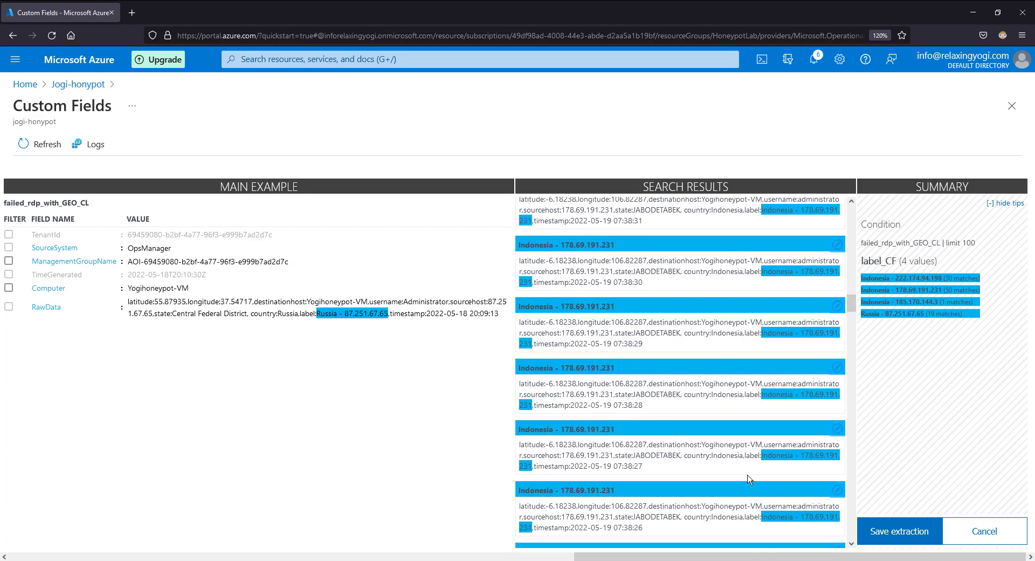
{"action": "scroll", "coordinate": [750, 479], "scroll_direction": "down", "scroll_amount": 15}
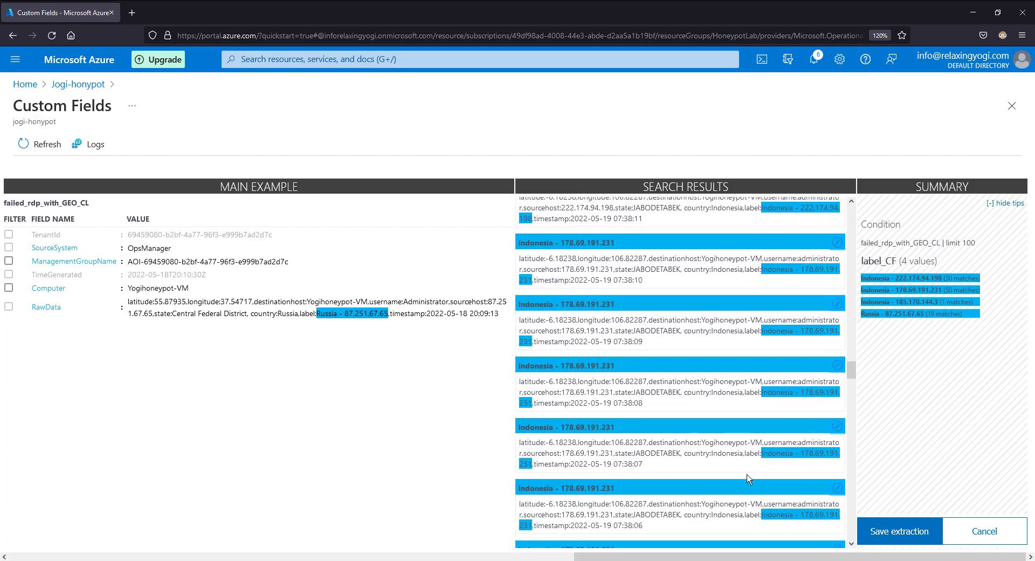
{"action": "scroll", "coordinate": [756, 521], "scroll_direction": "down", "scroll_amount": 20}
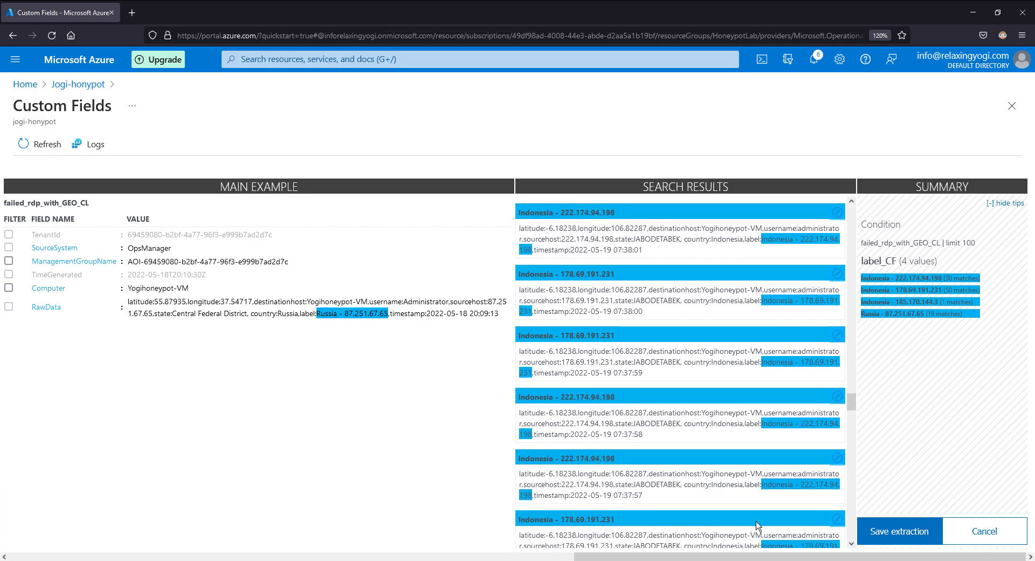
{"action": "scroll", "coordinate": [757, 521], "scroll_direction": "down", "scroll_amount": 15}
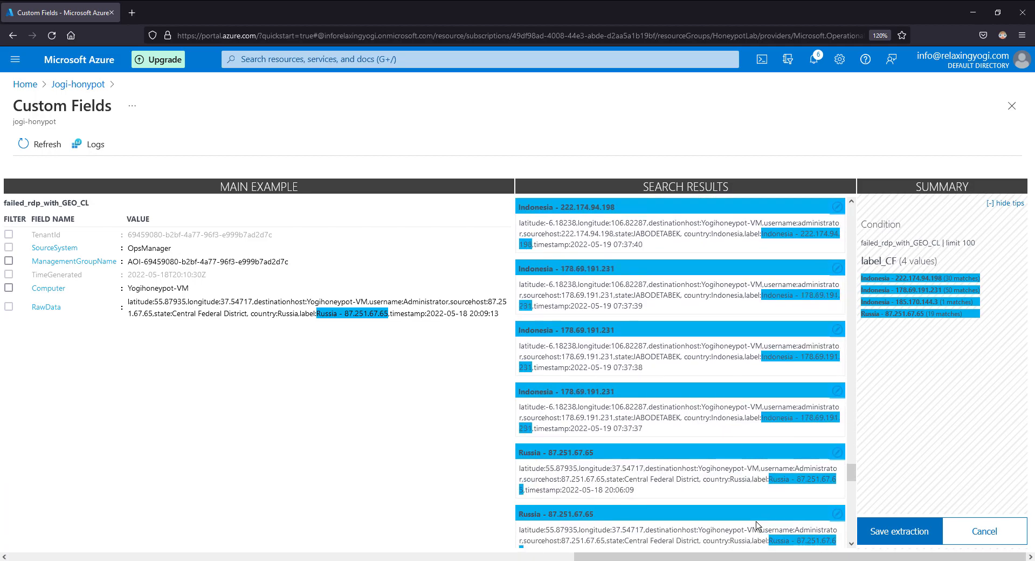
{"action": "scroll", "coordinate": [758, 521], "scroll_direction": "down", "scroll_amount": 5}
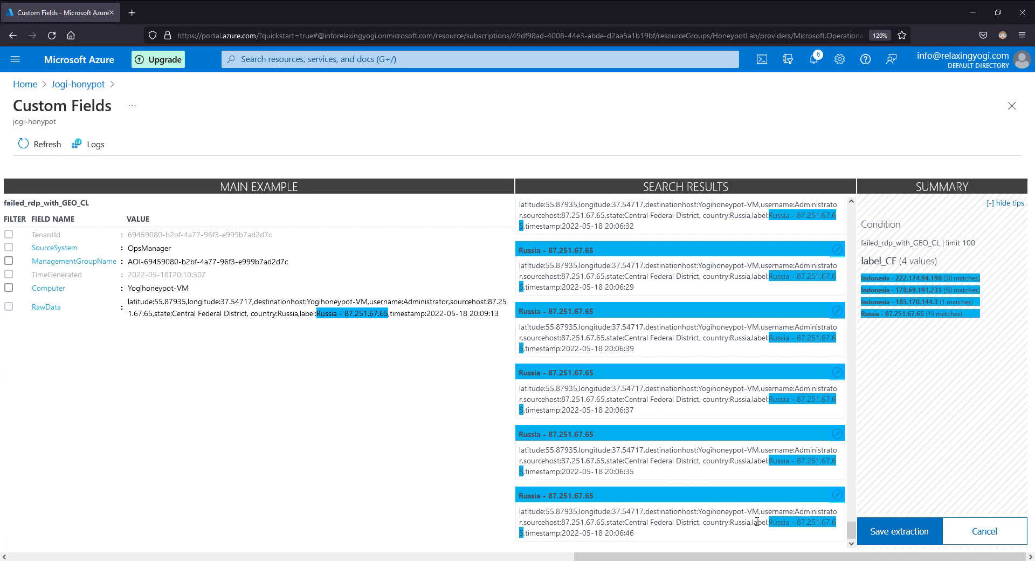
{"action": "left_click", "coordinate": [886, 533]}
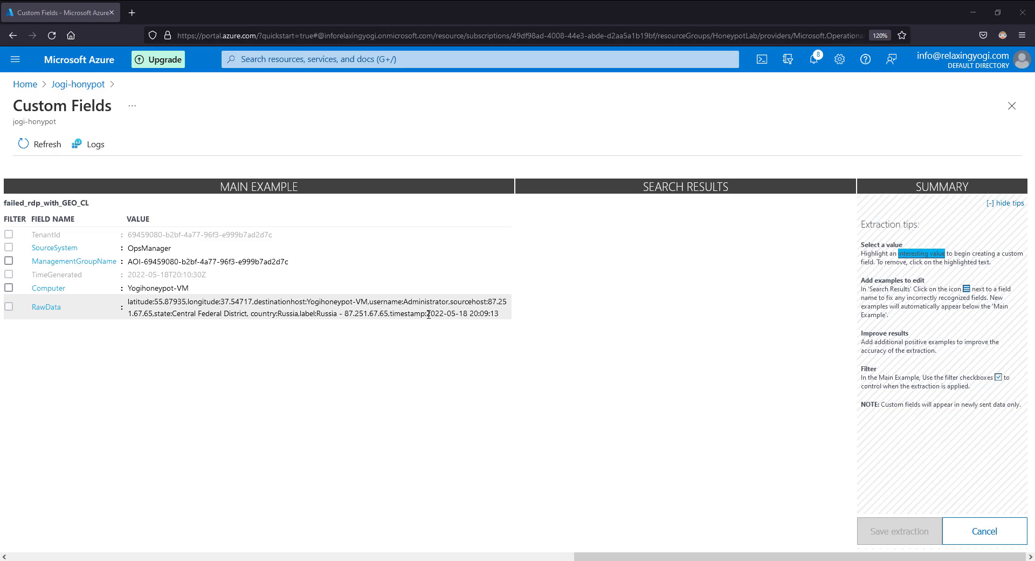
{"action": "left_click_drag", "start_coordinate": [429, 315], "coordinate": [499, 316]}
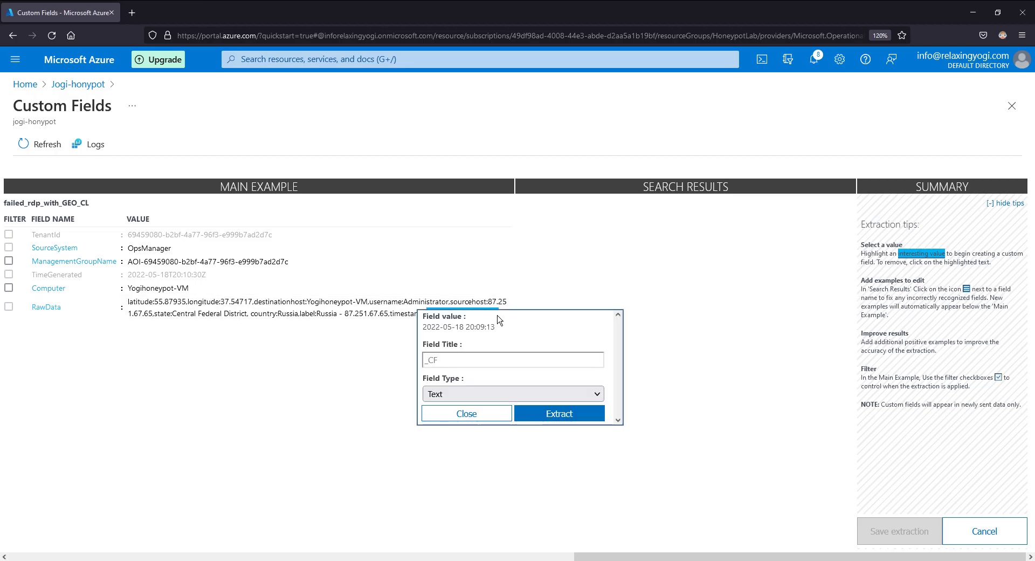
{"action": "left_click", "coordinate": [424, 361]}
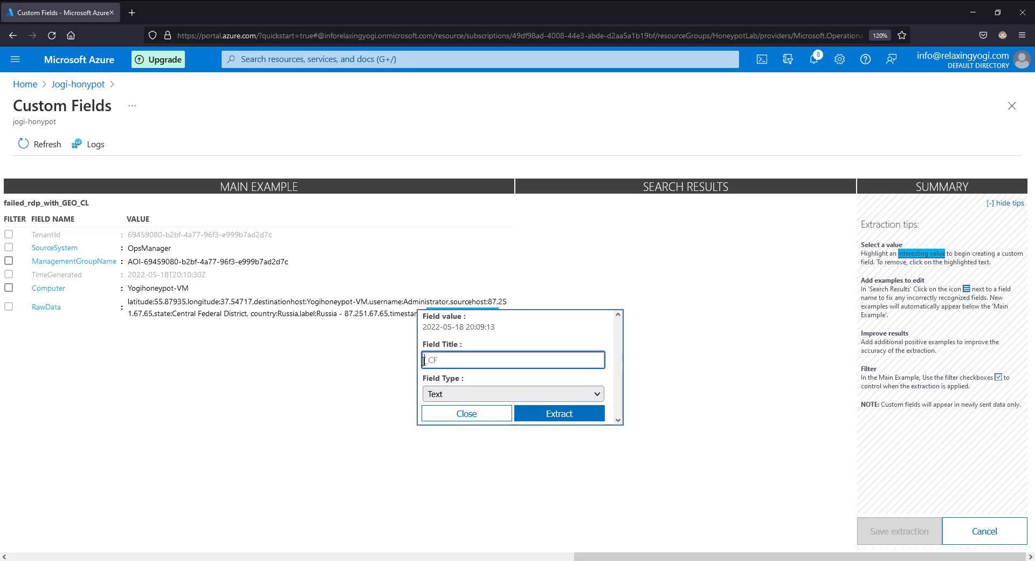
{"action": "type", "text": "timestamp"}
{"action": "left_click", "coordinate": [438, 394]}
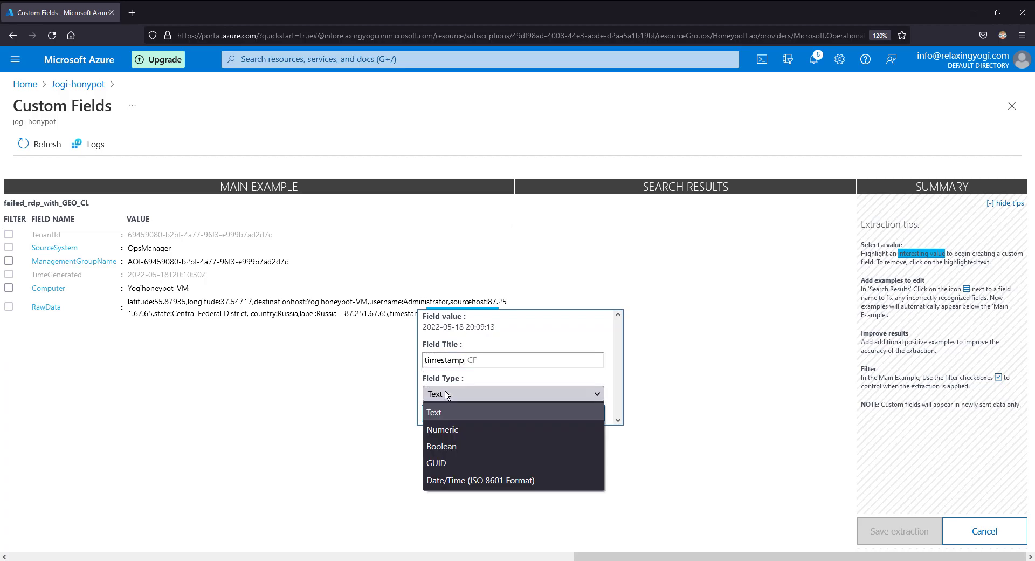
{"action": "left_click", "coordinate": [462, 481]}
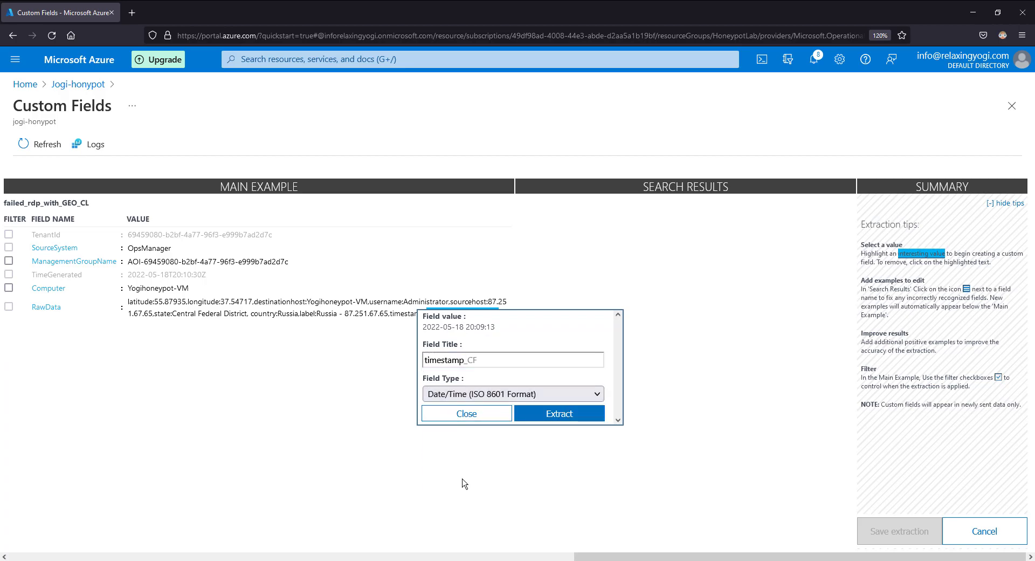
{"action": "left_click", "coordinate": [571, 418]}
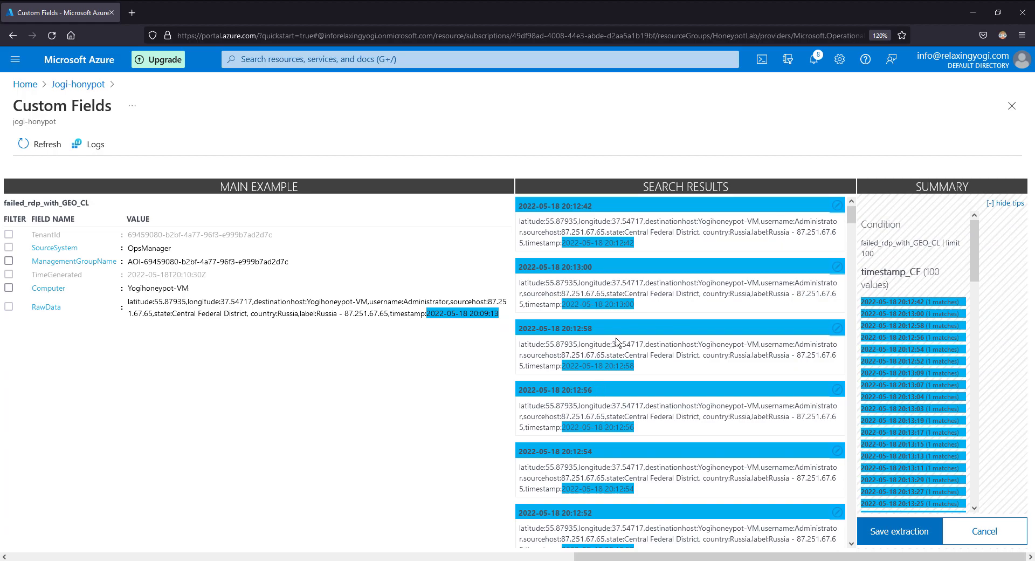
Review the highlighted timestamp values across the search results and save the timestamp_CF extraction
{"action": "scroll", "coordinate": [618, 343], "scroll_direction": "down", "scroll_amount": 1}
{"action": "scroll", "coordinate": [618, 343], "scroll_direction": "down", "scroll_amount": 7}
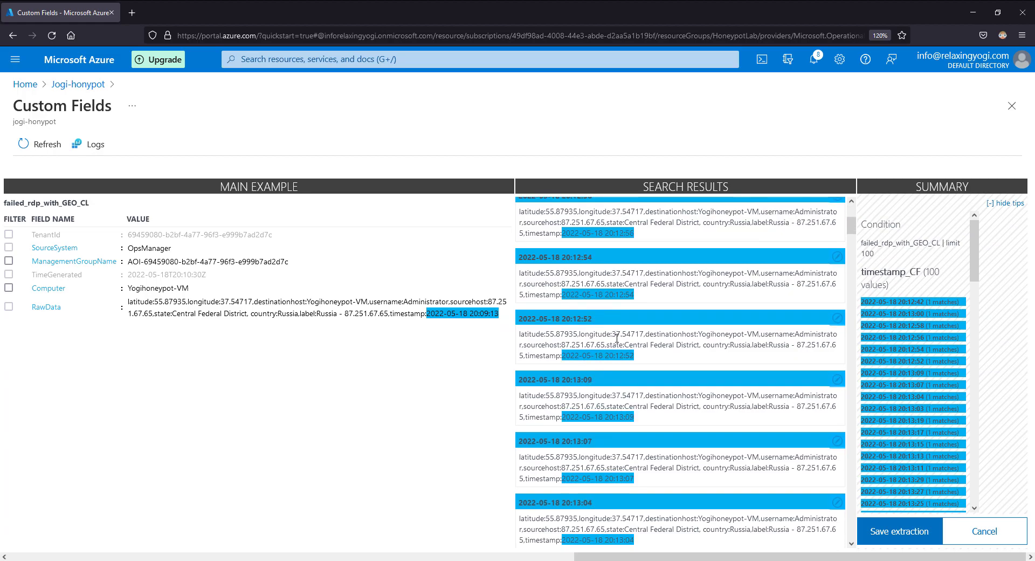
{"action": "scroll", "coordinate": [617, 339], "scroll_direction": "down", "scroll_amount": 5}
{"action": "scroll", "coordinate": [617, 338], "scroll_direction": "down", "scroll_amount": 5}
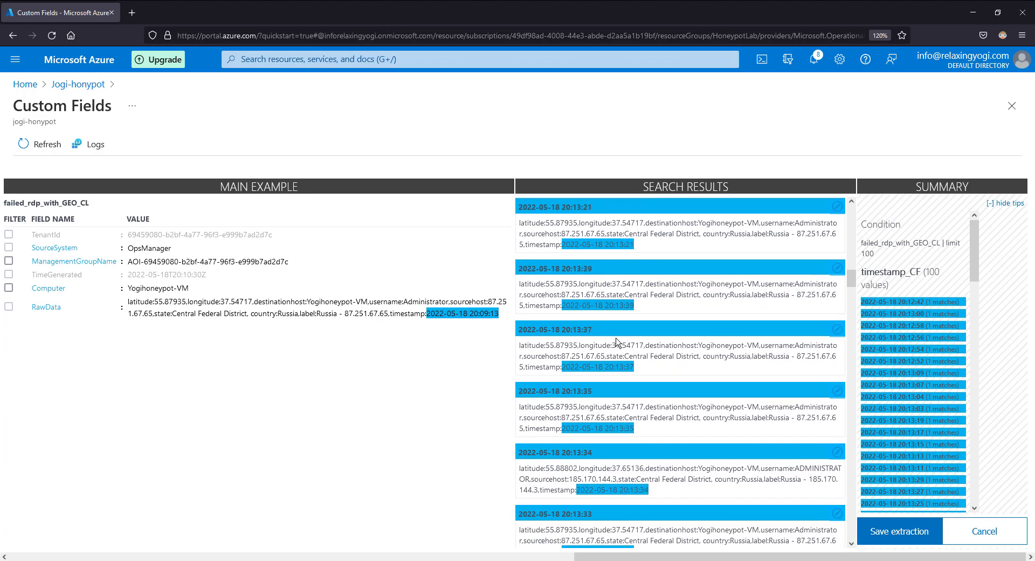
{"action": "scroll", "coordinate": [617, 338], "scroll_direction": "down", "scroll_amount": 5}
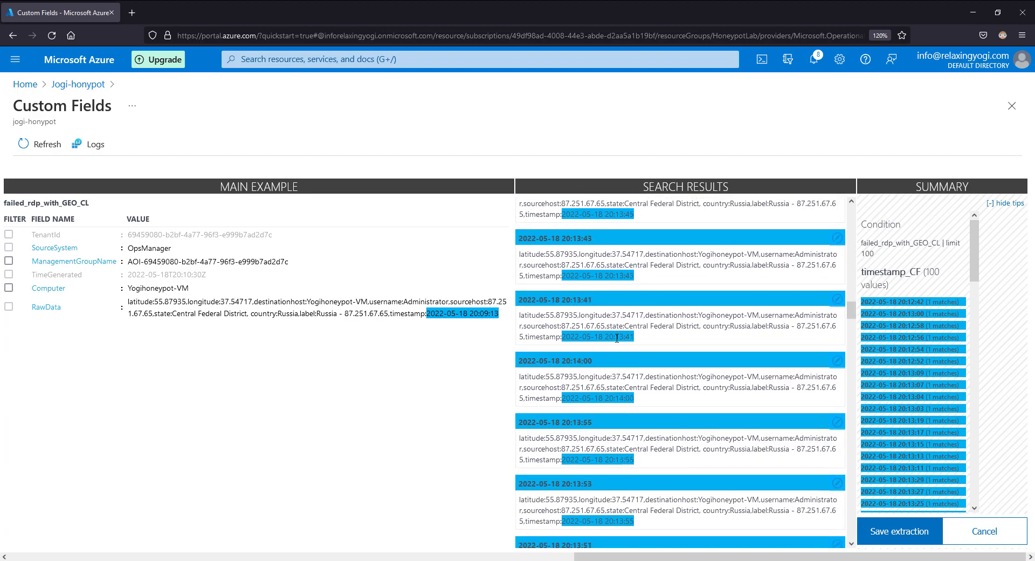
{"action": "scroll", "coordinate": [616, 338], "scroll_direction": "down", "scroll_amount": 5}
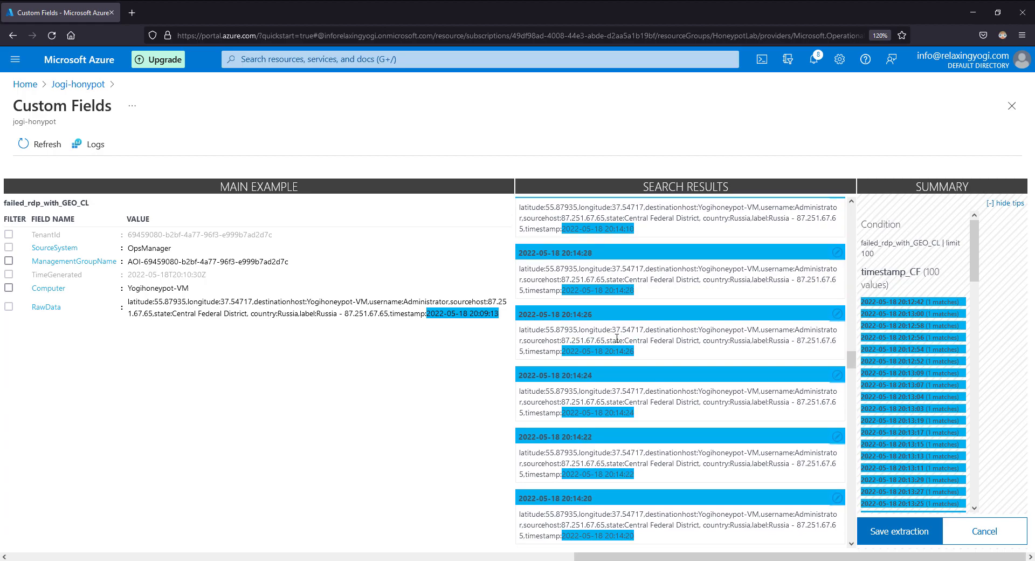
{"action": "scroll", "coordinate": [617, 338], "scroll_direction": "down", "scroll_amount": 5}
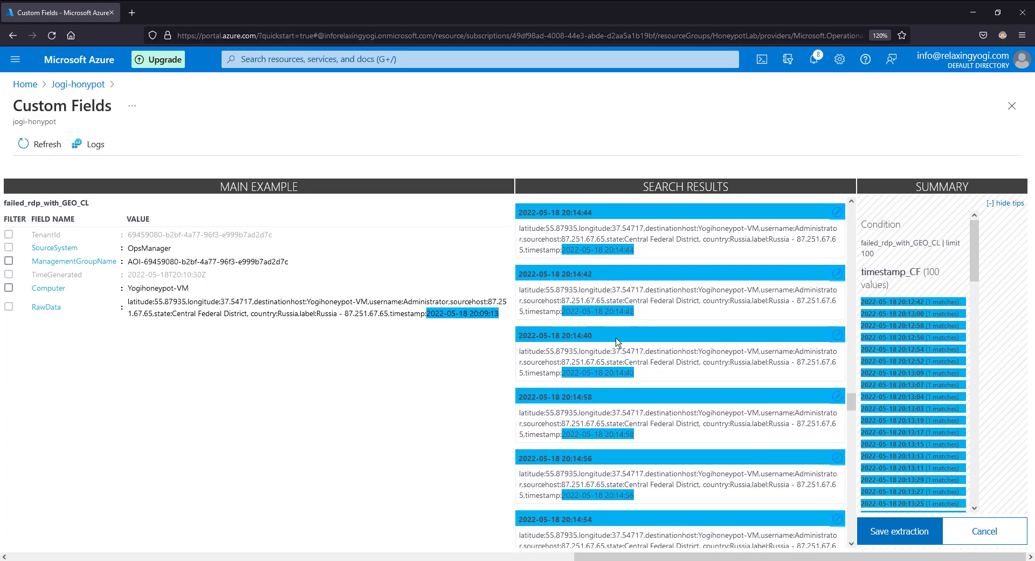
{"action": "scroll", "coordinate": [617, 338], "scroll_direction": "down", "scroll_amount": 5}
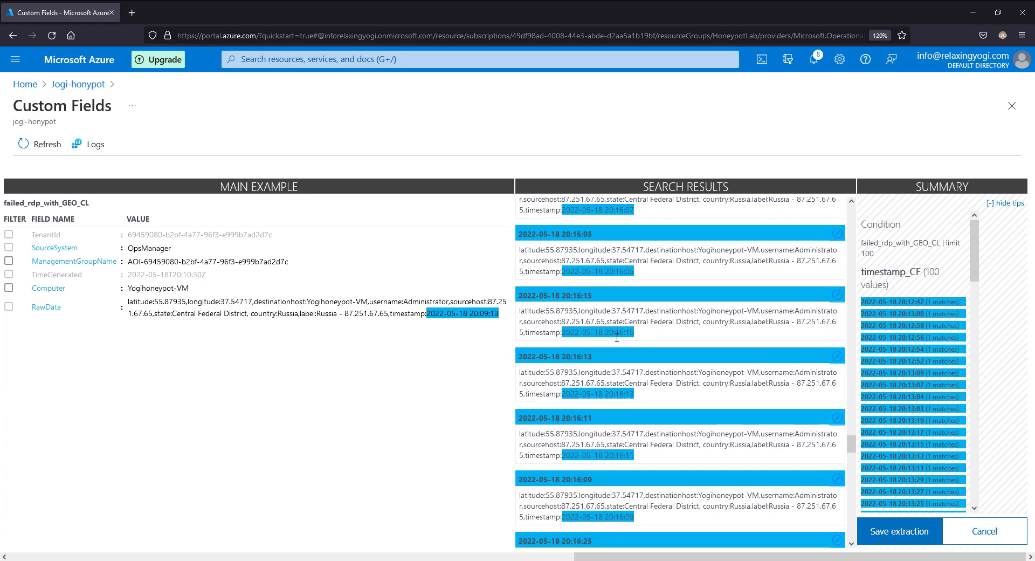
{"action": "scroll", "coordinate": [617, 338], "scroll_direction": "down", "scroll_amount": 5}
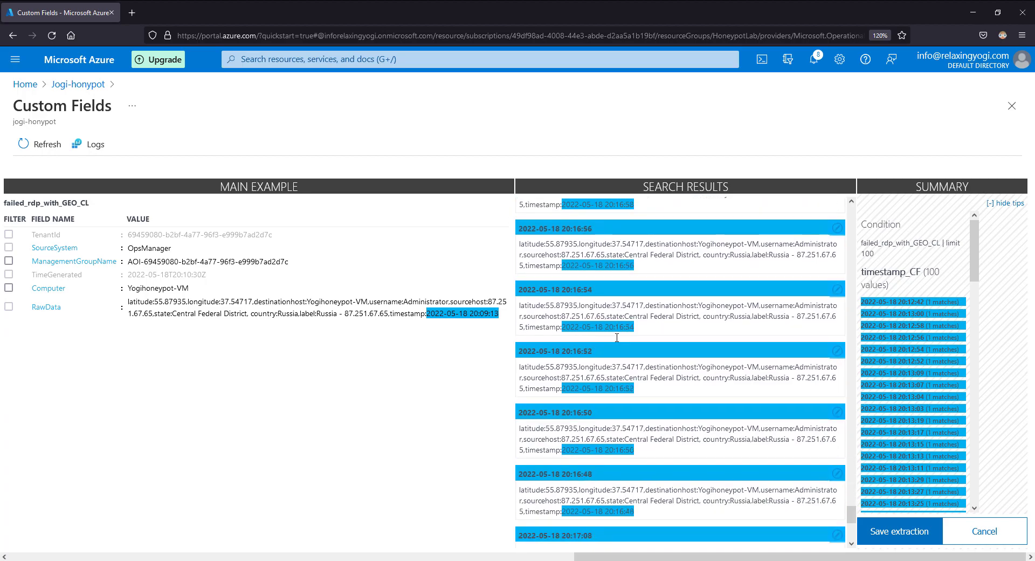
{"action": "scroll", "coordinate": [618, 338], "scroll_direction": "up", "scroll_amount": 5}
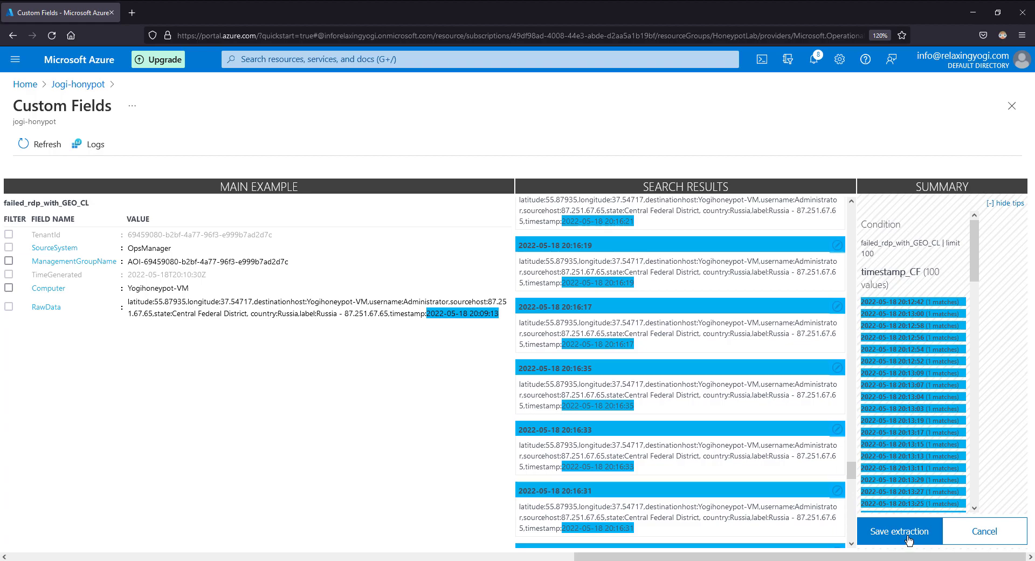
{"action": "left_click", "coordinate": [910, 537]}
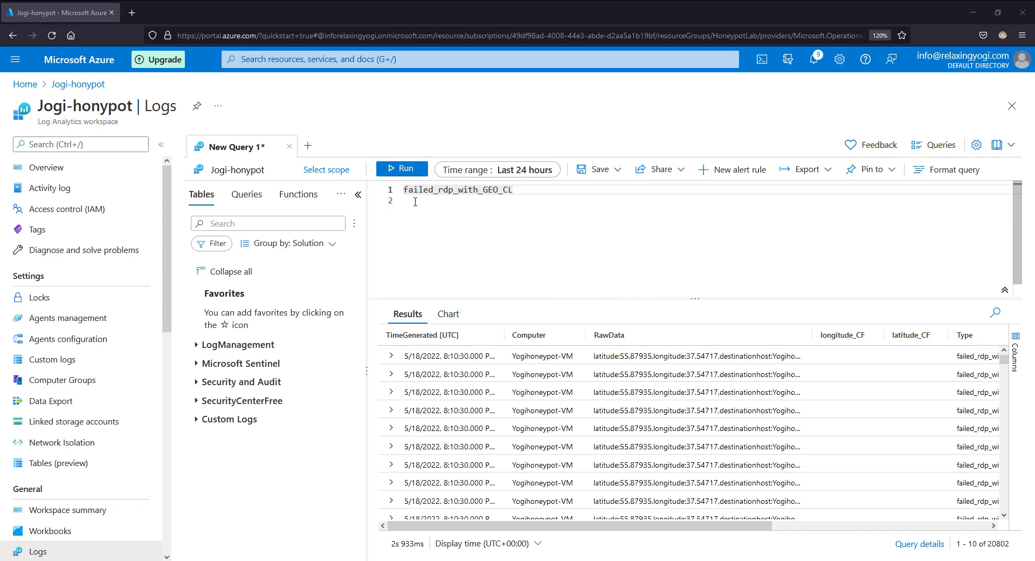
Rerun the failed_rdp_with_GEO_CL query without its empty second line and review the custom field columns in the results
{"action": "left_click", "coordinate": [521, 192]}
{"action": "left_click", "coordinate": [468, 203]}
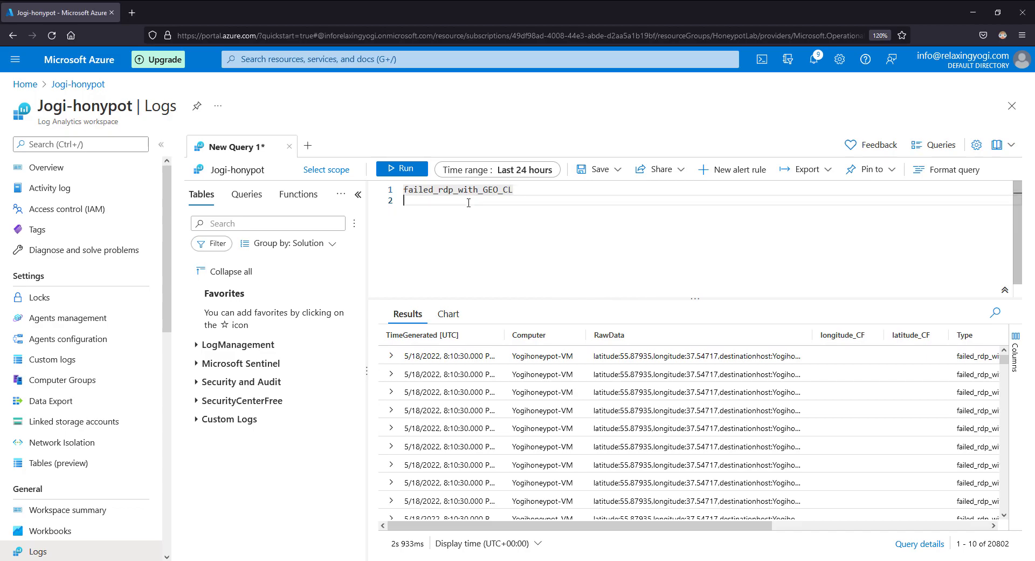
{"action": "key", "text": "BackSpace"}
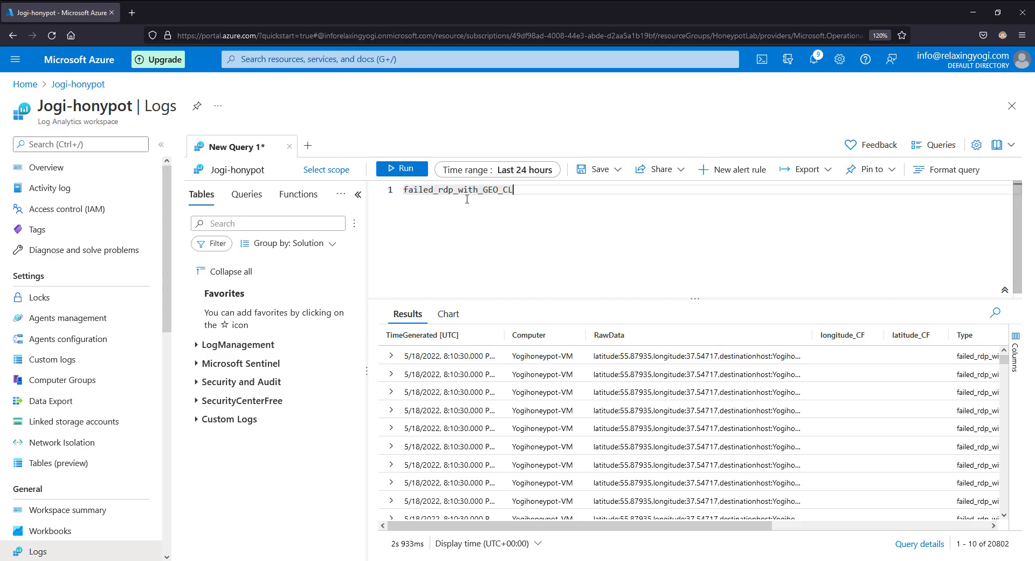
{"action": "left_click", "coordinate": [410, 171]}
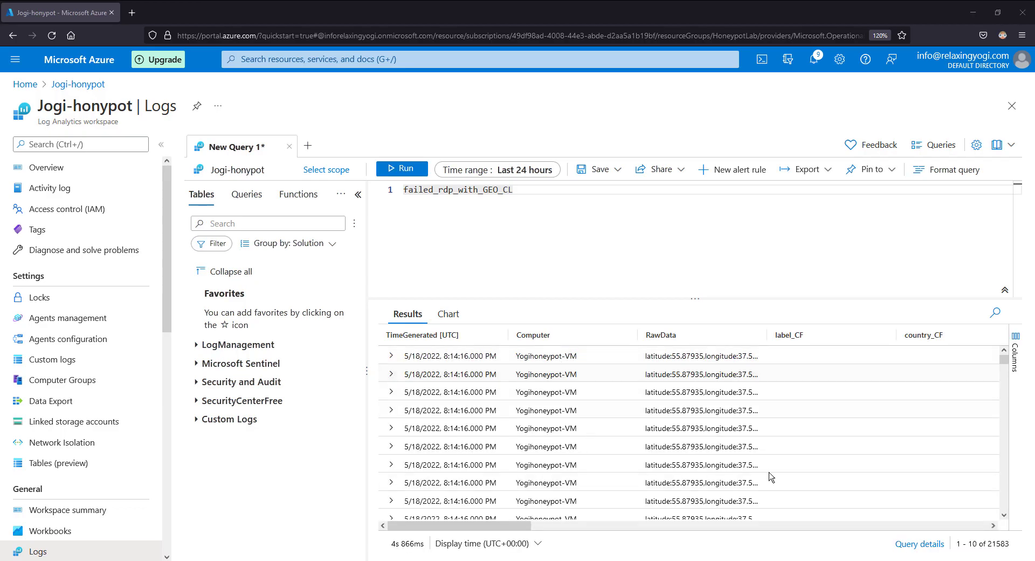
{"action": "left_click", "coordinate": [742, 525]}
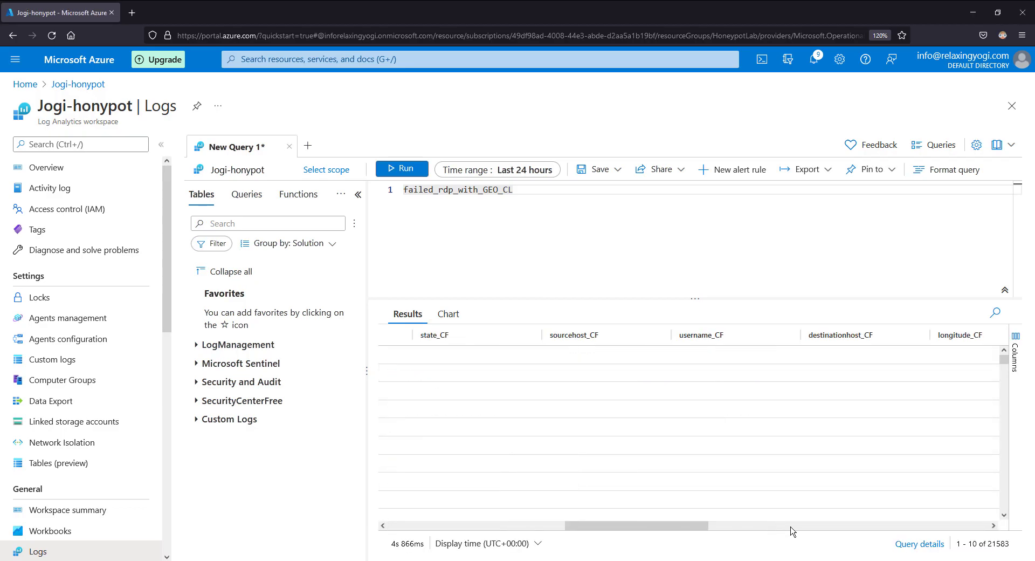
{"action": "left_click_drag", "start_coordinate": [708, 526], "coordinate": [544, 529]}
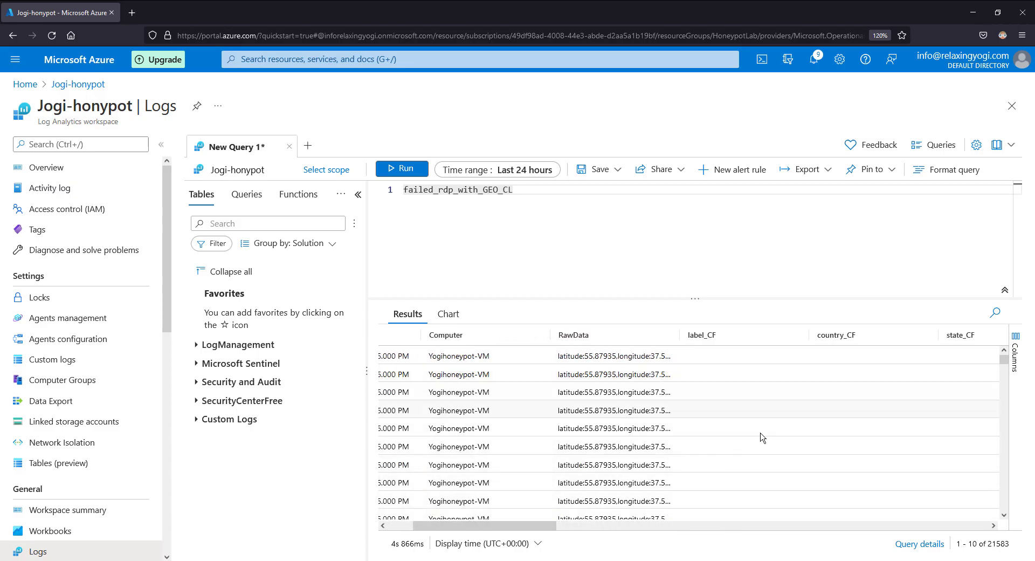
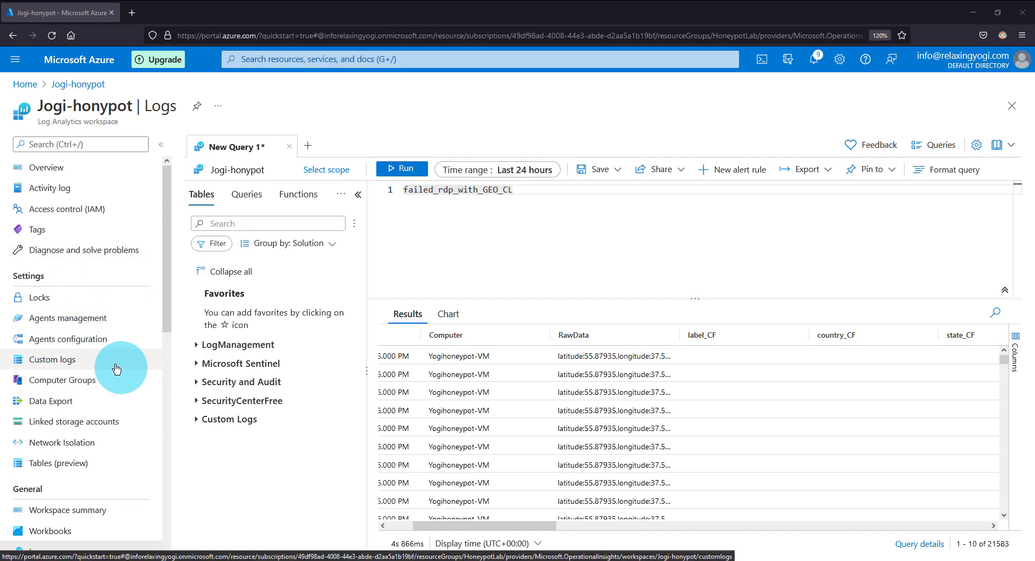
Leave the query, discarding its unsaved edits, and review the workspace's custom fields with their table names and field types
{"action": "left_click", "coordinate": [54, 362]}
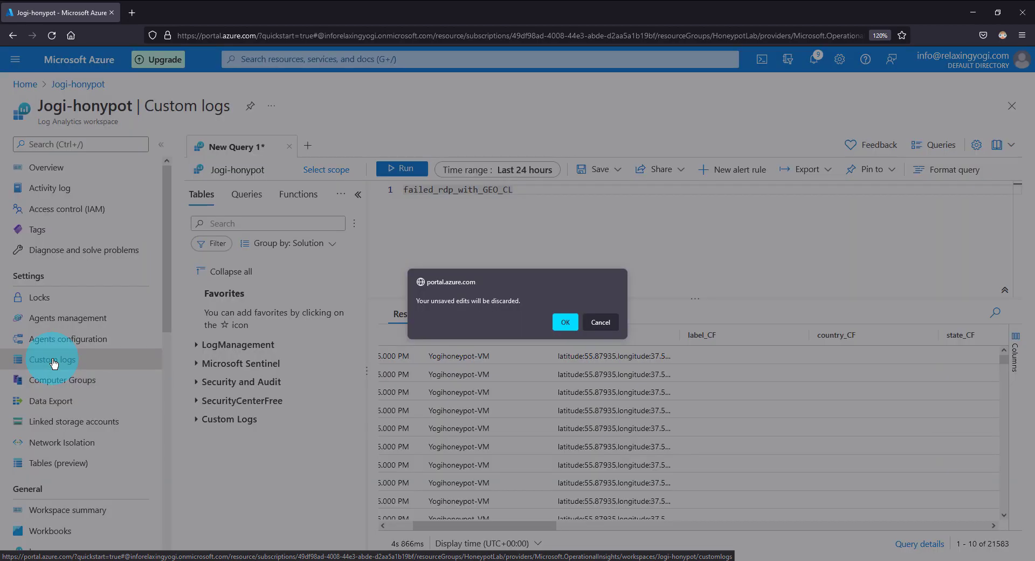
{"action": "left_click", "coordinate": [565, 322]}
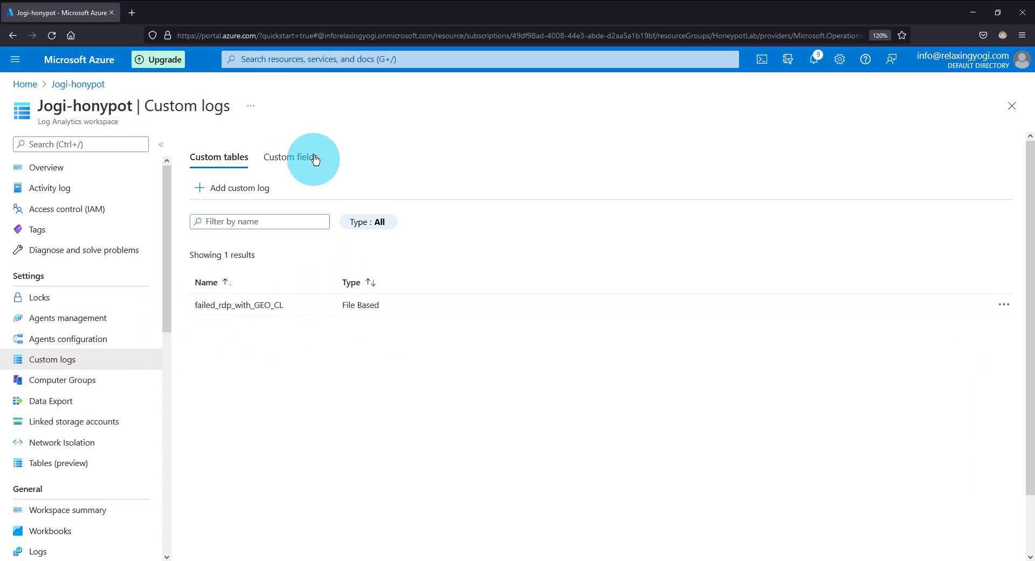
{"action": "left_click", "coordinate": [292, 157]}
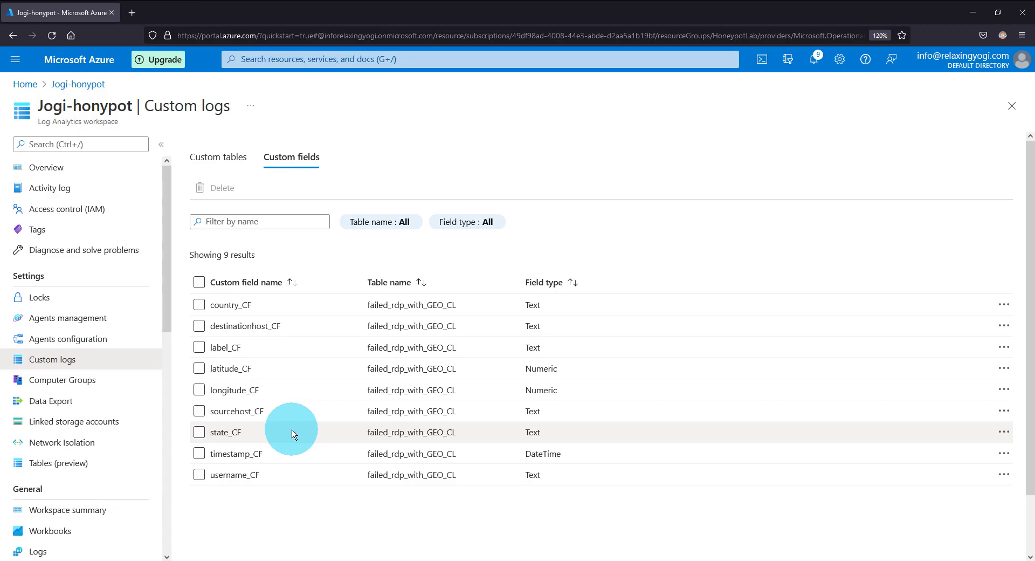
{"action": "scroll", "coordinate": [437, 312], "scroll_direction": "down", "scroll_amount": 1}
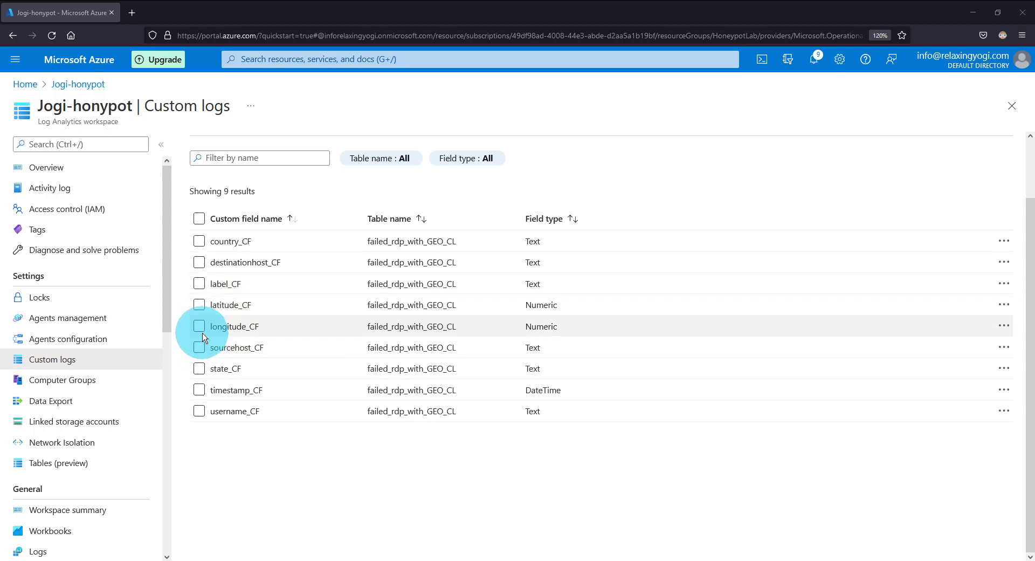
{"action": "left_click", "coordinate": [200, 305]}
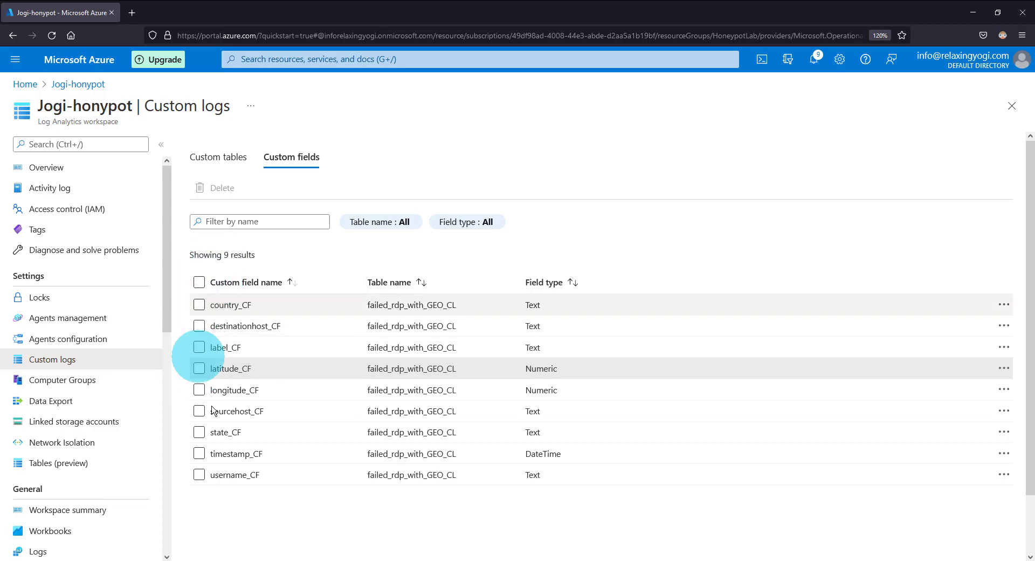
Run a new failed_rdp_with_GEO_CL query in the workspace logs and inspect the custom field columns for the newer records
{"action": "left_click", "coordinate": [38, 553]}
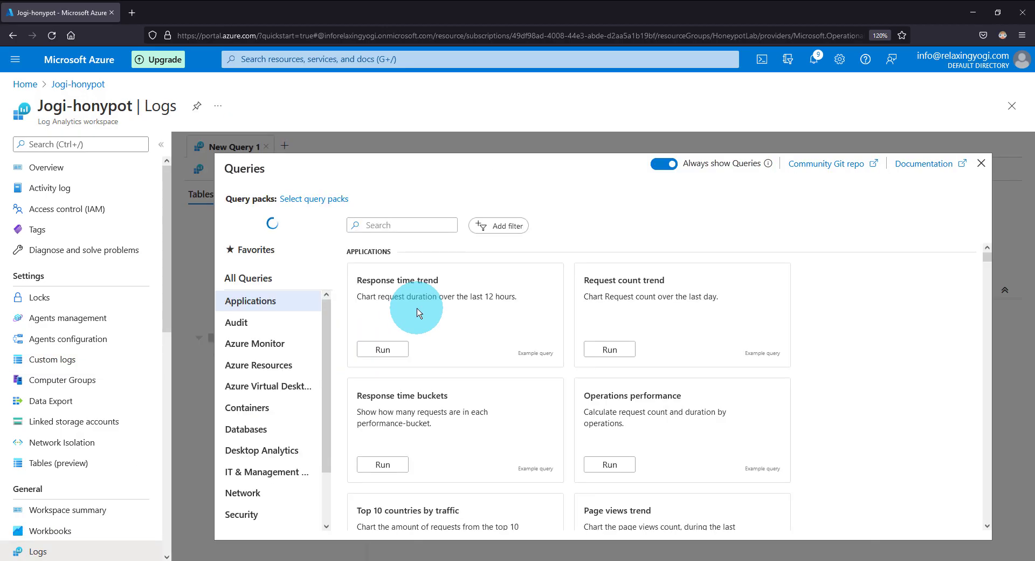
{"action": "key", "text": "ctrl+minus"}
{"action": "key", "text": "ctrl+minus"}
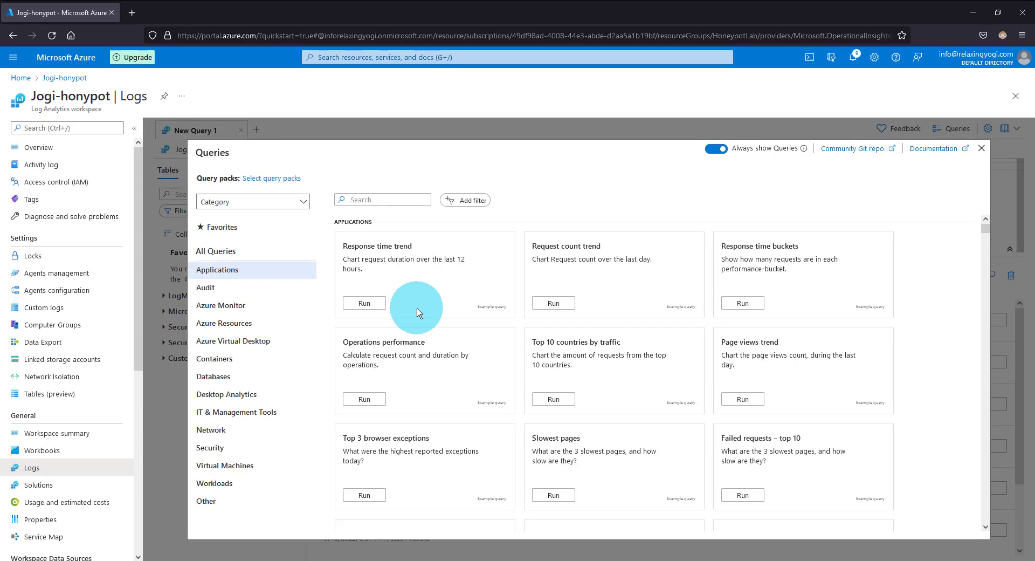
{"action": "left_click", "coordinate": [982, 148]}
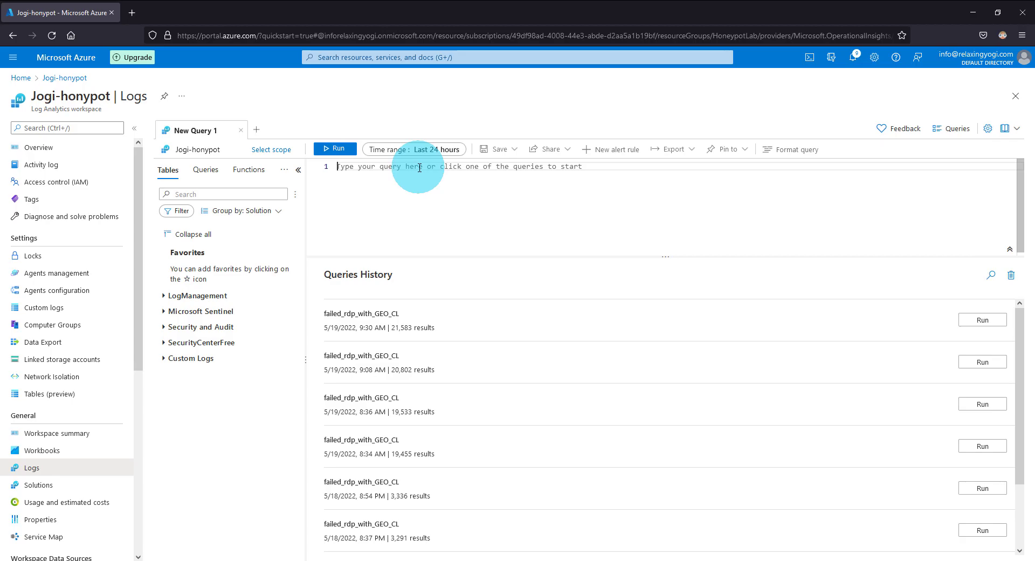
{"action": "type", "text": "fai"}
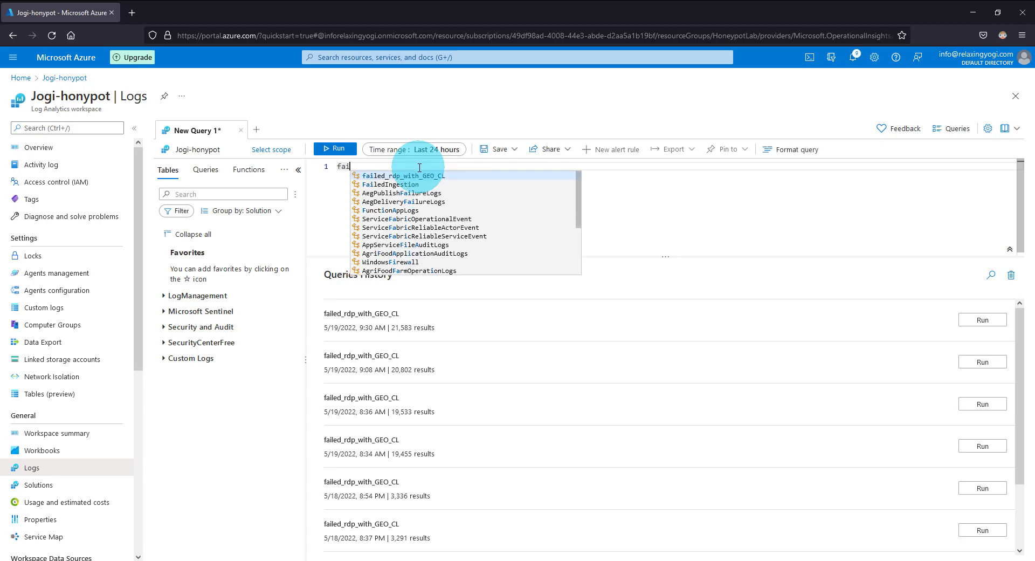
{"action": "key", "text": "Tab"}
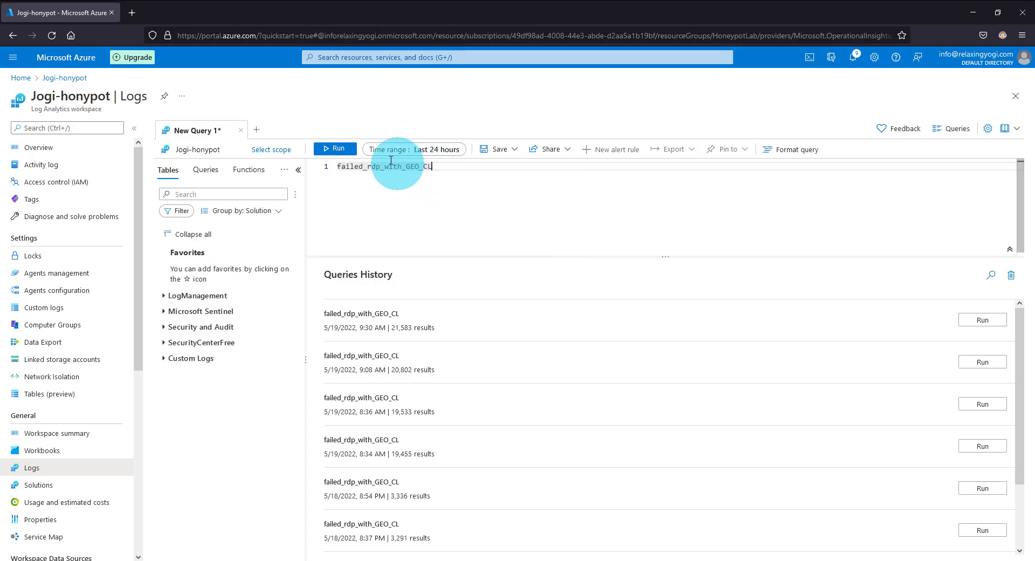
{"action": "left_click", "coordinate": [335, 149]}
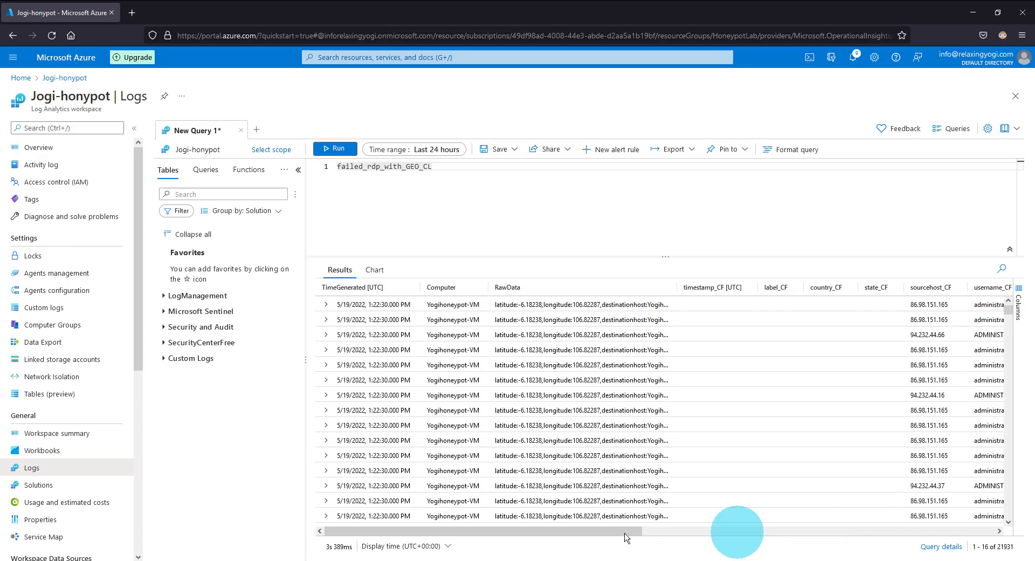
{"action": "mouse_move", "coordinate": [615, 532]}
{"action": "left_mouse_down"}
{"action": "mouse_move", "coordinate": [726, 535]}
{"action": "mouse_move", "coordinate": [609, 537]}
{"action": "left_mouse_up"}
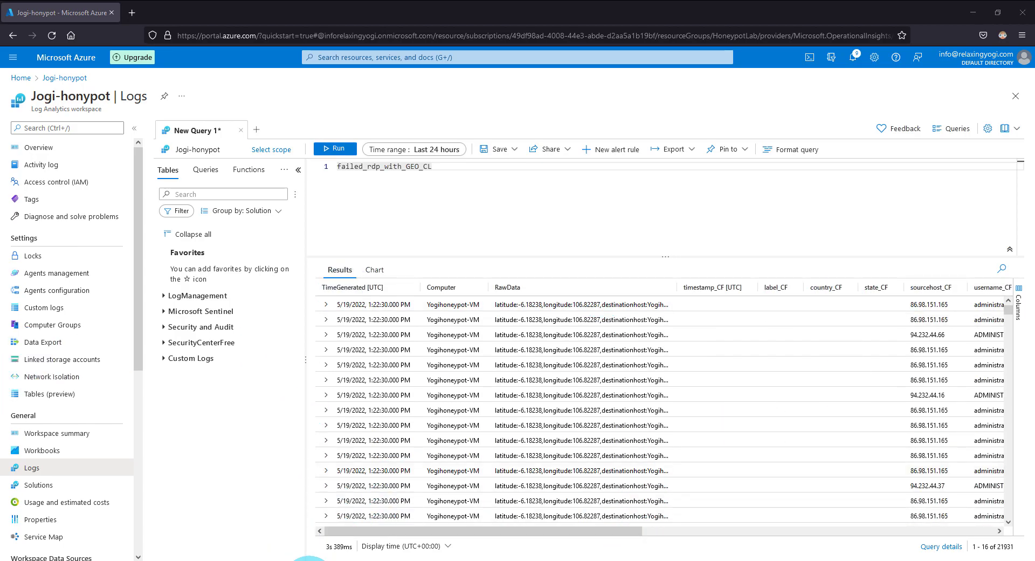
Start another Remote Desktop connection to the honeypot VM at 20.64.241.7 and choose to sign in with a different account
{"action": "left_click", "coordinate": [305, 558]}
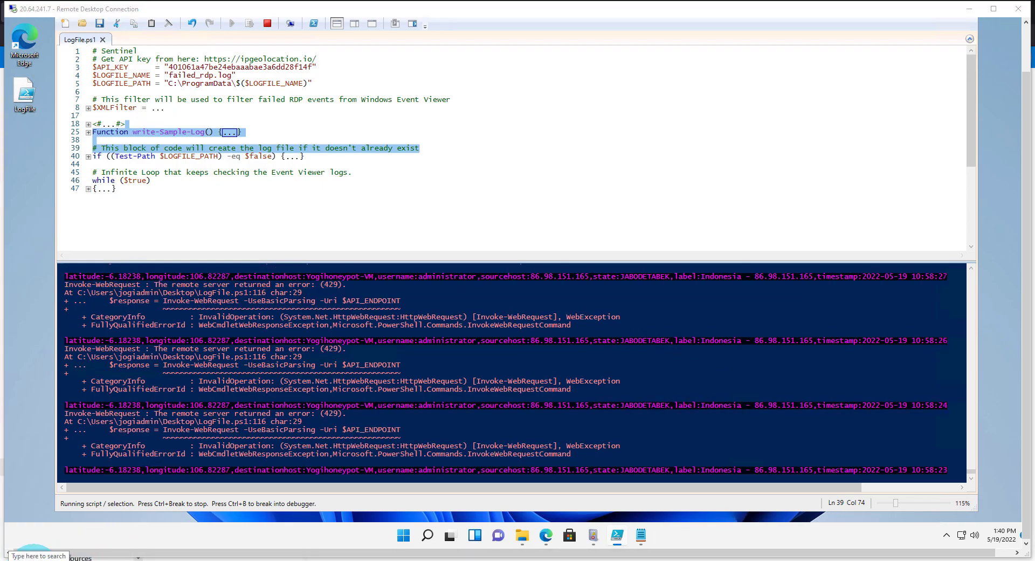
{"action": "left_click", "coordinate": [37, 556]}
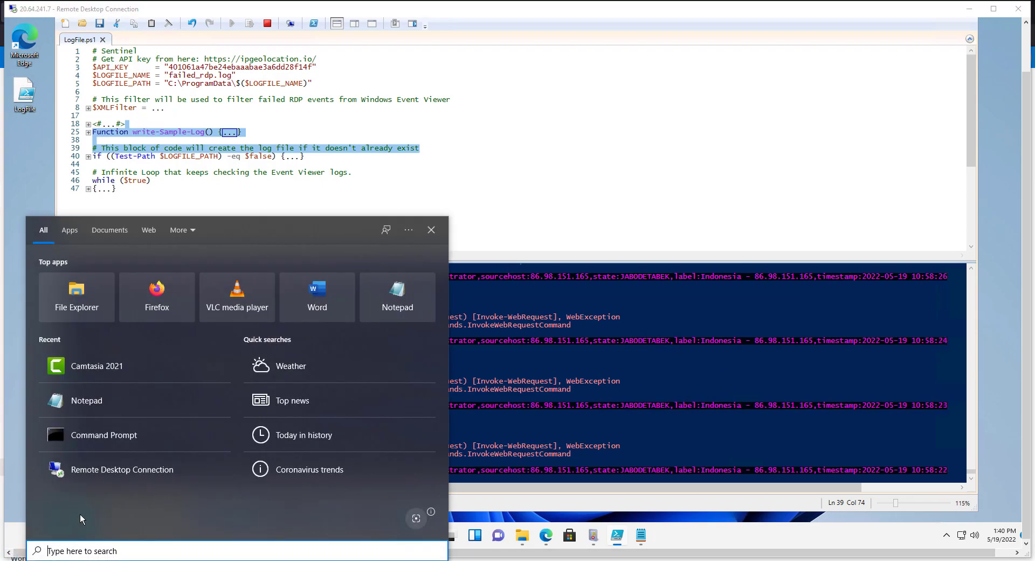
{"action": "left_click", "coordinate": [97, 477]}
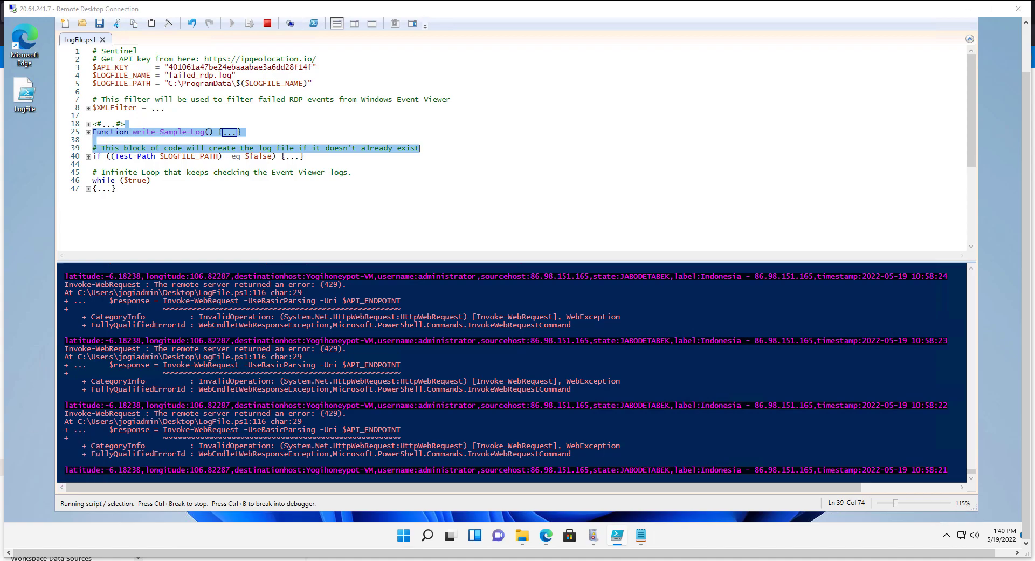
{"action": "left_click_drag", "start_coordinate": [480, 147], "coordinate": [512, 147]}
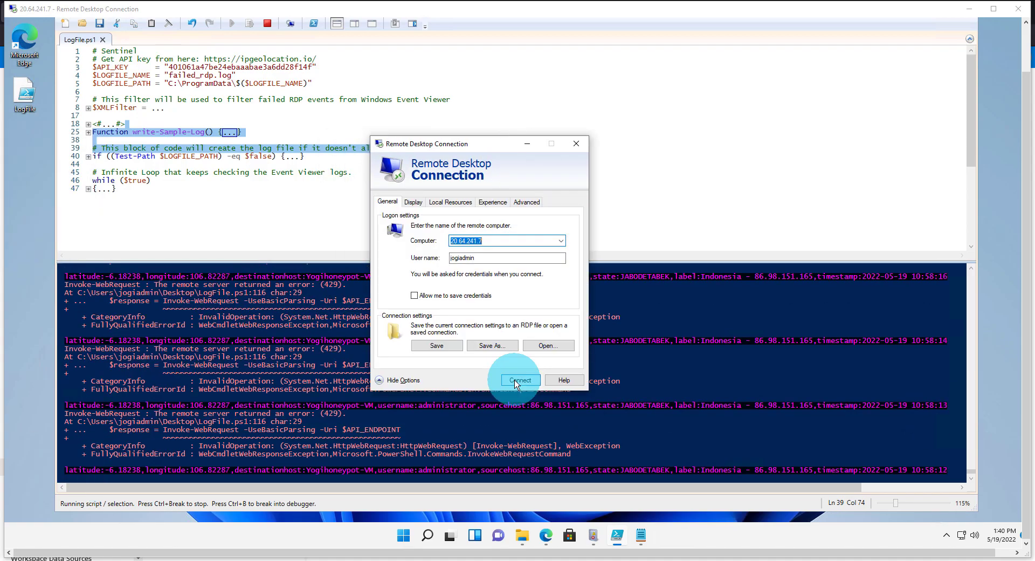
{"action": "left_click", "coordinate": [517, 381]}
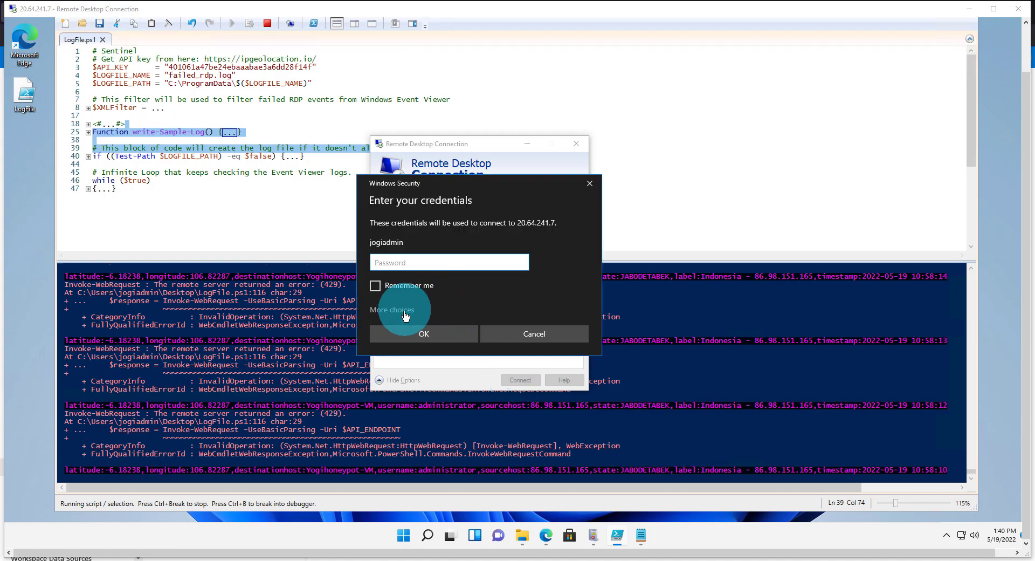
{"action": "left_click", "coordinate": [402, 309]}
{"action": "left_click", "coordinate": [417, 358]}
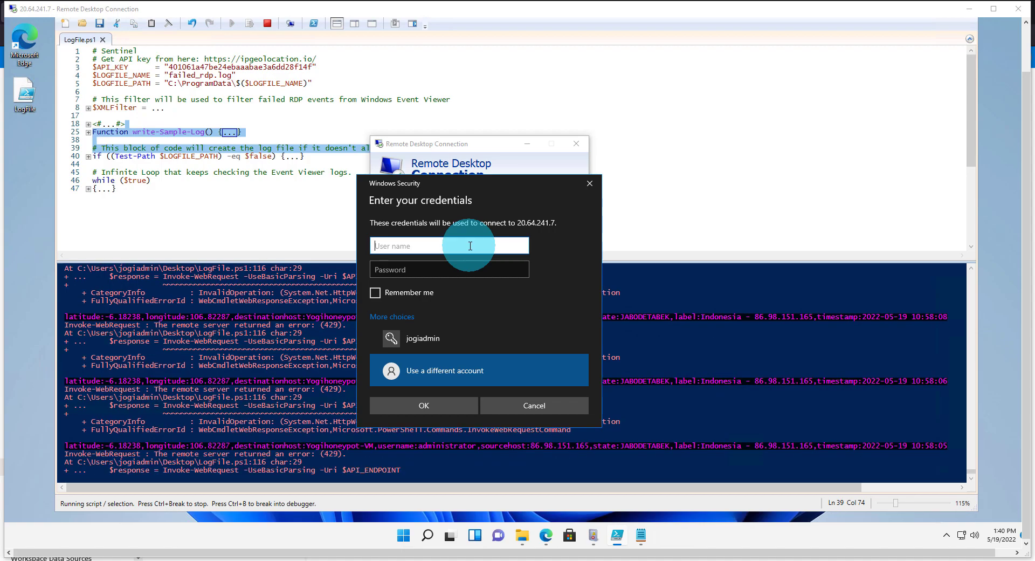
Attempt the remote sign-in with the bogus user name "remdome dd" and an arbitrary password
{"action": "type", "text": "remdome dd"}
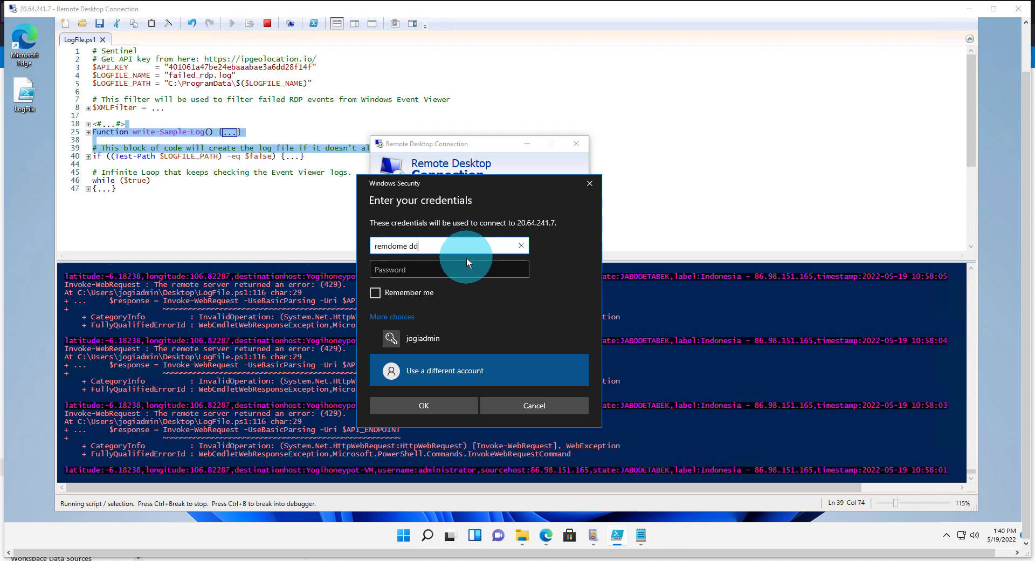
{"action": "left_click", "coordinate": [465, 265]}
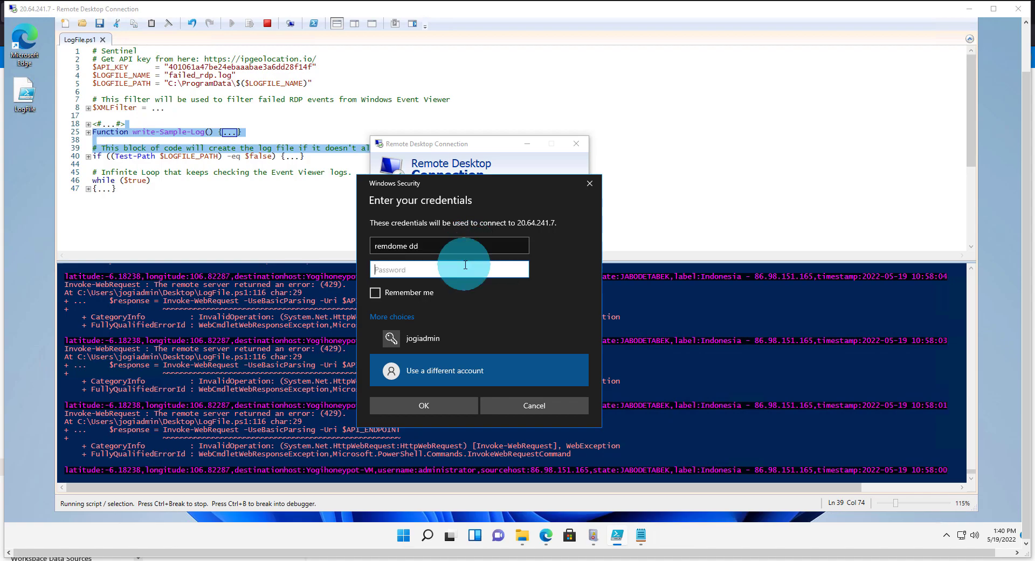
{"action": "type", "text": "••••••••••••"}
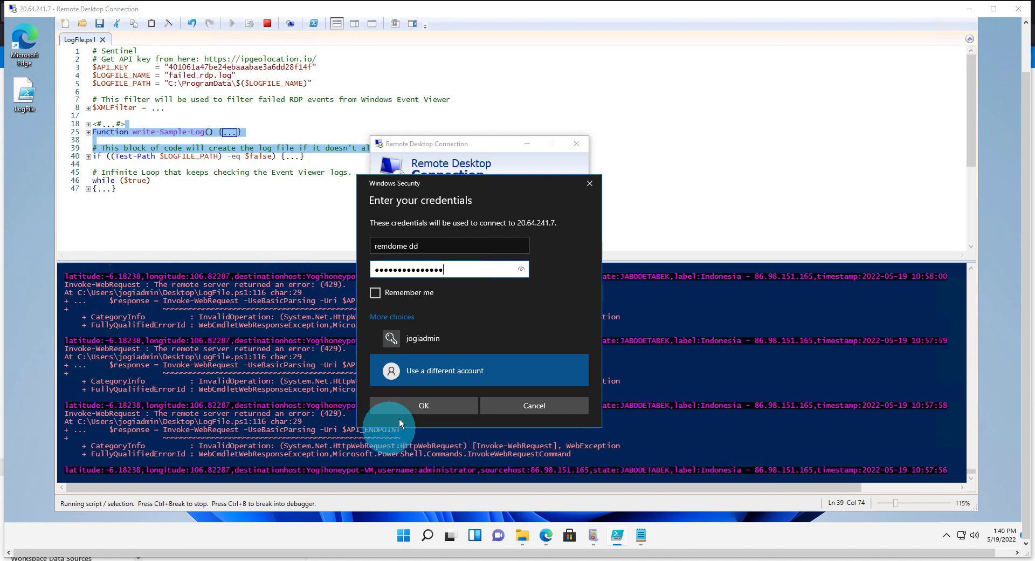
{"action": "left_click", "coordinate": [424, 405]}
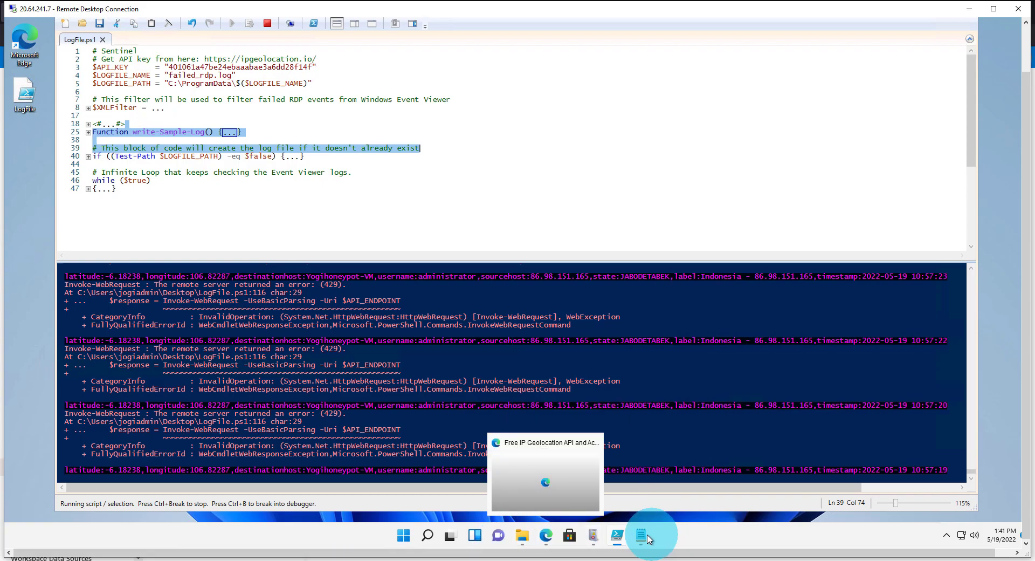
Check the last entries of the failed_rdp log in Notepad on the VM, and return to the Azure workspace logs
{"action": "mouse_move", "coordinate": [642, 540]}
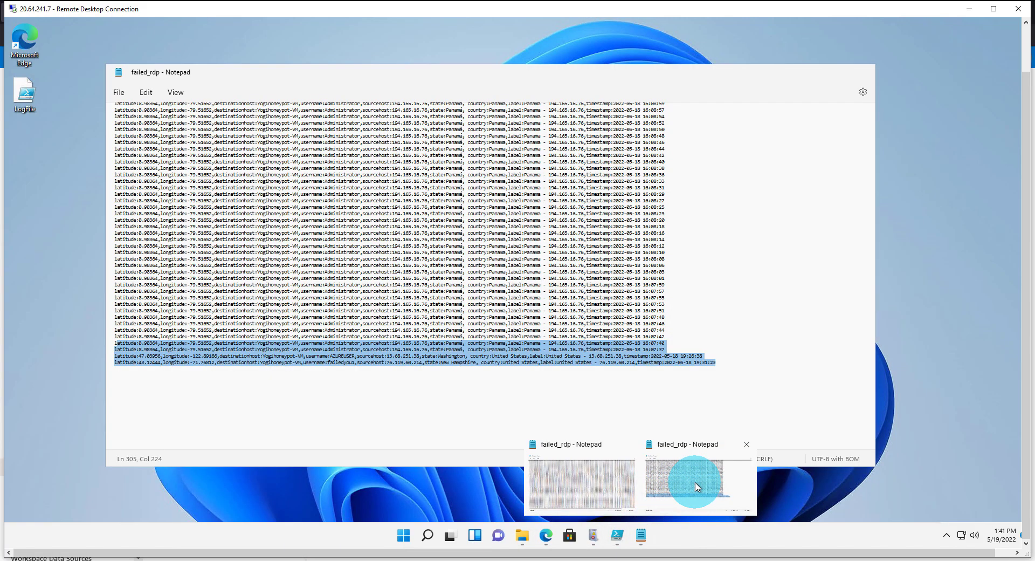
{"action": "left_click", "coordinate": [696, 486]}
{"action": "left_click", "coordinate": [566, 378]}
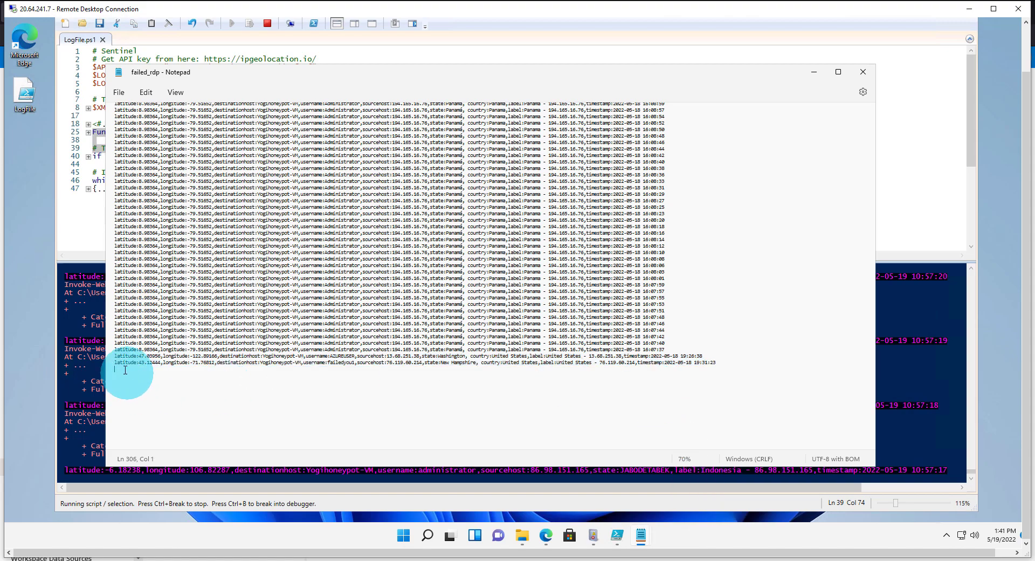
{"action": "left_click_drag", "start_coordinate": [114, 365], "coordinate": [724, 363]}
{"action": "left_click", "coordinate": [727, 378]}
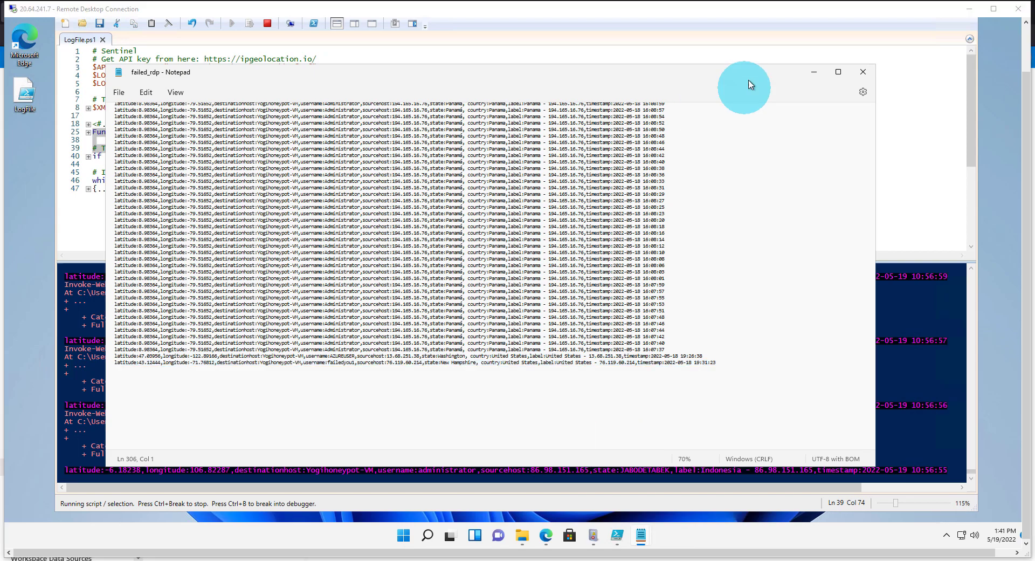
{"action": "left_click", "coordinate": [816, 72]}
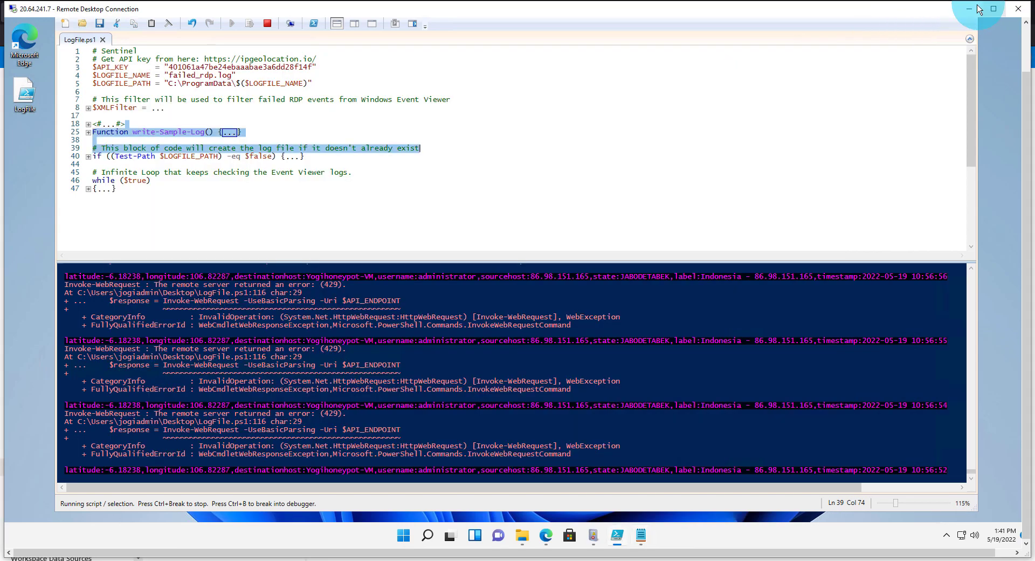
{"action": "left_click", "coordinate": [969, 11]}
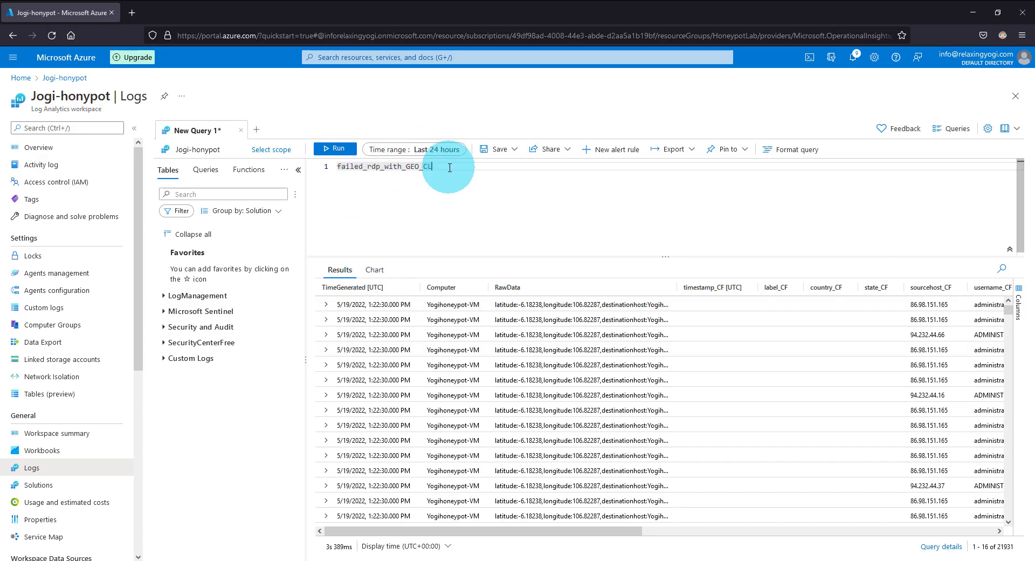
Rerun the failed_rdp_with_GEO_CL query for the last 30 minutes and review all custom field columns, widening label_CF and state_CF
{"action": "left_click", "coordinate": [338, 154]}
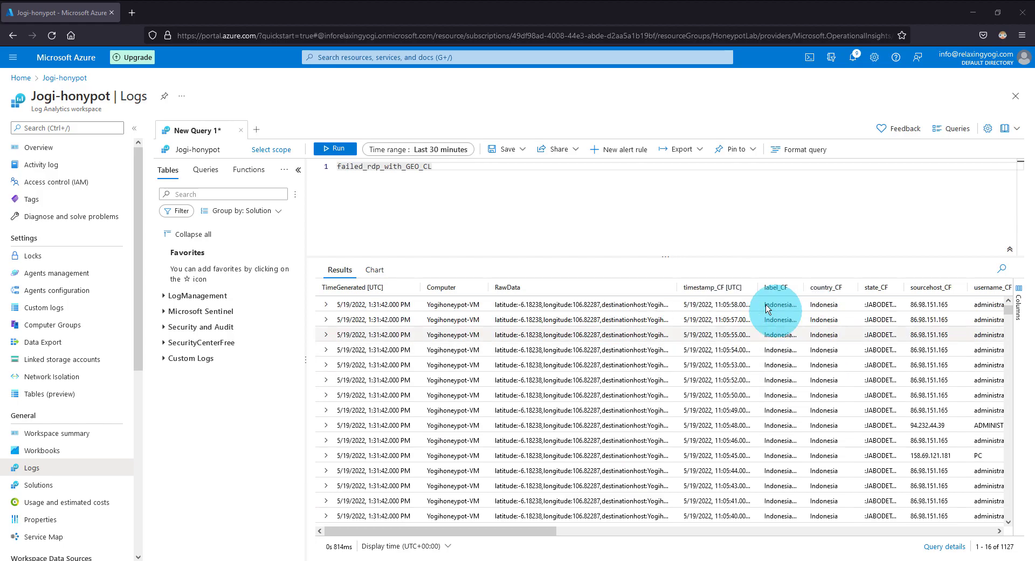
{"action": "left_click_drag", "start_coordinate": [536, 532], "coordinate": [619, 534]}
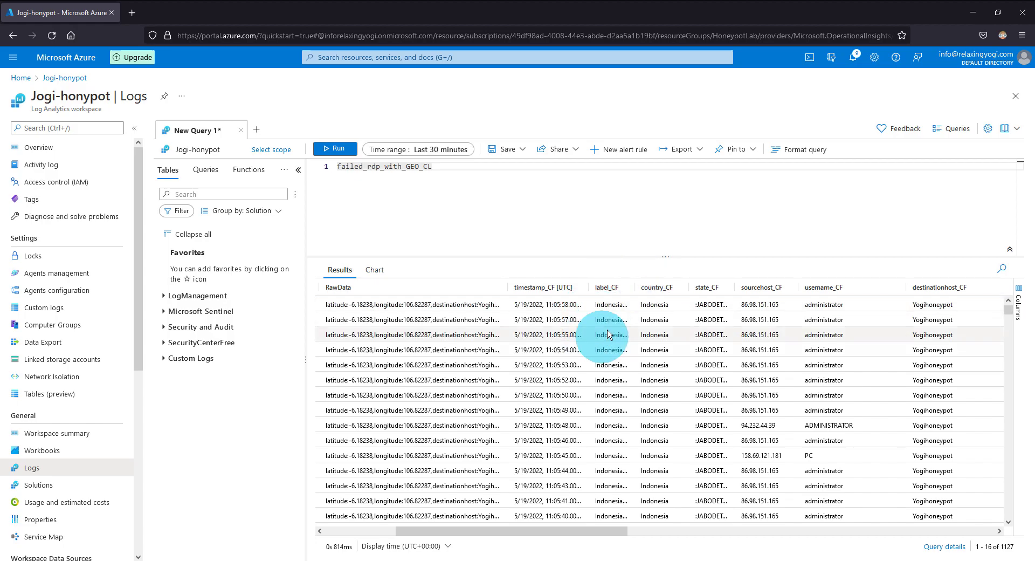
{"action": "left_click_drag", "start_coordinate": [633, 287], "coordinate": [689, 288]}
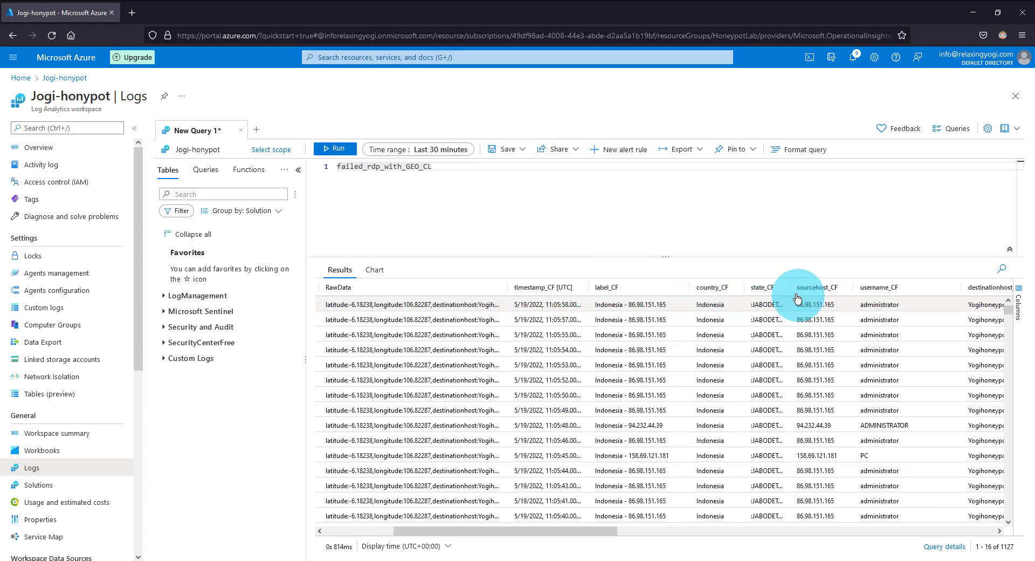
{"action": "left_click_drag", "start_coordinate": [809, 288], "coordinate": [829, 288]}
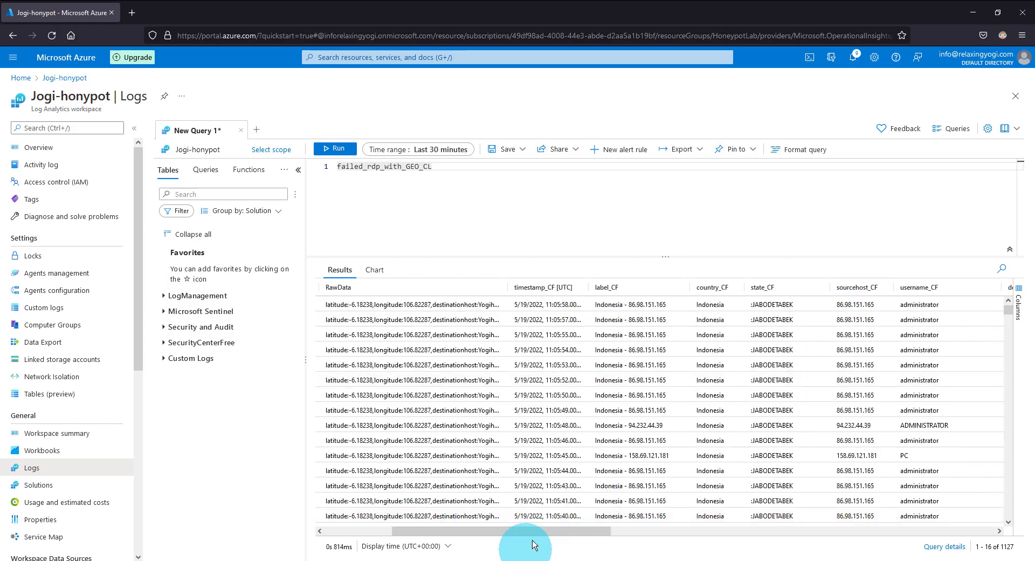
{"action": "left_click_drag", "start_coordinate": [538, 534], "coordinate": [607, 534]}
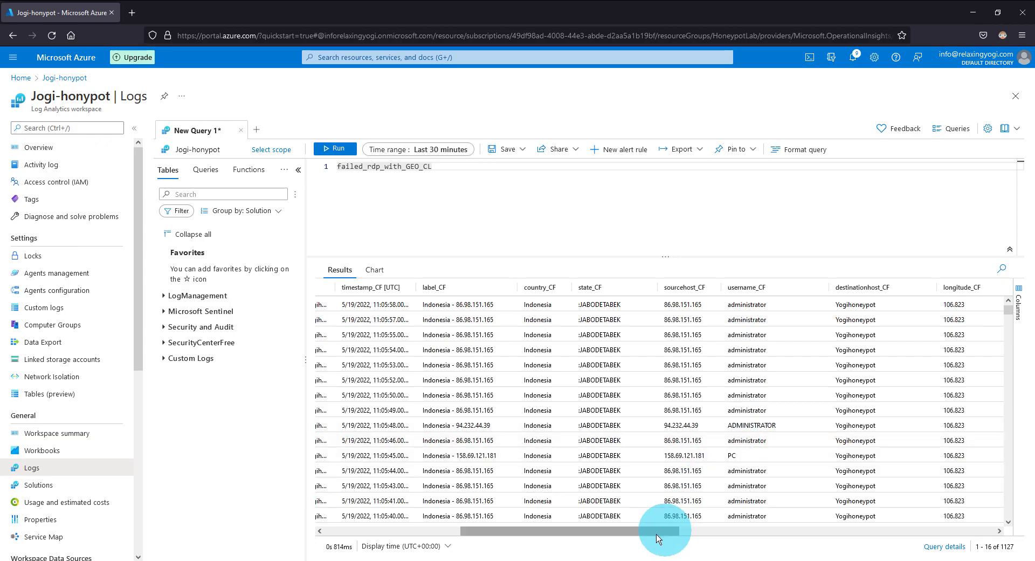
{"action": "left_click_drag", "start_coordinate": [652, 531], "coordinate": [739, 535]}
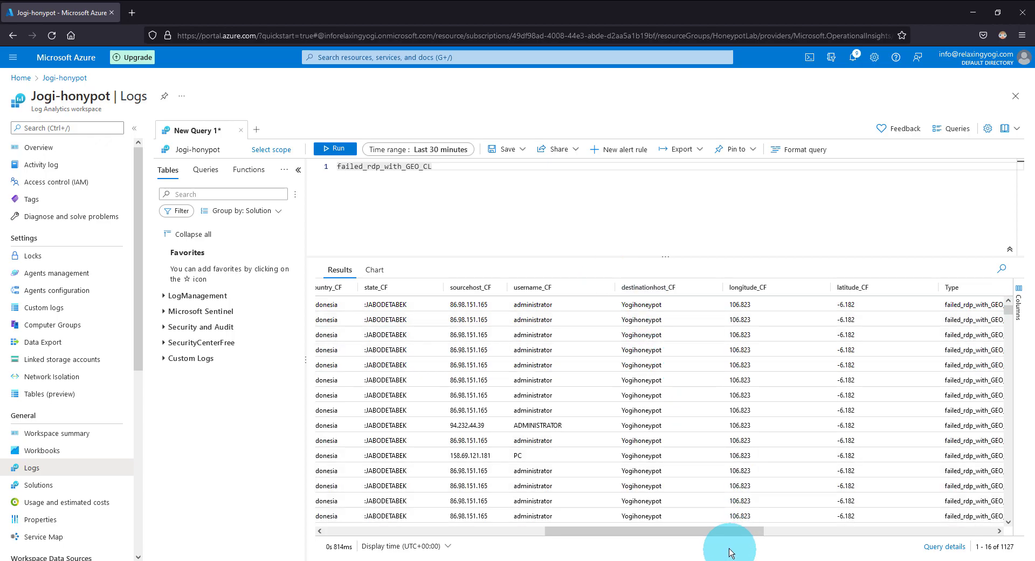
{"action": "left_click_drag", "start_coordinate": [725, 534], "coordinate": [751, 534]}
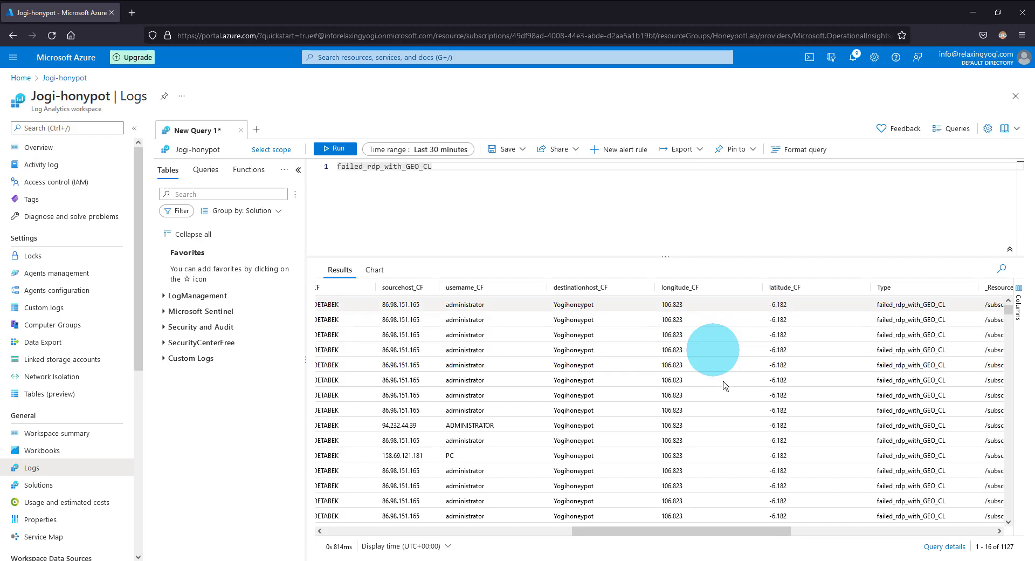
{"action": "left_click_drag", "start_coordinate": [738, 534], "coordinate": [399, 498]}
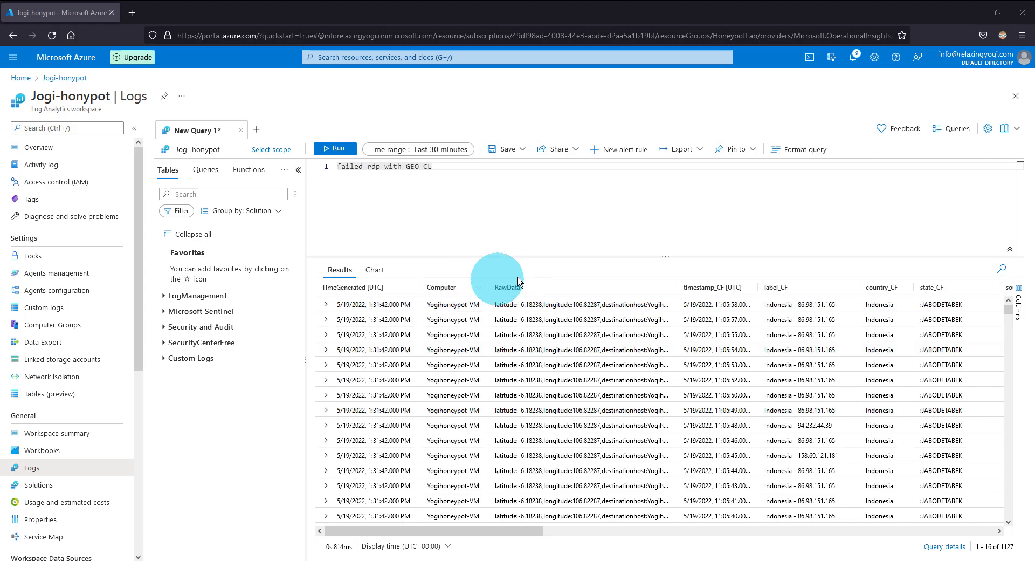
Open the Azure portal in a new browser tab and go to the Jogi-honypot workspace in Microsoft Sentinel
{"action": "left_click", "coordinate": [131, 13]}
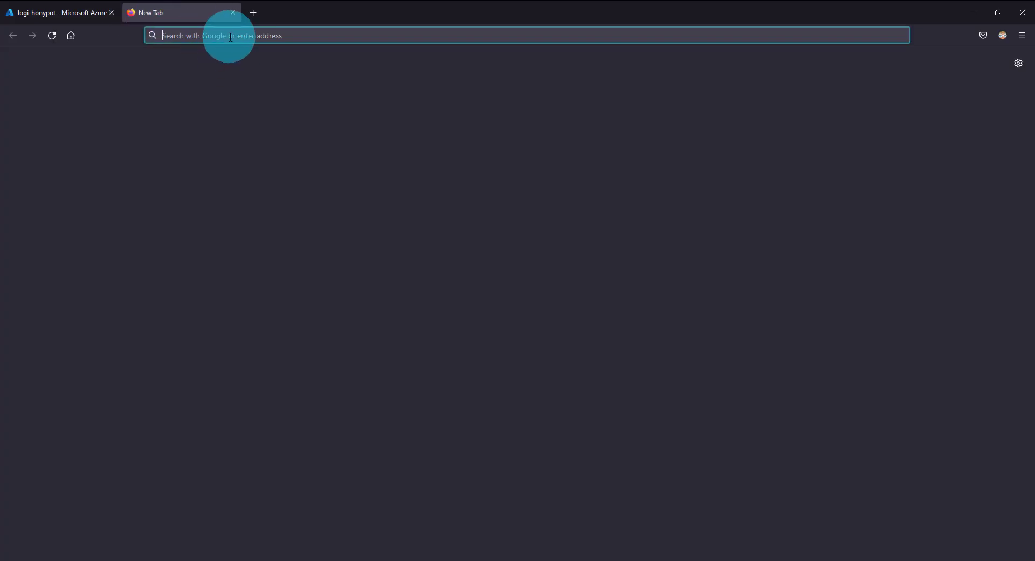
{"action": "type", "text": "po"}
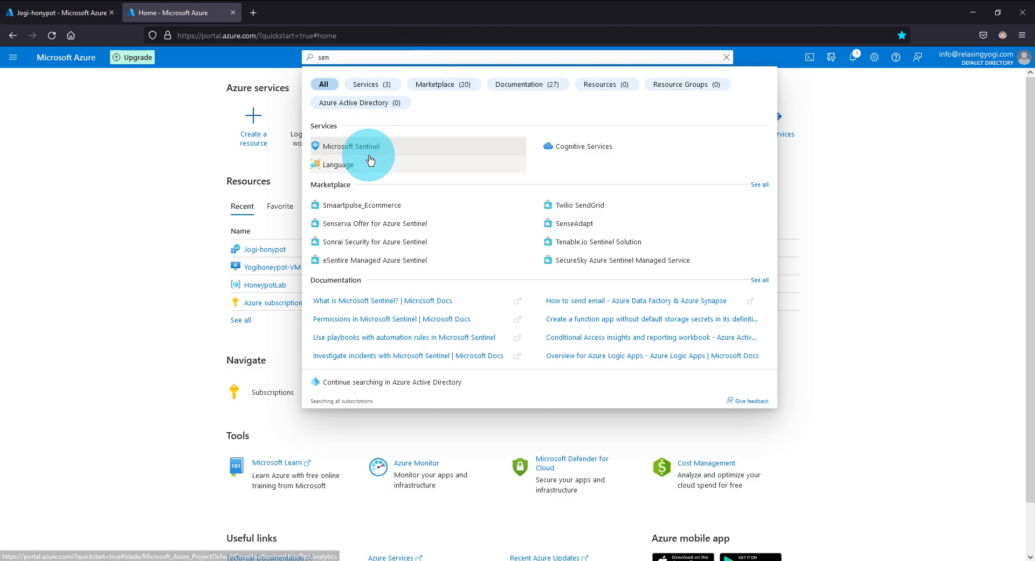
{"action": "left_click", "coordinate": [359, 148]}
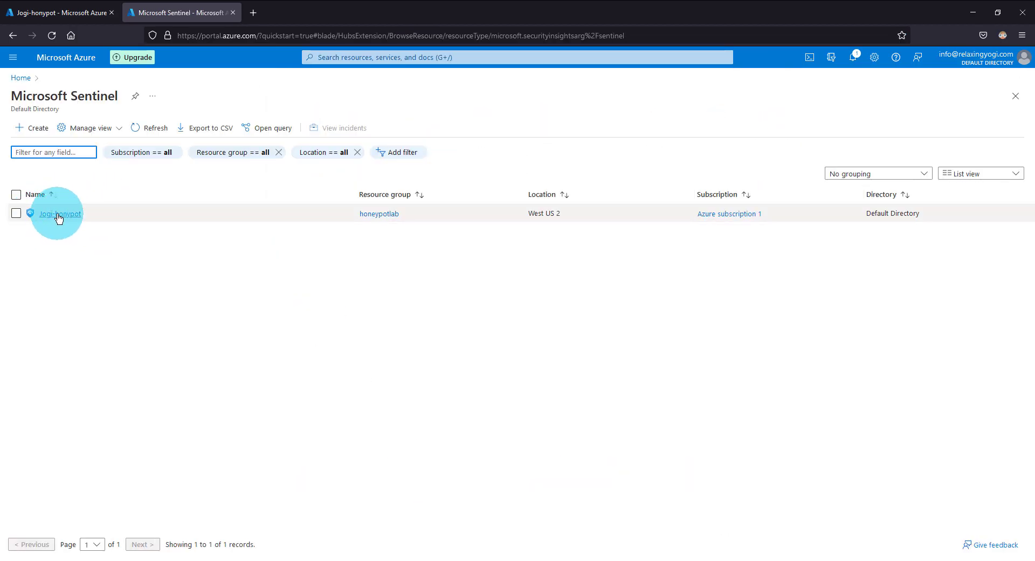
{"action": "left_click", "coordinate": [47, 213]}
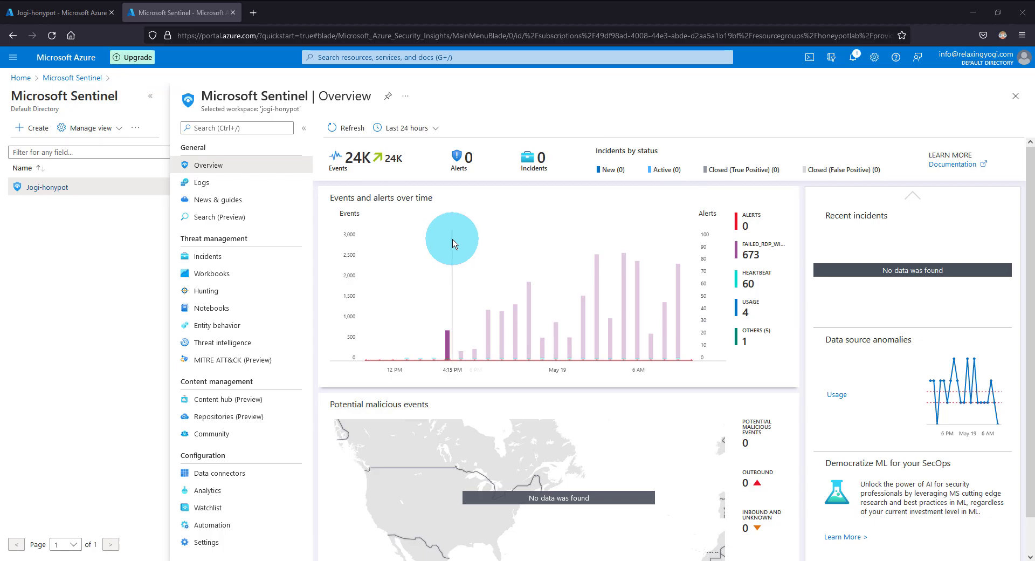
Examine the Sentinel overview's events and alerts chart and its map of potential malicious events
{"action": "scroll", "coordinate": [453, 244], "scroll_direction": "down", "scroll_amount": 1}
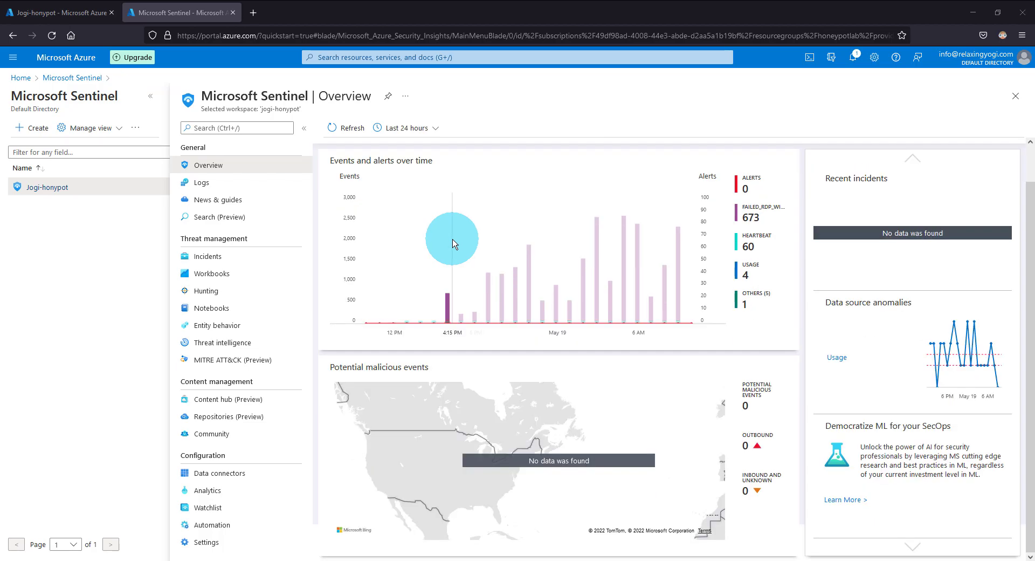
{"action": "scroll", "coordinate": [453, 243], "scroll_direction": "up", "scroll_amount": 1}
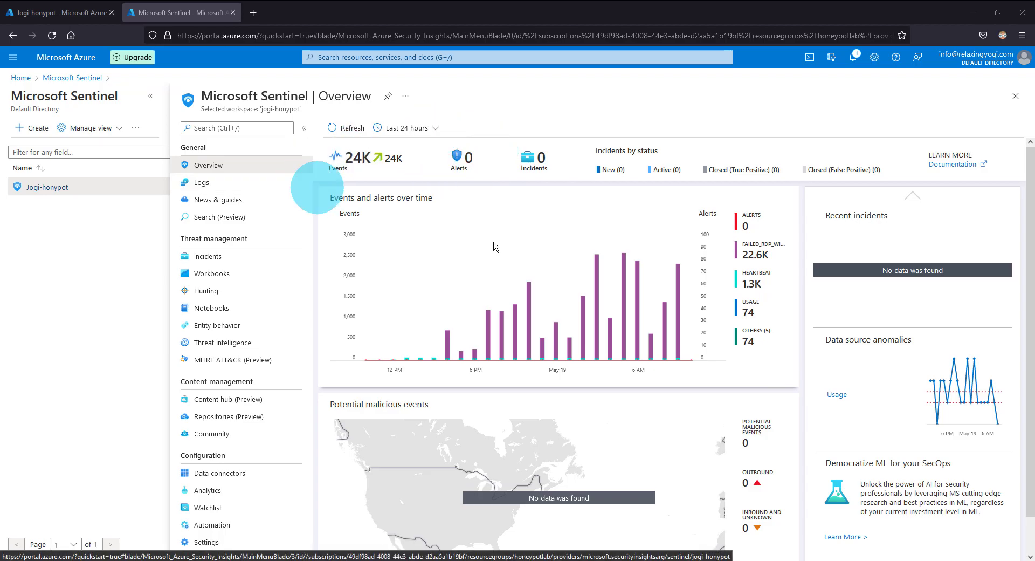
{"action": "scroll", "coordinate": [555, 443], "scroll_direction": "down", "scroll_amount": 1}
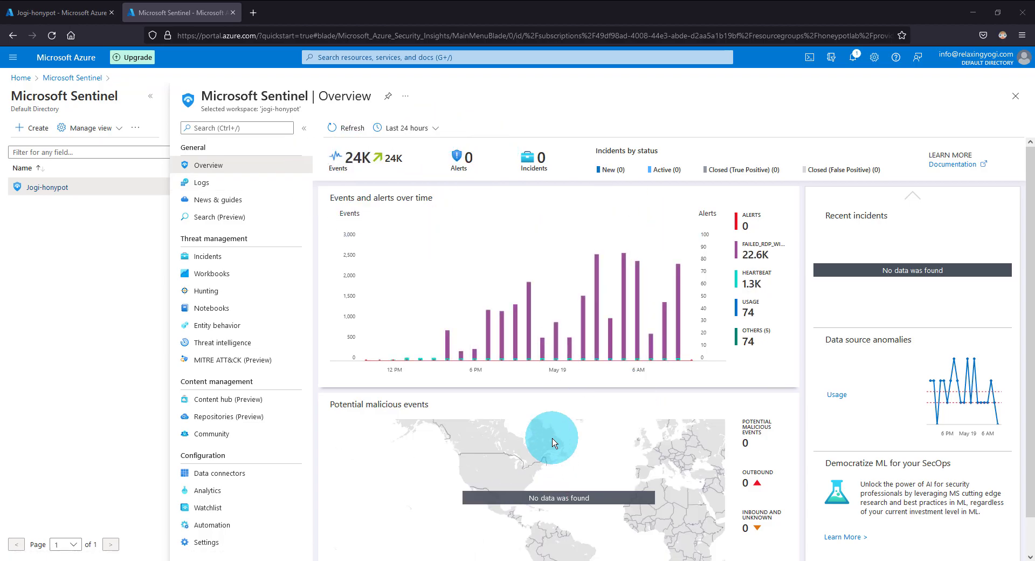
{"action": "scroll", "coordinate": [555, 443], "scroll_direction": "up", "scroll_amount": 2}
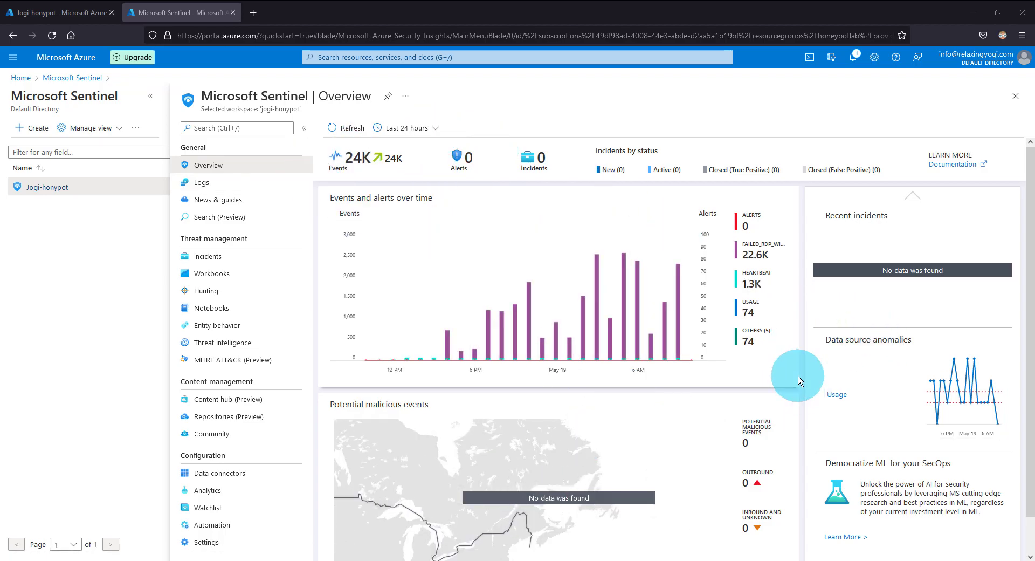
{"action": "scroll", "coordinate": [799, 380], "scroll_direction": "down", "scroll_amount": 1}
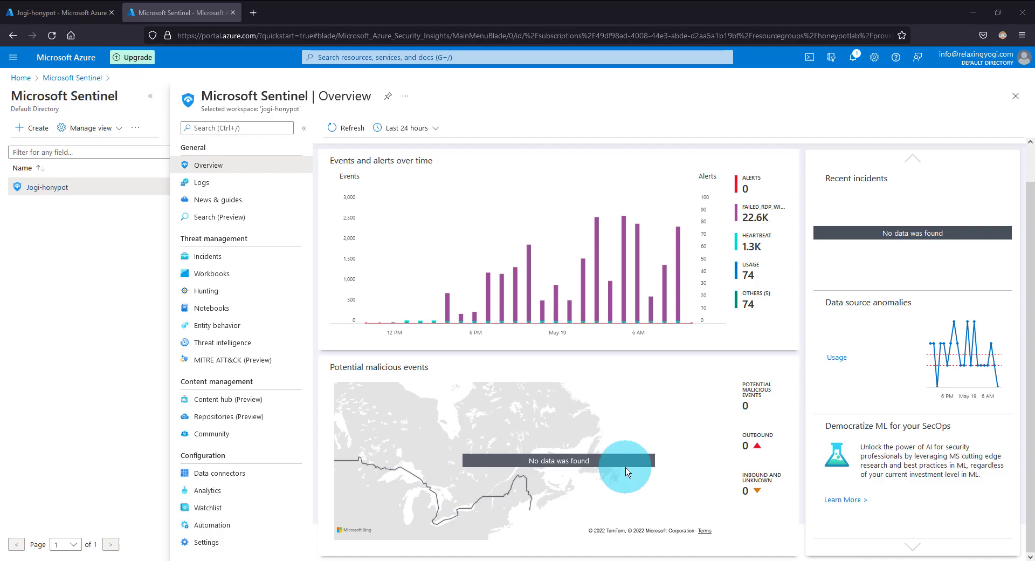
{"action": "scroll", "coordinate": [627, 472], "scroll_direction": "down", "scroll_amount": 1}
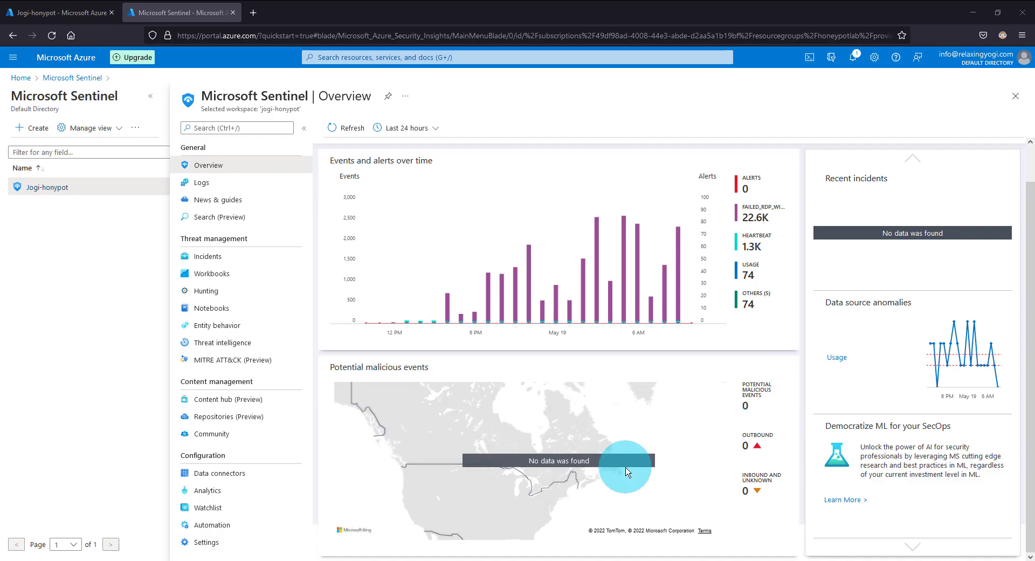
{"action": "scroll", "coordinate": [626, 472], "scroll_direction": "down", "scroll_amount": 1}
{"action": "scroll", "coordinate": [627, 472], "scroll_direction": "up", "scroll_amount": 1}
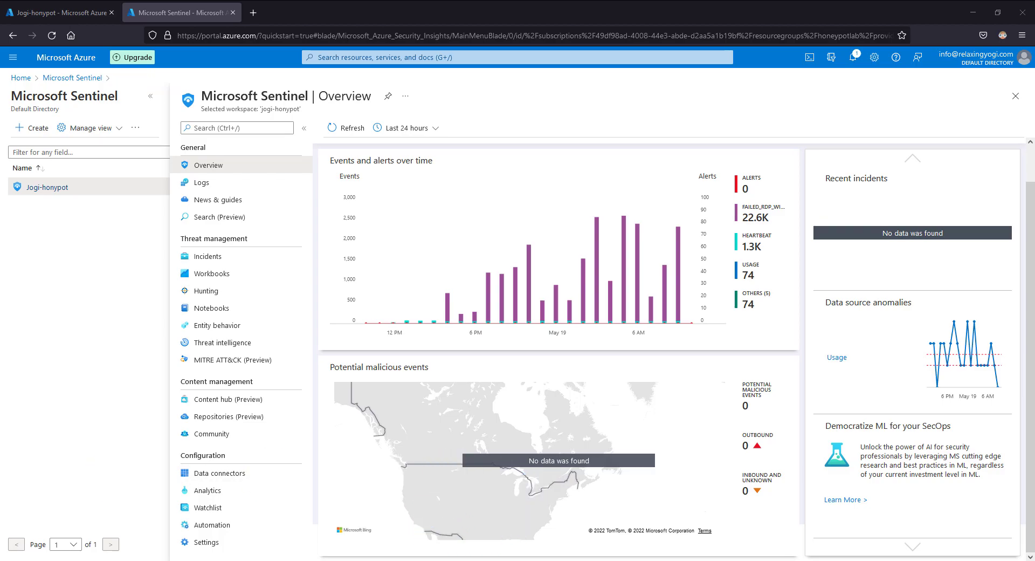
Create a new workbook in Microsoft Sentinel and switch it to edit mode
{"action": "left_click", "coordinate": [201, 276]}
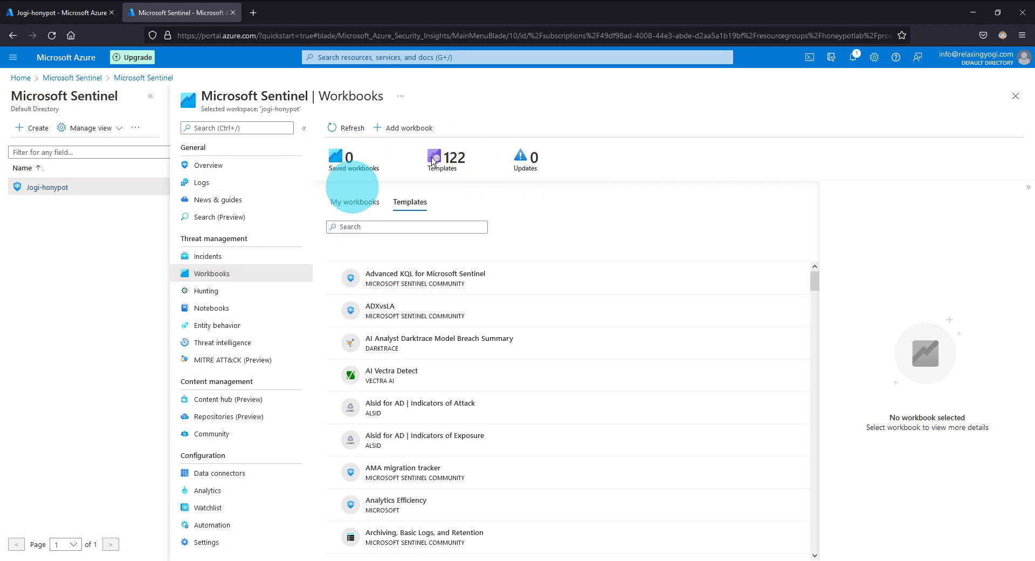
{"action": "left_click", "coordinate": [391, 130]}
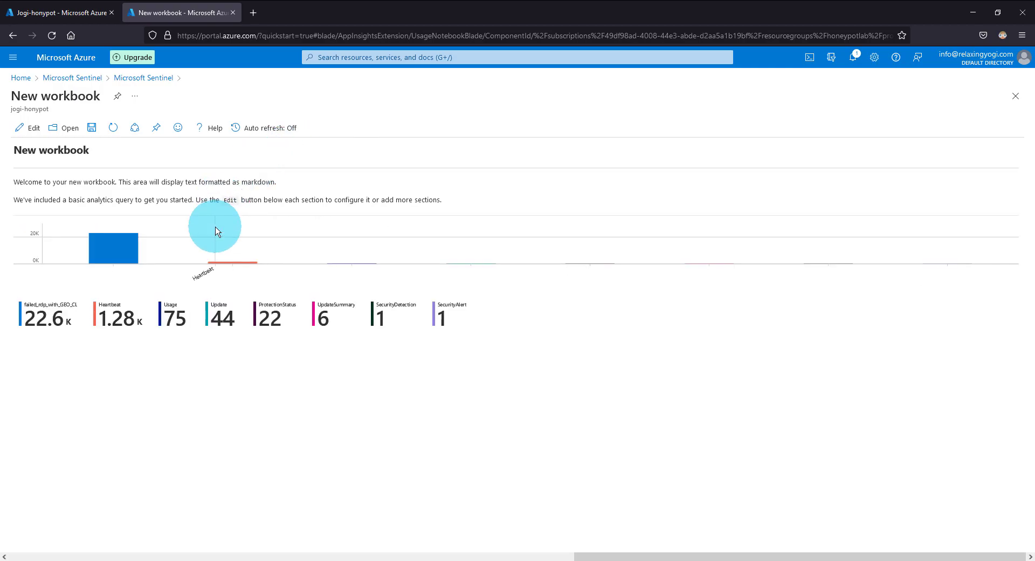
{"action": "left_click", "coordinate": [33, 131]}
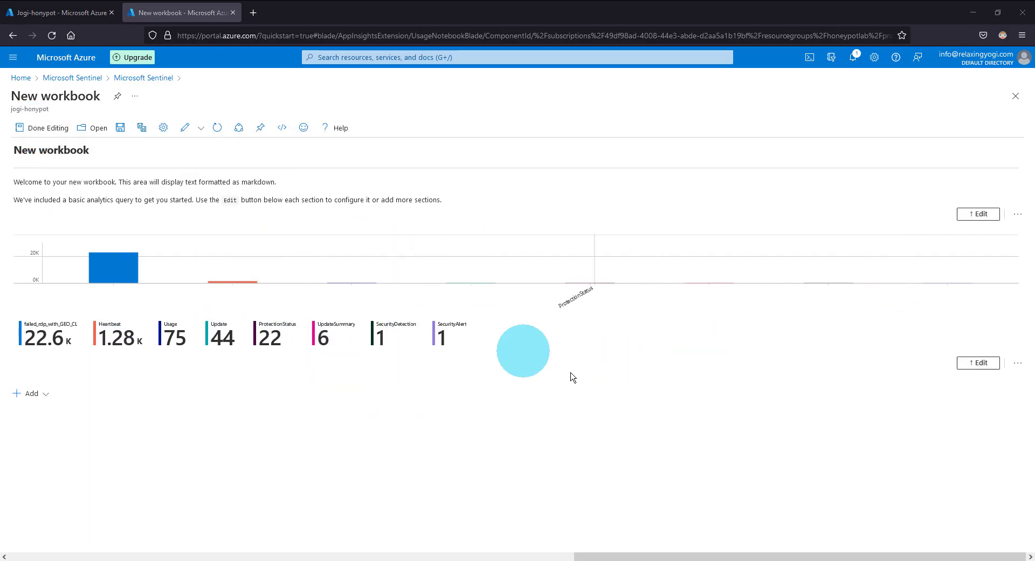
Remove the default welcome text and the default bar chart query from the new workbook
{"action": "left_click", "coordinate": [979, 214]}
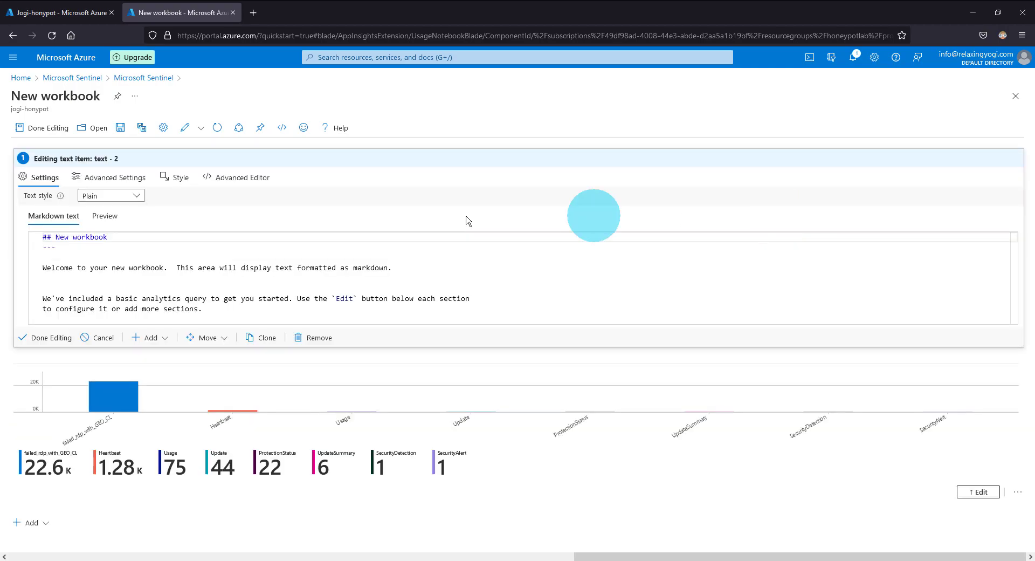
{"action": "left_click", "coordinate": [316, 340]}
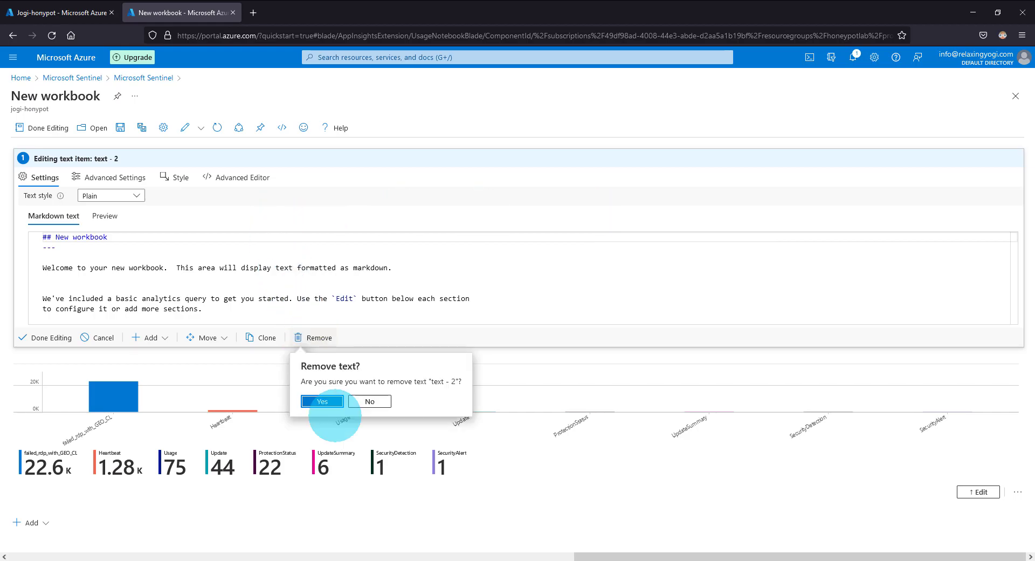
{"action": "left_click", "coordinate": [323, 401]}
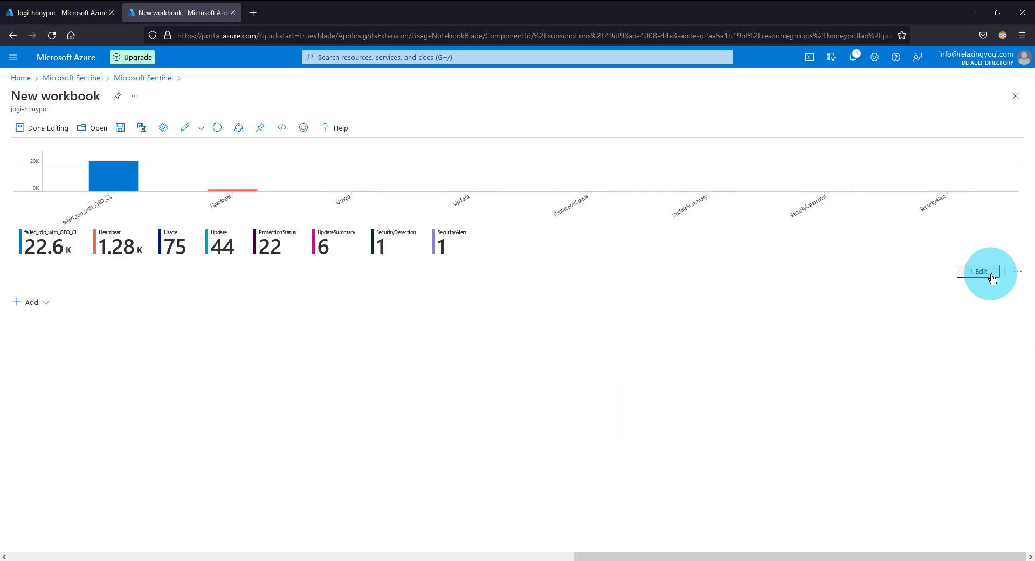
{"action": "left_click", "coordinate": [993, 274]}
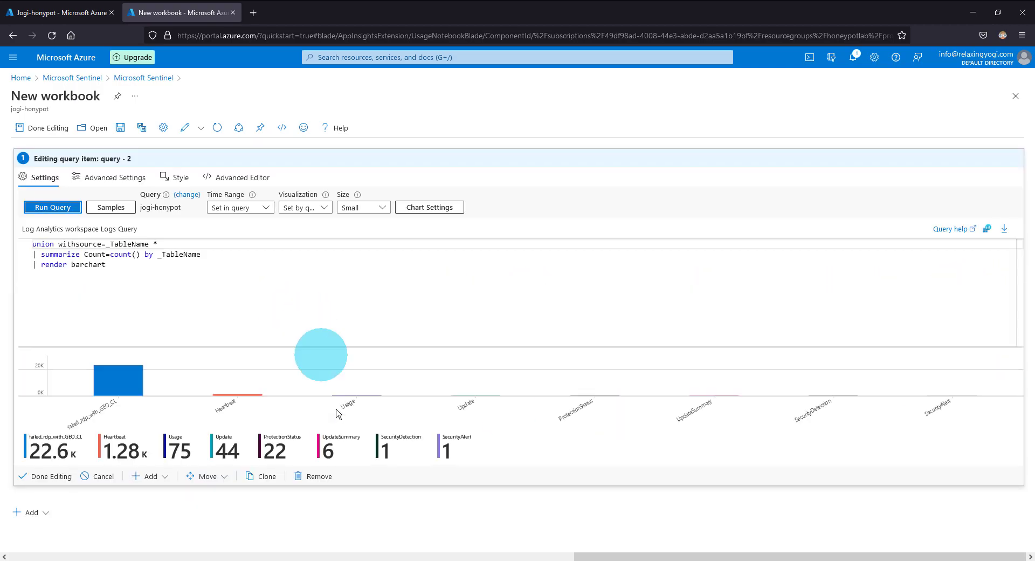
{"action": "left_click", "coordinate": [317, 477]}
{"action": "left_click", "coordinate": [324, 539]}
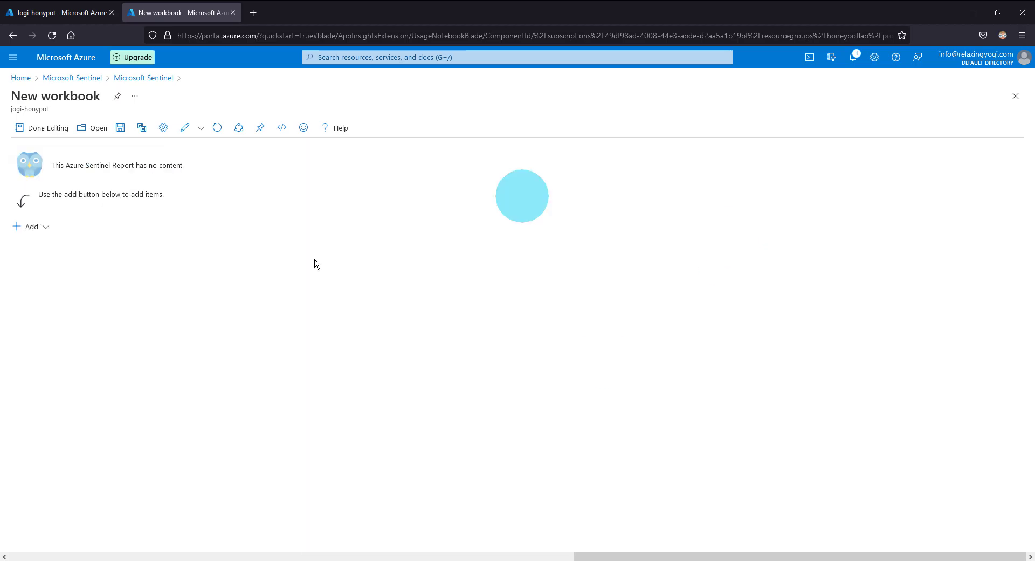
Add a query counting FAILED_RDP_WITH_GEO_CL as event_count by sourcehost_CF, latitude_CF, longitude_CF, label_CF, destinationhost_CF, excluding destinationhost_CF "samplehost" and empty sourcehost_CF, each filter on its own line
{"action": "left_click", "coordinate": [36, 227]}
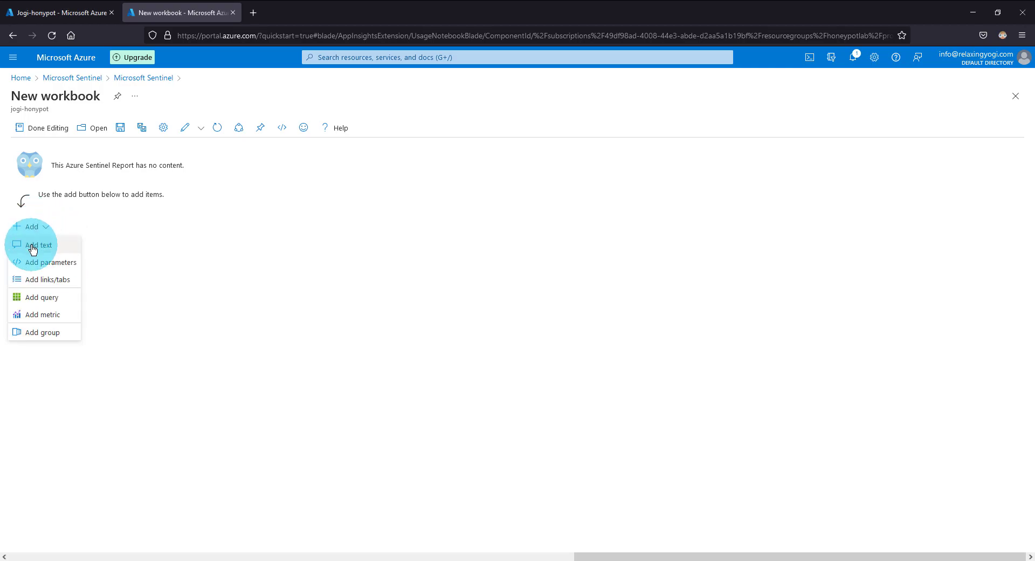
{"action": "left_click", "coordinate": [37, 300]}
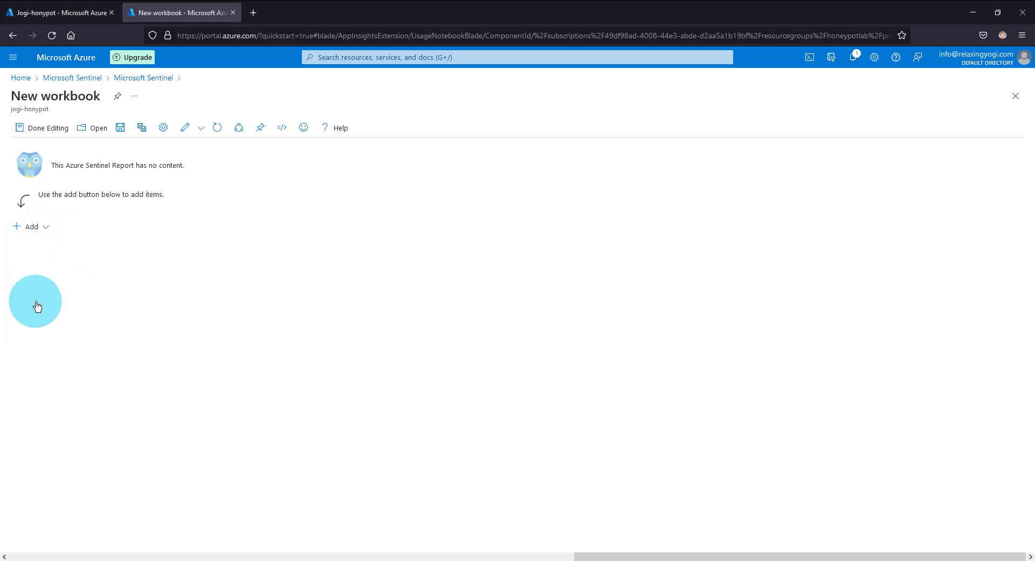
{"action": "left_click", "coordinate": [294, 244]}
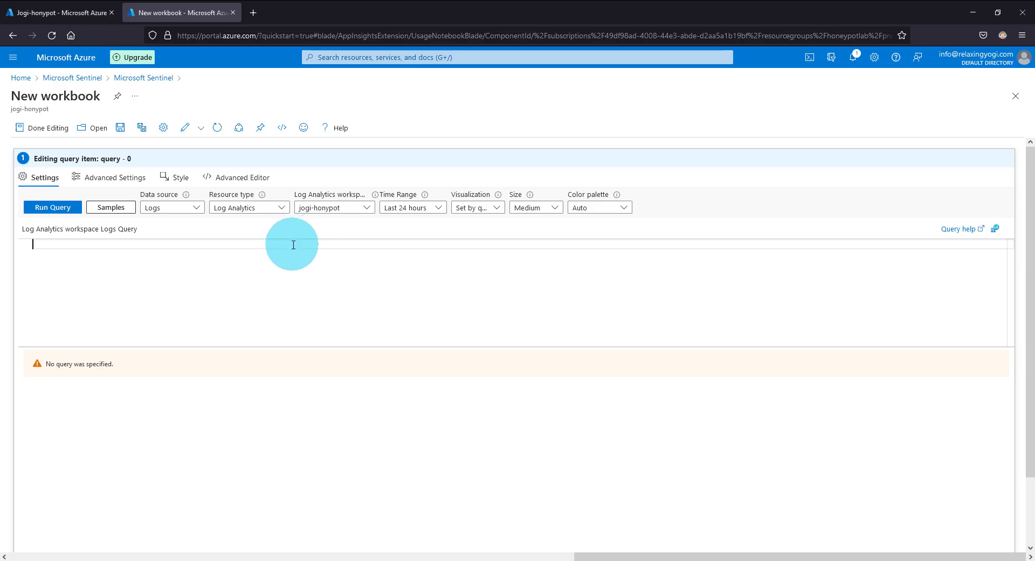
{"action": "type", "text": "FAILED_RDP_WITH_GEO_CL | summarize event_count=count() by sourcehost_CF, latitude_CF, longitude_CF, label_CF, destinationhost_CF | where destinationhost_CF != \"samplehost\" | where sourcehost_CF != \"\""}
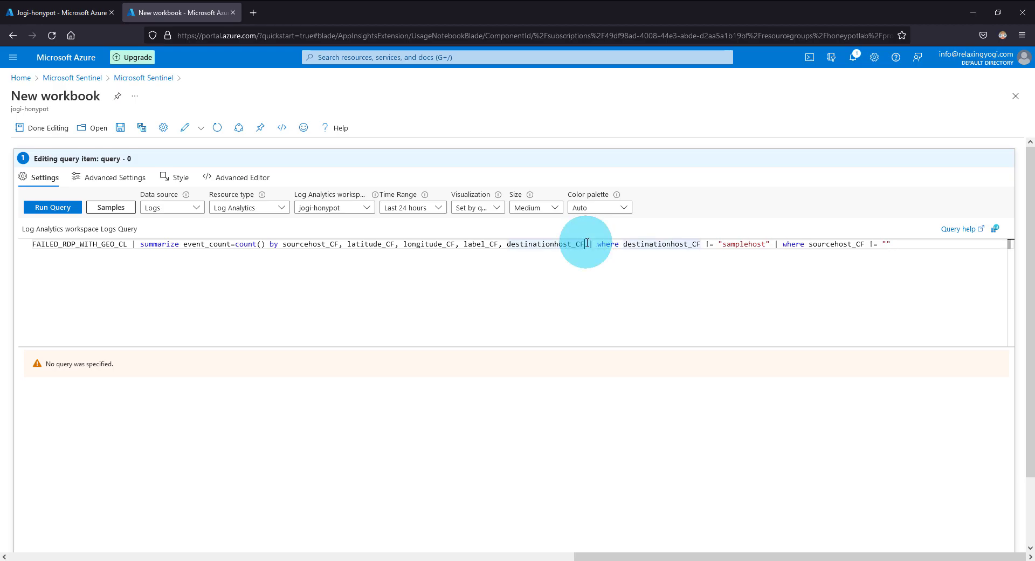
{"action": "key", "text": "Return"}
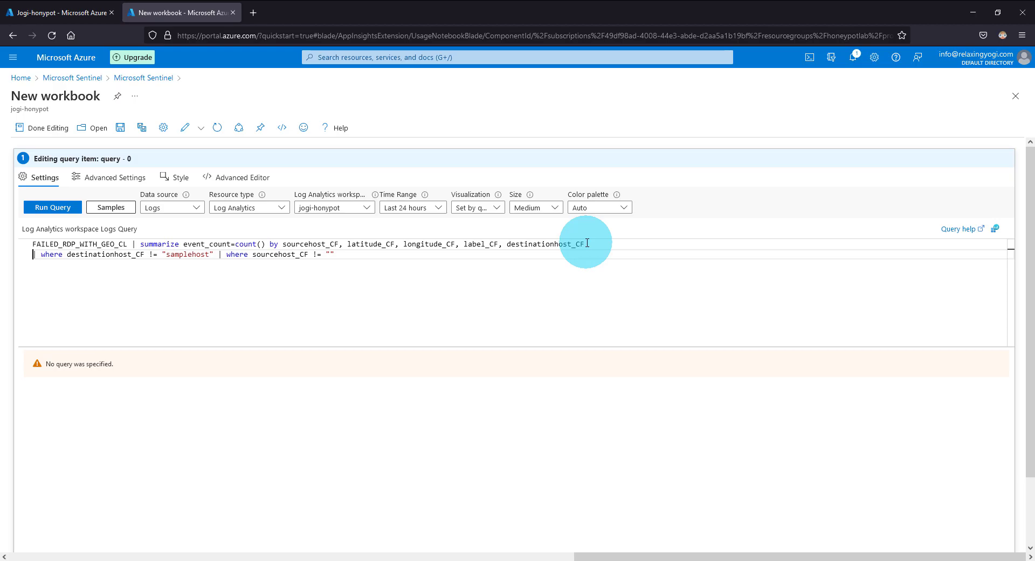
{"action": "left_click", "coordinate": [219, 254]}
{"action": "key", "text": "Return"}
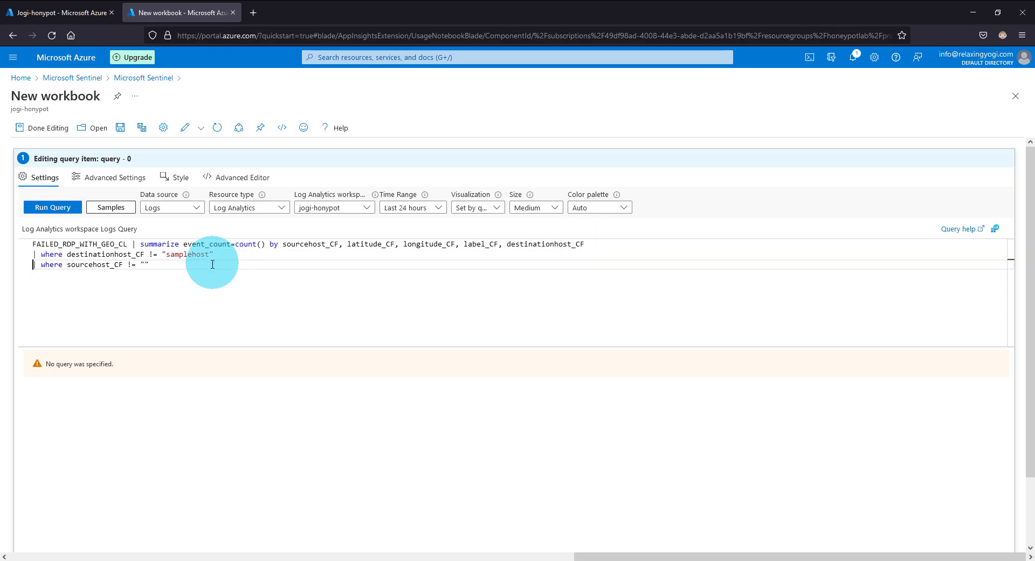
{"action": "left_click", "coordinate": [238, 315]}
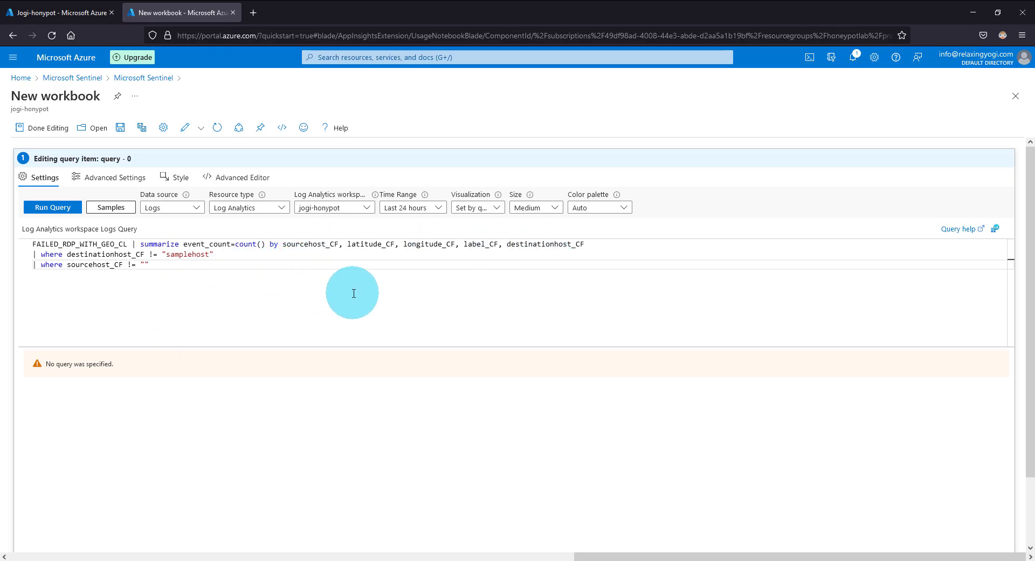
Add country_CF after longitude_CF in the summarize clause and run the workbook query
{"action": "left_click", "coordinate": [461, 243]}
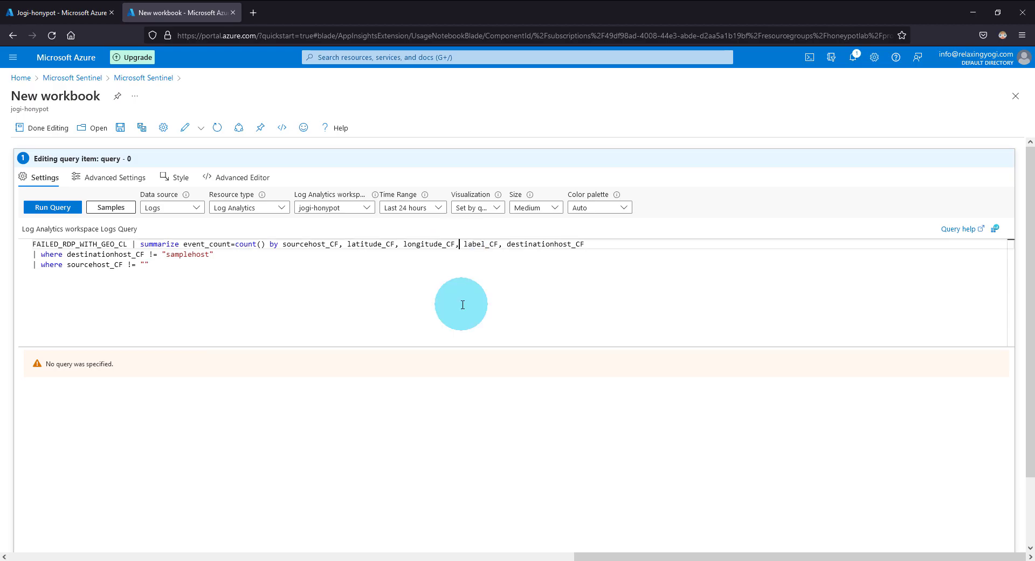
{"action": "type", "text": "country_CF,"}
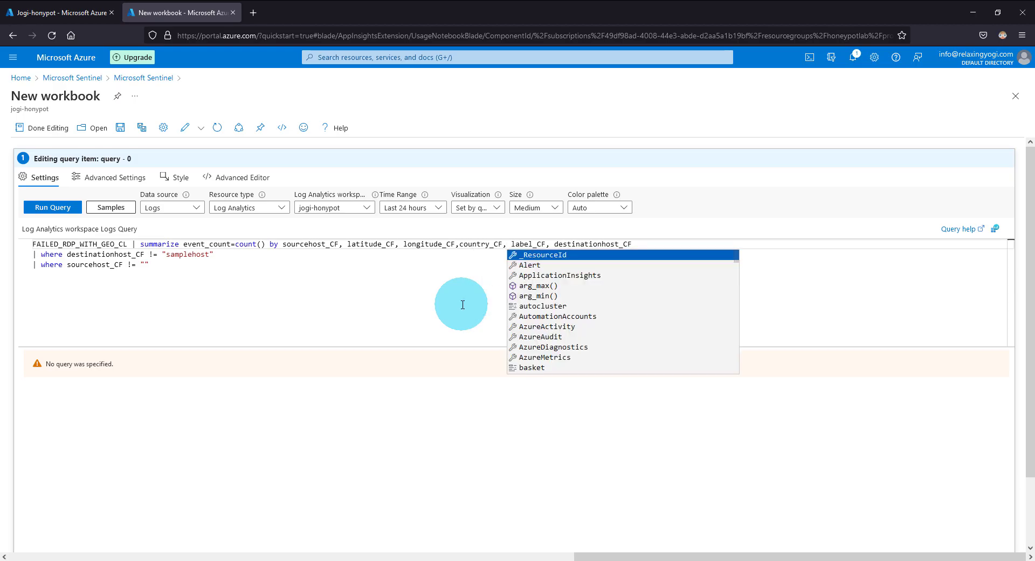
{"action": "left_click", "coordinate": [384, 334]}
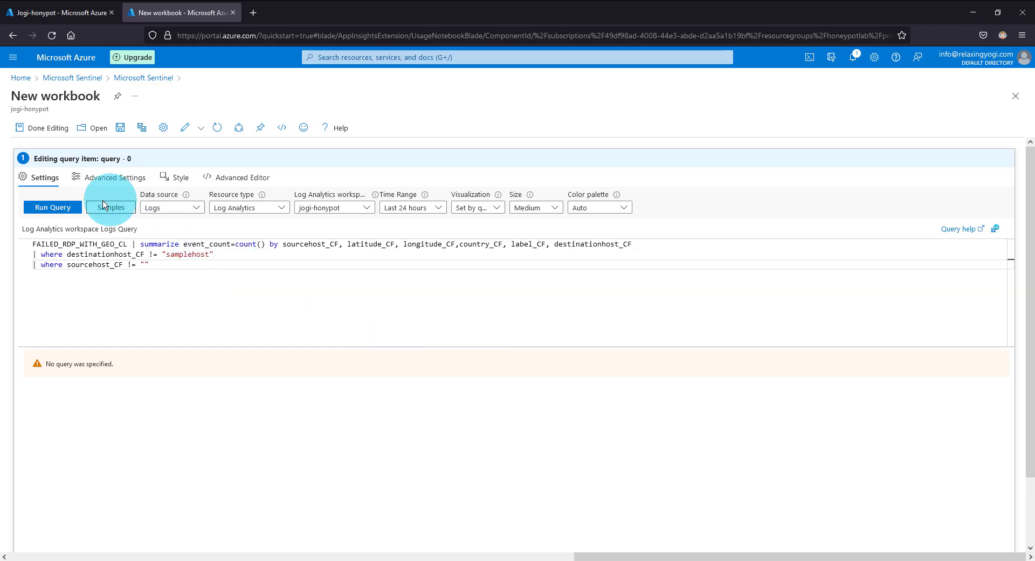
{"action": "left_click", "coordinate": [52, 208]}
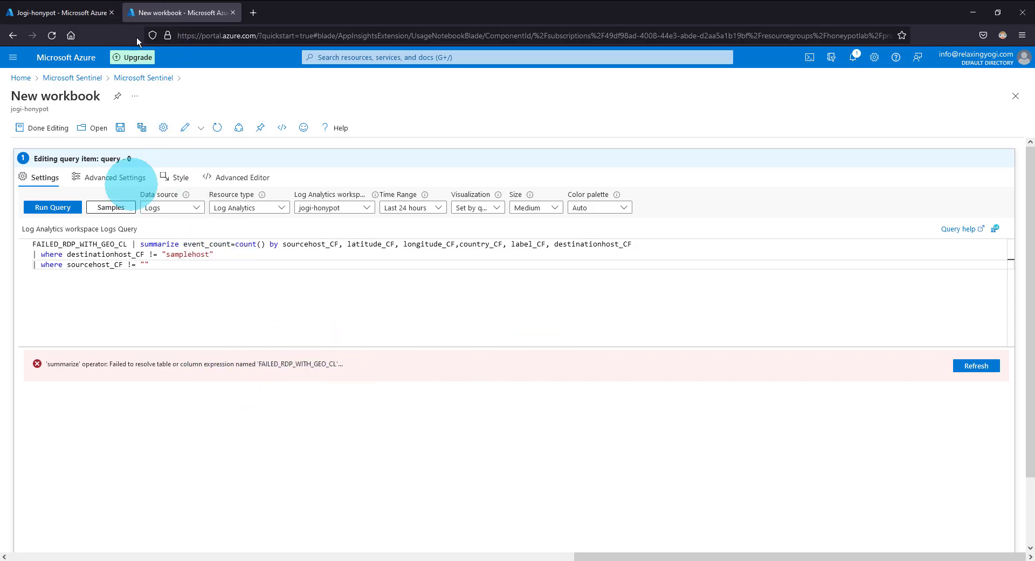
Check the table name in the workspace logs, replace it with failed_rdp_with_GEO_CL in the workbook query, rerun it and look through the results
{"action": "left_click", "coordinate": [30, 15]}
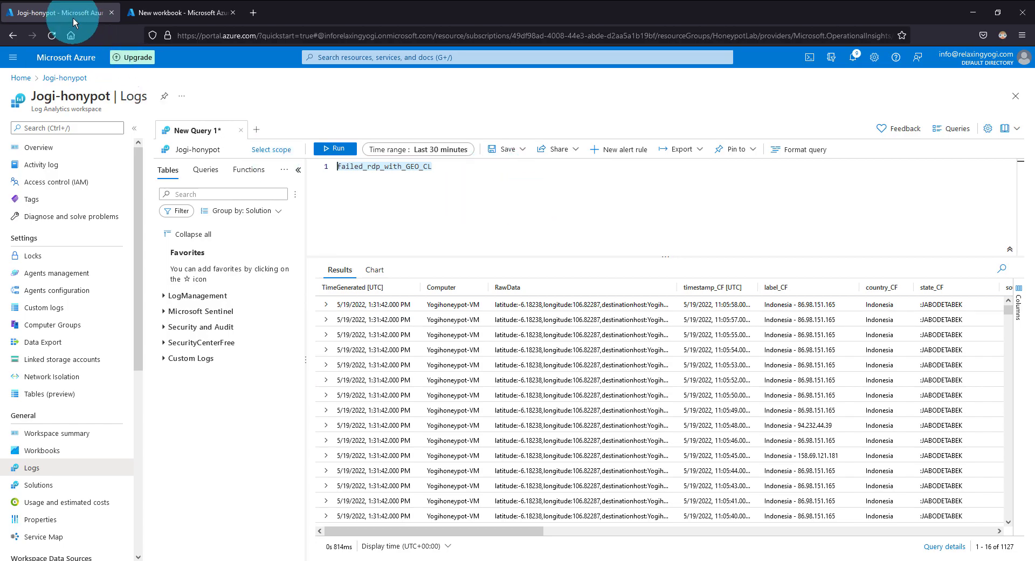
{"action": "left_click", "coordinate": [148, 16]}
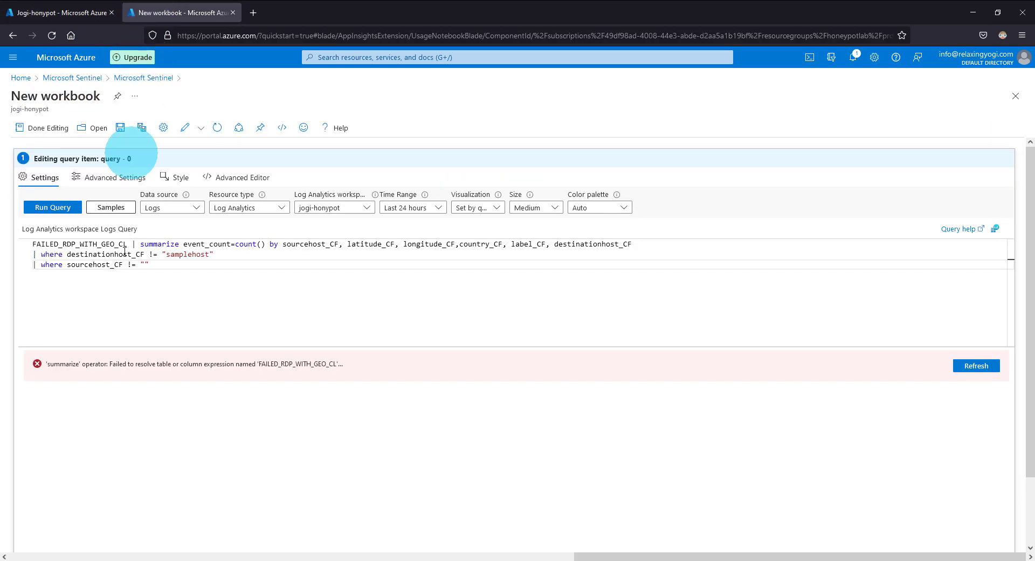
{"action": "left_click_drag", "start_coordinate": [127, 246], "coordinate": [36, 244]}
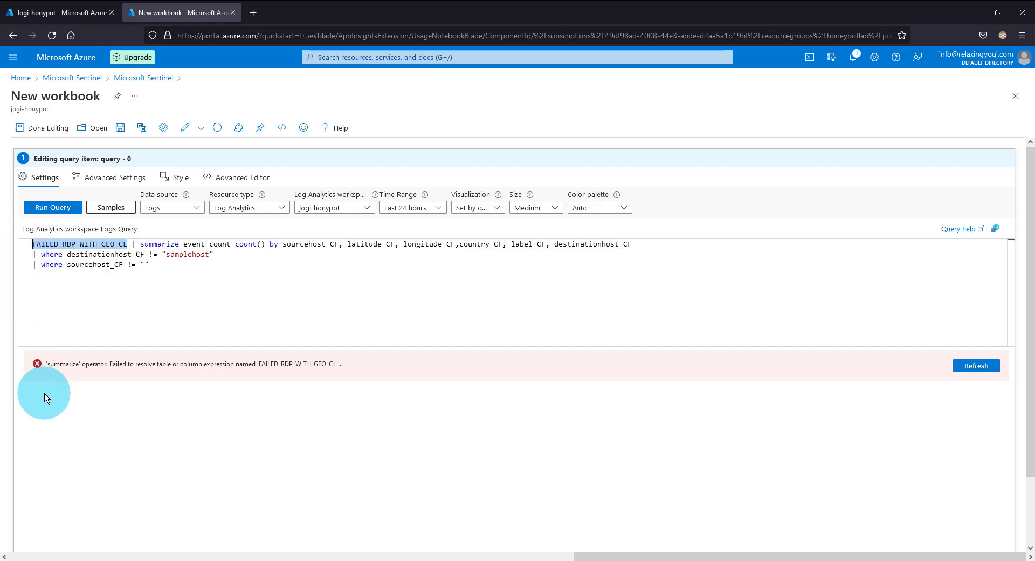
{"action": "type", "text": "failed_rdp_with_GEO_CL"}
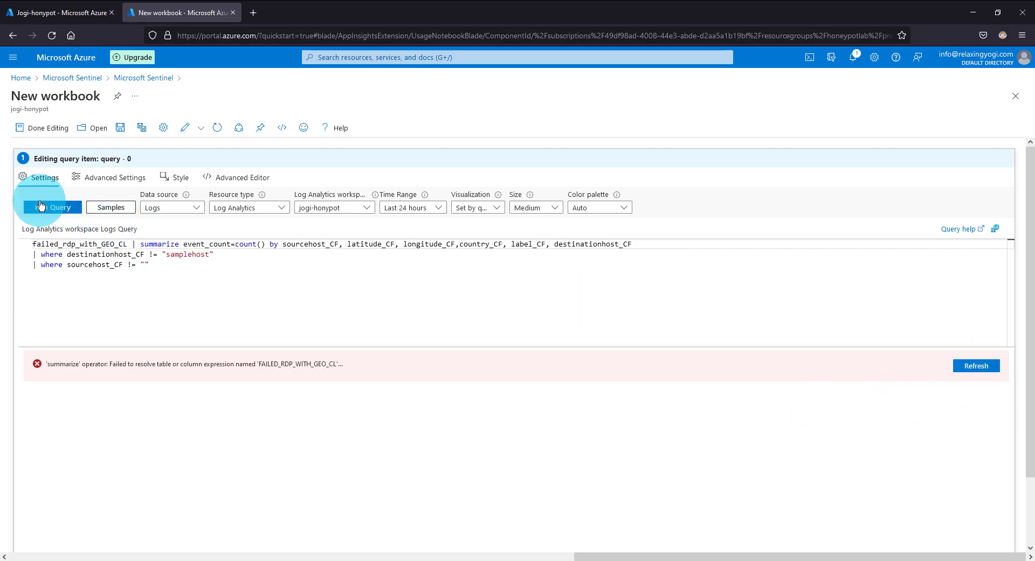
{"action": "left_click", "coordinate": [311, 266]}
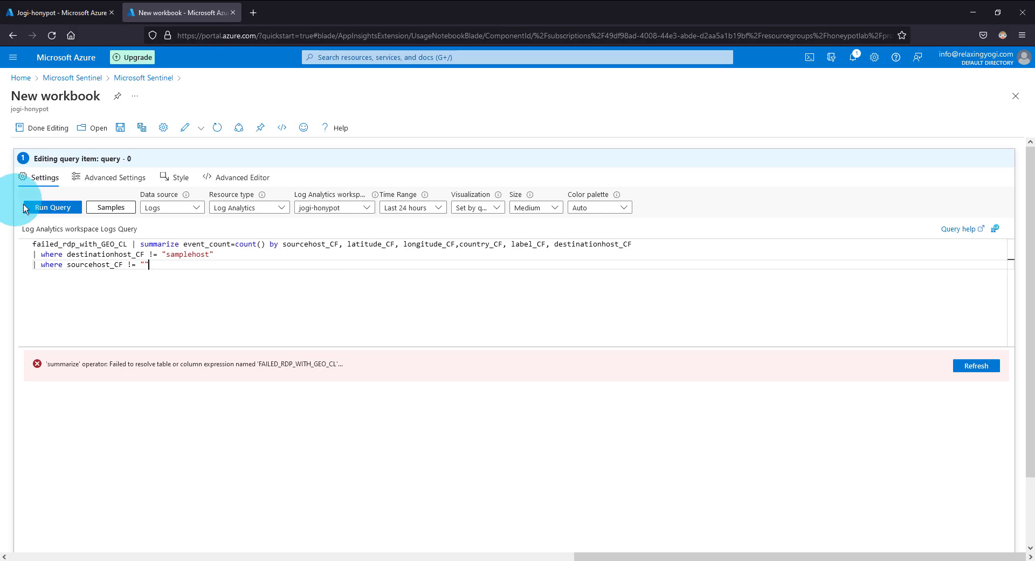
{"action": "left_click", "coordinate": [63, 210]}
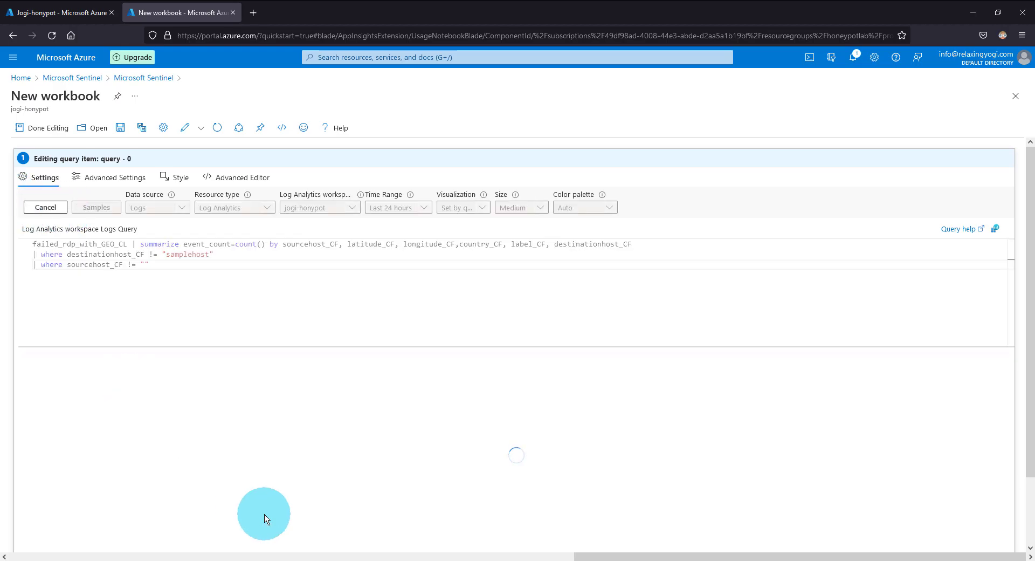
{"action": "scroll", "coordinate": [672, 405], "scroll_direction": "down", "scroll_amount": 6}
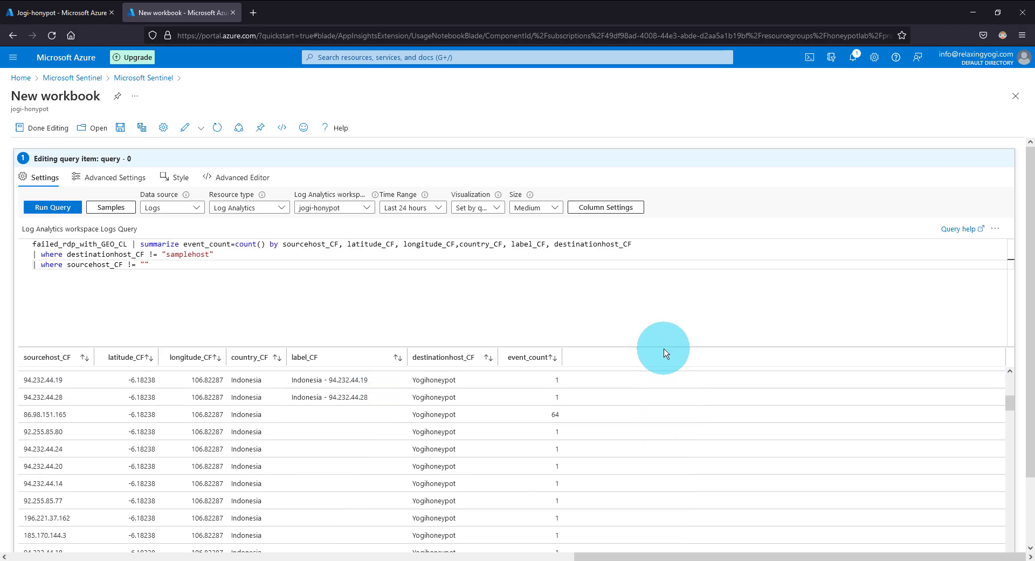
{"action": "left_click", "coordinate": [663, 295]}
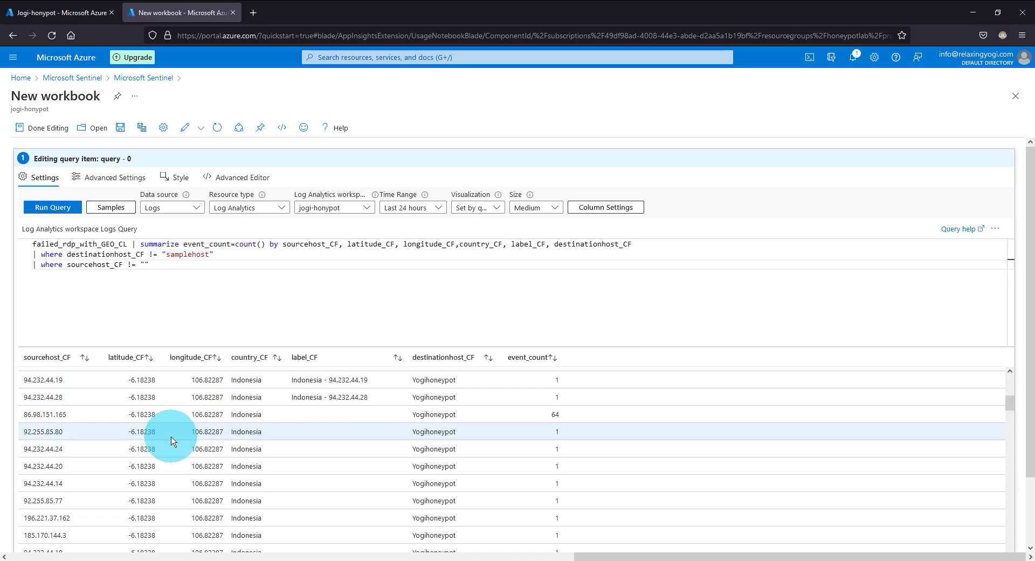
{"action": "scroll", "coordinate": [264, 445], "scroll_direction": "down", "scroll_amount": 3}
{"action": "scroll", "coordinate": [256, 446], "scroll_direction": "up", "scroll_amount": 4}
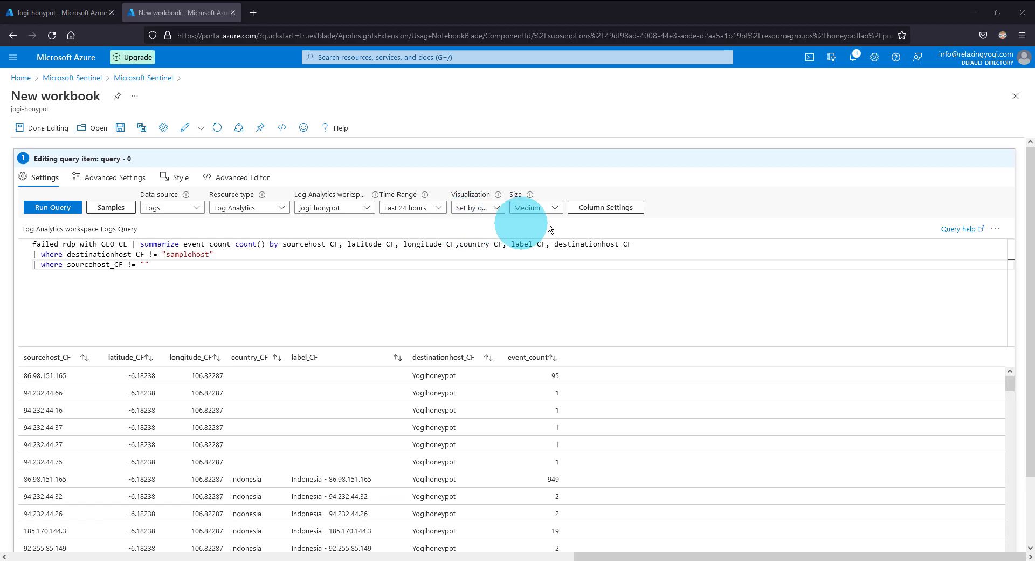
Set the query's visualization to Map, locating points by Latitude/Longitude with latitude_CF as the latitude and longitude_CF as the longitude
{"action": "left_click", "coordinate": [470, 211]}
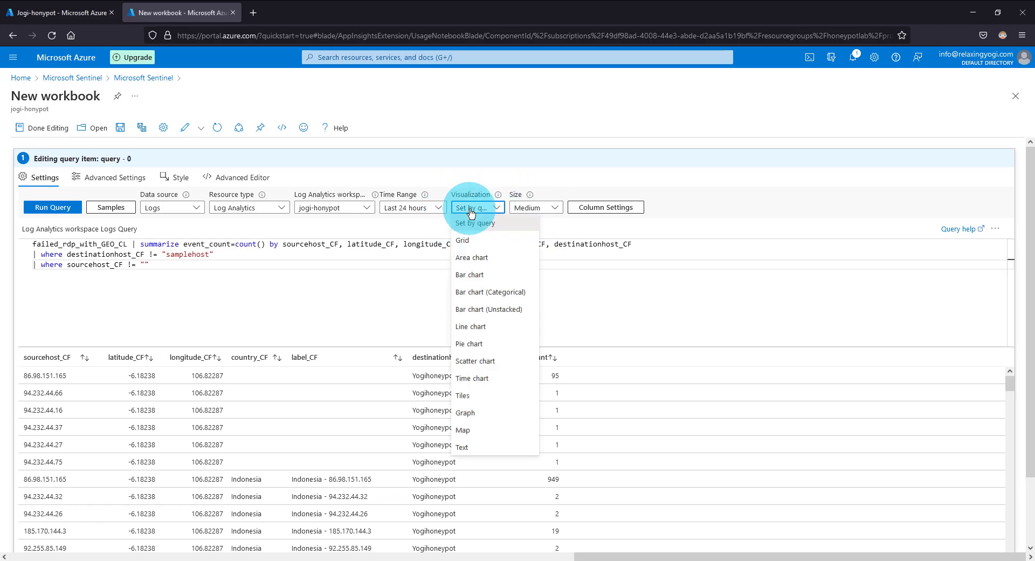
{"action": "left_click", "coordinate": [464, 436]}
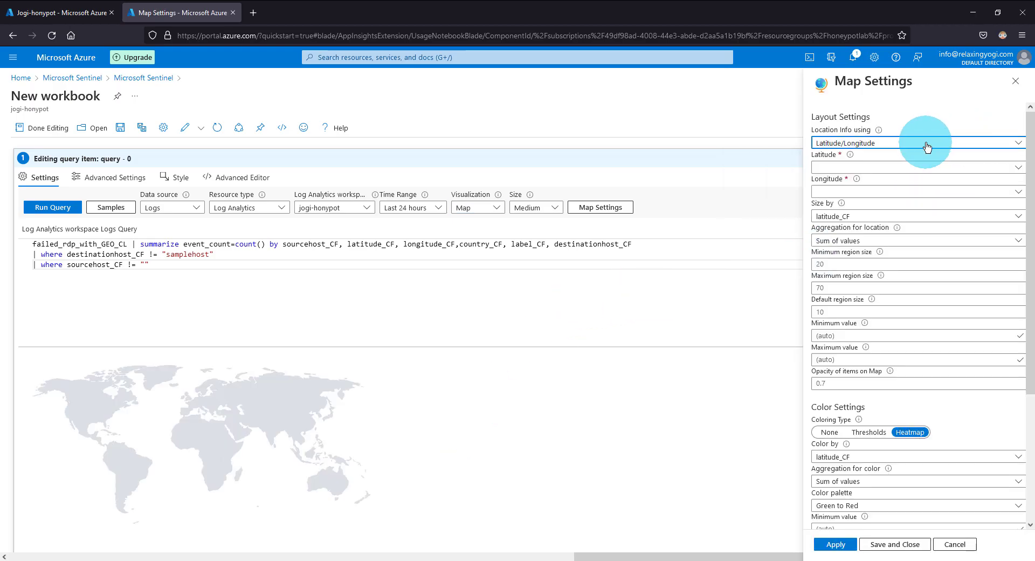
{"action": "left_click", "coordinate": [847, 143]}
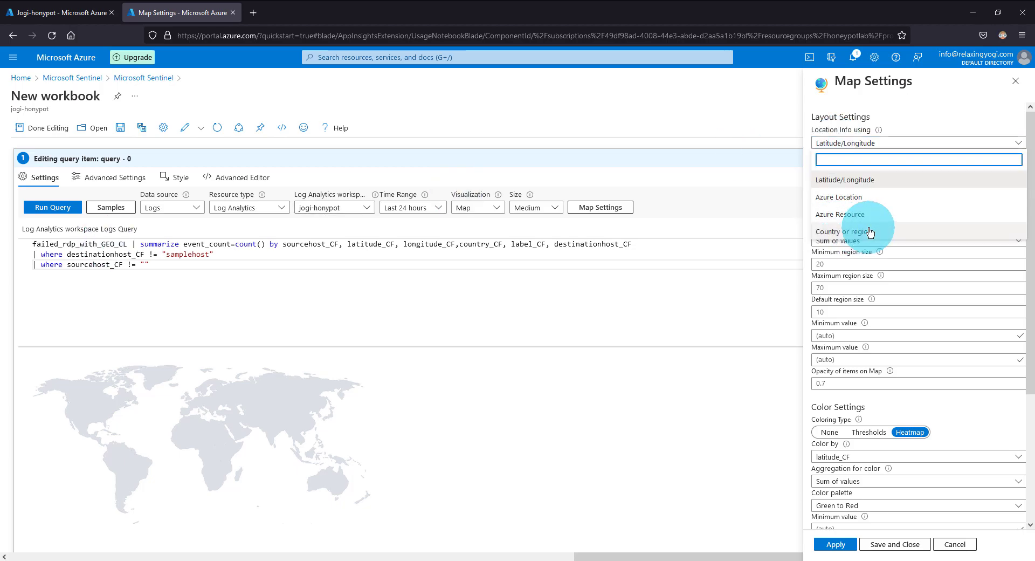
{"action": "left_click", "coordinate": [881, 147]}
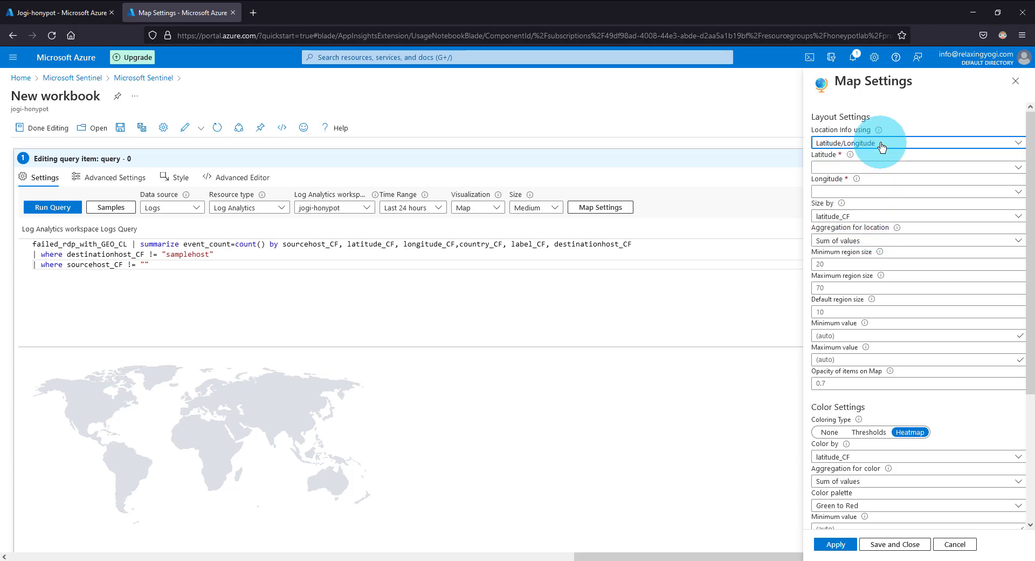
{"action": "left_click", "coordinate": [891, 167]}
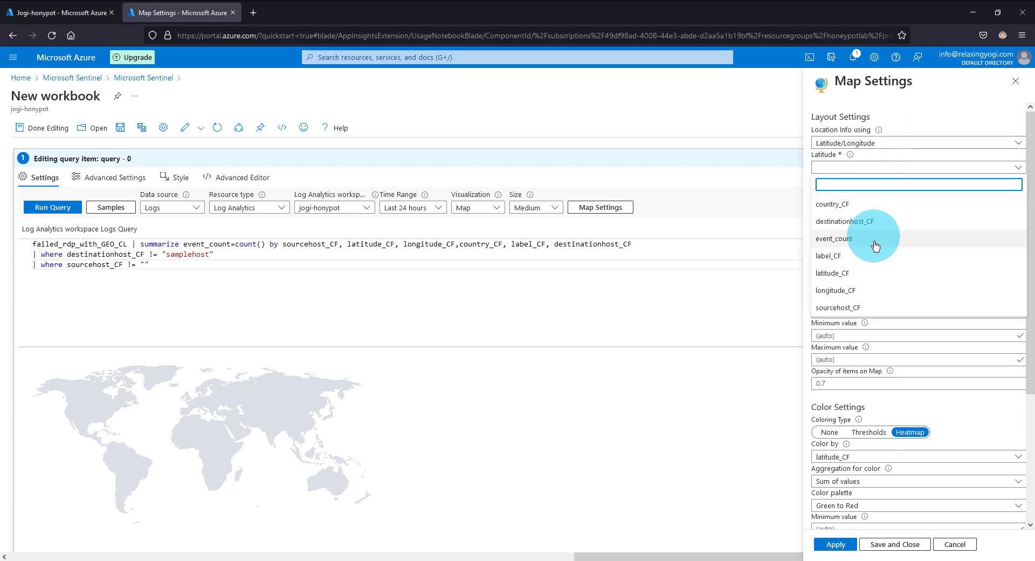
{"action": "left_click", "coordinate": [868, 274]}
{"action": "left_click", "coordinate": [868, 194]}
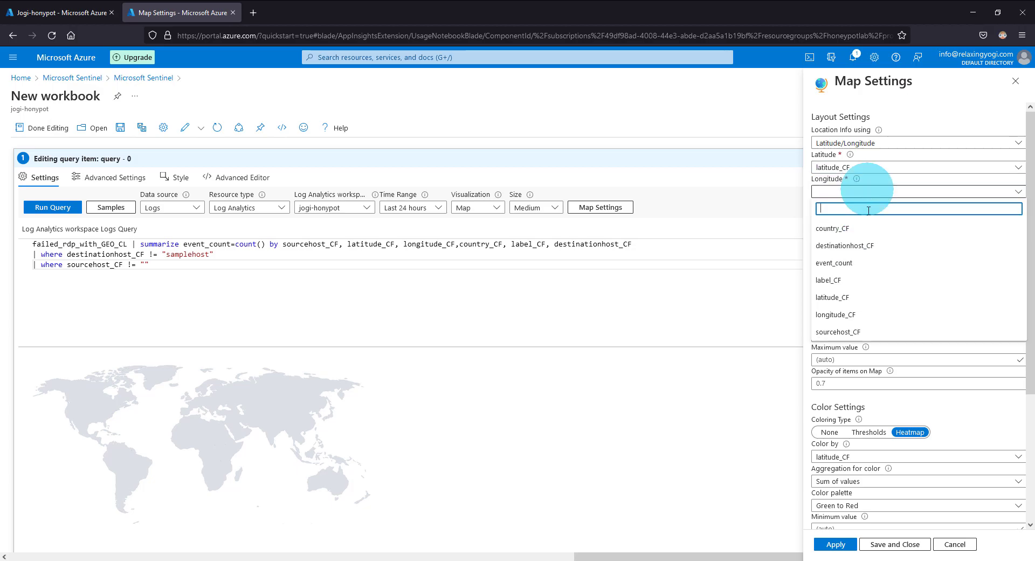
{"action": "left_click", "coordinate": [855, 315]}
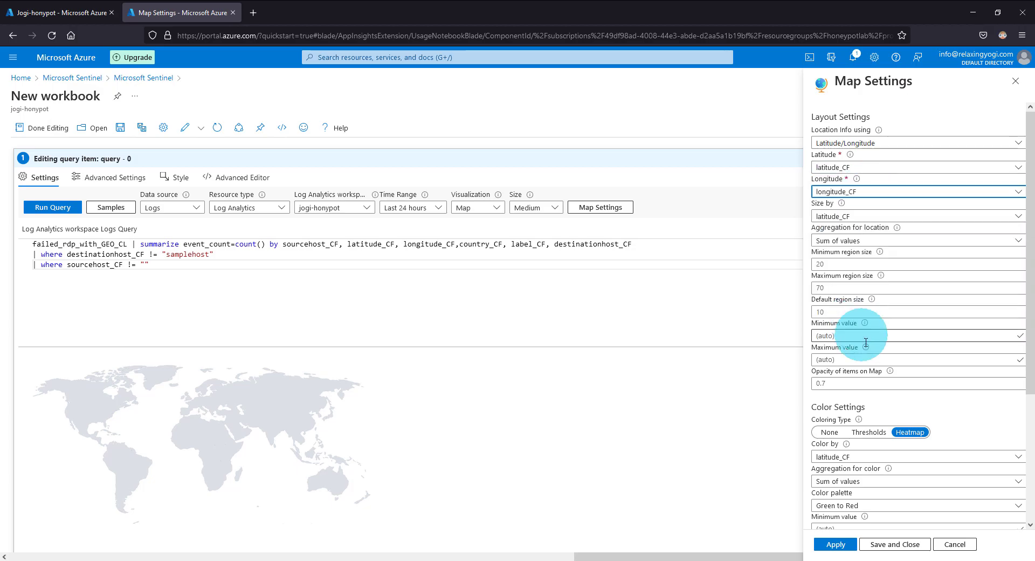
Apply the latitude/longitude map settings and check the attack location plotted on the world map
{"action": "scroll", "coordinate": [865, 341], "scroll_direction": "down", "scroll_amount": 1}
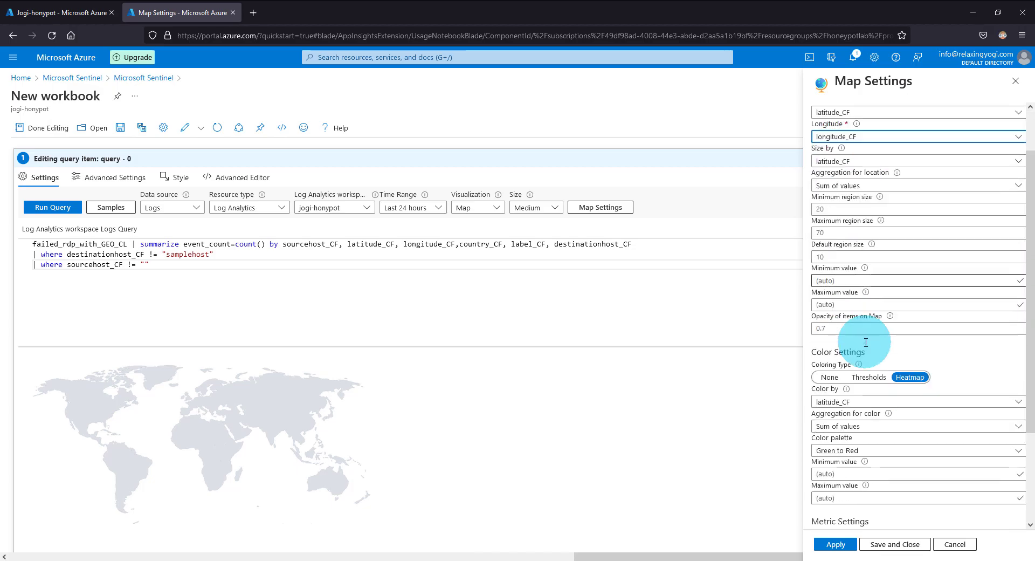
{"action": "left_click", "coordinate": [842, 546]}
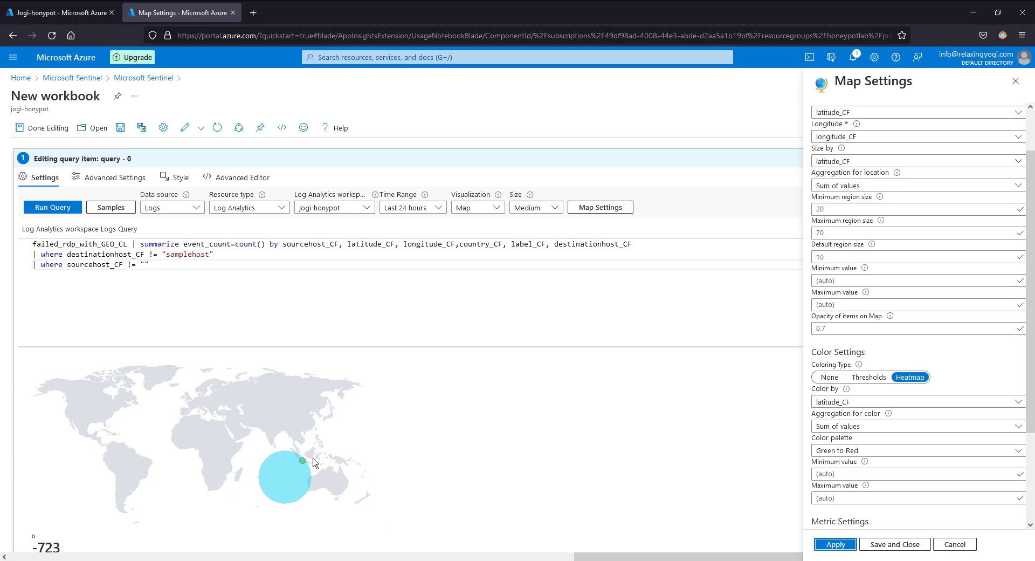
{"action": "scroll", "coordinate": [371, 470], "scroll_direction": "down", "scroll_amount": 2}
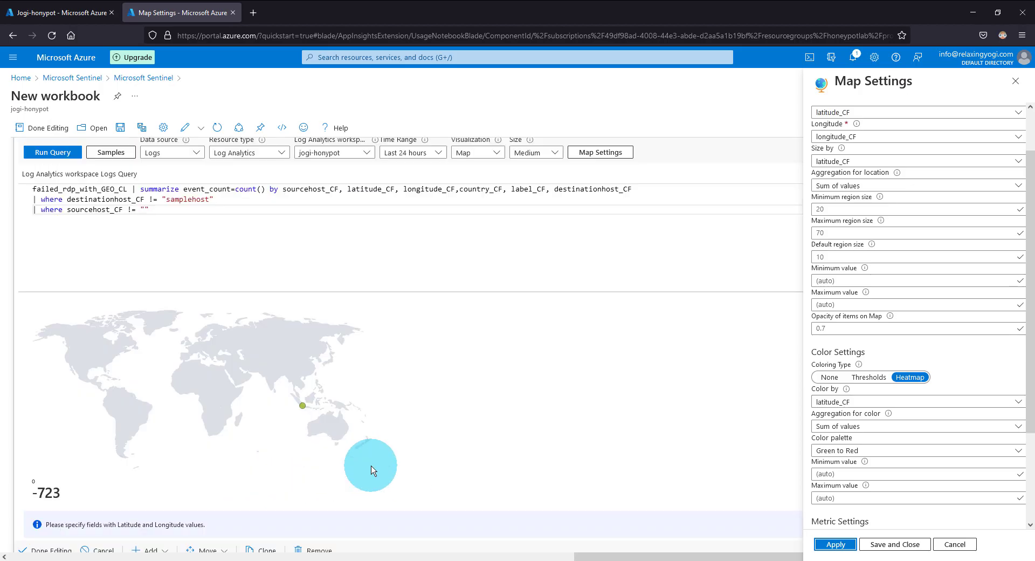
{"action": "scroll", "coordinate": [371, 471], "scroll_direction": "down", "scroll_amount": 2}
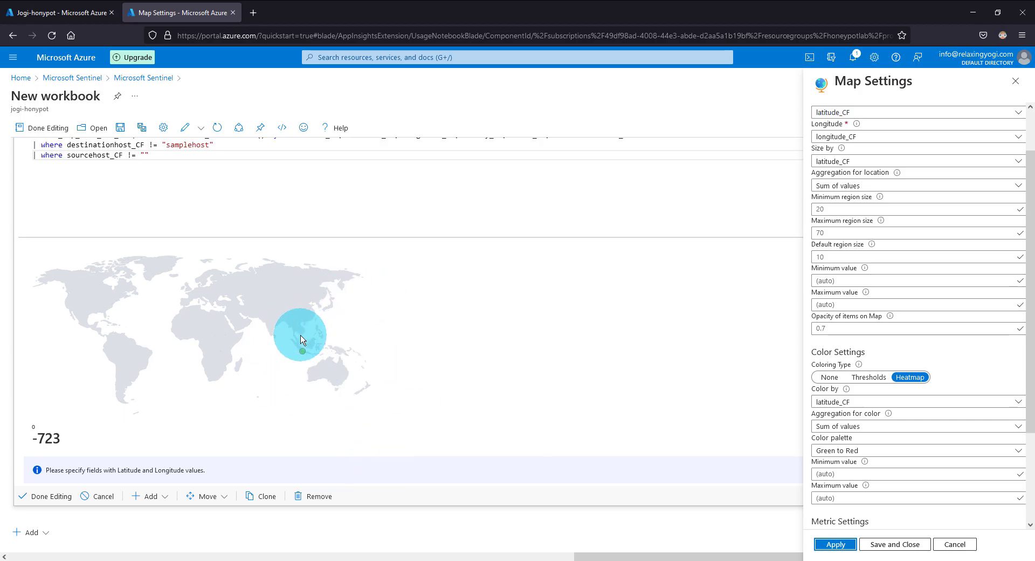
Switch to the honeypot VM's Remote Desktop session, check the source and label of the logged failed RDP attempts, and return to the workbook
{"action": "left_click", "coordinate": [305, 560]}
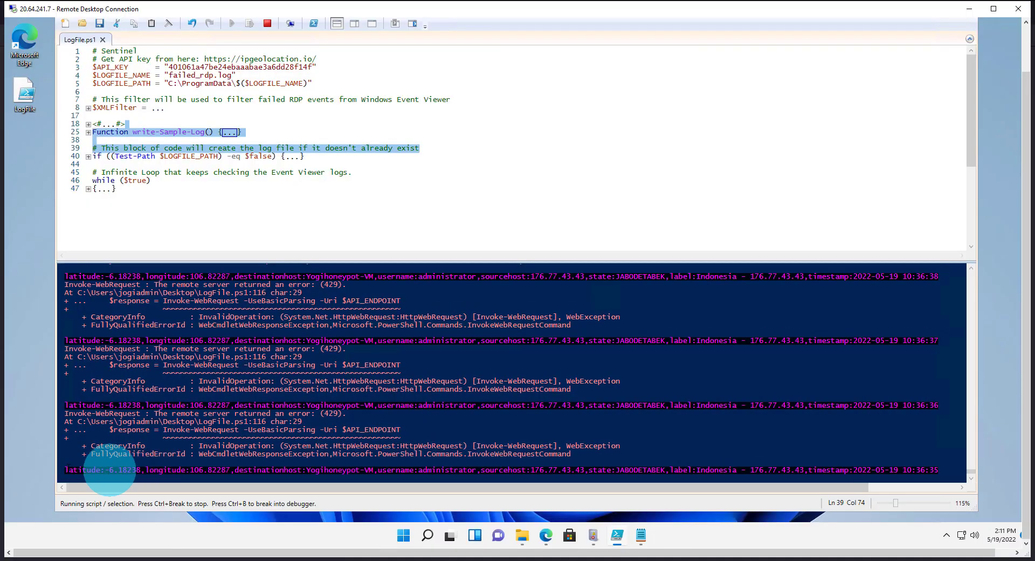
{"action": "left_click", "coordinate": [448, 464]}
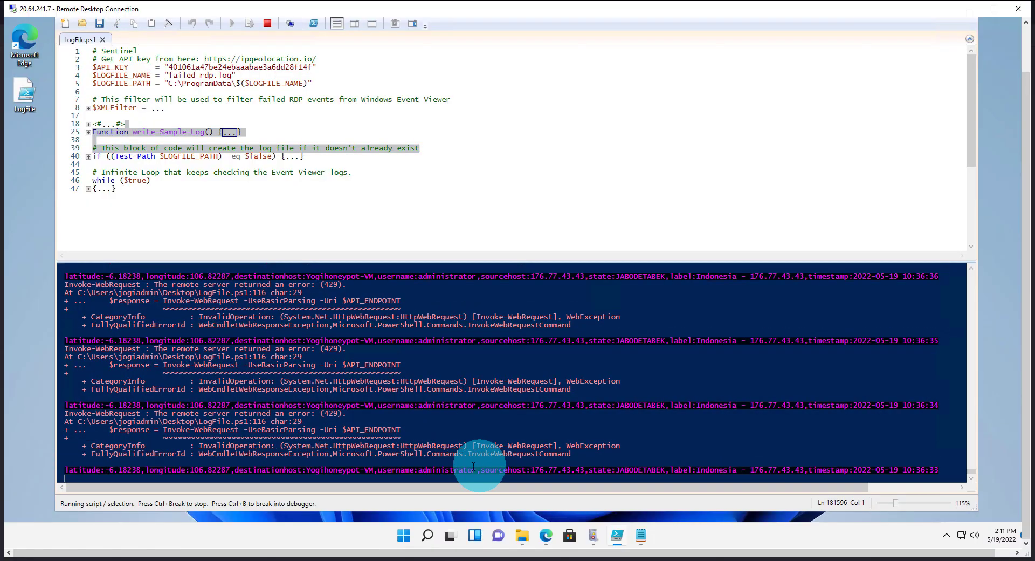
{"action": "left_click_drag", "start_coordinate": [342, 467], "coordinate": [753, 477]}
{"action": "left_click_drag", "start_coordinate": [669, 472], "coordinate": [778, 471]}
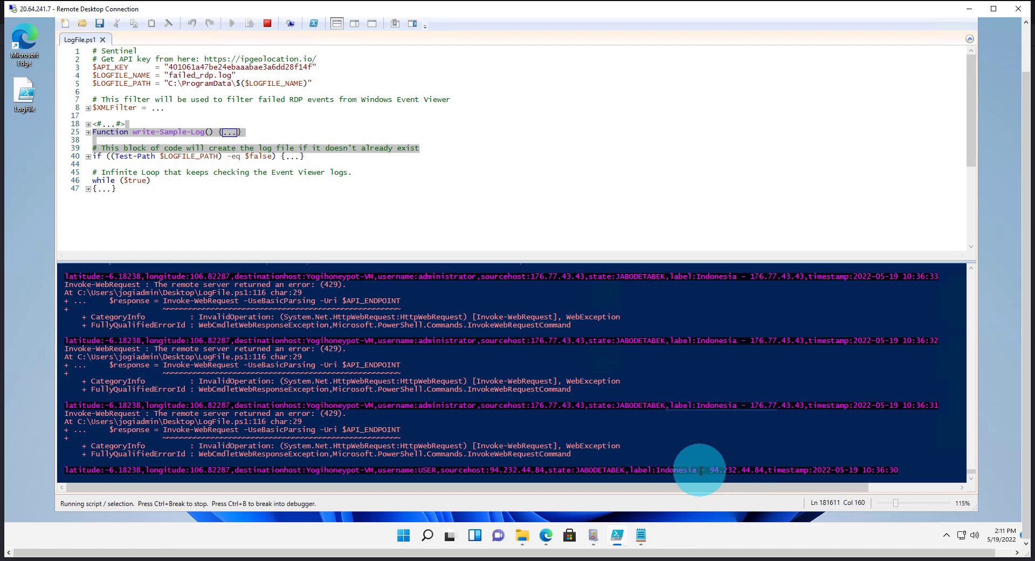
{"action": "left_click", "coordinate": [969, 9]}
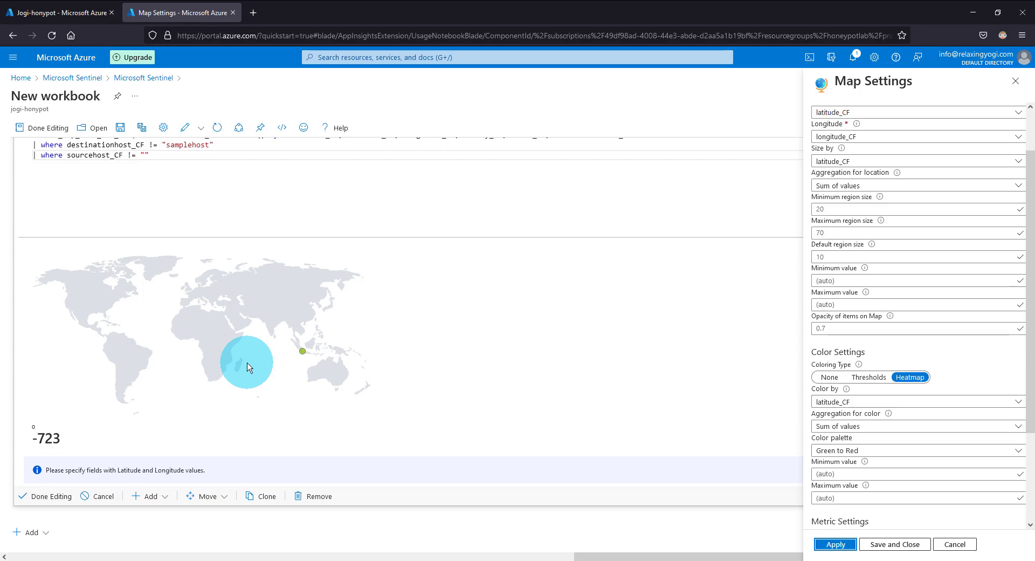
Set the map visualization's size to Full and look over the enlarged map
{"action": "scroll", "coordinate": [467, 377], "scroll_direction": "up", "scroll_amount": 2}
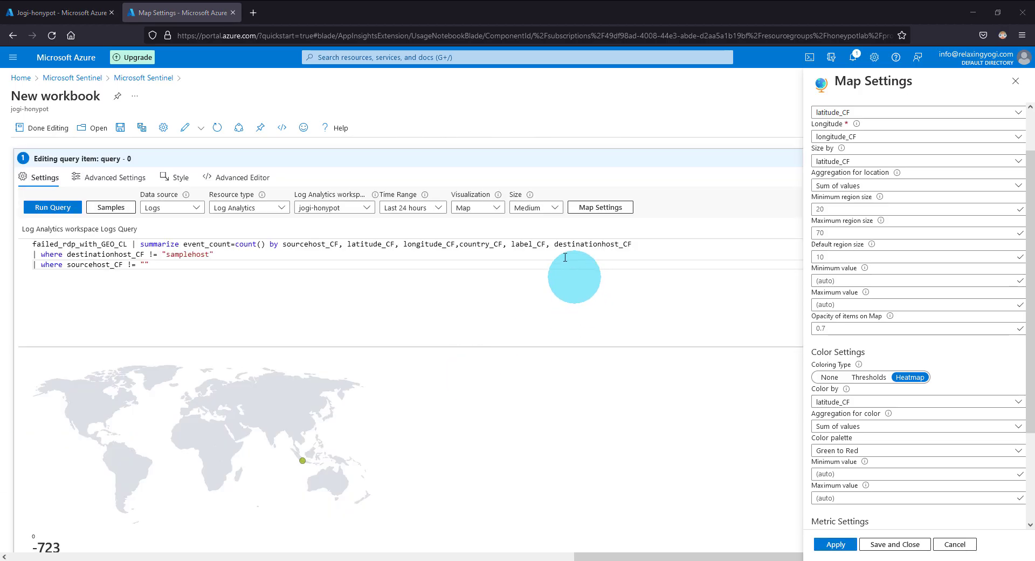
{"action": "left_click", "coordinate": [534, 207]}
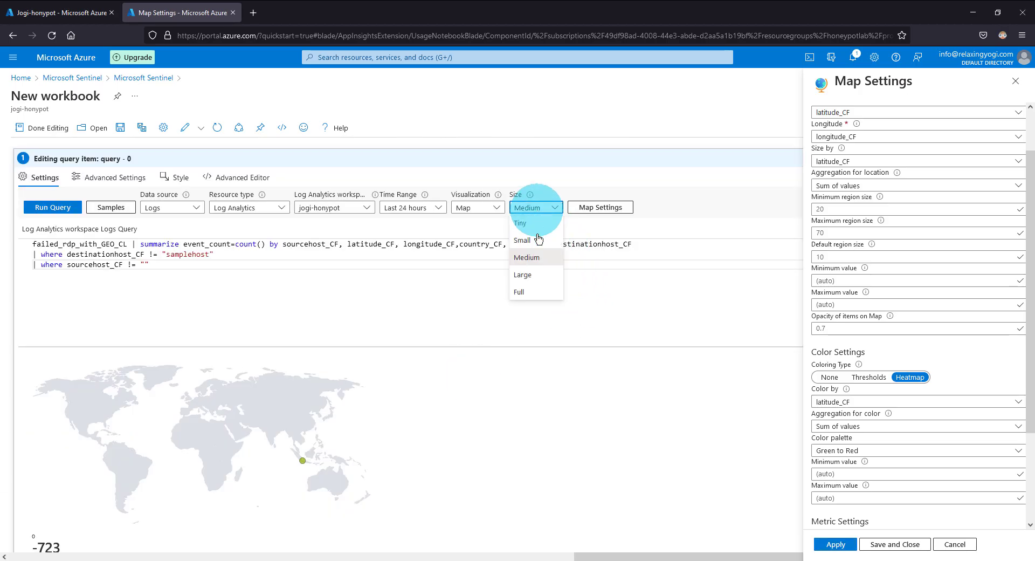
{"action": "left_click", "coordinate": [526, 292]}
{"action": "scroll", "coordinate": [575, 407], "scroll_direction": "down", "scroll_amount": 2}
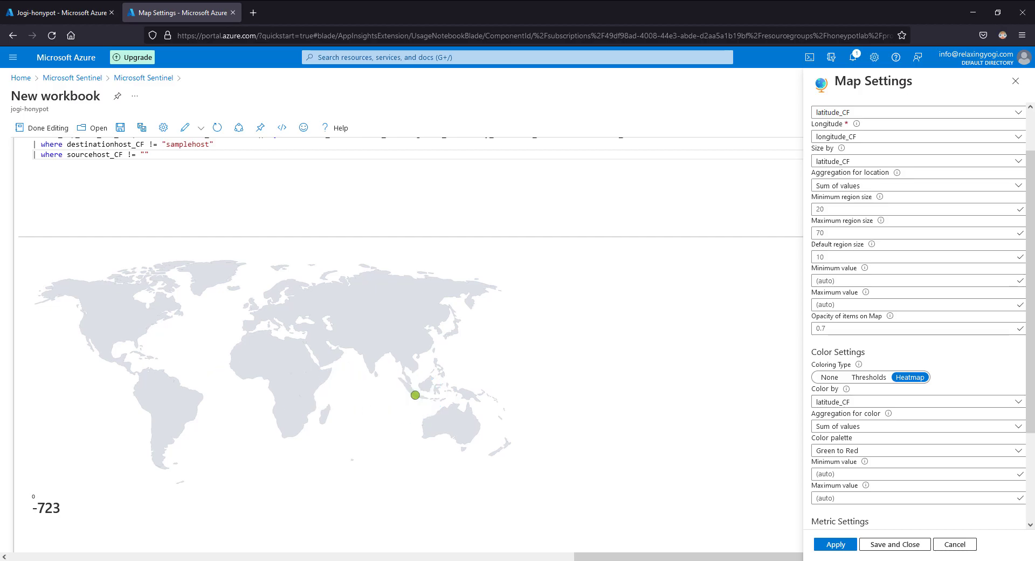
{"action": "scroll", "coordinate": [879, 403], "scroll_direction": "up", "scroll_amount": 3}
{"action": "scroll", "coordinate": [937, 399], "scroll_direction": "down", "scroll_amount": 6}
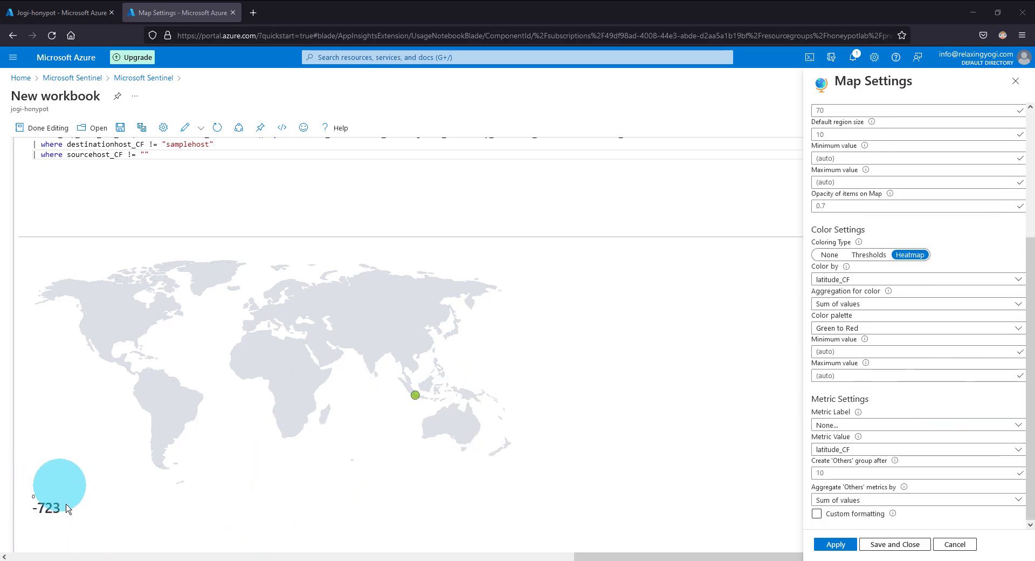
Set the map's metric label to label_CF and metric value to event_count, apply the settings and check the map
{"action": "left_click", "coordinate": [887, 425]}
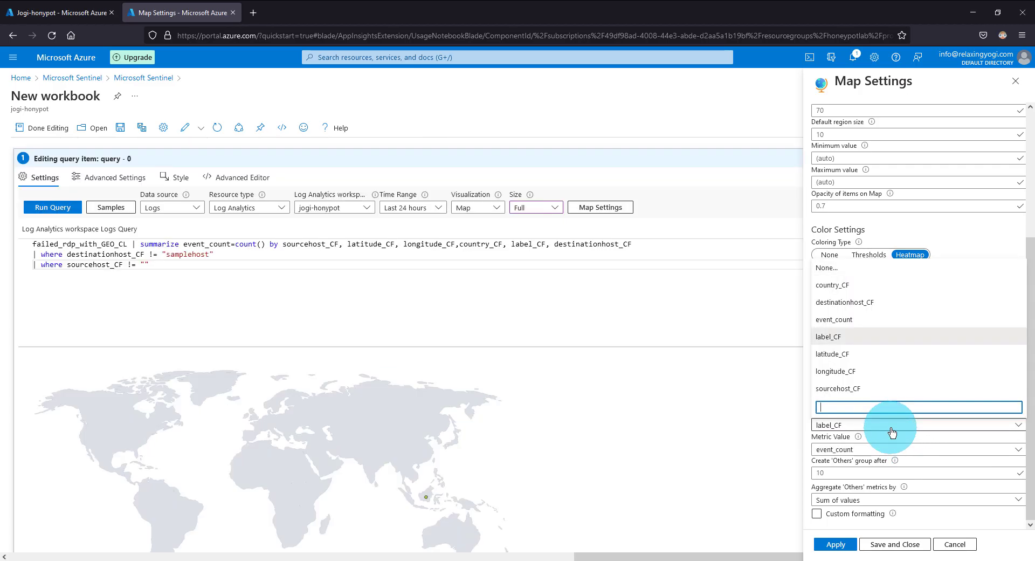
{"action": "left_click", "coordinate": [867, 338]}
{"action": "left_click", "coordinate": [862, 454]}
{"action": "left_click", "coordinate": [876, 453]}
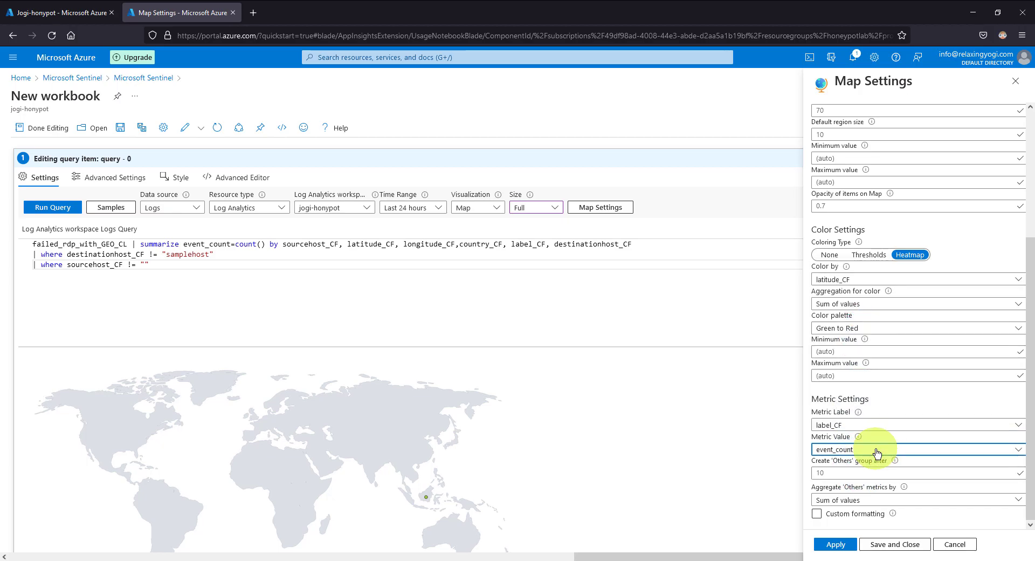
{"action": "left_click", "coordinate": [878, 453]}
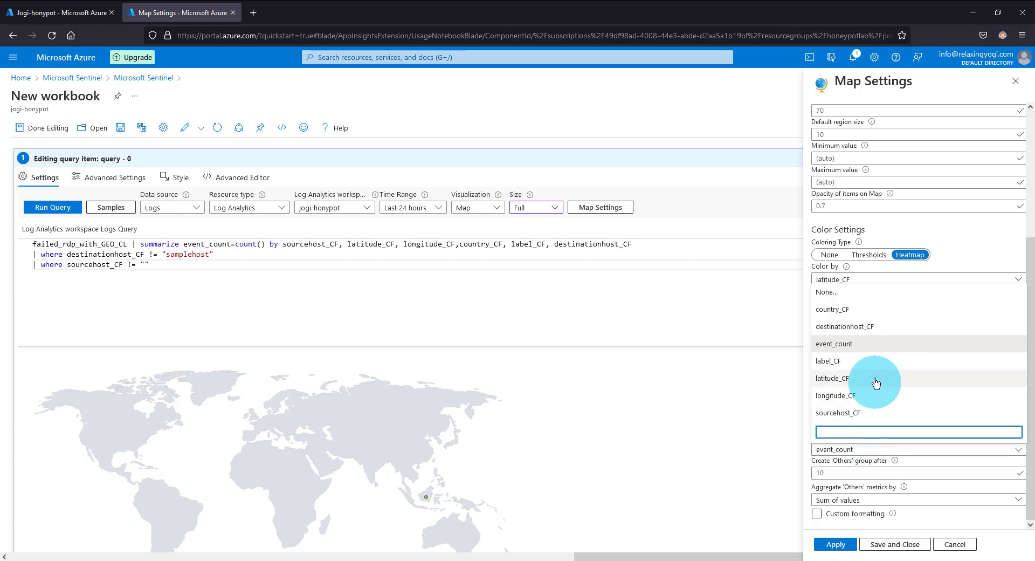
{"action": "left_click", "coordinate": [865, 343]}
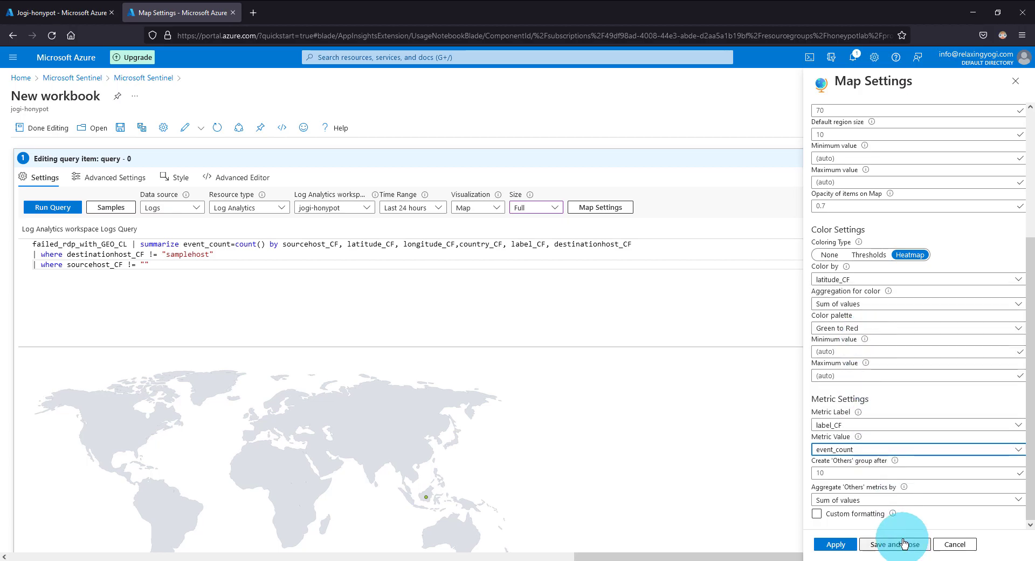
{"action": "left_click", "coordinate": [836, 544]}
{"action": "scroll", "coordinate": [496, 430], "scroll_direction": "down", "scroll_amount": 3}
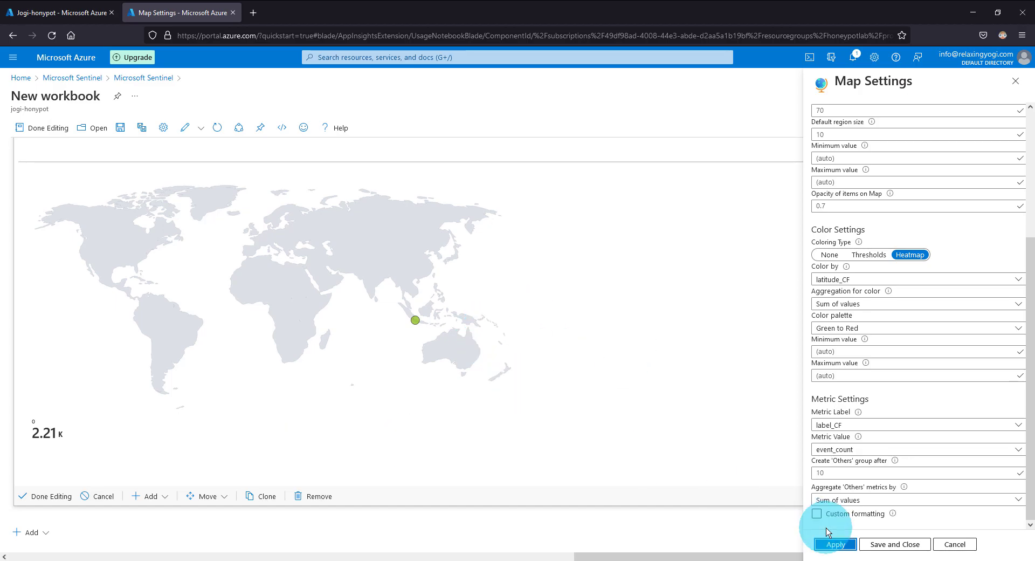
{"action": "scroll", "coordinate": [829, 531], "scroll_direction": "up", "scroll_amount": 5}
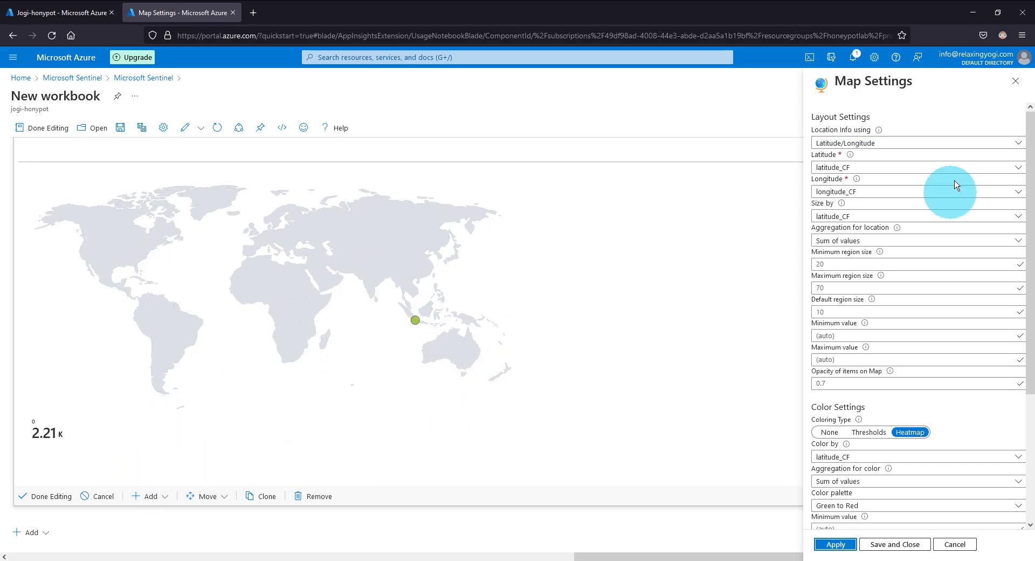
Try locating the map points by Country or region with country_CF as the country field, and apply it
{"action": "left_click", "coordinate": [924, 144]}
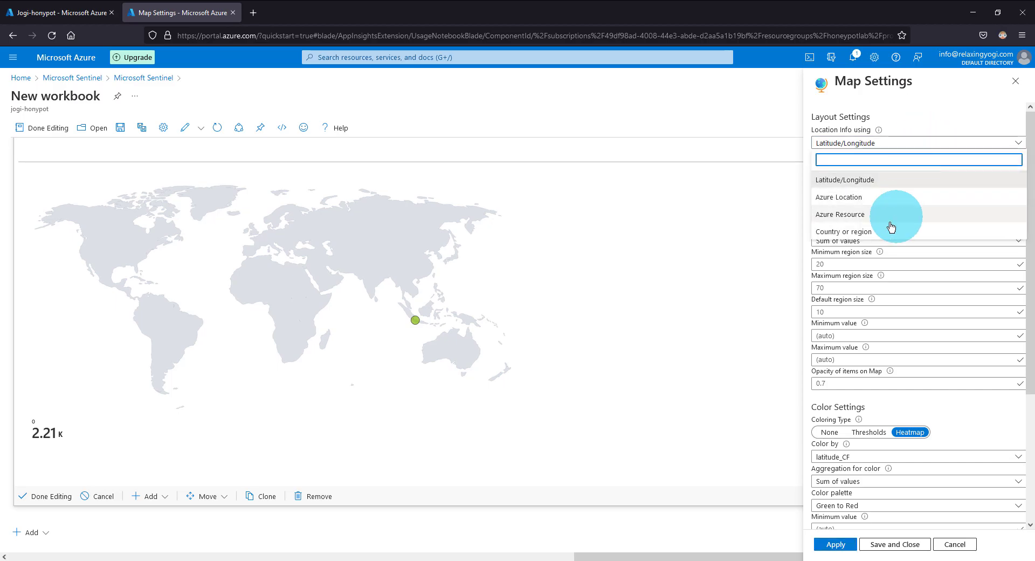
{"action": "left_click", "coordinate": [873, 231]}
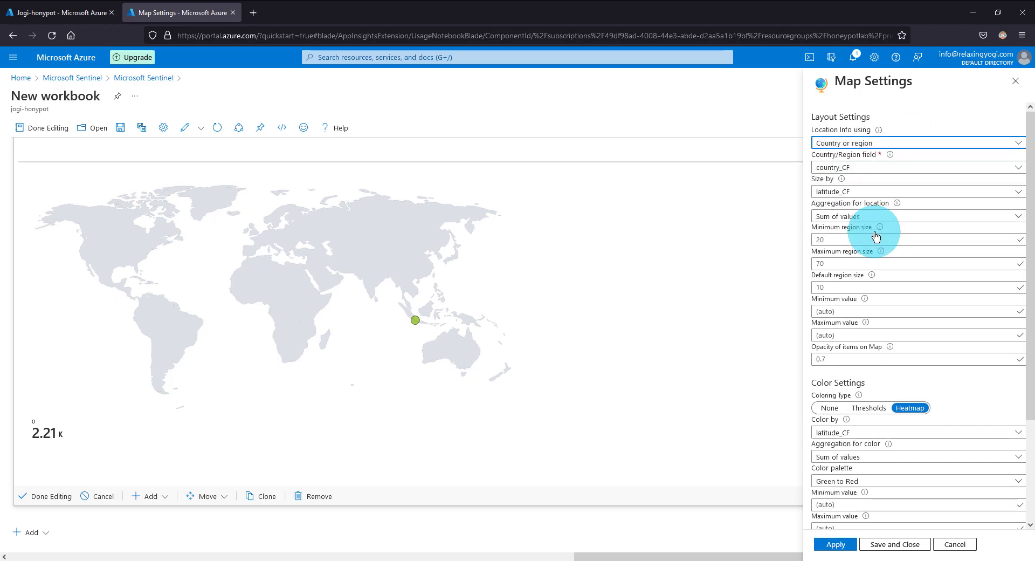
{"action": "left_click", "coordinate": [883, 171]}
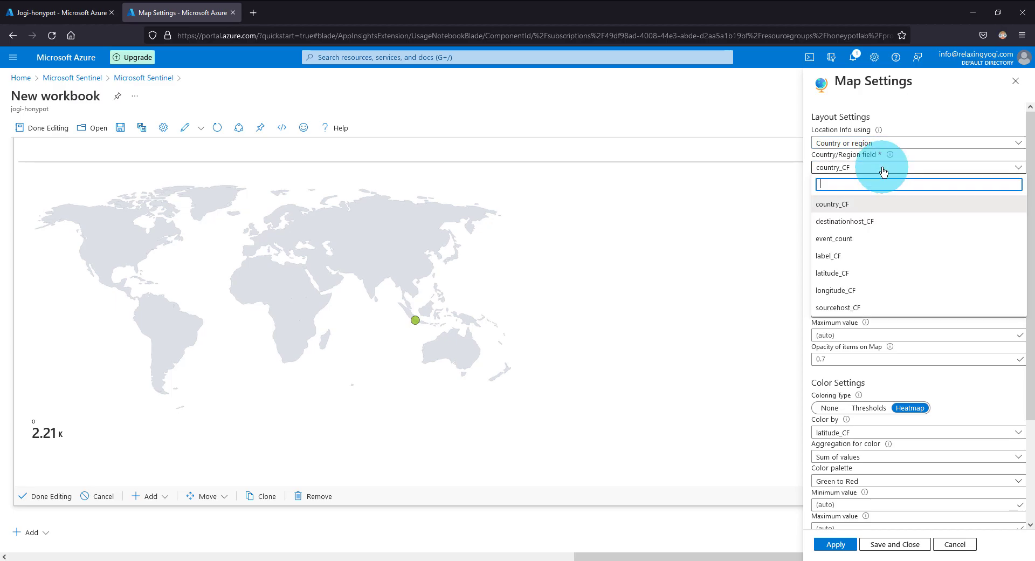
{"action": "left_click", "coordinate": [861, 210]}
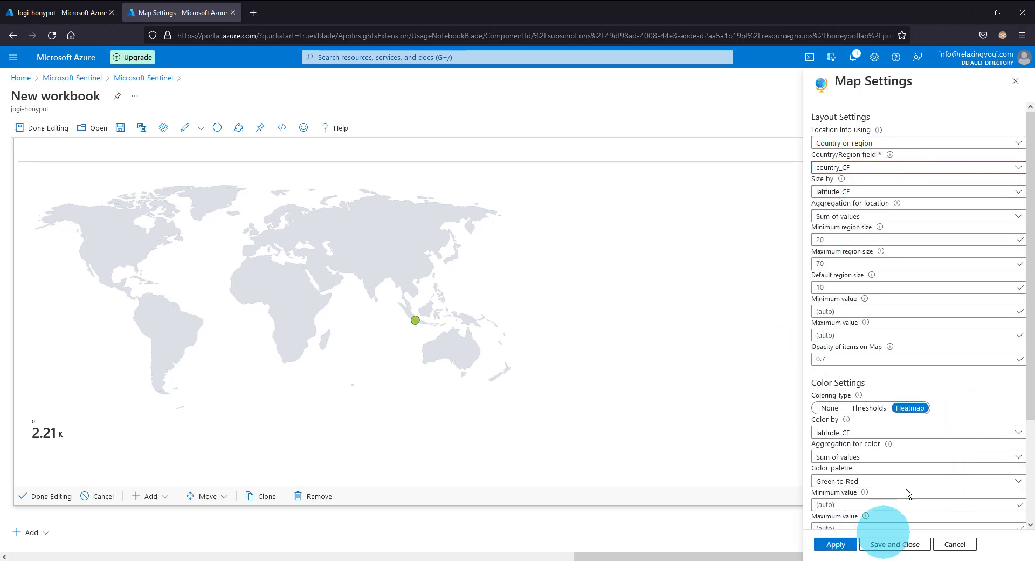
{"action": "scroll", "coordinate": [908, 488], "scroll_direction": "down", "scroll_amount": 3}
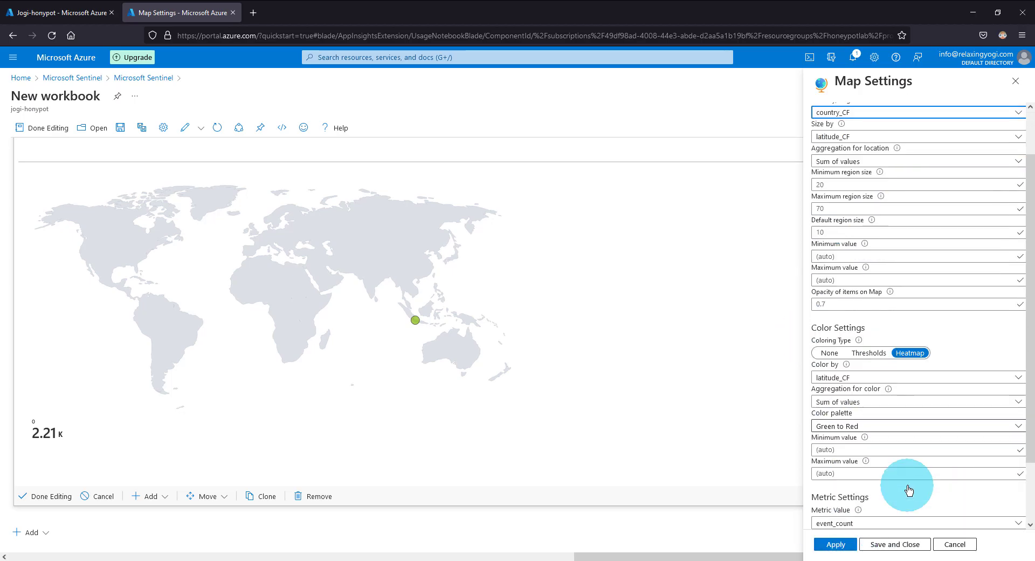
{"action": "left_click", "coordinate": [836, 545]}
Save and close the map settings and save the workbook as "Failed RDP World Map" in location (US) West US 2
{"action": "left_click", "coordinate": [531, 359]}
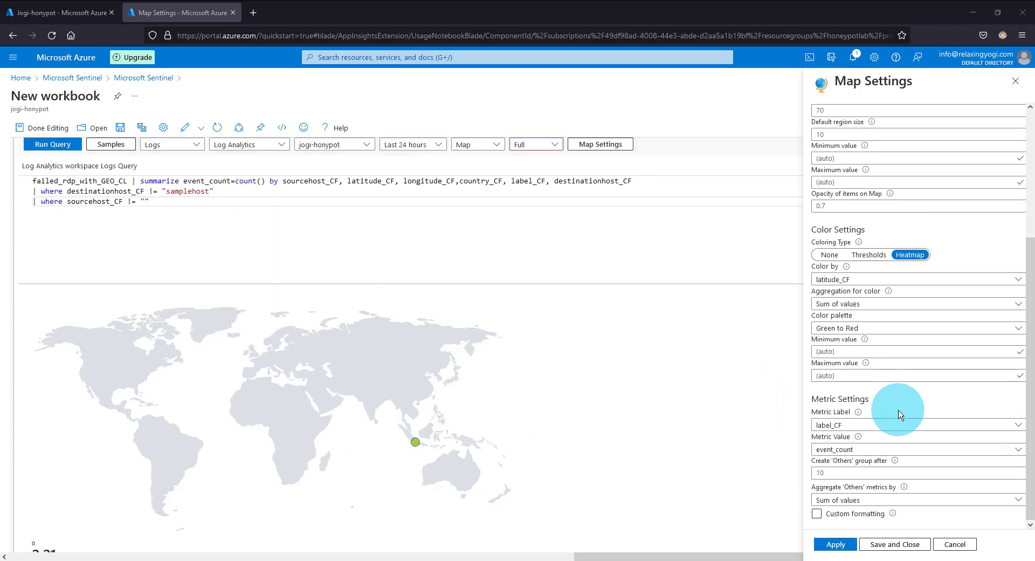
{"action": "left_click", "coordinate": [895, 544]}
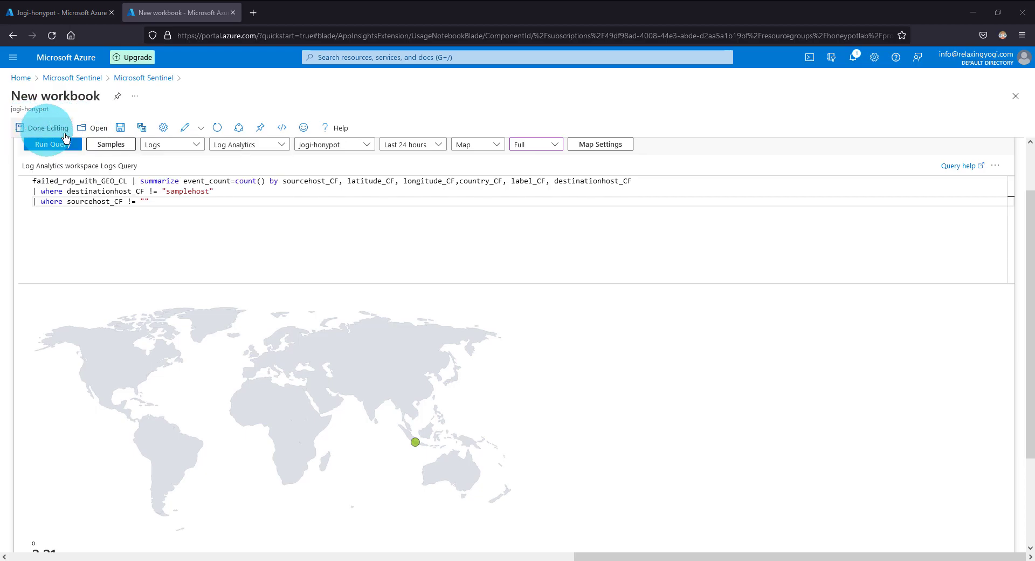
{"action": "left_click", "coordinate": [121, 127]}
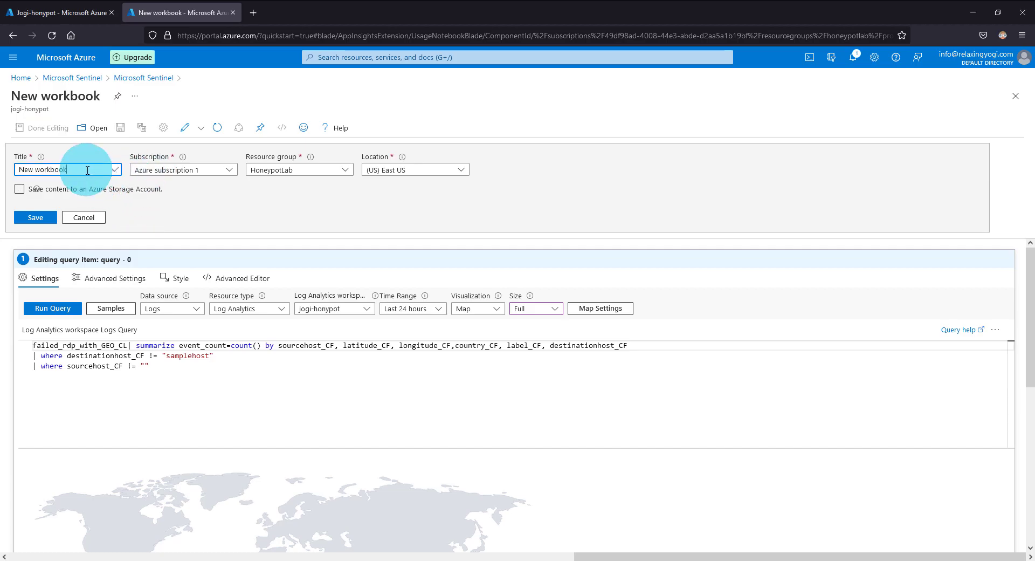
{"action": "left_click_drag", "start_coordinate": [88, 170], "coordinate": [17, 169]}
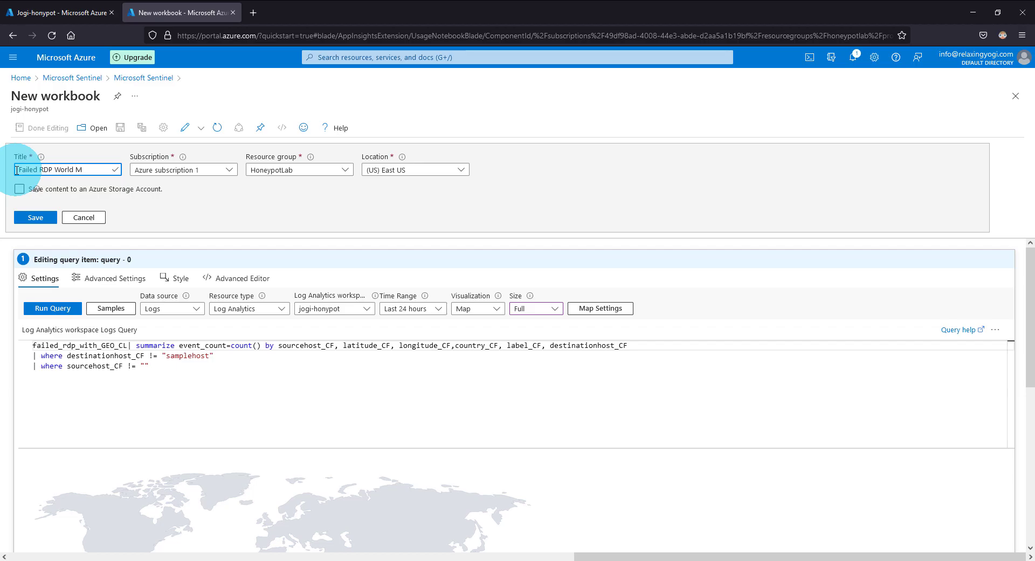
{"action": "left_click", "coordinate": [389, 170]}
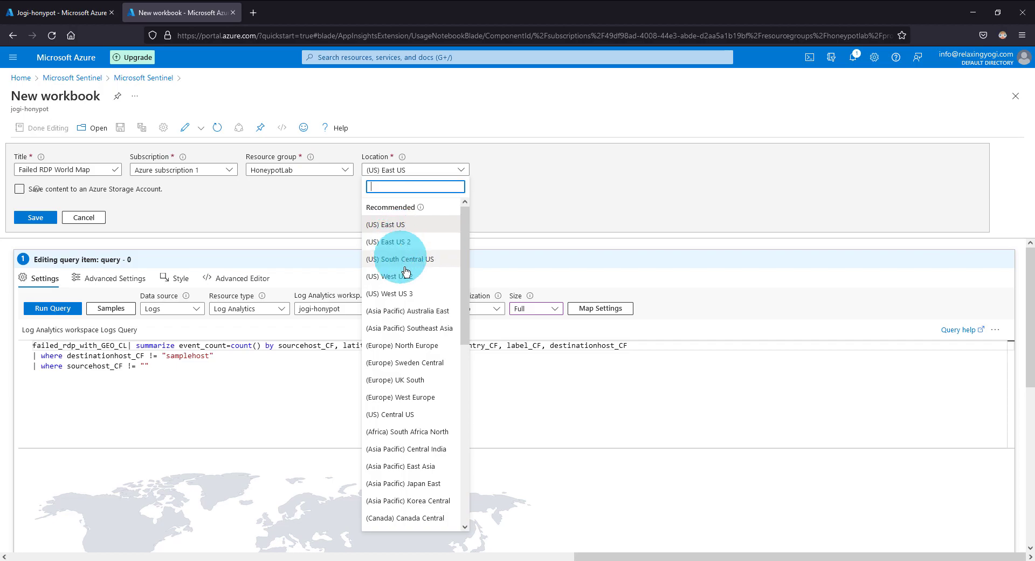
{"action": "left_click", "coordinate": [409, 282]}
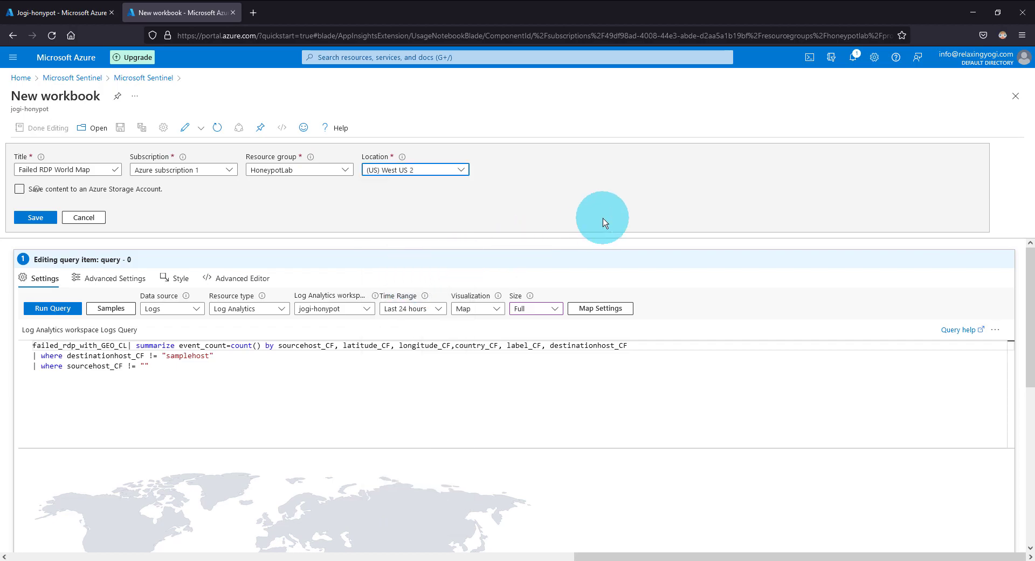
{"action": "left_click", "coordinate": [41, 218]}
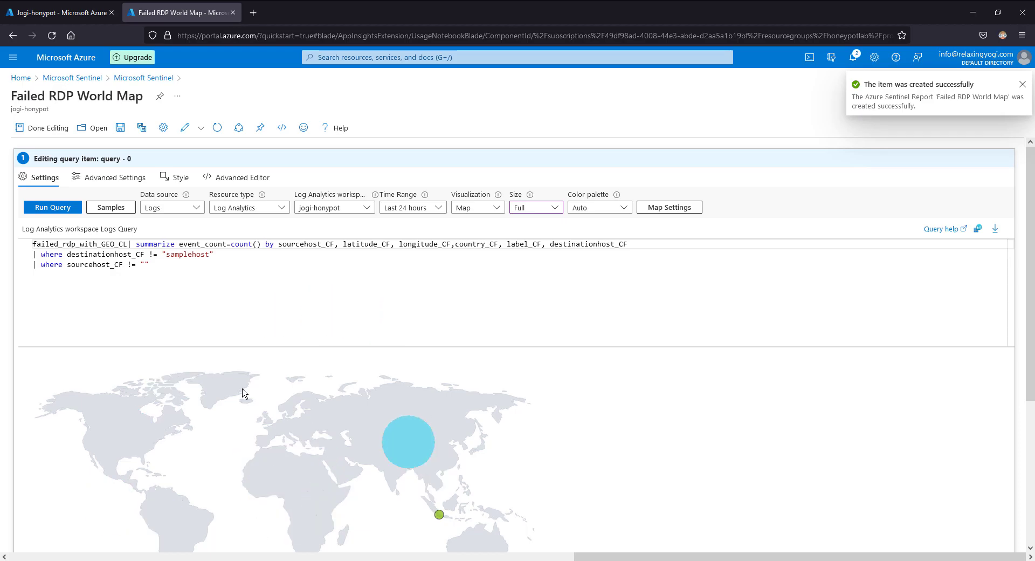
Finish editing the saved workbook and set its auto refresh interval to 5 minutes
{"action": "scroll", "coordinate": [115, 196], "scroll_direction": "down", "scroll_amount": 3}
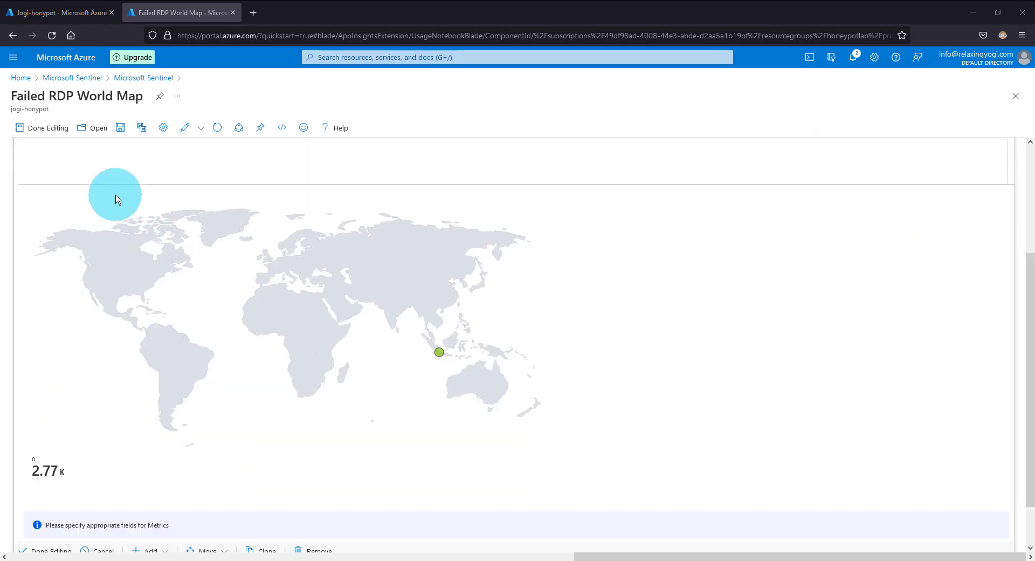
{"action": "left_click", "coordinate": [32, 128]}
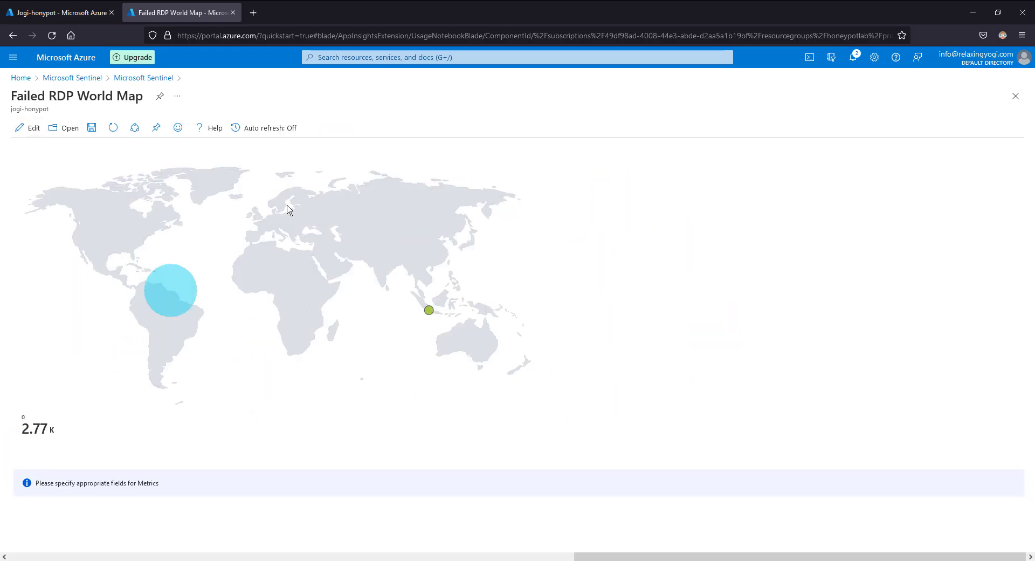
{"action": "left_click", "coordinate": [281, 133]}
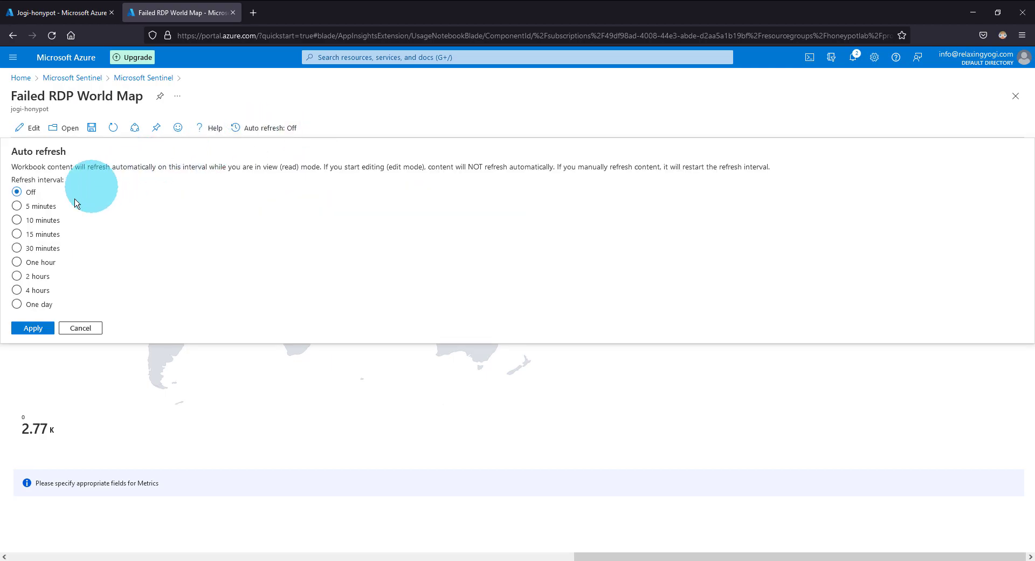
{"action": "left_click", "coordinate": [17, 206]}
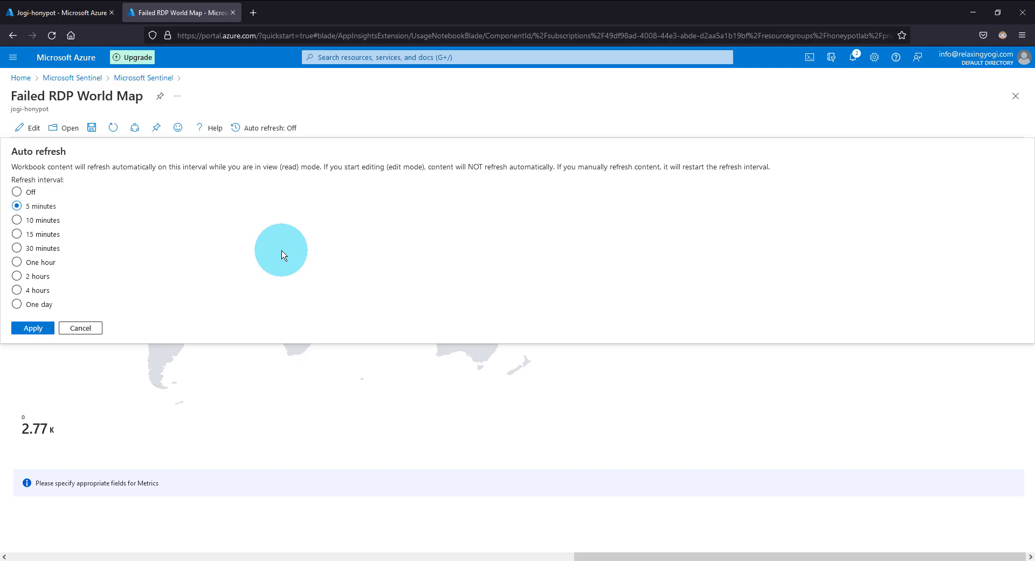
{"action": "left_click", "coordinate": [33, 329]}
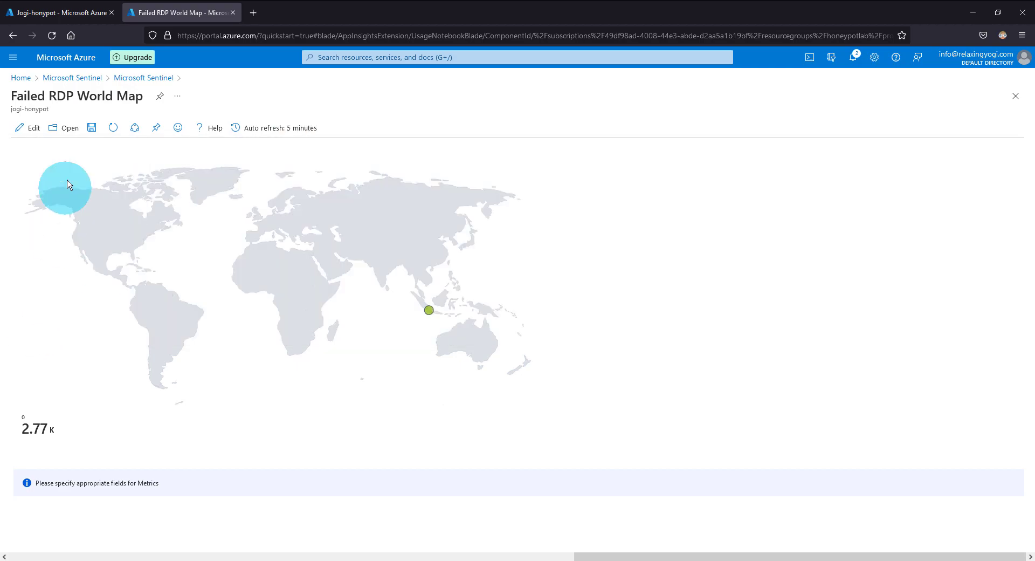
Save the workbook and check the output of the running LogFile.ps1 script in the honeypot VM's remote session
{"action": "left_click", "coordinate": [91, 128]}
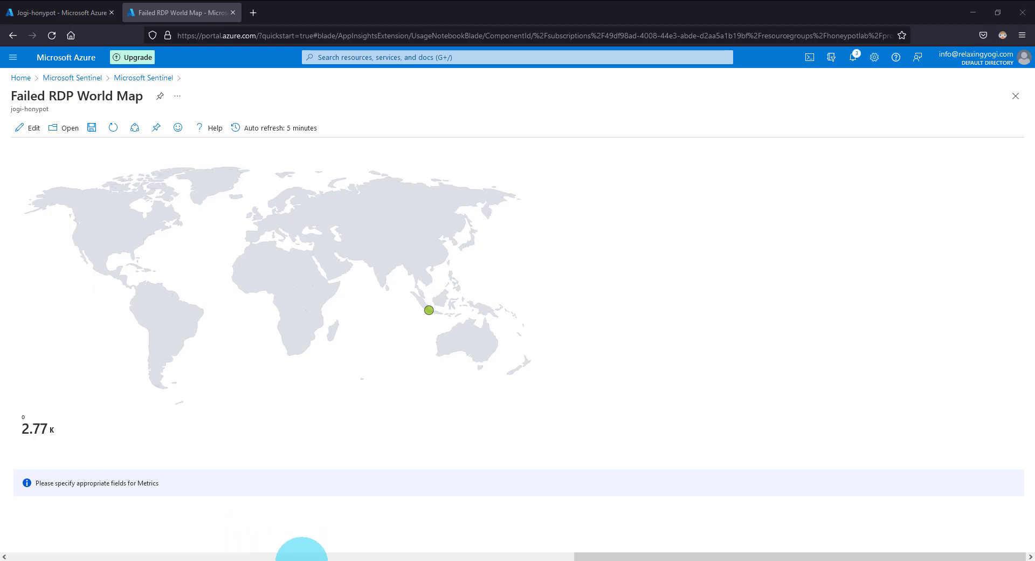
{"action": "left_click", "coordinate": [302, 560]}
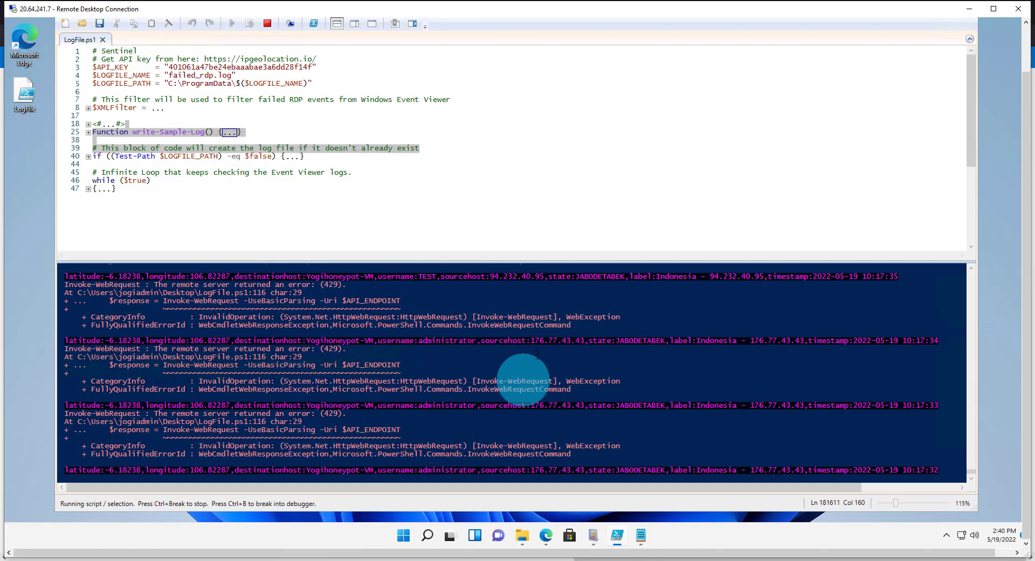
{"action": "left_click", "coordinate": [429, 207]}
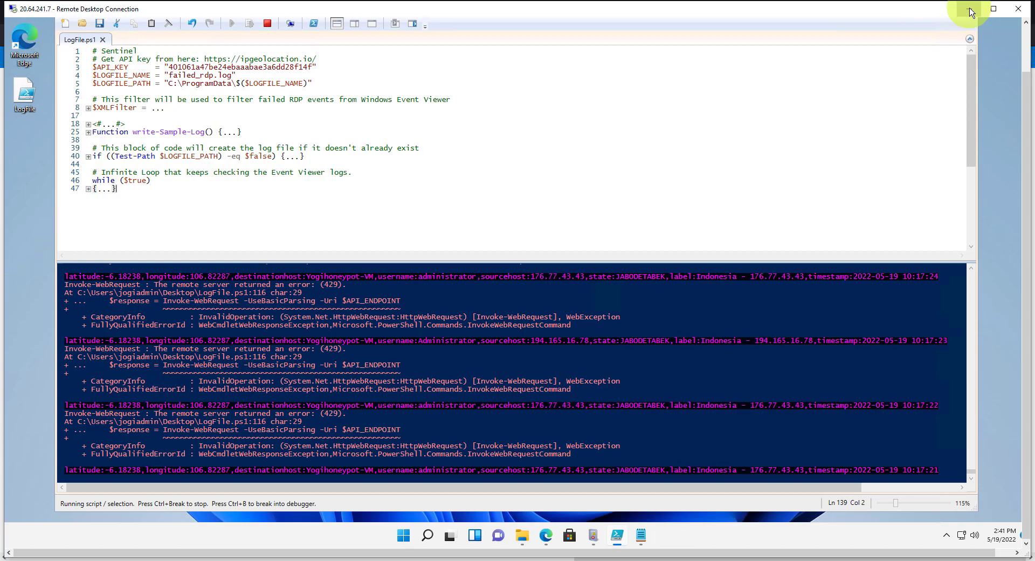
{"action": "left_click", "coordinate": [971, 13]}
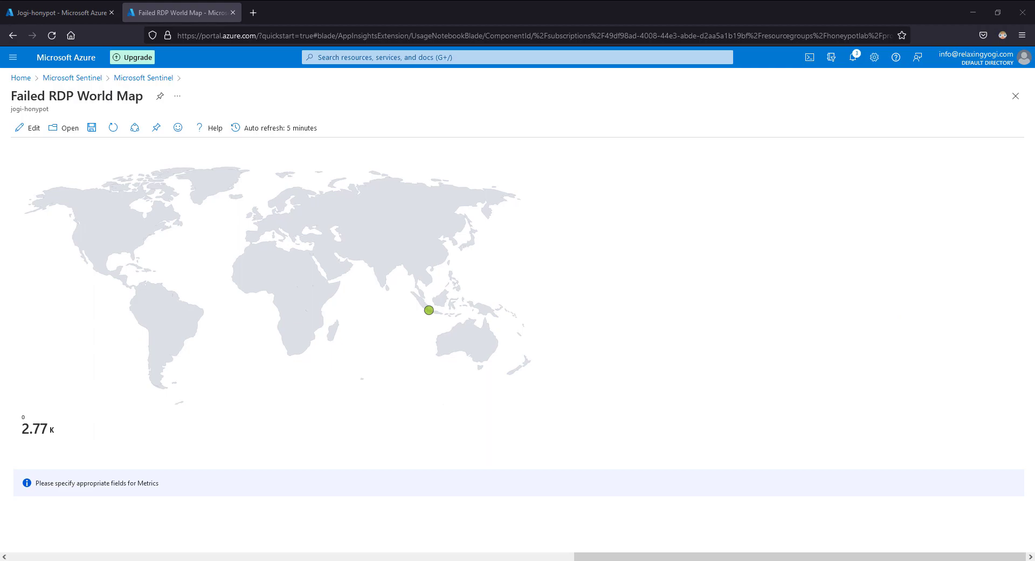
Try a remote desktop login to 20.64.241.7 using a different account, with user name "rendome 223" and an account password
{"action": "left_click", "coordinate": [45, 555]}
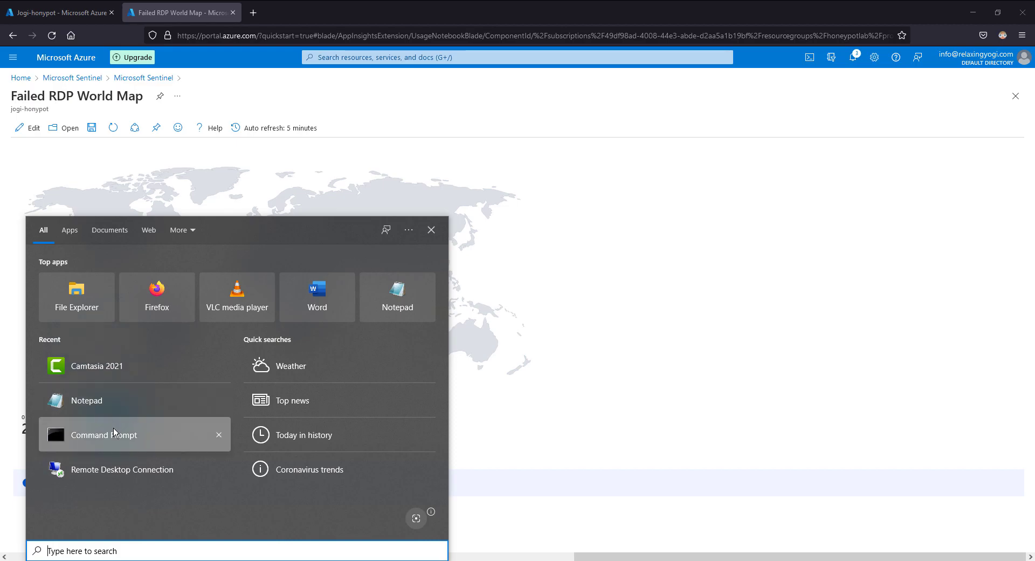
{"action": "left_click", "coordinate": [118, 468]}
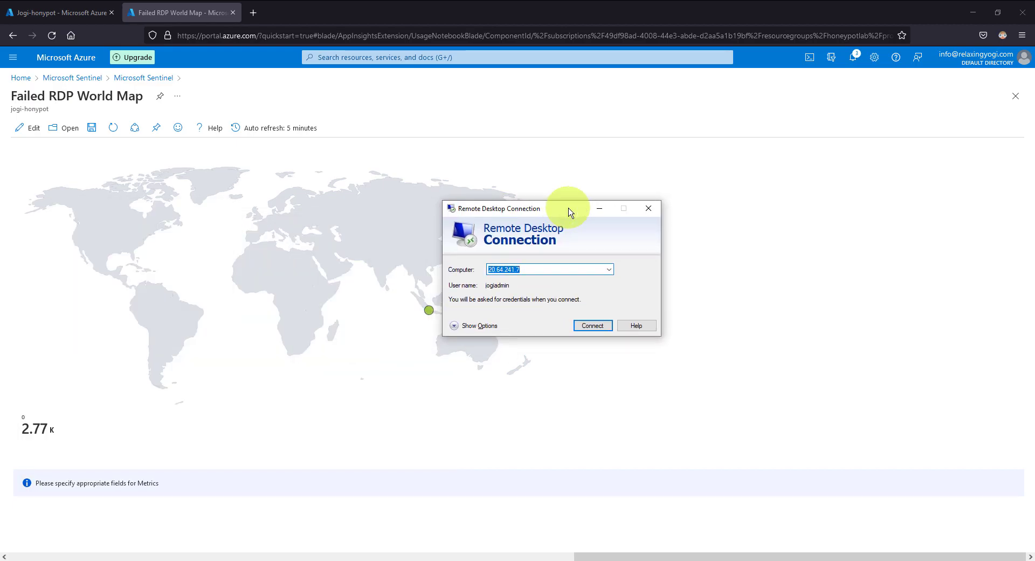
{"action": "left_click", "coordinate": [594, 330]}
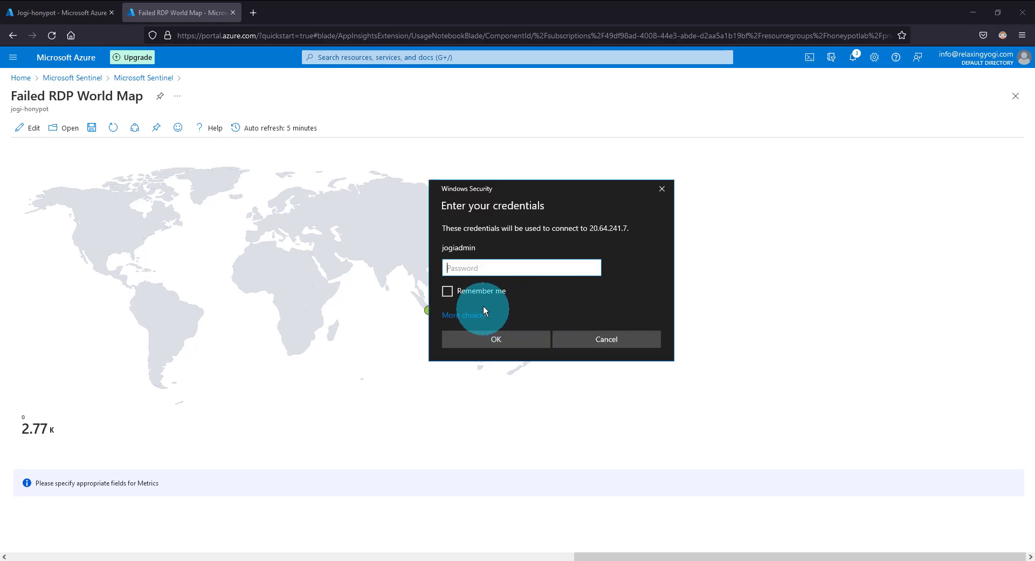
{"action": "left_click", "coordinate": [476, 315]}
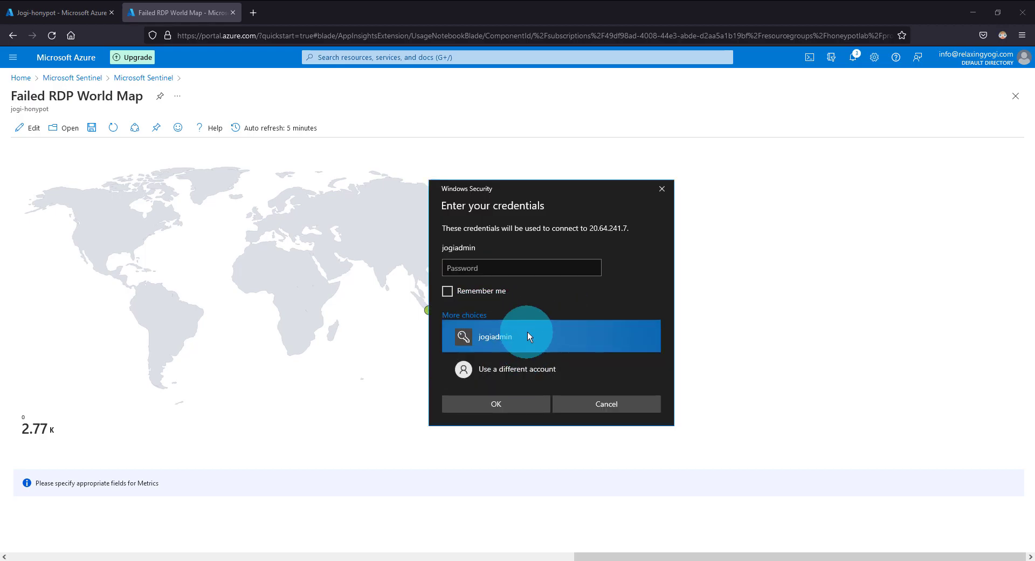
{"action": "left_click", "coordinate": [524, 367]}
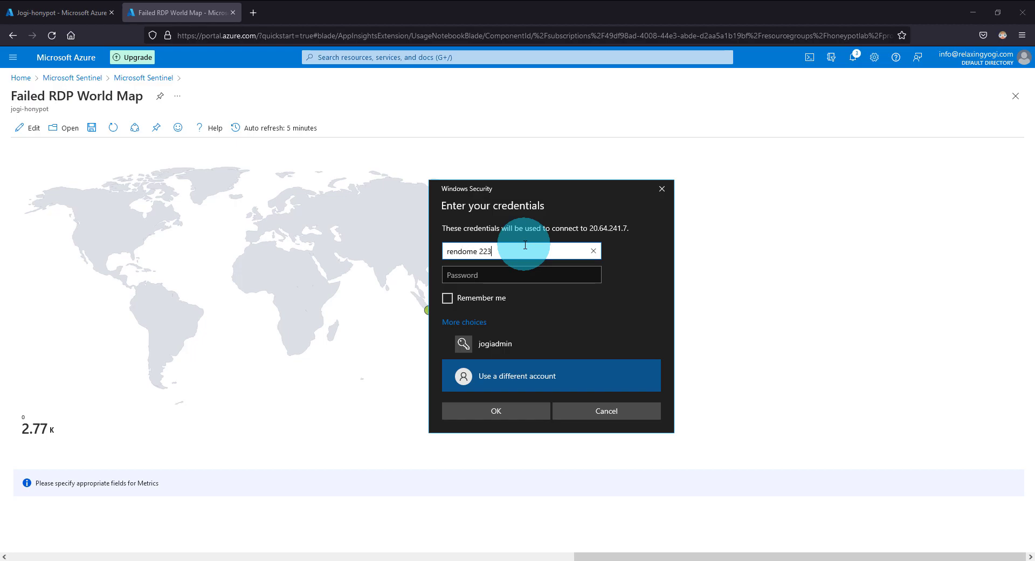
{"action": "left_click", "coordinate": [523, 276]}
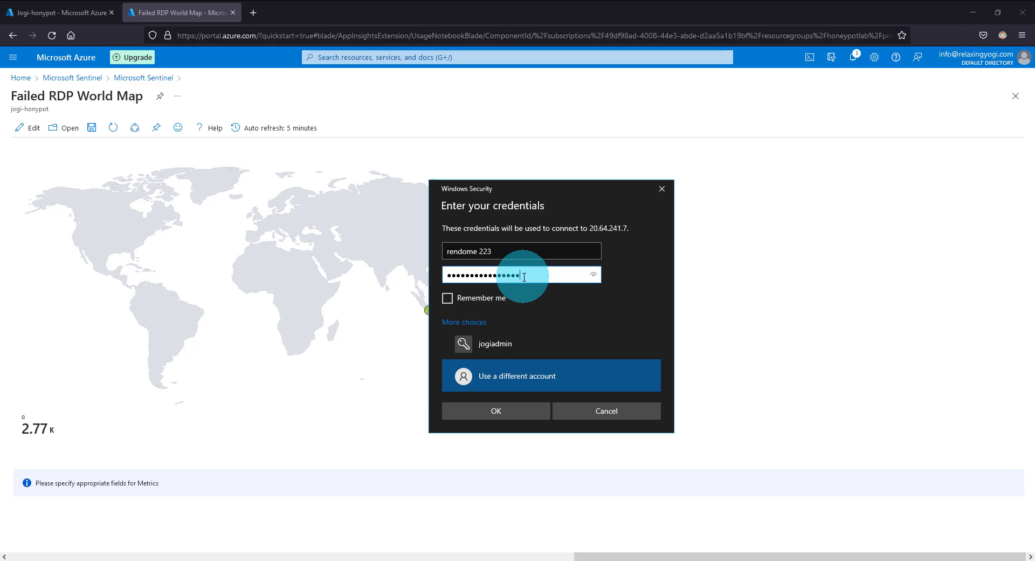
{"action": "left_click", "coordinate": [509, 415]}
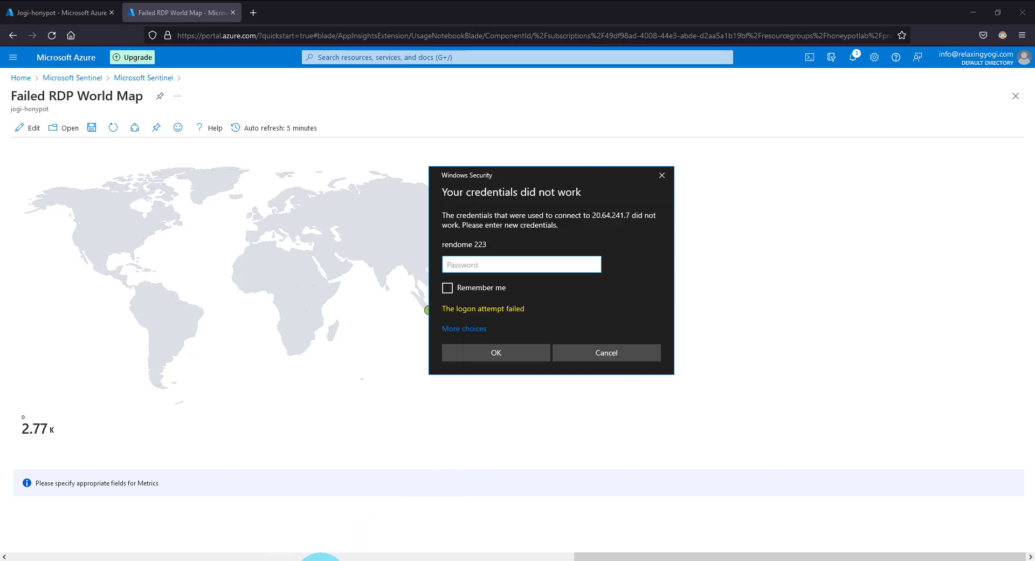
Check the LogFile.ps1 output in the VM session for the login attempt, and close the credentials and connection dialogs
{"action": "left_click", "coordinate": [312, 560]}
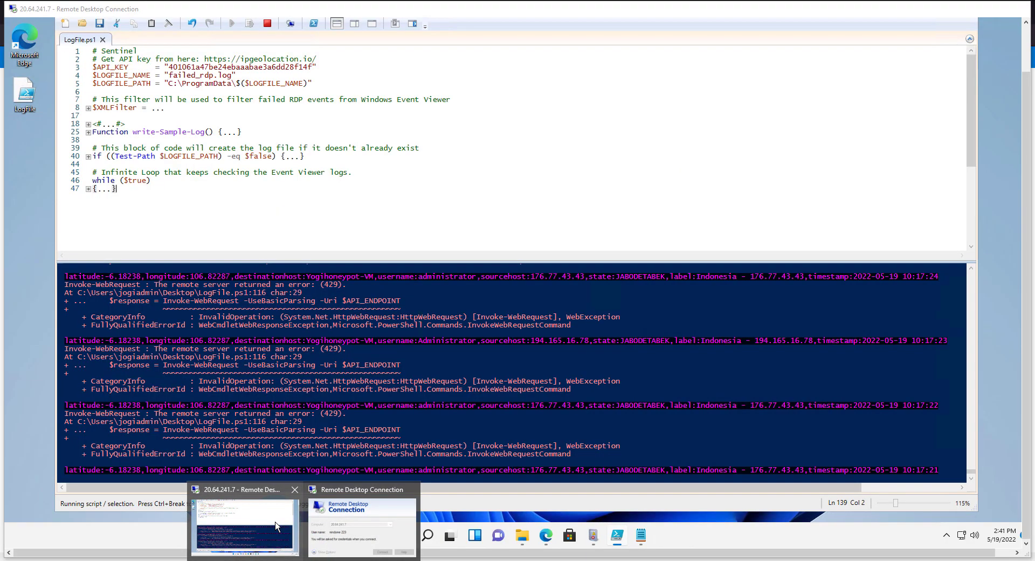
{"action": "left_click", "coordinate": [279, 527]}
{"action": "left_click", "coordinate": [439, 401]}
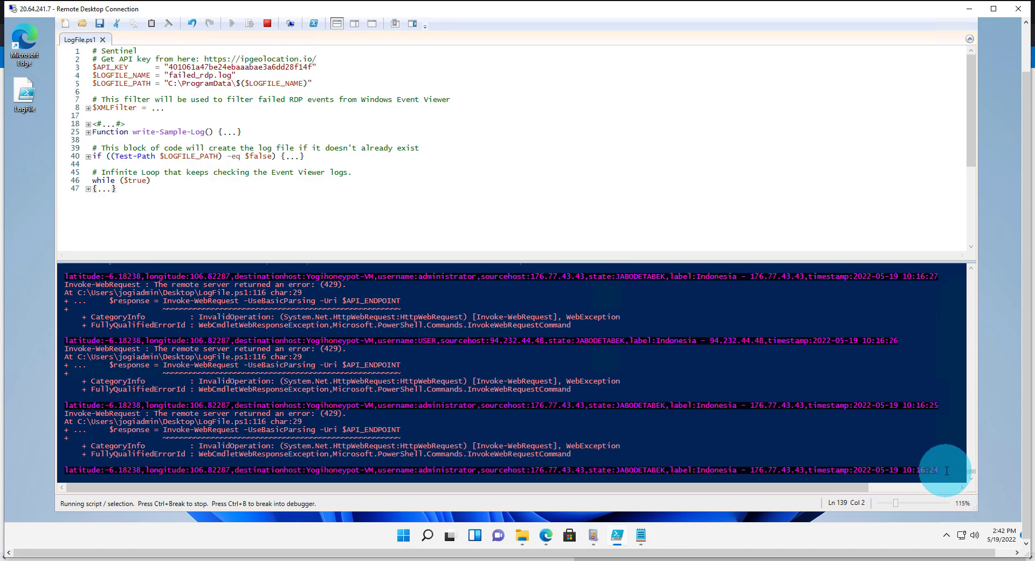
{"action": "left_click", "coordinate": [108, 469]}
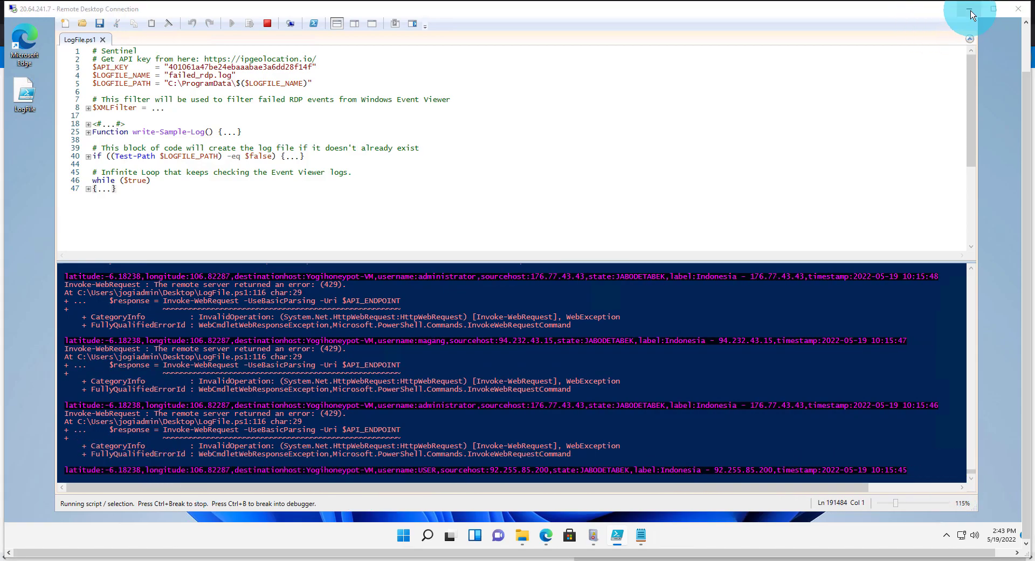
{"action": "left_click", "coordinate": [970, 13]}
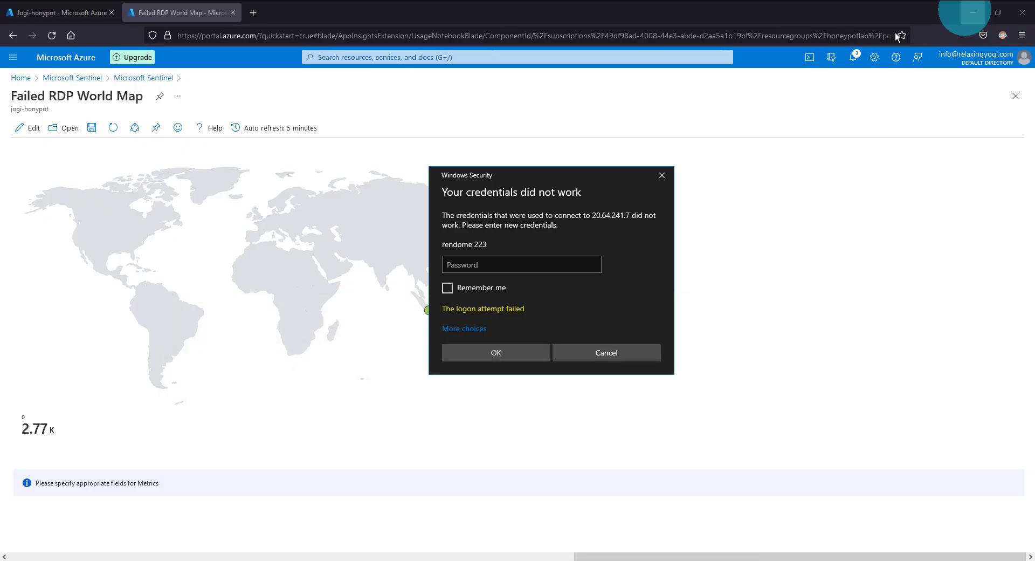
{"action": "left_click", "coordinate": [663, 175]}
{"action": "left_click", "coordinate": [651, 206]}
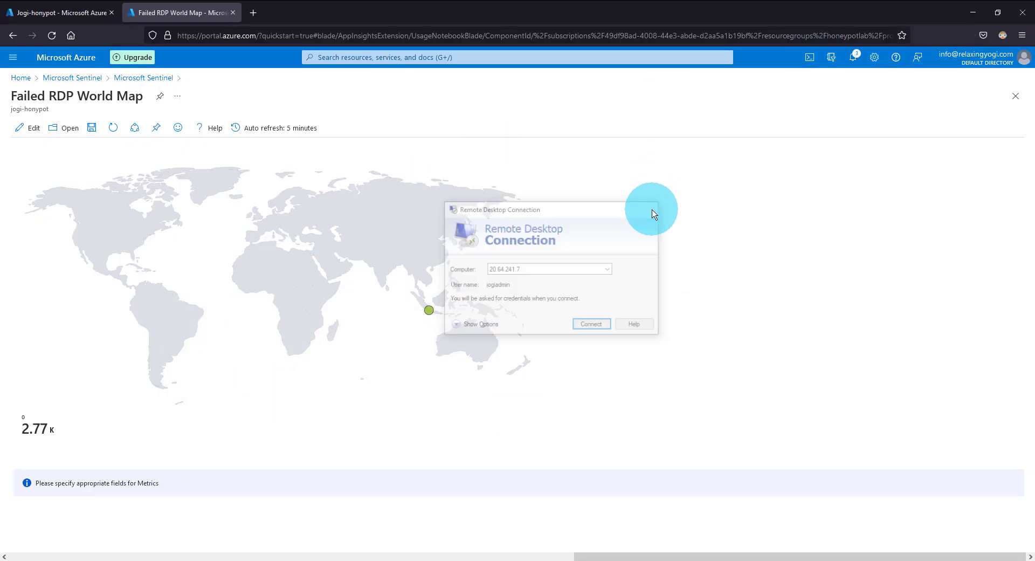
Refresh the Failed RDP World Map and inspect the isolated map point in the ocean west of South America
{"action": "left_click", "coordinate": [113, 127]}
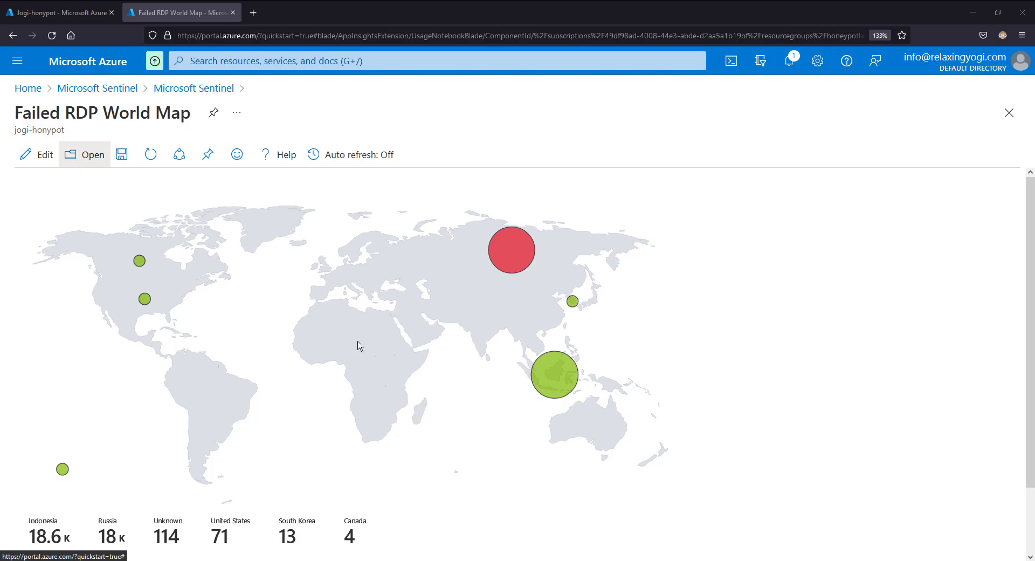
{"action": "left_click", "coordinate": [63, 468]}
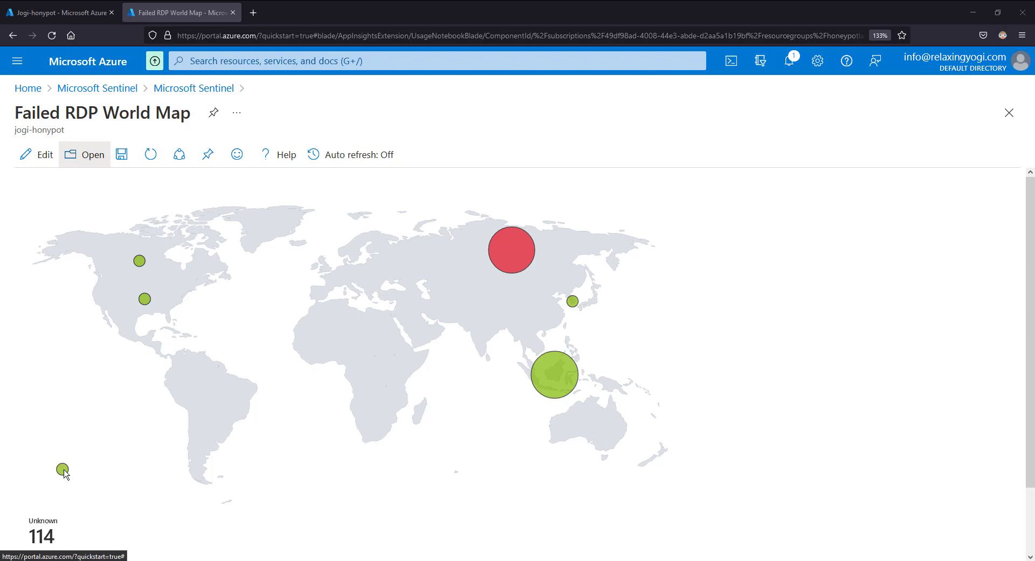
{"action": "left_click", "coordinate": [63, 436]}
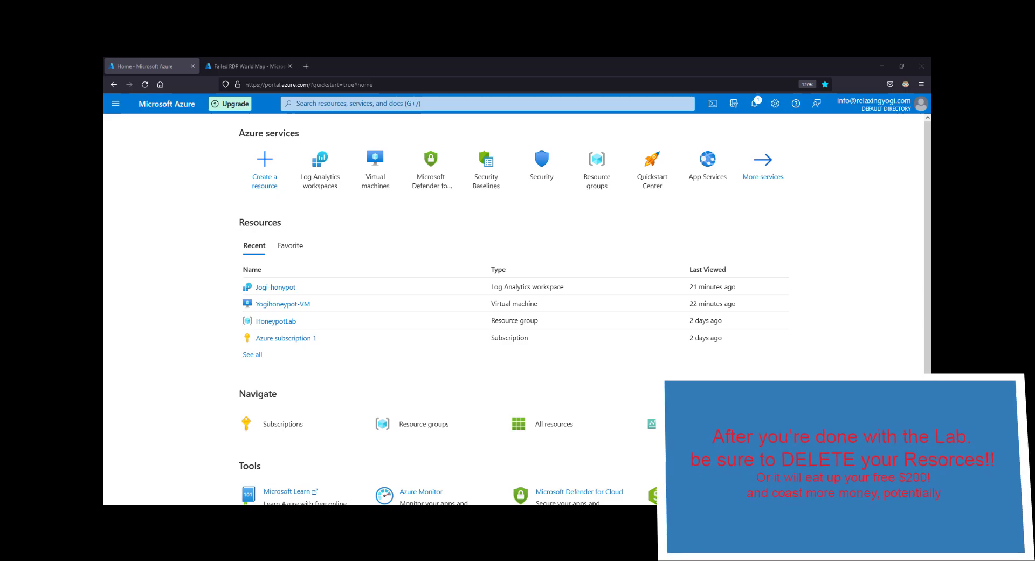
Search the Azure portal for resource groups and open the HoneypotLab group
{"action": "left_click", "coordinate": [396, 104]}
{"action": "type", "text": "res"}
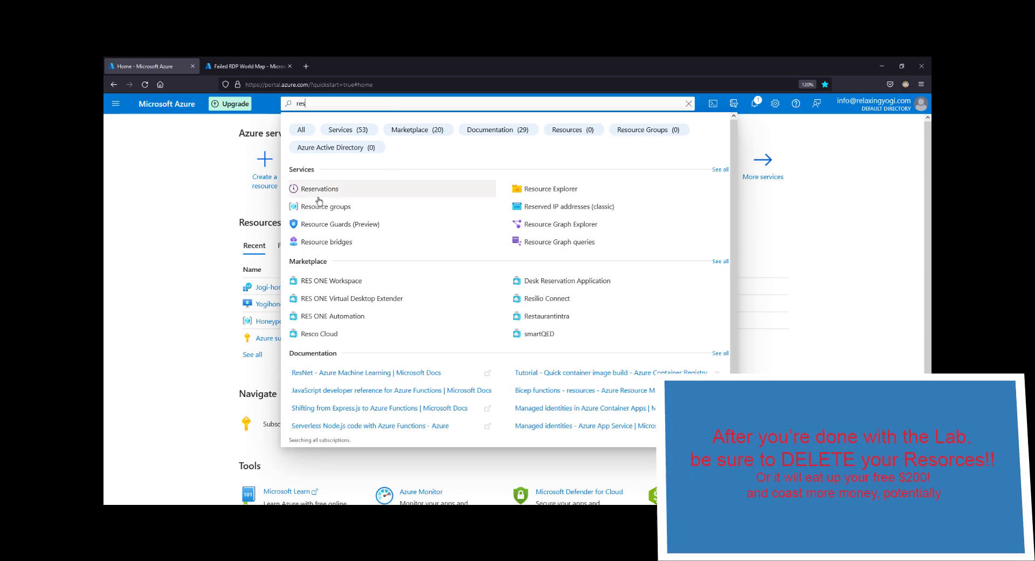
{"action": "left_click", "coordinate": [318, 209]}
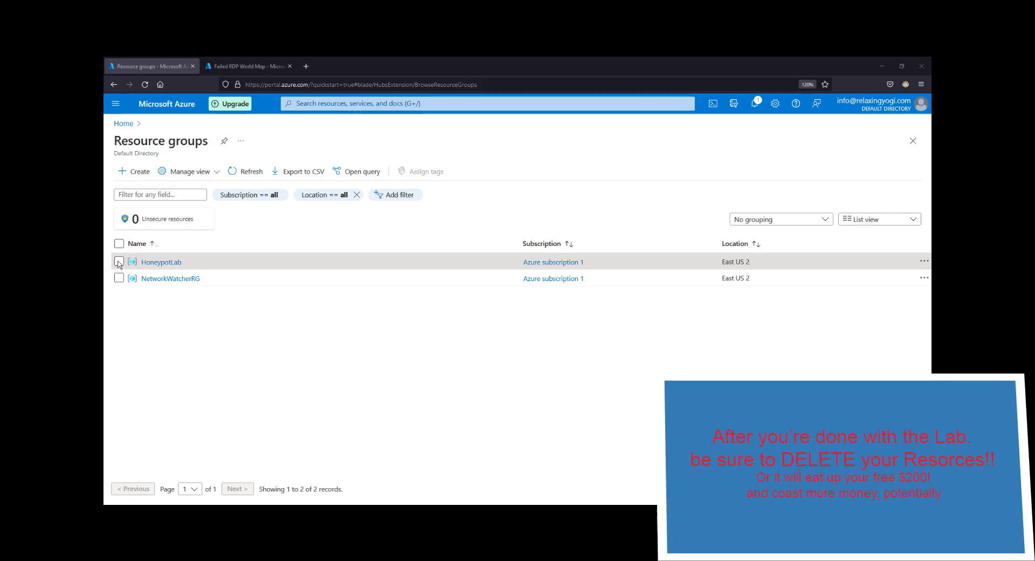
{"action": "left_click", "coordinate": [161, 263]}
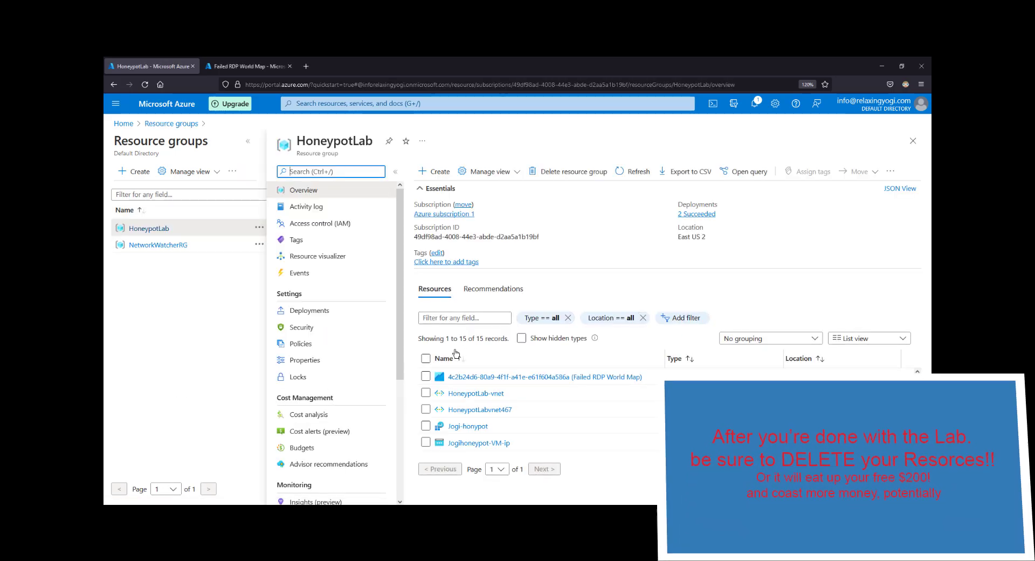
Select all resources in HoneypotLab and delete the resource group, confirming the deletion with the group's name
{"action": "left_click", "coordinate": [426, 359]}
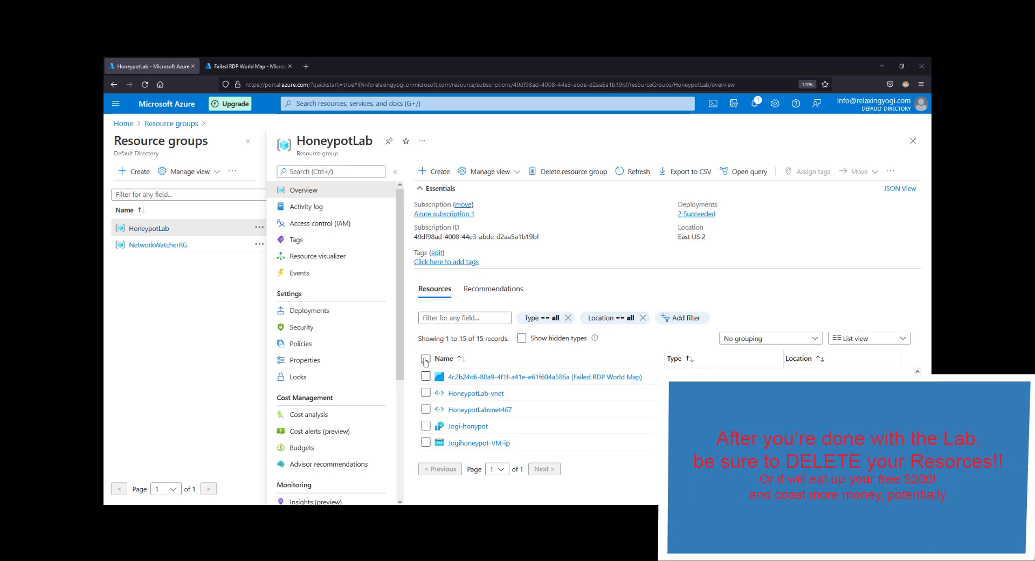
{"action": "left_click", "coordinate": [569, 172]}
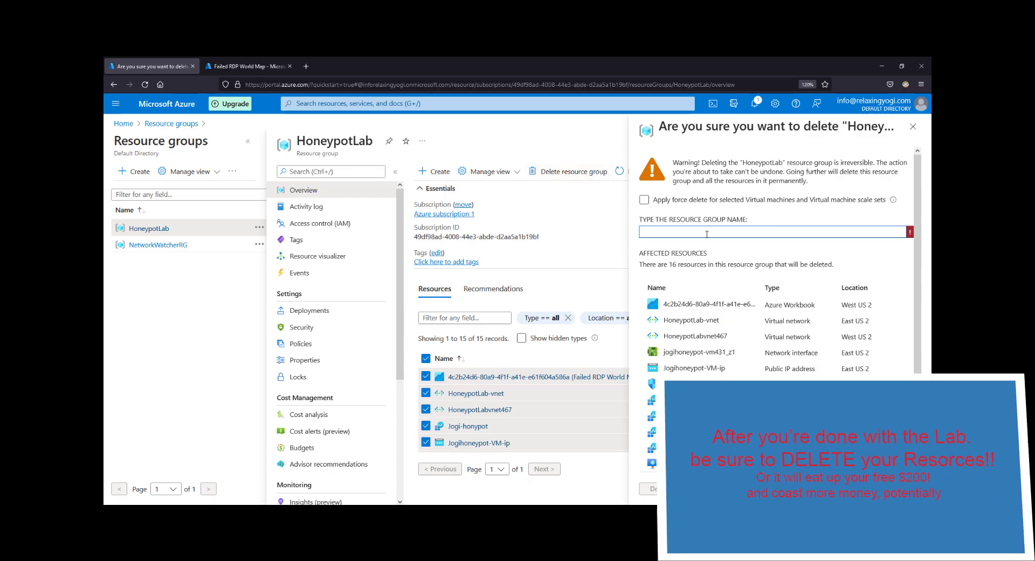
{"action": "type", "text": "Honeypotlab"}
{"action": "left_click", "coordinate": [656, 488]}
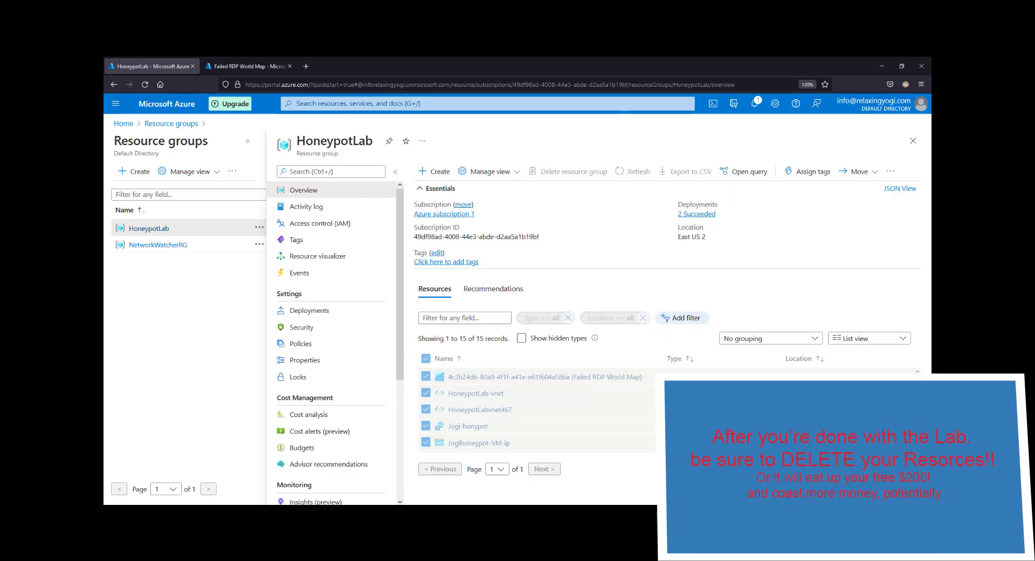